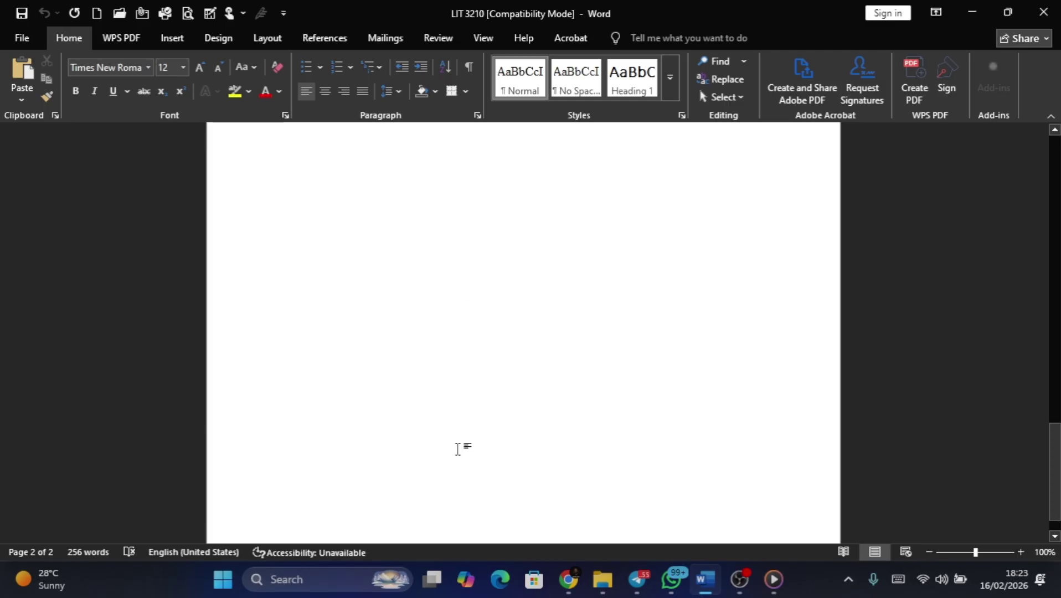
Search Windows for Word, open the app and create a blank document
{"action": "left_click", "coordinate": [314, 589]}
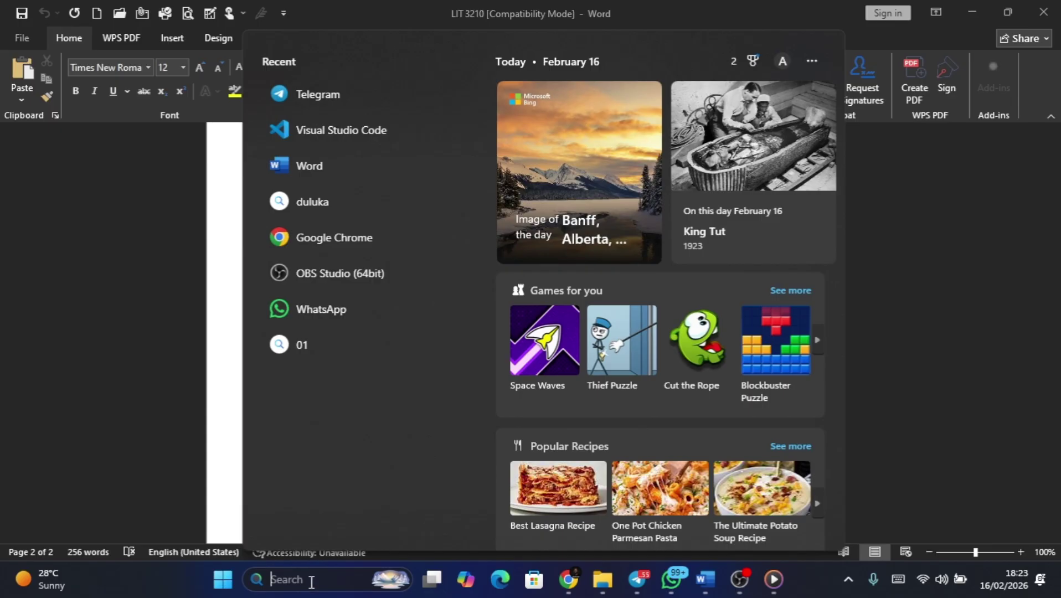
{"action": "type", "text": "WORD"}
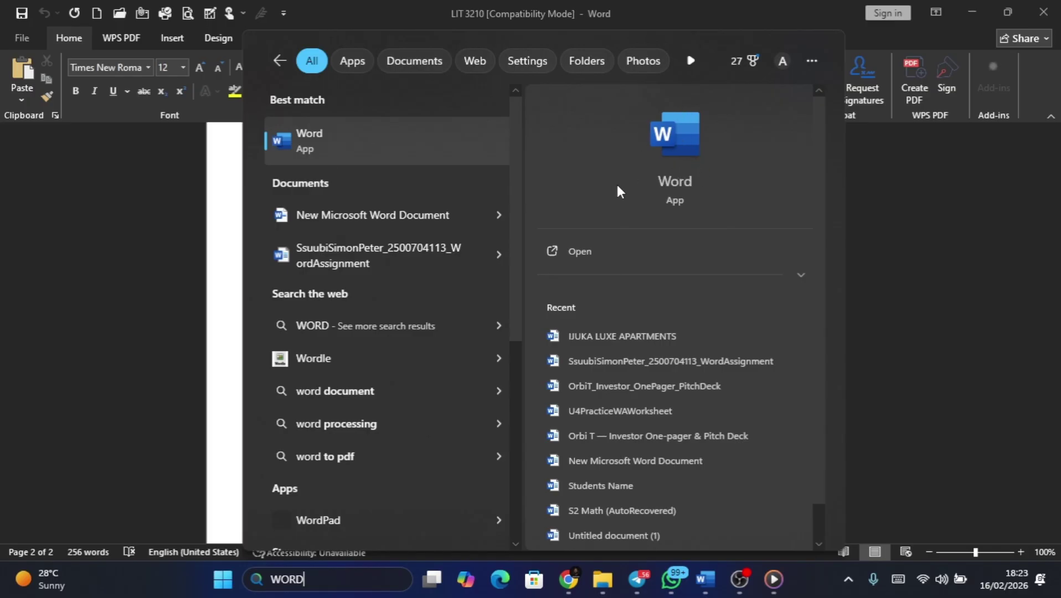
{"action": "left_click", "coordinate": [591, 253]}
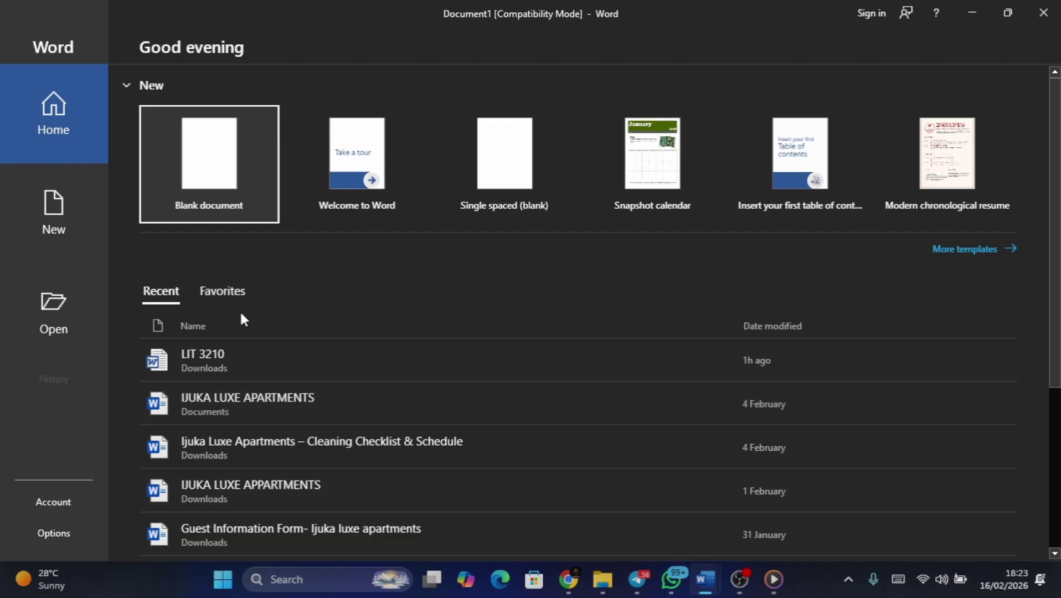
{"action": "scroll", "coordinate": [312, 363], "scroll_direction": "down", "scroll_amount": 1}
{"action": "scroll", "coordinate": [312, 363], "scroll_direction": "up", "scroll_amount": 1}
{"action": "left_click", "coordinate": [217, 172]}
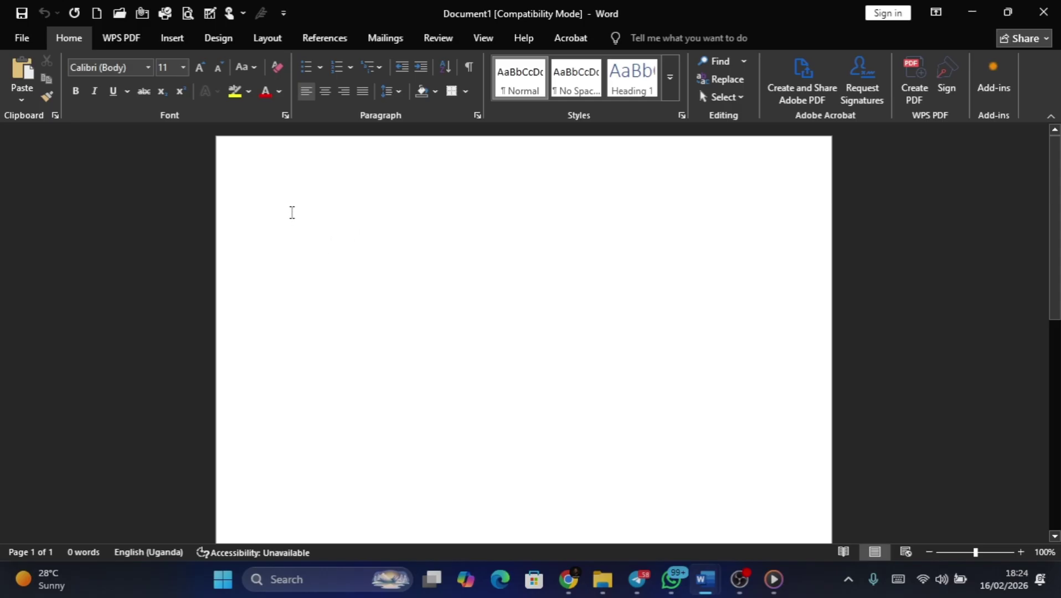
Enter the sample text GHJJJ at the start of the blank document
{"action": "double_click", "coordinate": [292, 217]}
{"action": "type", "text": "GHJJJ"}
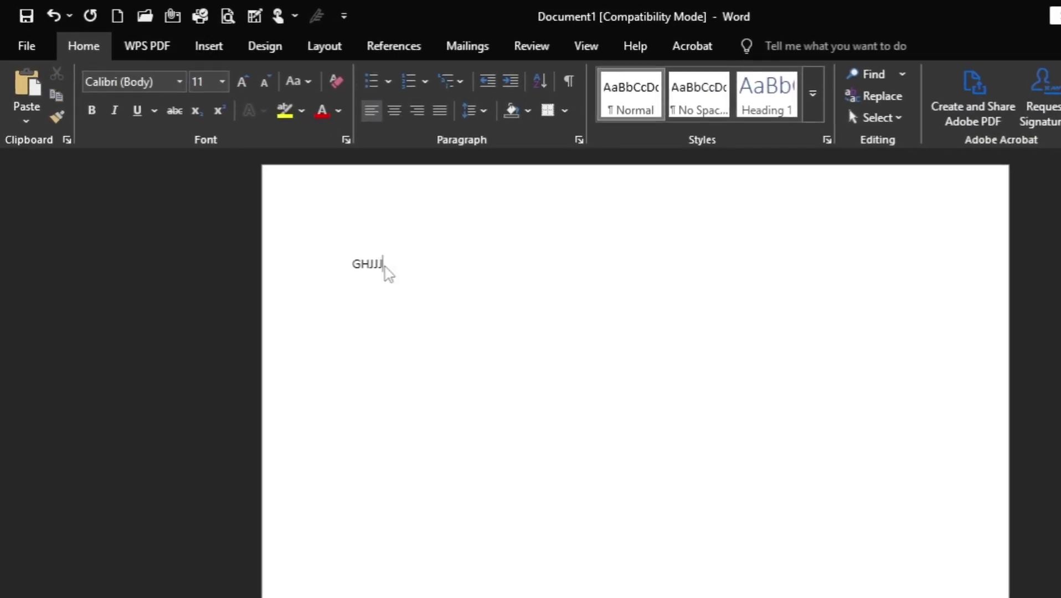
{"action": "double_click", "coordinate": [386, 263]}
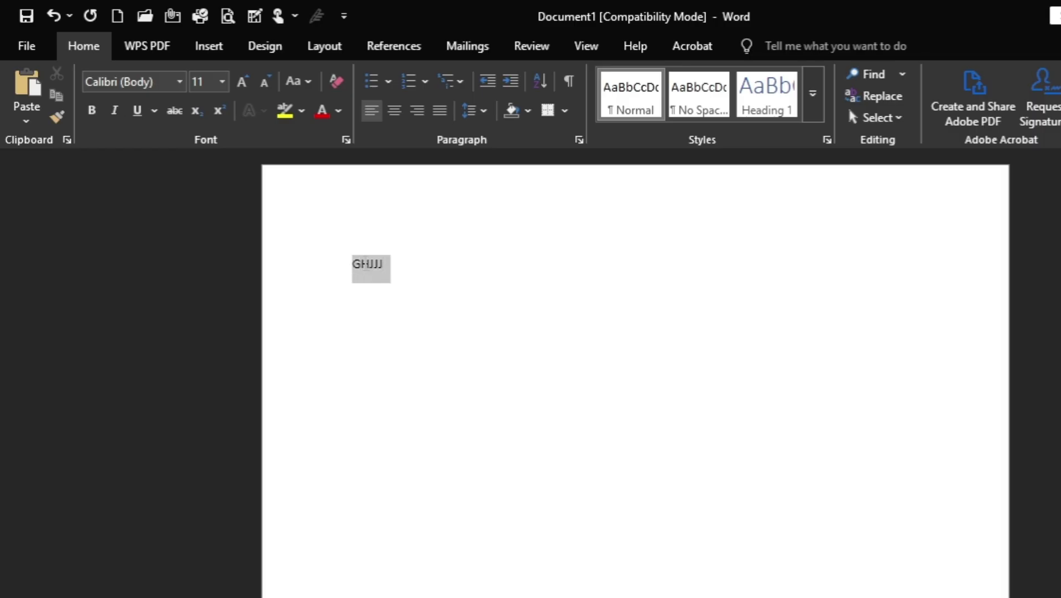
{"action": "left_click", "coordinate": [368, 264]}
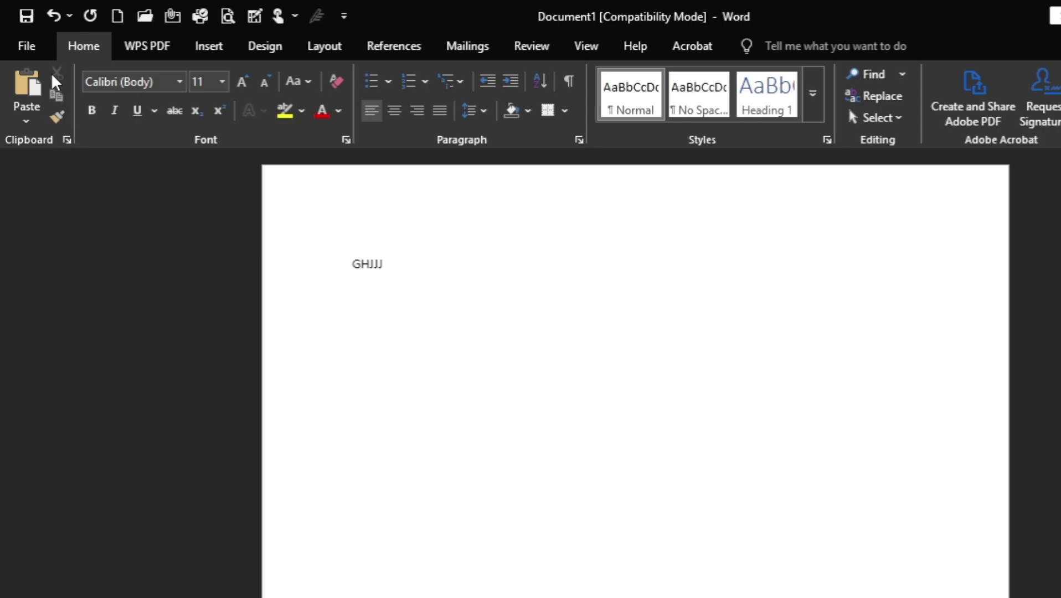
Create two more blank documents, one after the other
{"action": "left_click", "coordinate": [30, 50]}
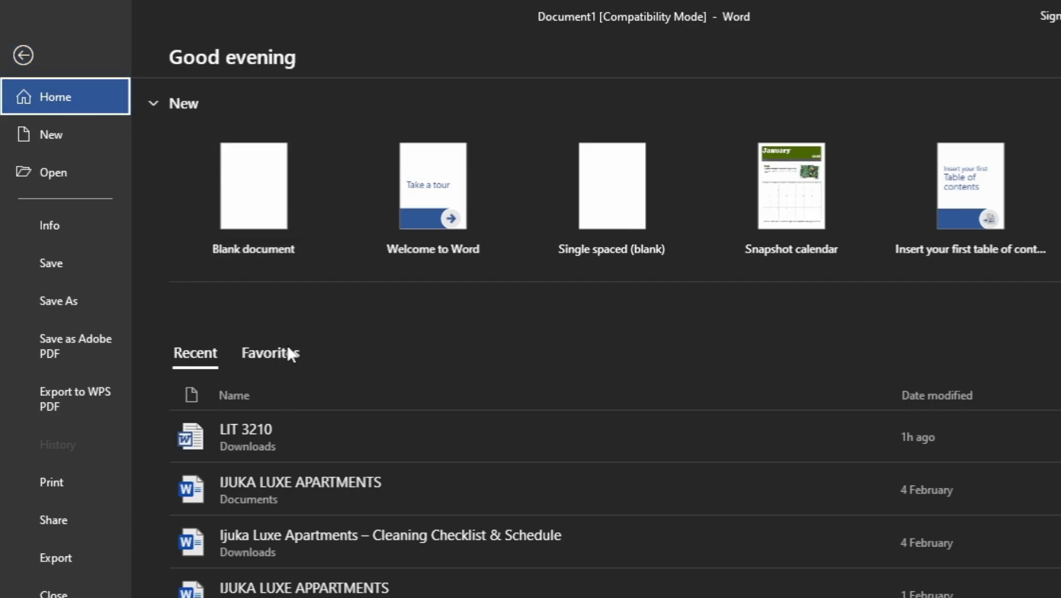
{"action": "left_click", "coordinate": [275, 194]}
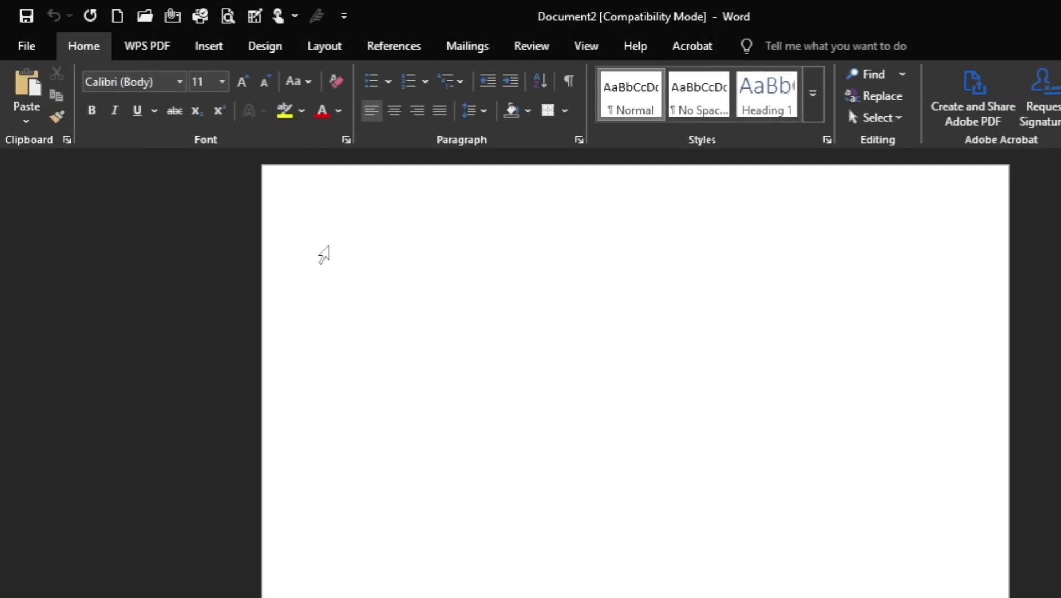
{"action": "left_click", "coordinate": [27, 46]}
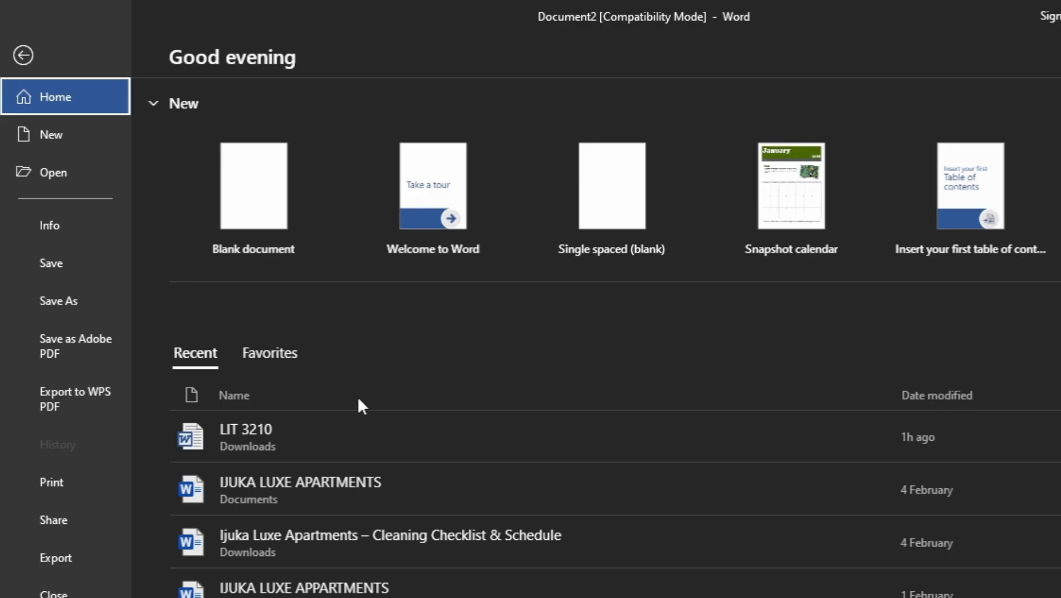
{"action": "left_click", "coordinate": [244, 168]}
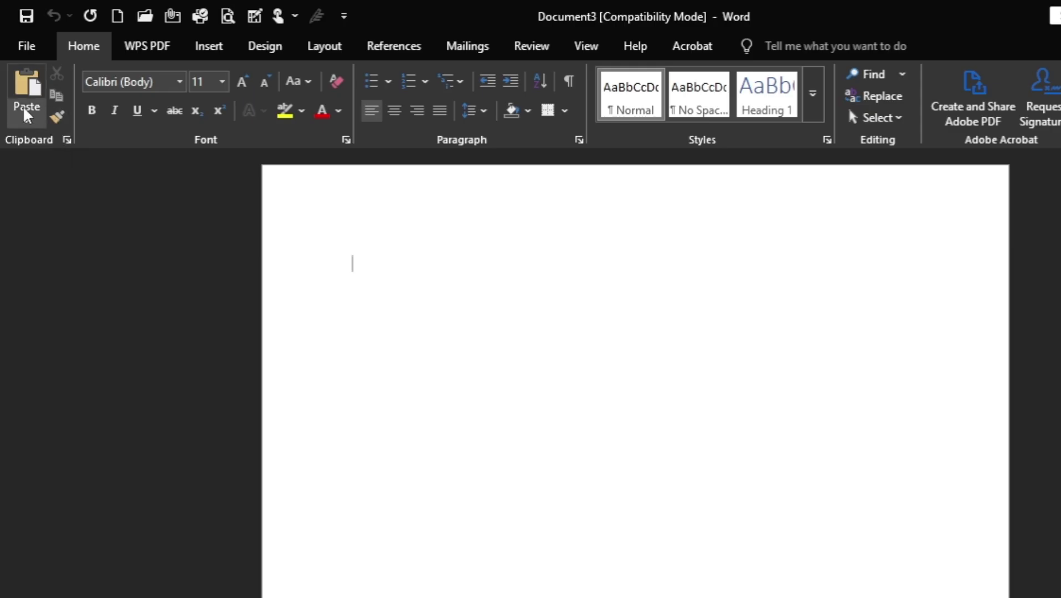
Examine the paste options and the items held in the Clipboard, leaving the document untouched
{"action": "left_click", "coordinate": [25, 122]}
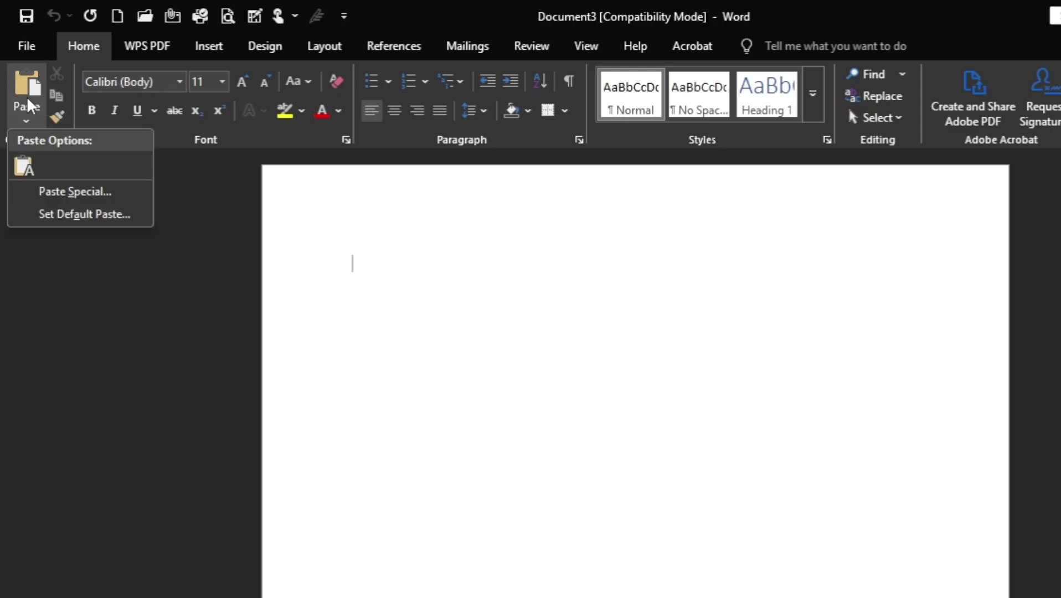
{"action": "left_click", "coordinate": [26, 122]}
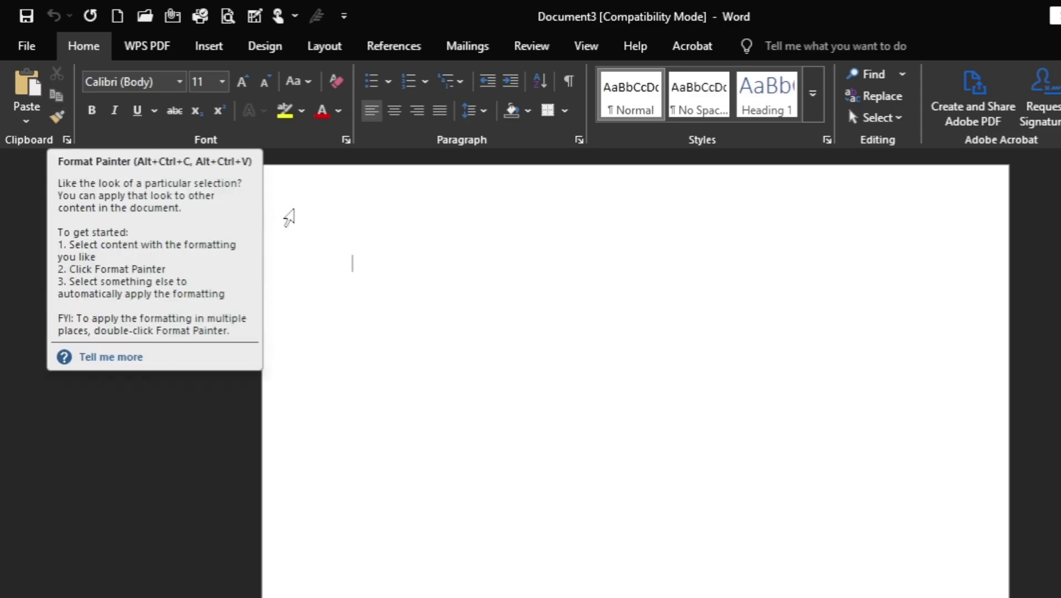
{"action": "left_click", "coordinate": [265, 201]}
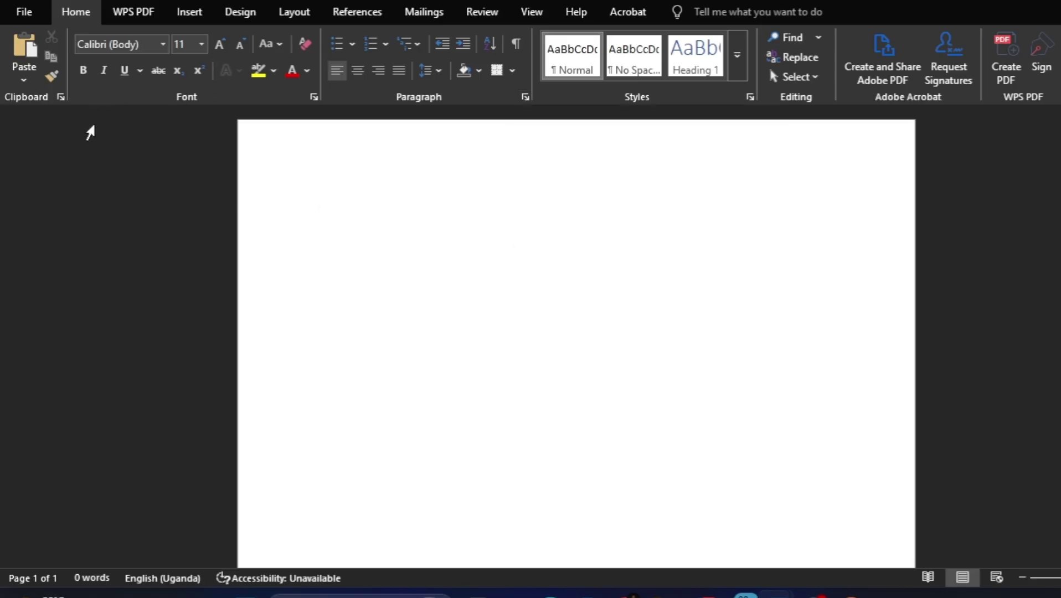
{"action": "left_click", "coordinate": [61, 97]}
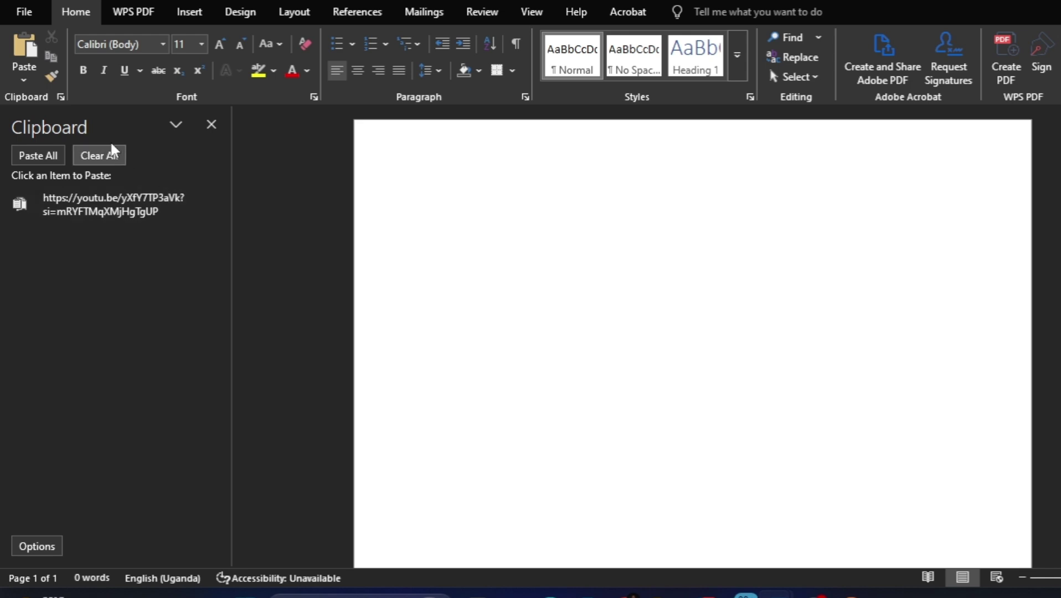
{"action": "left_click", "coordinate": [211, 125]}
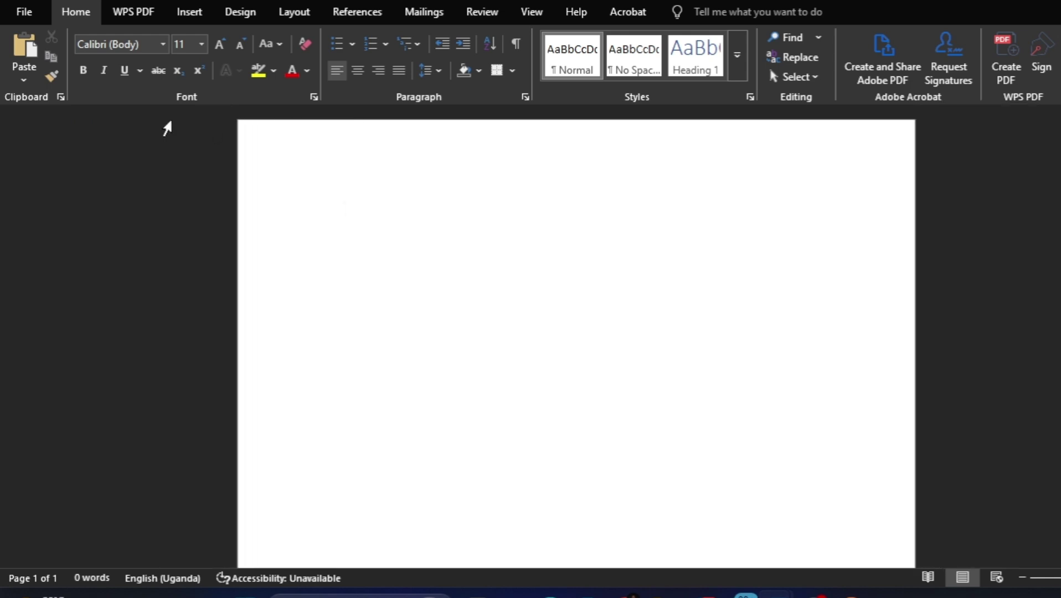
Examine the detailed Font, Paragraph and Styles settings, closing each without making changes
{"action": "left_click", "coordinate": [314, 98]}
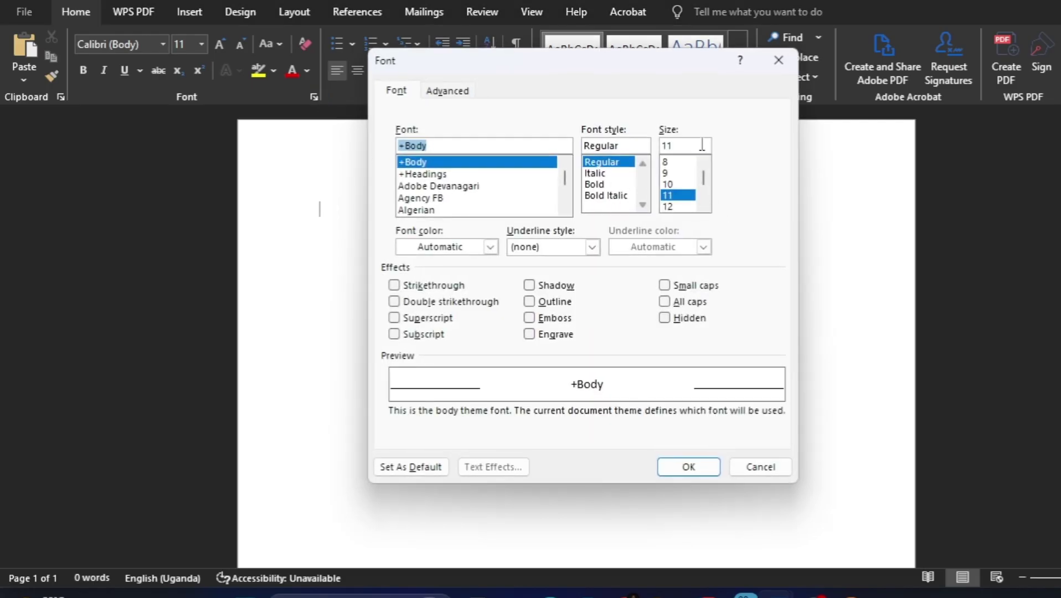
{"action": "left_click", "coordinate": [779, 61]}
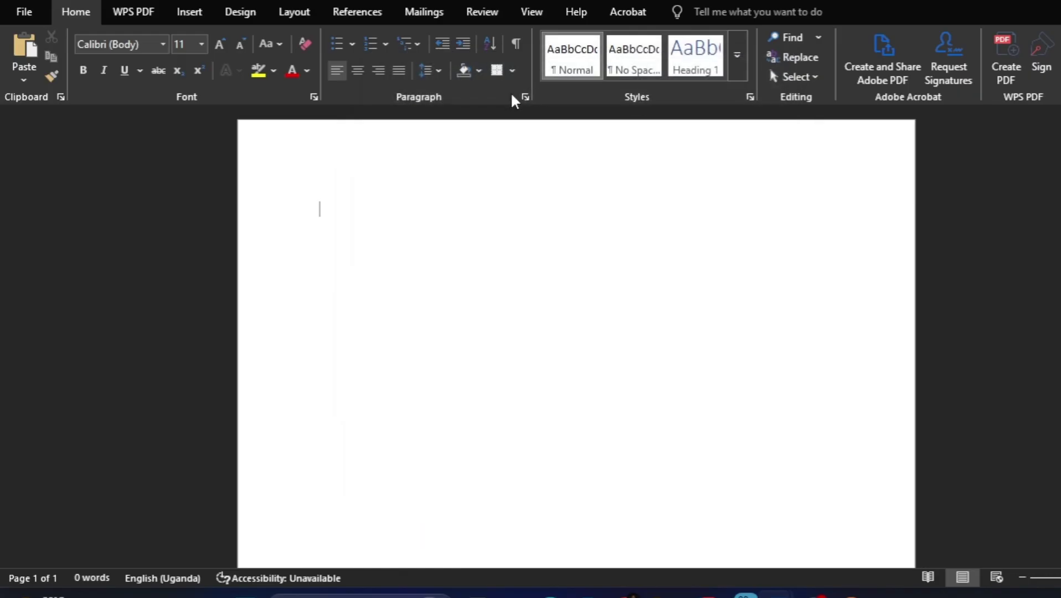
{"action": "left_click", "coordinate": [525, 99]}
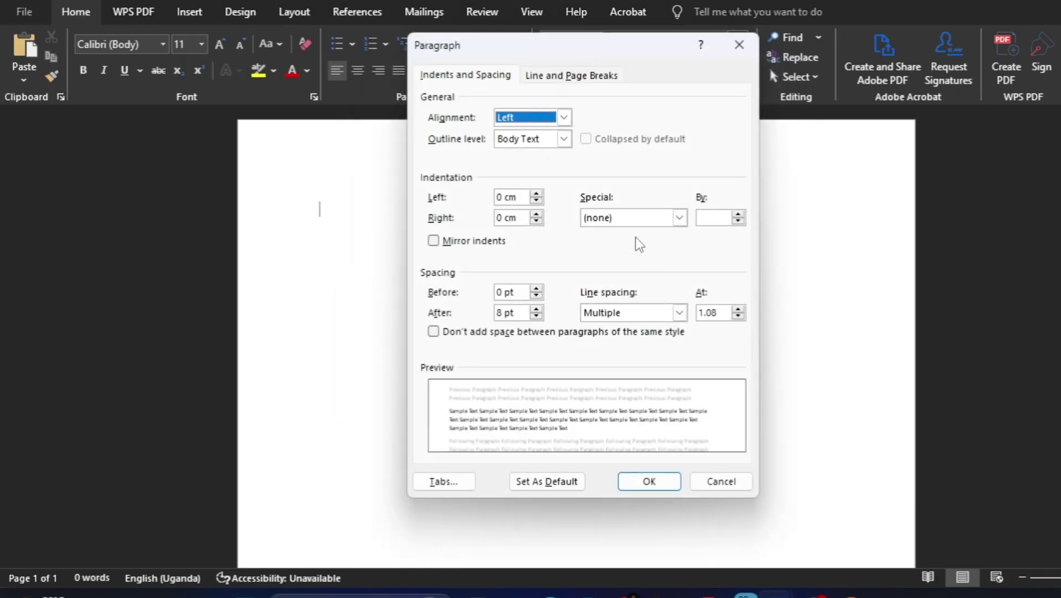
{"action": "left_click", "coordinate": [739, 44]}
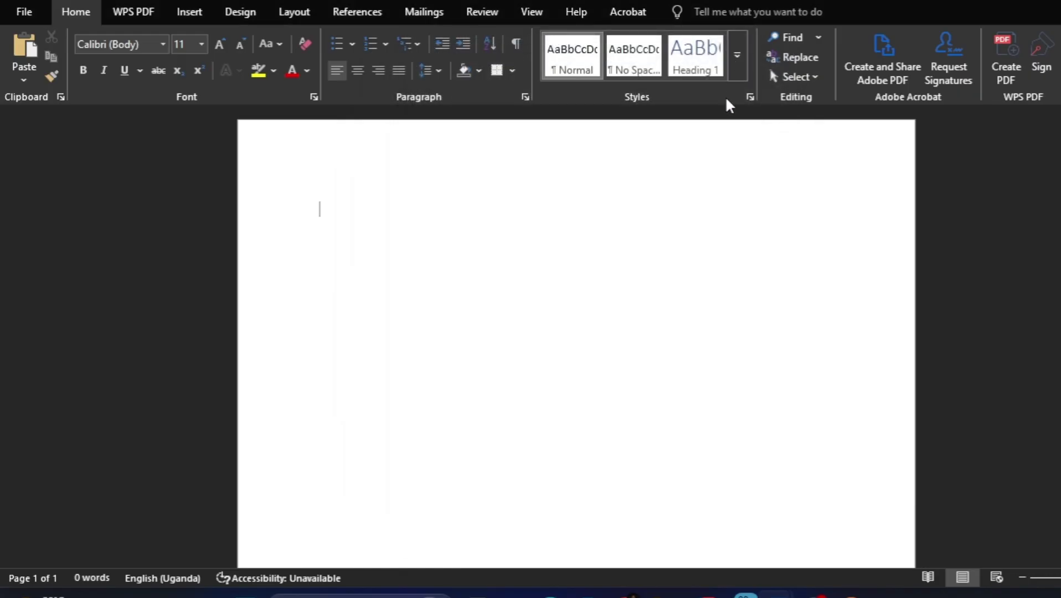
{"action": "left_click", "coordinate": [750, 98]}
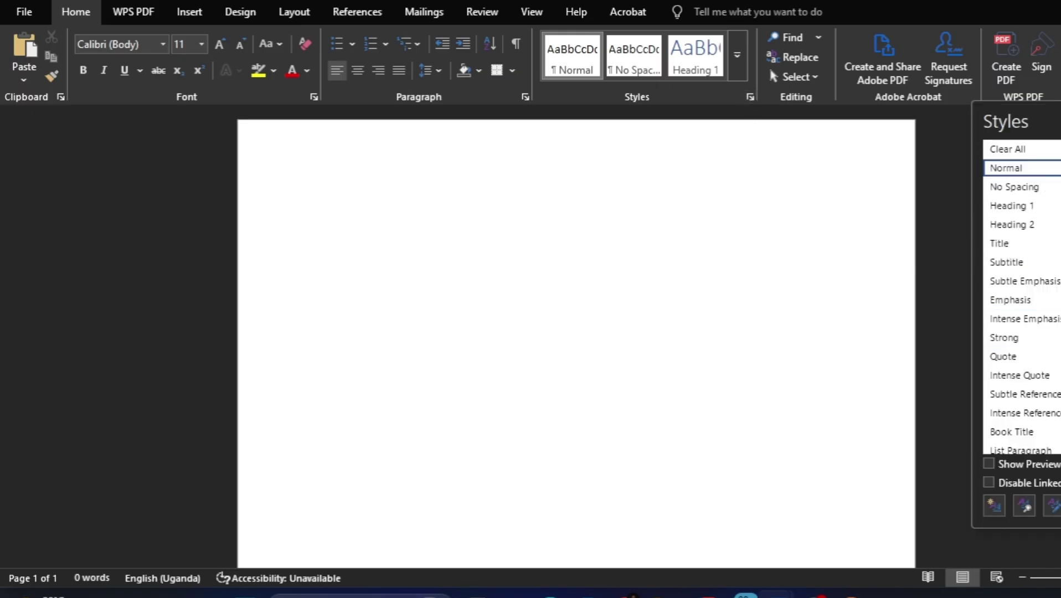
{"action": "left_click", "coordinate": [1059, 121]}
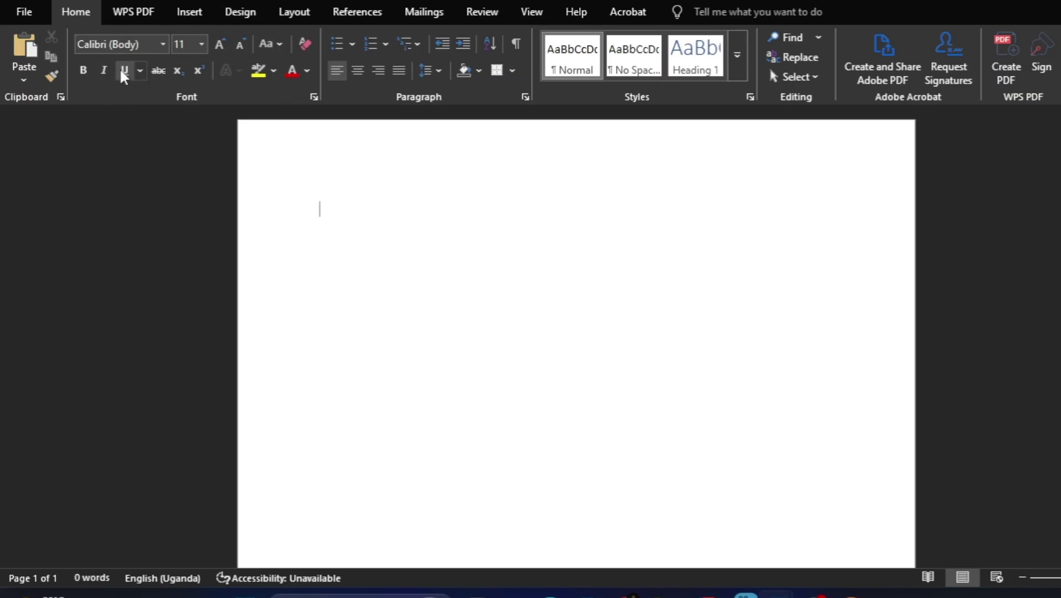
Examine the available WPS PDF tools and the table insertion options without inserting a table
{"action": "left_click", "coordinate": [142, 15]}
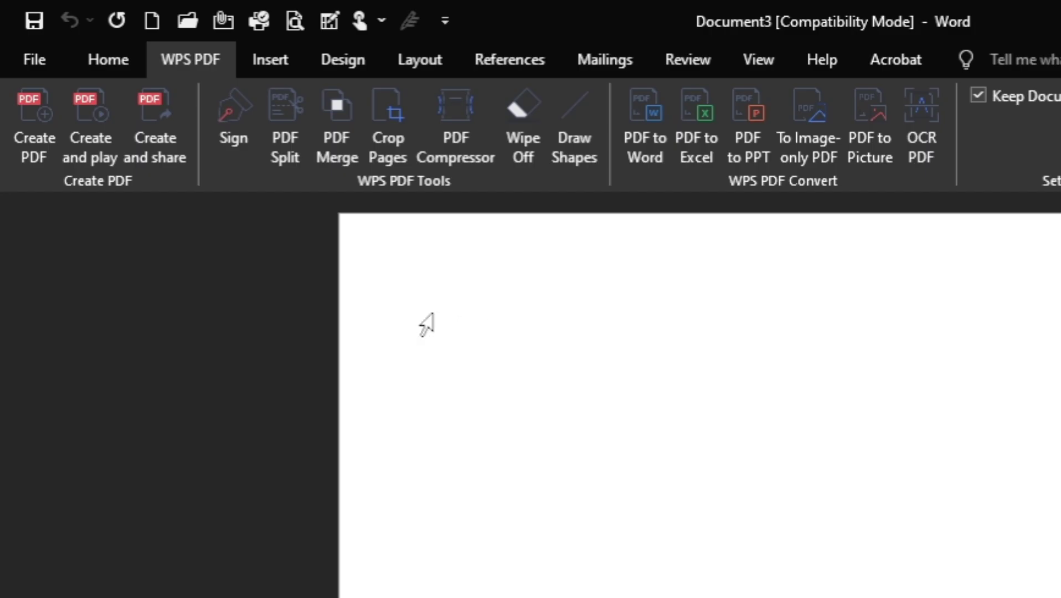
{"action": "left_click", "coordinate": [266, 60]}
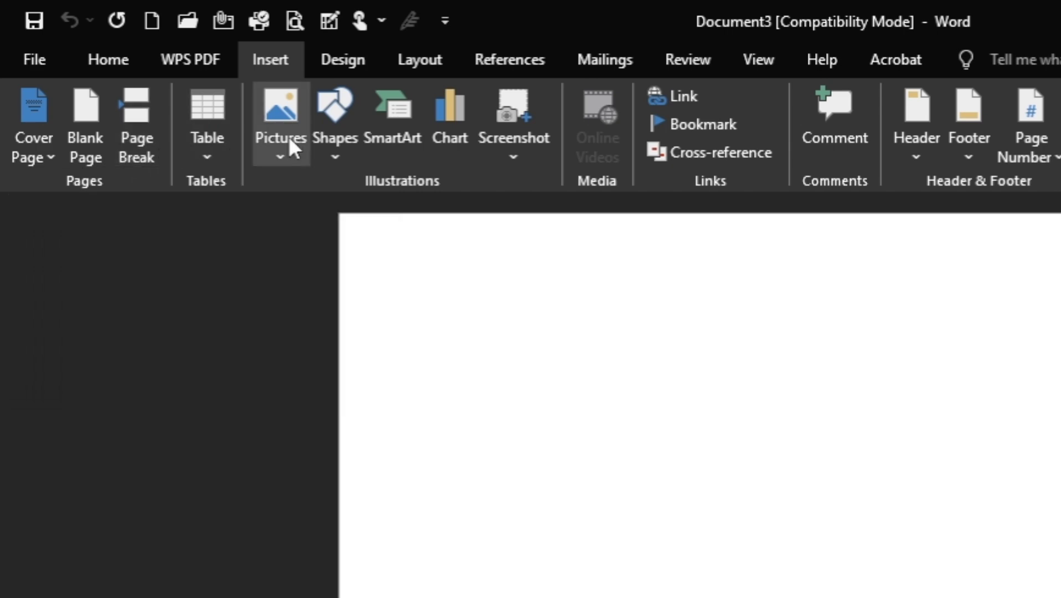
{"action": "left_click", "coordinate": [216, 156]}
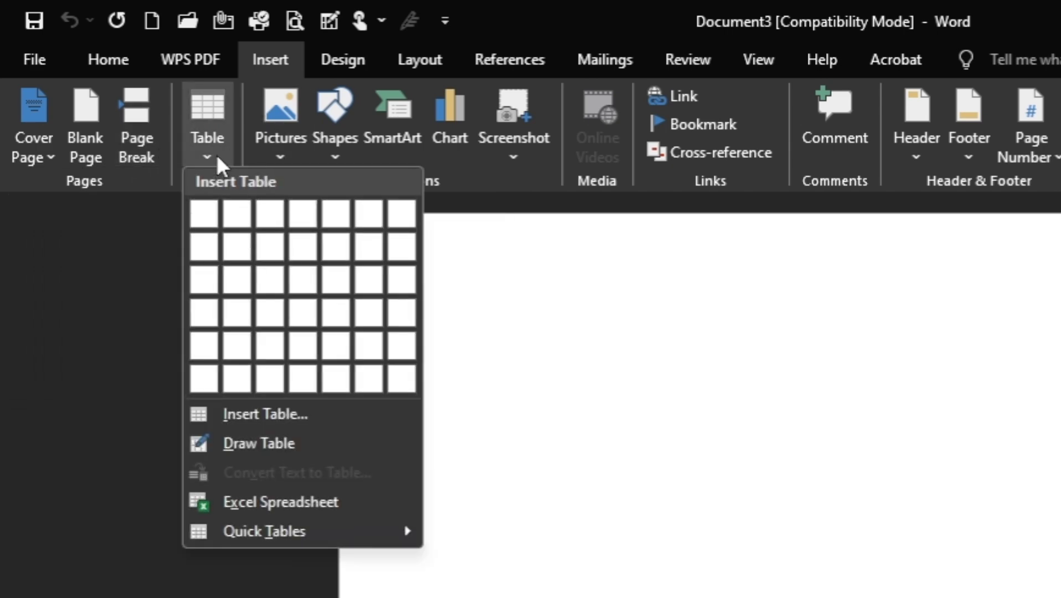
{"action": "left_click", "coordinate": [757, 429]}
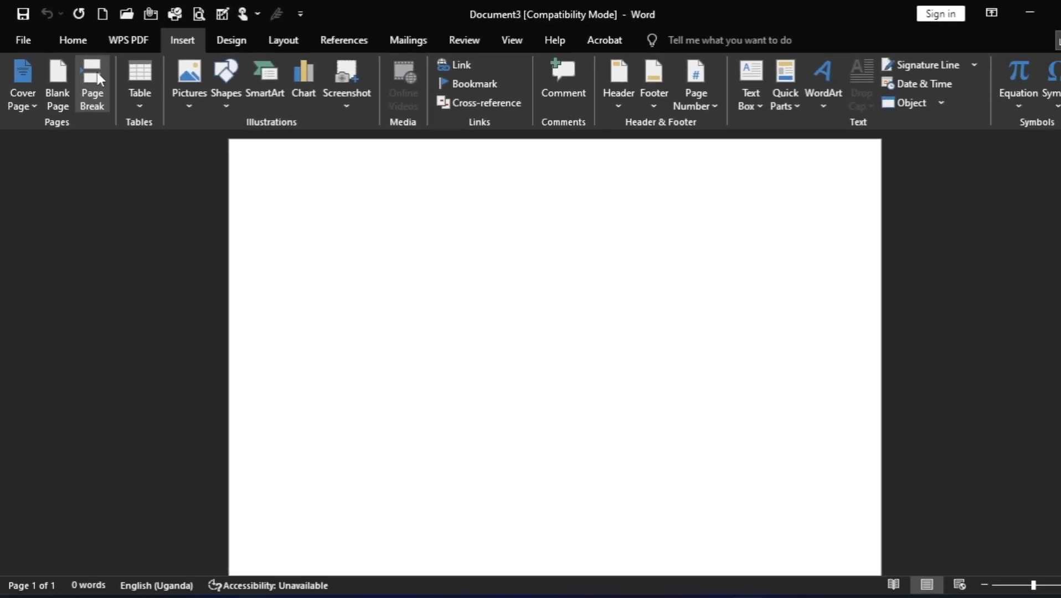
Insert a page break in the blank document and check the resulting pages
{"action": "left_click", "coordinate": [97, 73]}
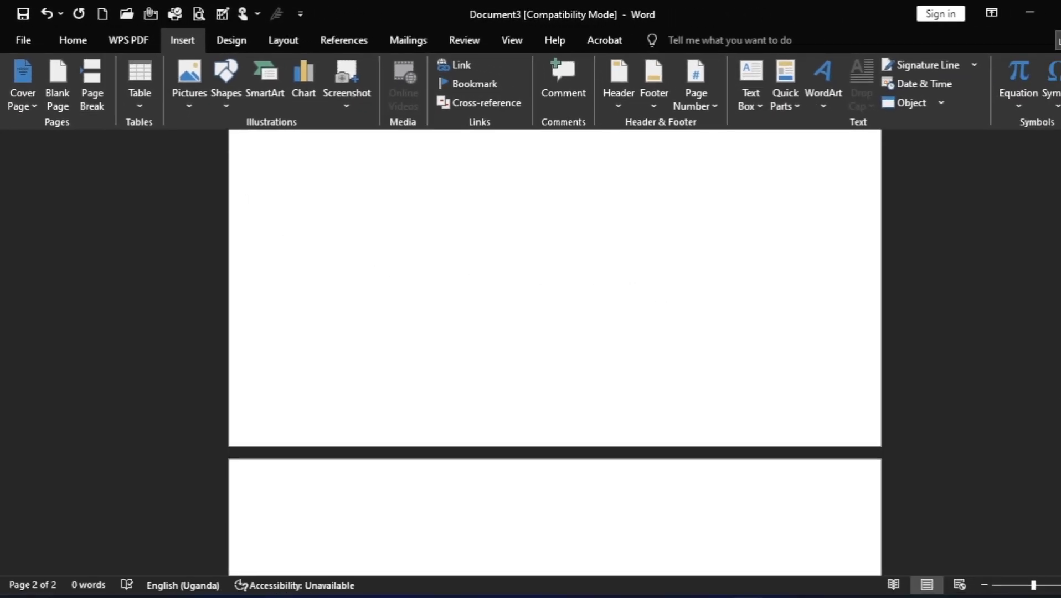
{"action": "scroll", "coordinate": [397, 157], "scroll_direction": "down", "scroll_amount": 5}
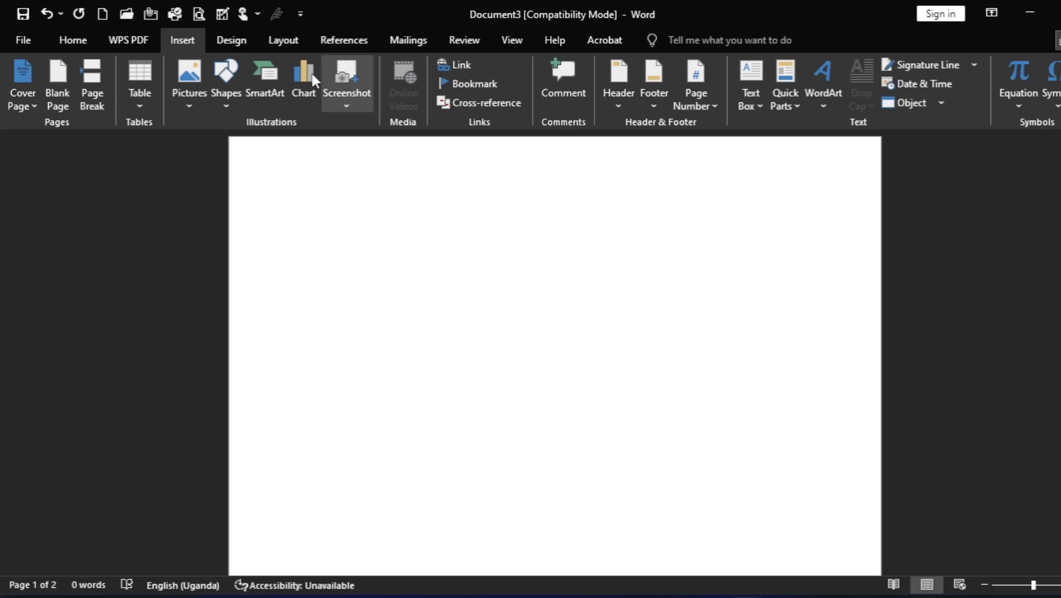
Examine the basic editing and insertion commands, then the document formatting and page background options
{"action": "left_click", "coordinate": [72, 39]}
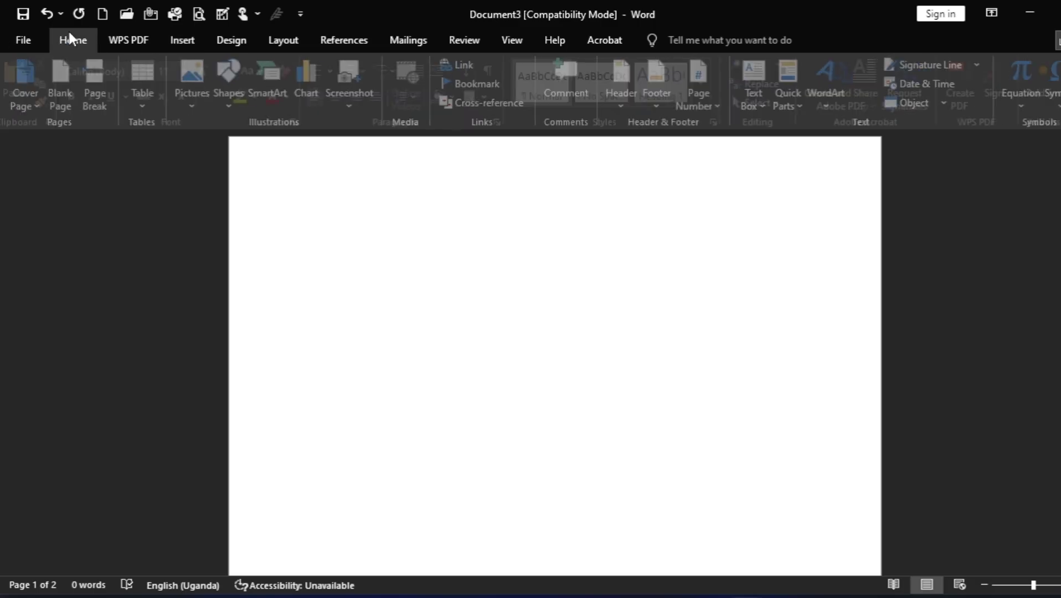
{"action": "left_click", "coordinate": [182, 44]}
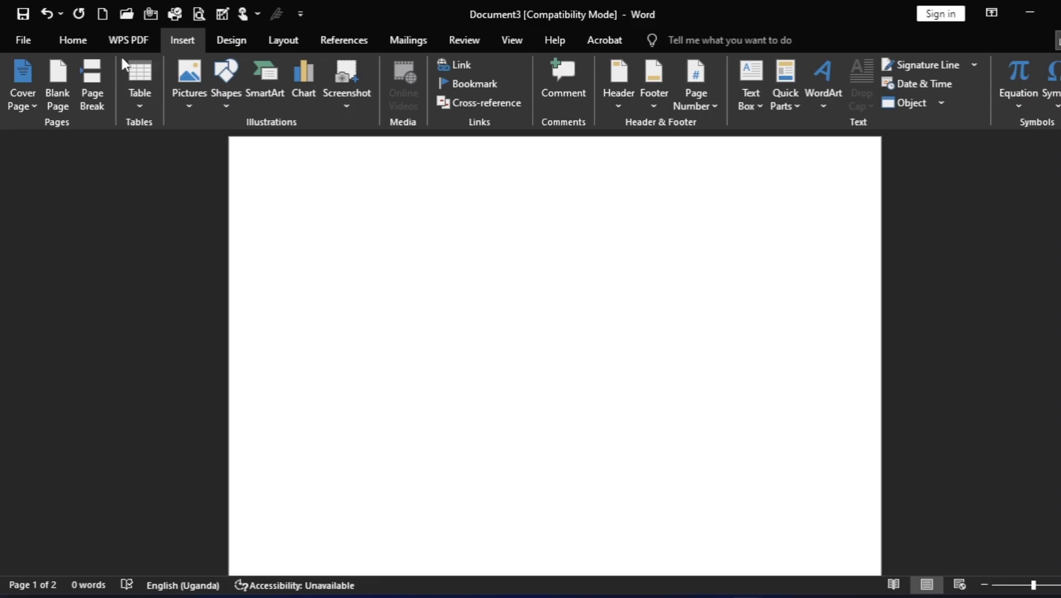
{"action": "left_click", "coordinate": [74, 40]}
{"action": "left_click", "coordinate": [240, 43]}
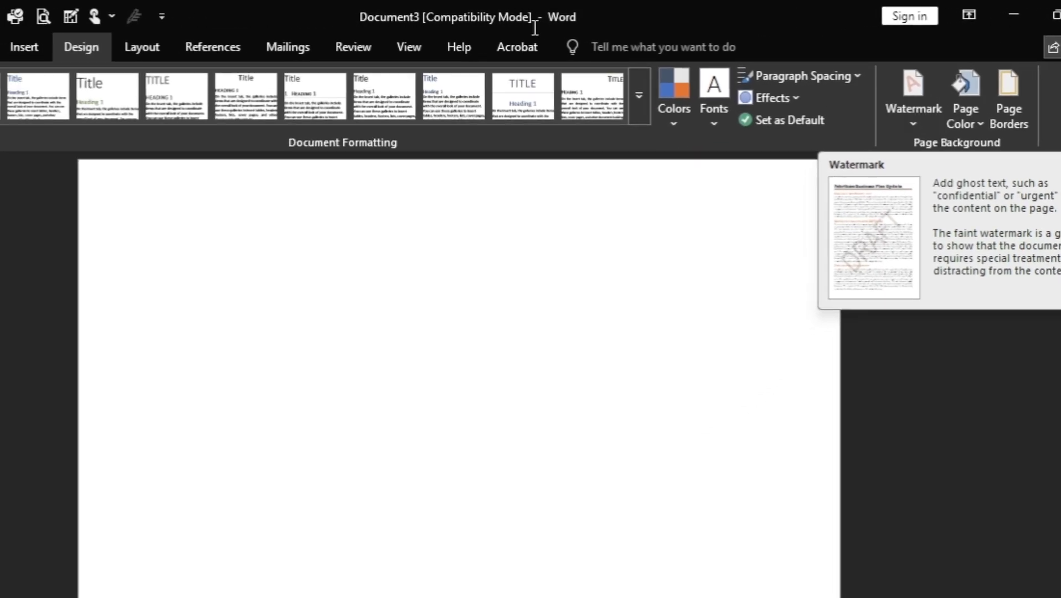
Examine the preset page margins in the page layout options without applying one
{"action": "left_click", "coordinate": [141, 47]}
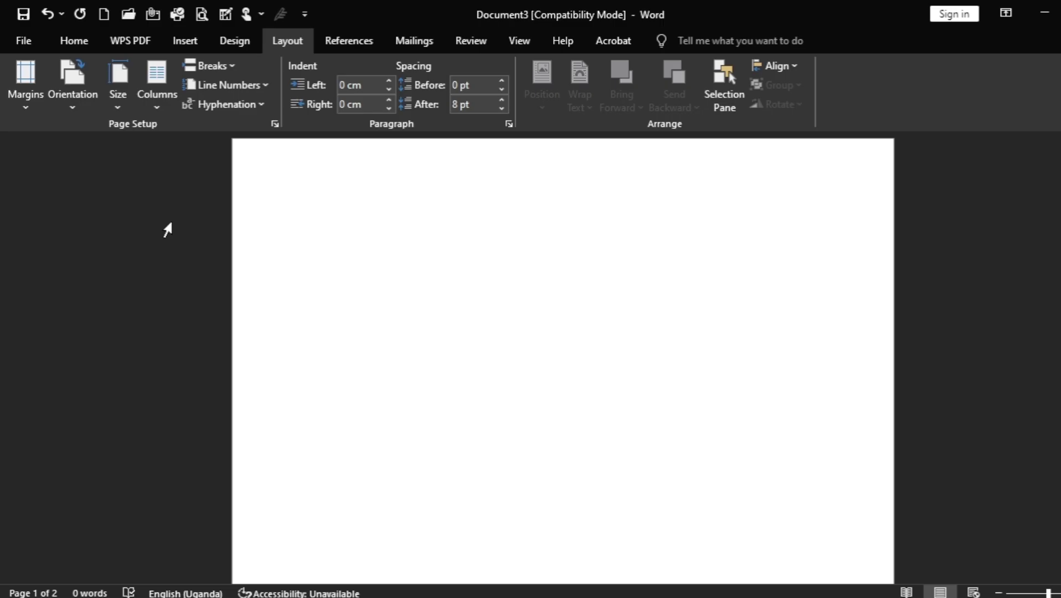
{"action": "left_click", "coordinate": [27, 106]}
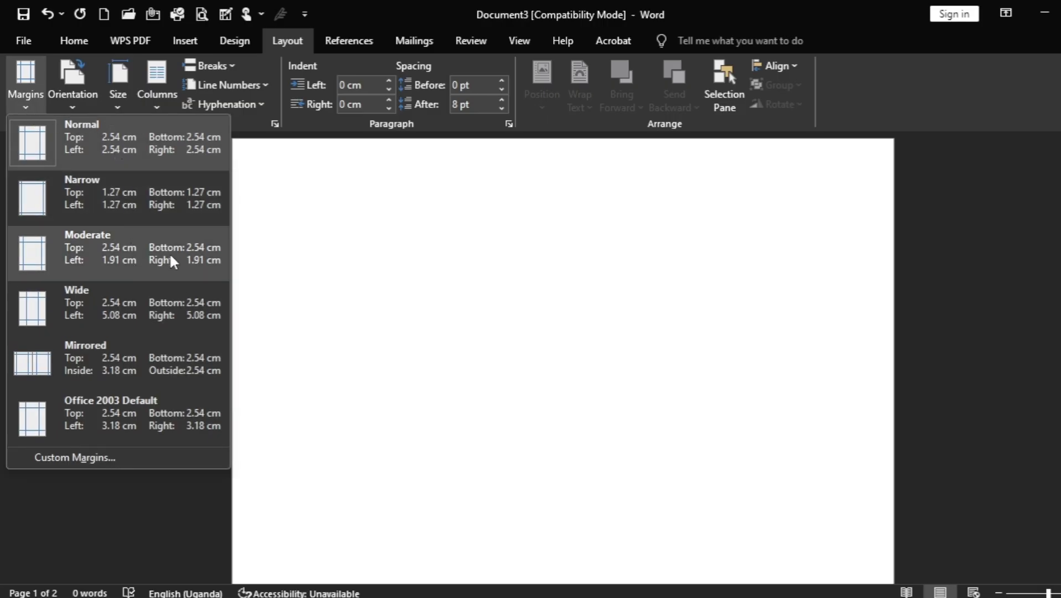
{"action": "left_click", "coordinate": [327, 246]}
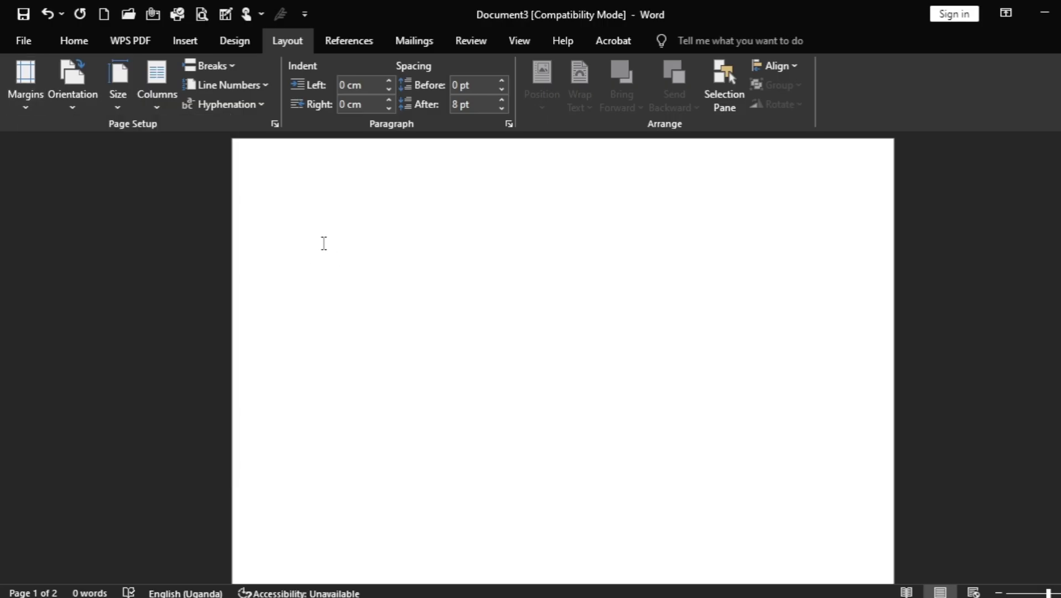
Switch the page orientation to landscape, check the pages, and return it to portrait
{"action": "left_click", "coordinate": [79, 108]}
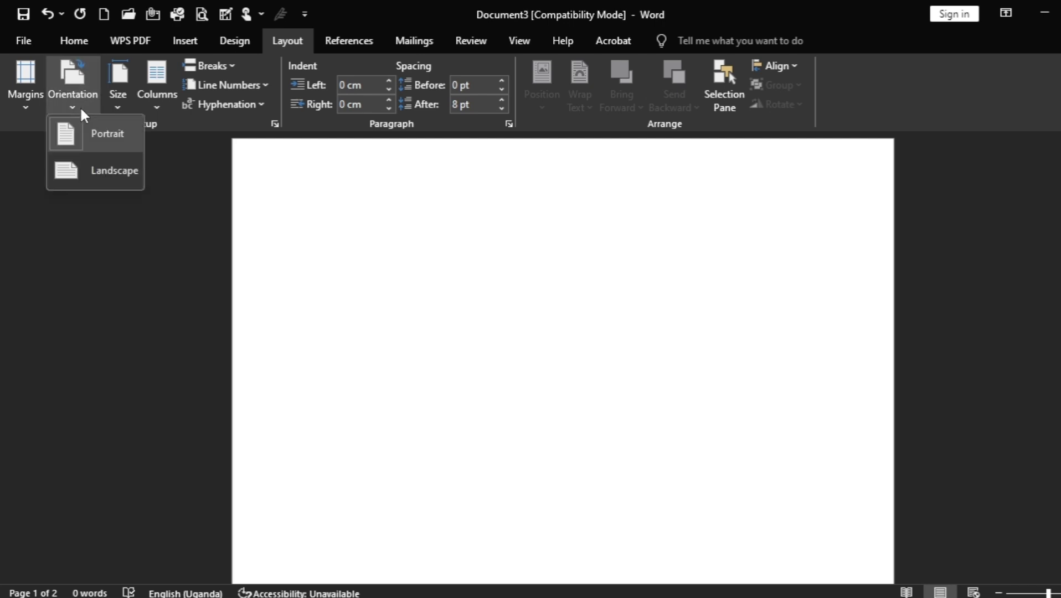
{"action": "left_click", "coordinate": [111, 145]}
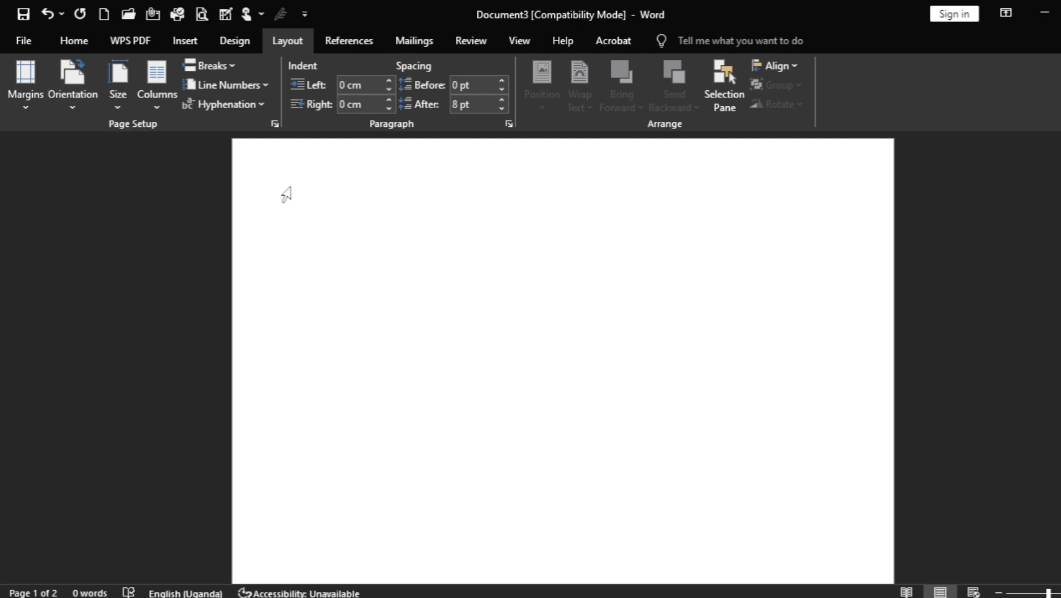
{"action": "left_click", "coordinate": [70, 116]}
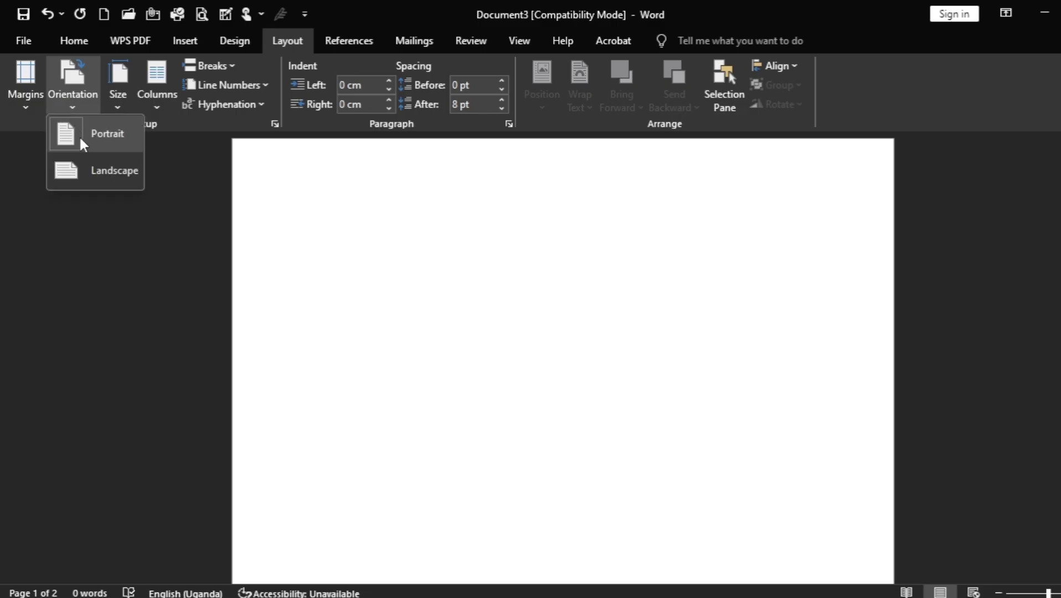
{"action": "left_click", "coordinate": [94, 168]}
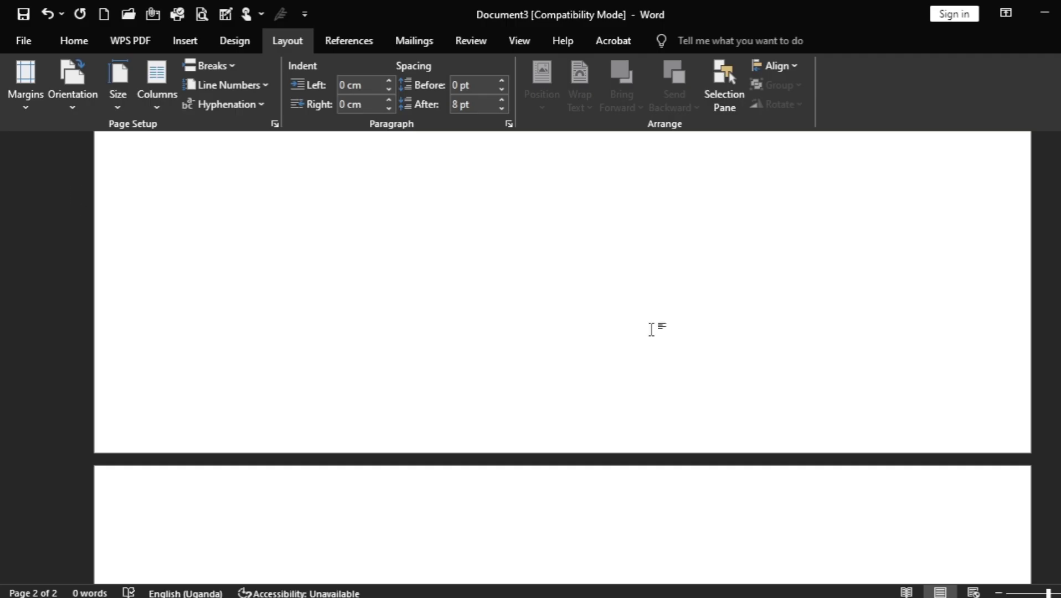
{"action": "scroll", "coordinate": [697, 317], "scroll_direction": "up", "scroll_amount": 5}
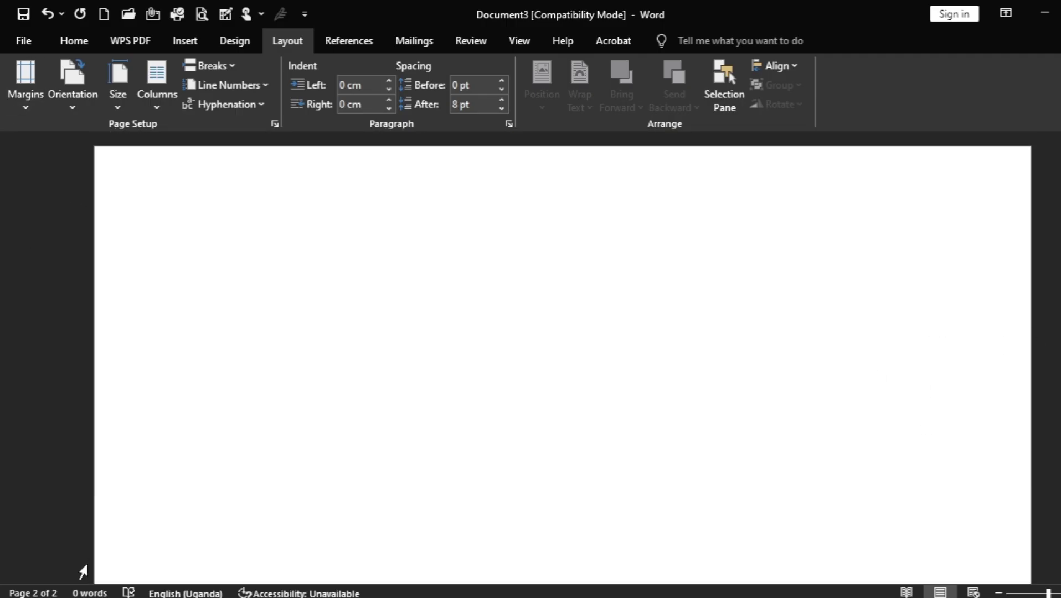
{"action": "left_click", "coordinate": [73, 106]}
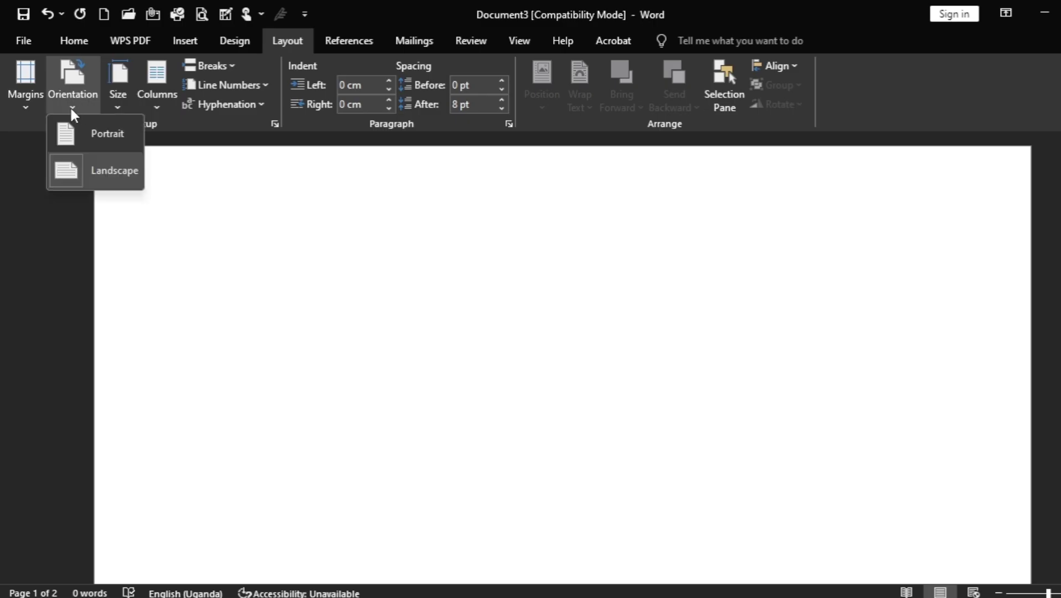
{"action": "left_click", "coordinate": [88, 135]}
{"action": "scroll", "coordinate": [453, 257], "scroll_direction": "down", "scroll_amount": 5}
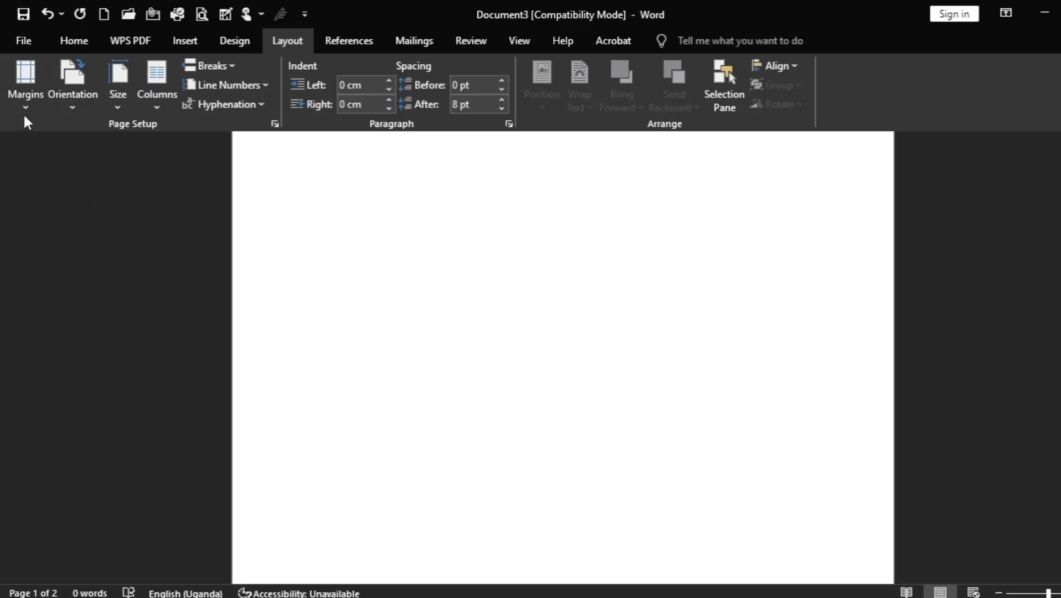
Set the document's paper size to A4 and check both pages
{"action": "left_click", "coordinate": [118, 106]}
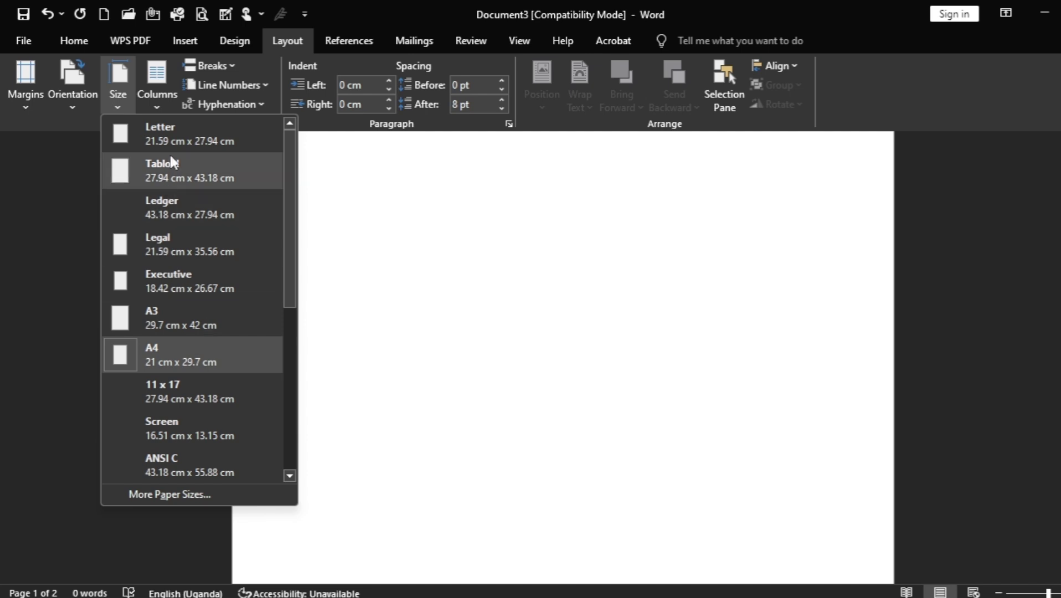
{"action": "left_click", "coordinate": [221, 354]}
{"action": "scroll", "coordinate": [350, 318], "scroll_direction": "down", "scroll_amount": 5}
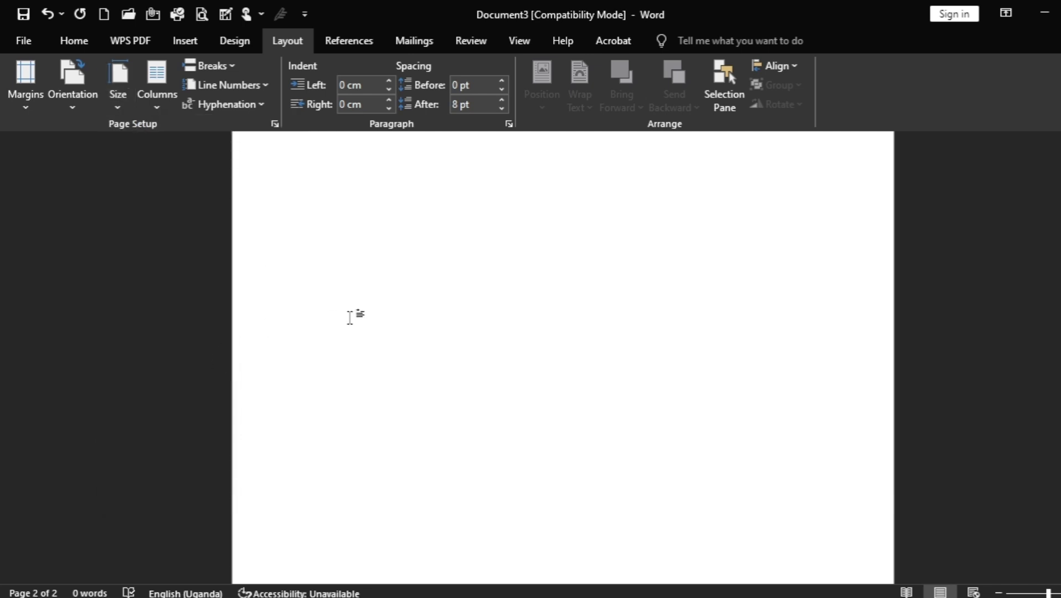
{"action": "scroll", "coordinate": [354, 293], "scroll_direction": "up", "scroll_amount": 1}
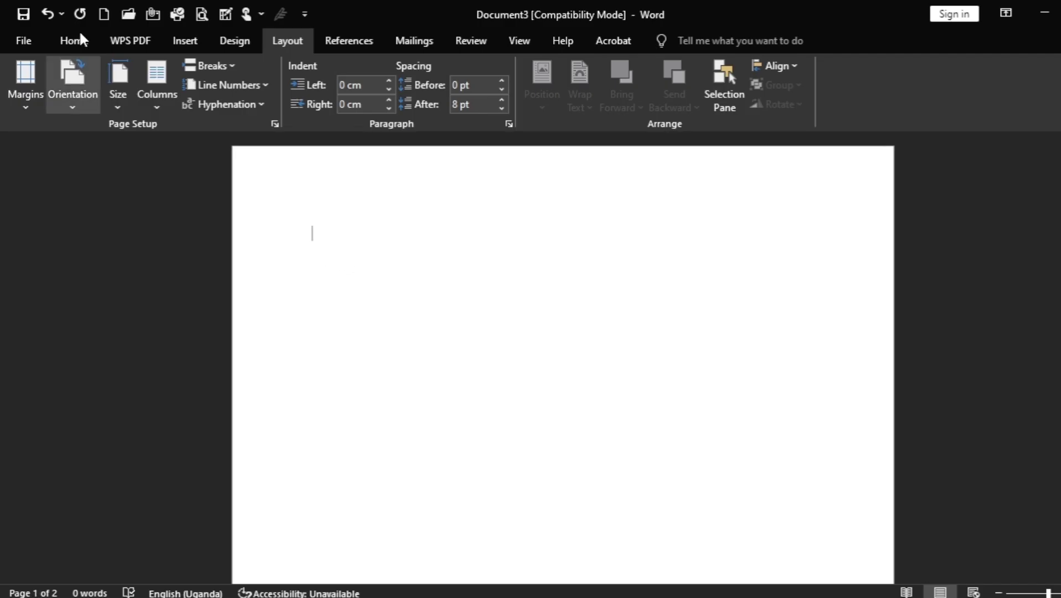
Apply a two-column layout and fill the first column with sample text: VBVB followed by about five lines of repeated N
{"action": "left_click", "coordinate": [169, 104]}
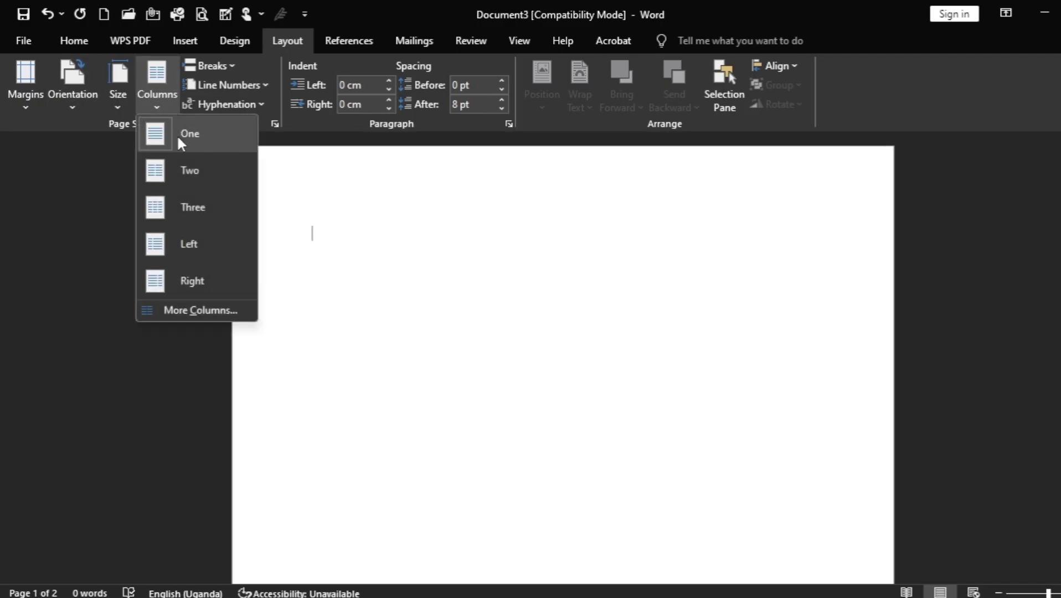
{"action": "left_click", "coordinate": [193, 170]}
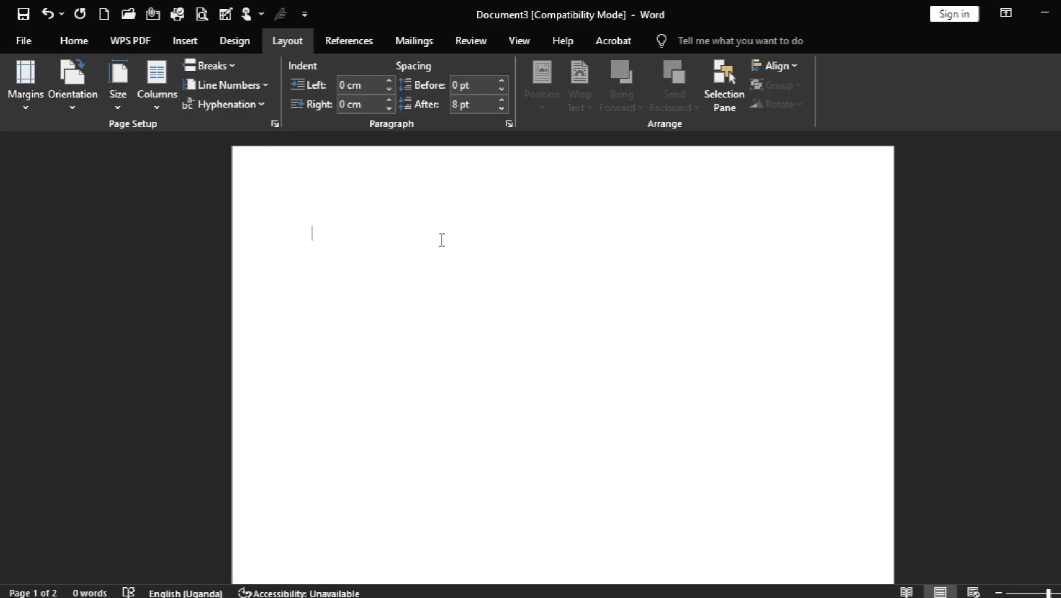
{"action": "type", "text": "VBVBNNNNNNNNNNNNNNNNNNNNNNNNNNNNNNNNNN"}
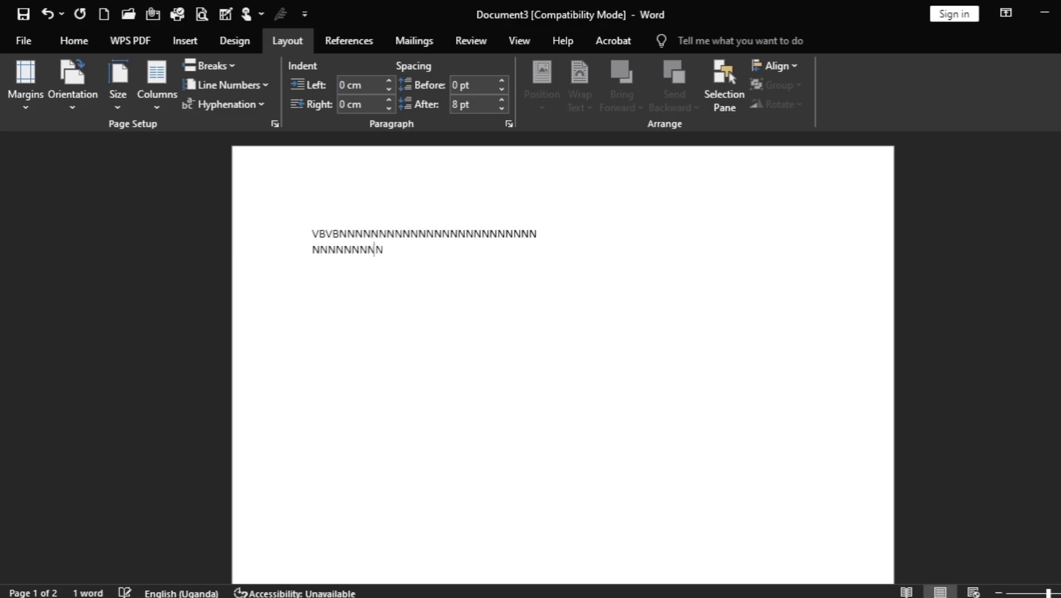
{"action": "type", "text": "NNNNNNNNNNNNNNNNNNNNNNNNNNNNNNNNNNNNNNNNNNNNNNNNNNNNNNNNNNNNNNNNNNN"}
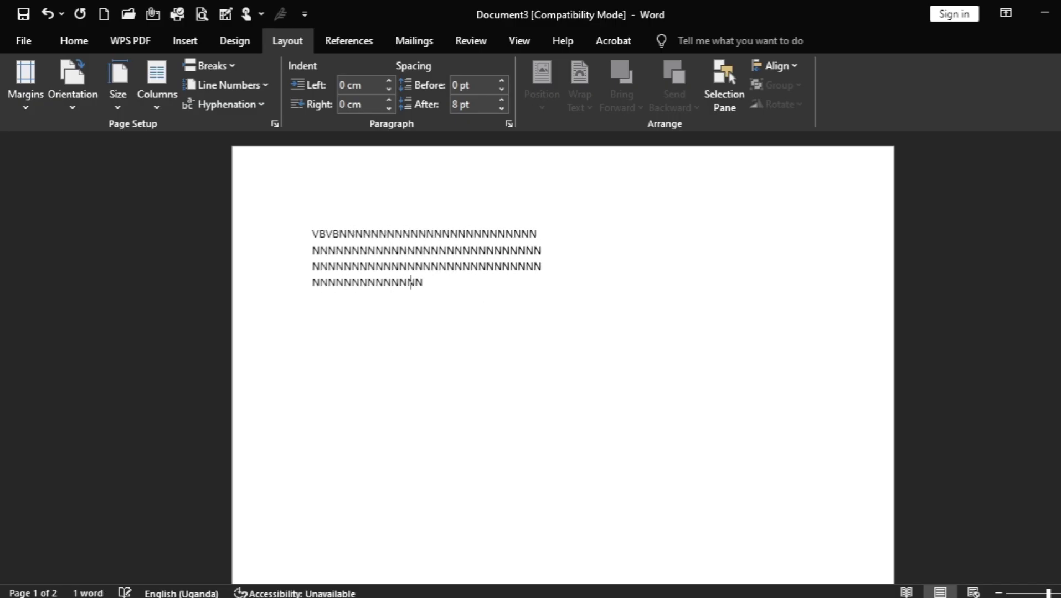
{"action": "type", "text": "NNNNNNNNNNNNNNNNNNNNNNNNNNN"}
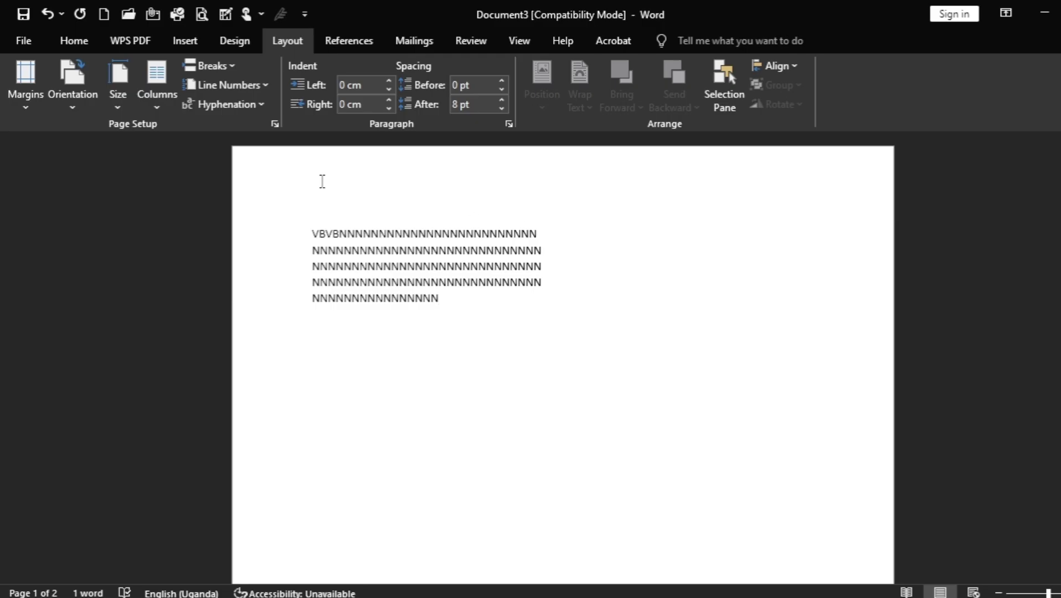
Return the sample text to one column and apply two columns to only the selected end of its last line
{"action": "left_click", "coordinate": [166, 110]}
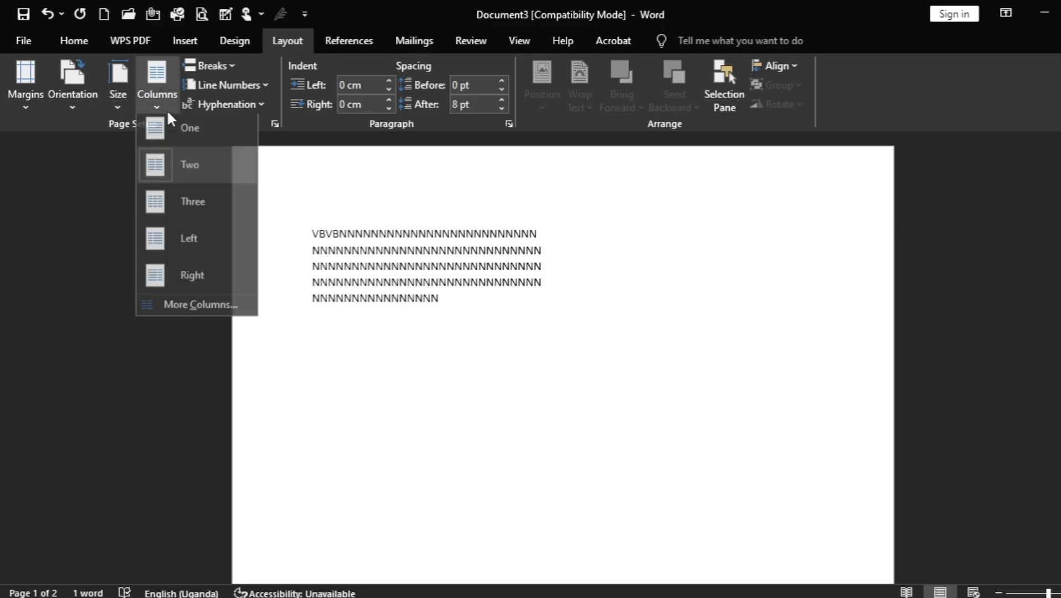
{"action": "left_click", "coordinate": [189, 137]}
{"action": "left_click_drag", "start_coordinate": [335, 251], "coordinate": [317, 269]}
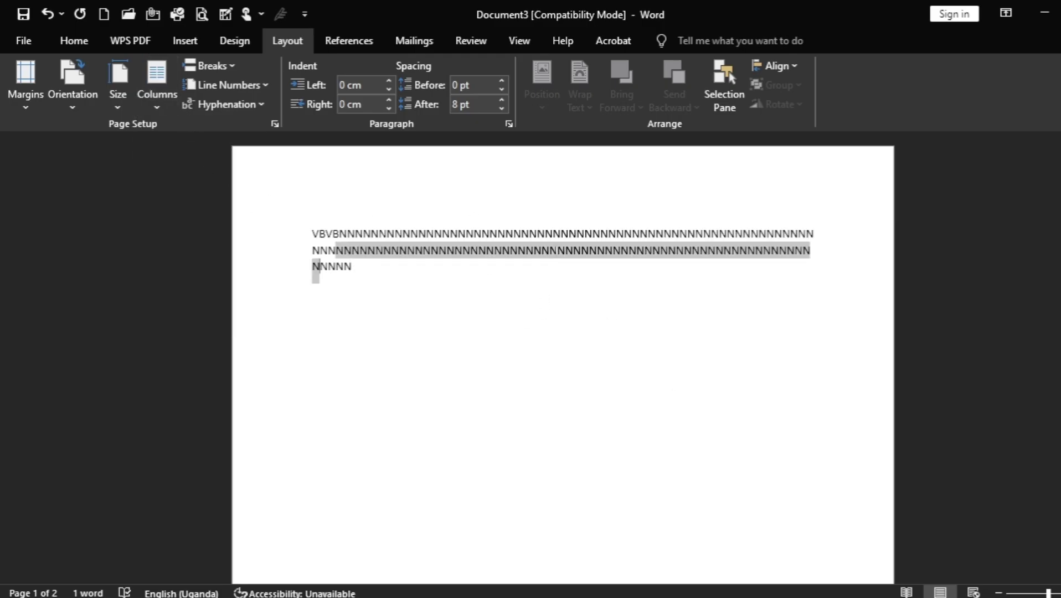
{"action": "left_click_drag", "start_coordinate": [557, 250], "coordinate": [705, 268]}
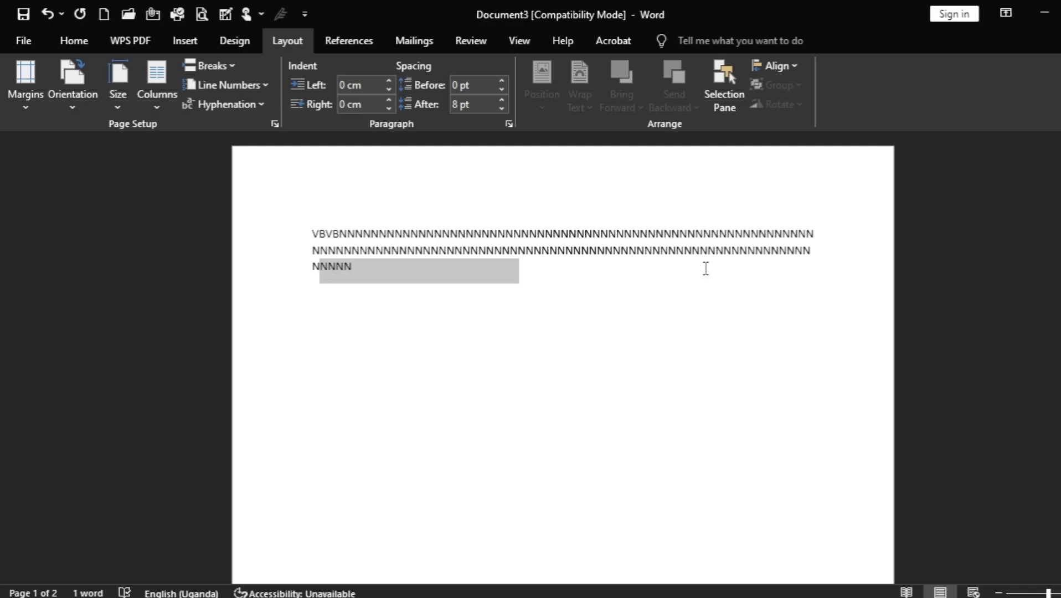
{"action": "left_click", "coordinate": [159, 108]}
{"action": "left_click", "coordinate": [187, 179]}
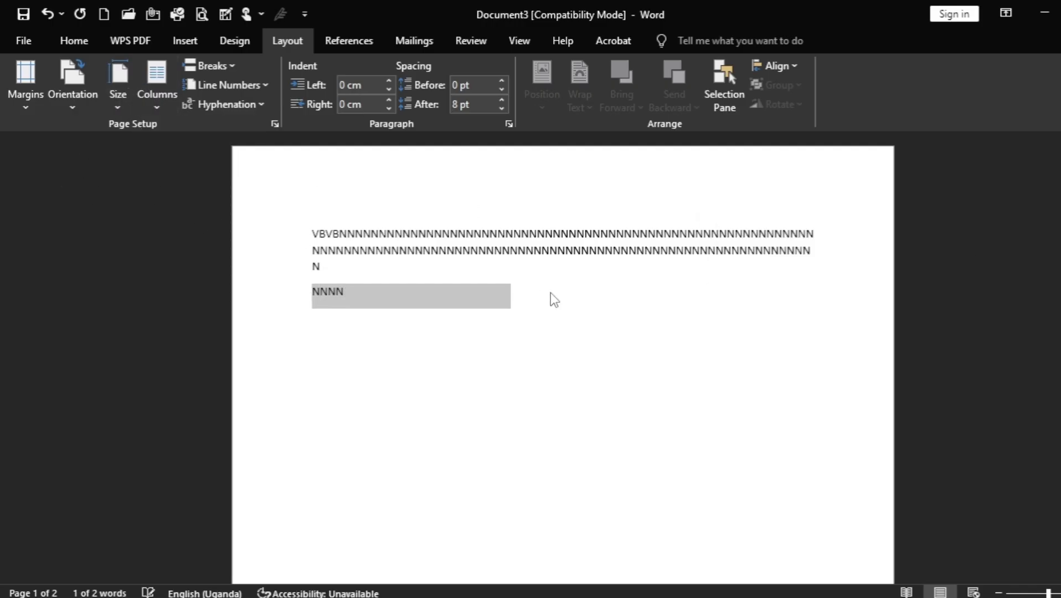
Enter HJ on the second page, and delete it together with the page break and the leftover letters after the second text line
{"action": "left_click", "coordinate": [520, 235]}
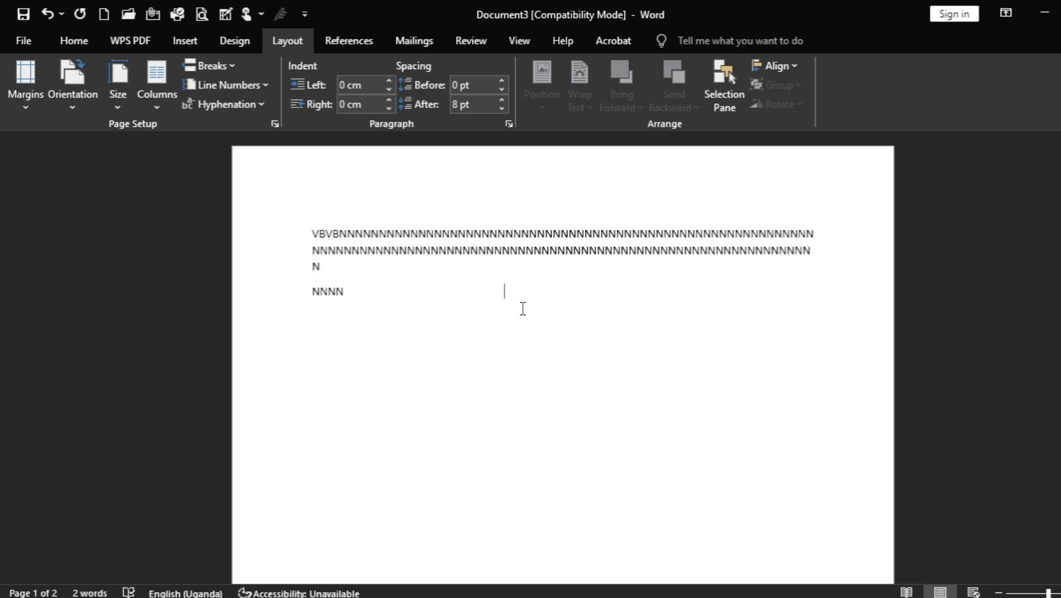
{"action": "type", "text": "HJ"}
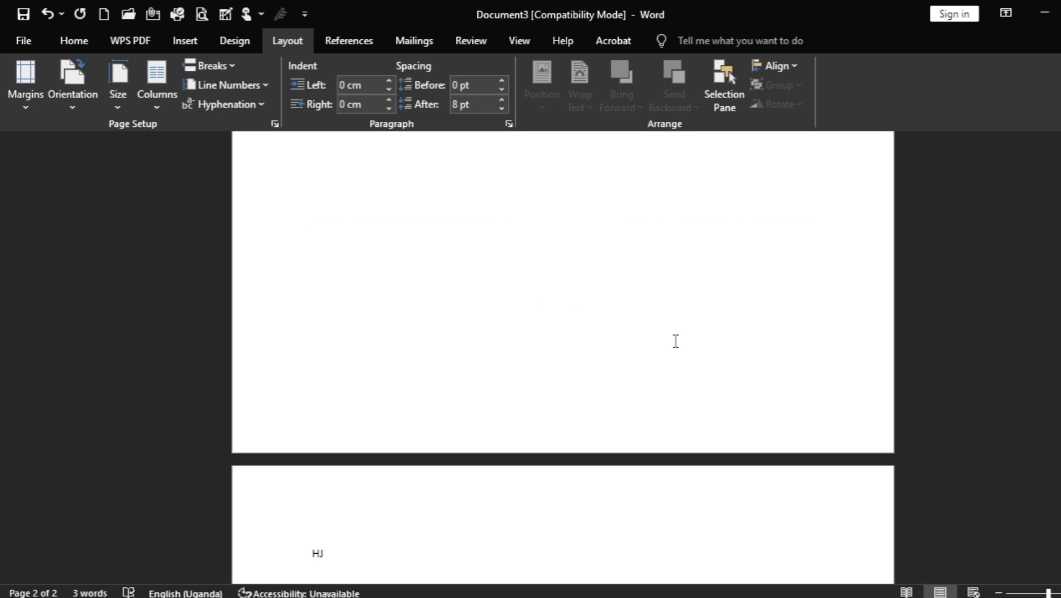
{"action": "key", "text": "BackSpace"}
{"action": "key", "text": "BackSpace"}
{"action": "key", "text": "BackSpace"}
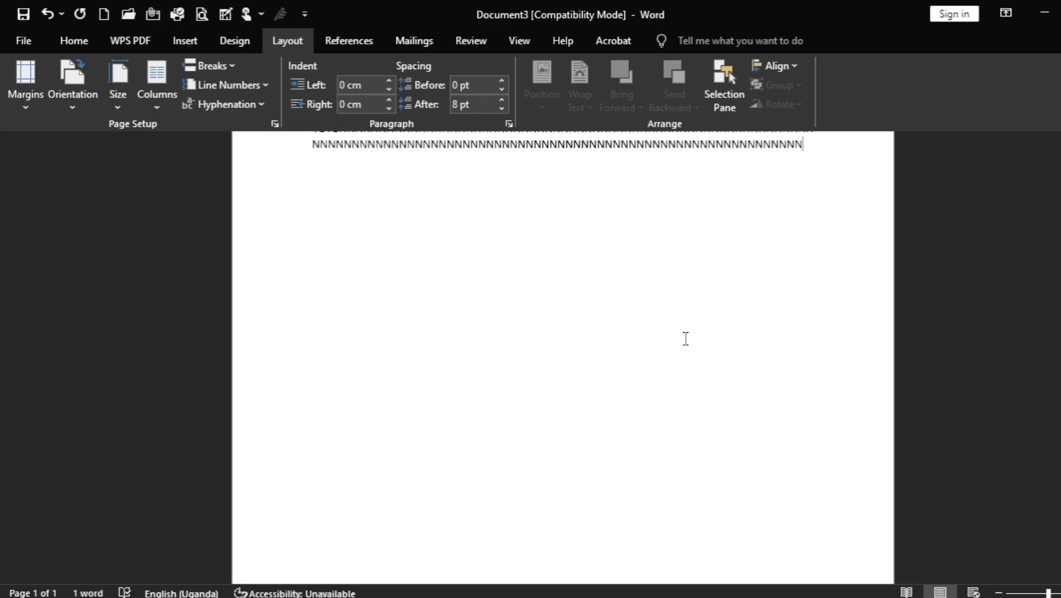
Extend the sample text with a long run of repeated D and lay it out in three columns
{"action": "type", "text": "DDDDDDDDDDDDDDDDDDDDDDDDDDDDDDDD"}
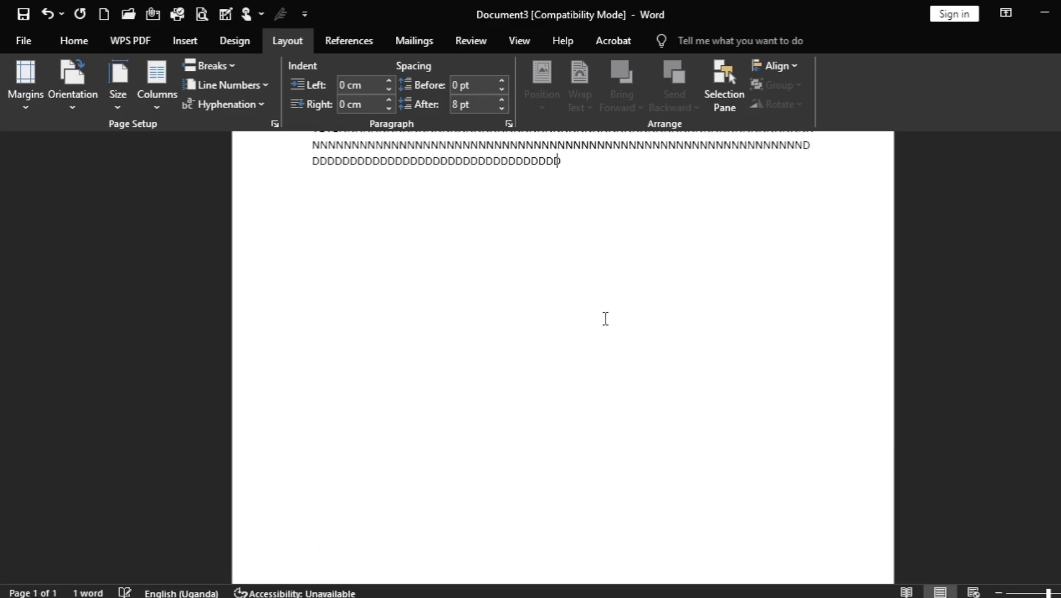
{"action": "type", "text": "DDDDDDDDDD"}
{"action": "left_click", "coordinate": [150, 105]}
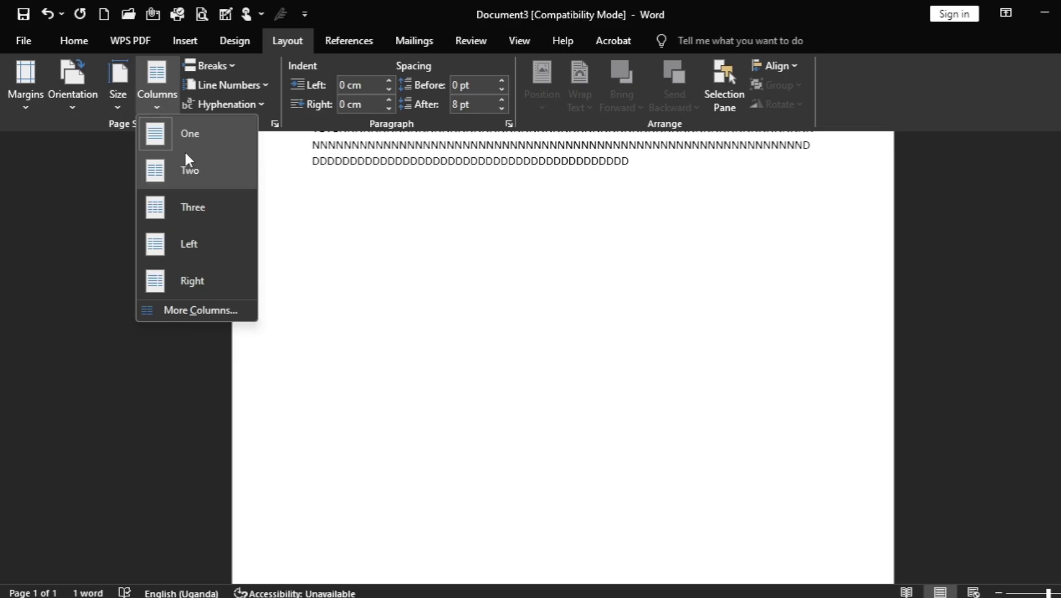
{"action": "left_click", "coordinate": [192, 209]}
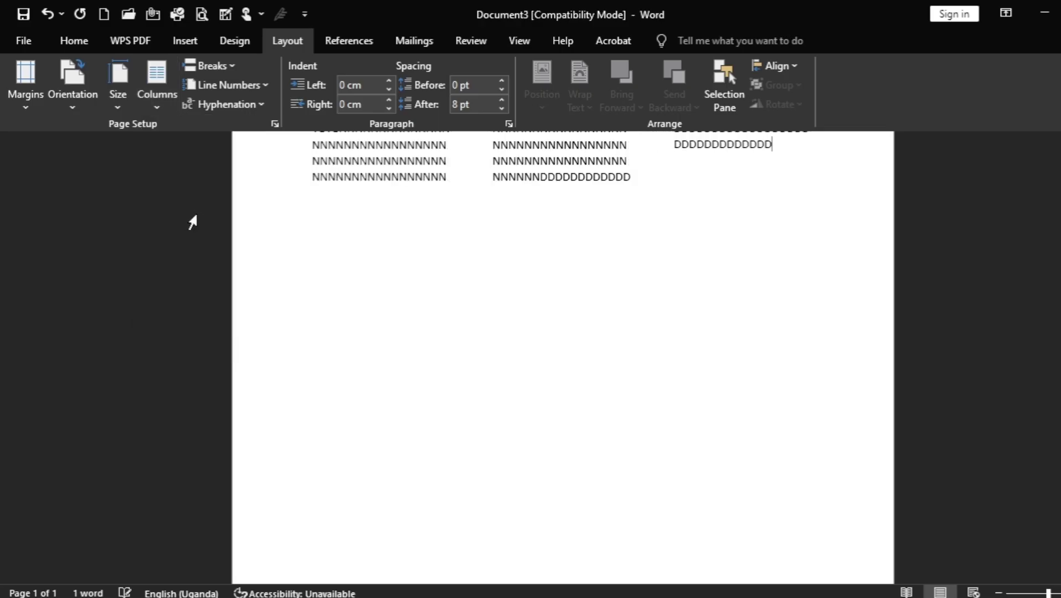
{"action": "scroll", "coordinate": [730, 251], "scroll_direction": "up", "scroll_amount": 3}
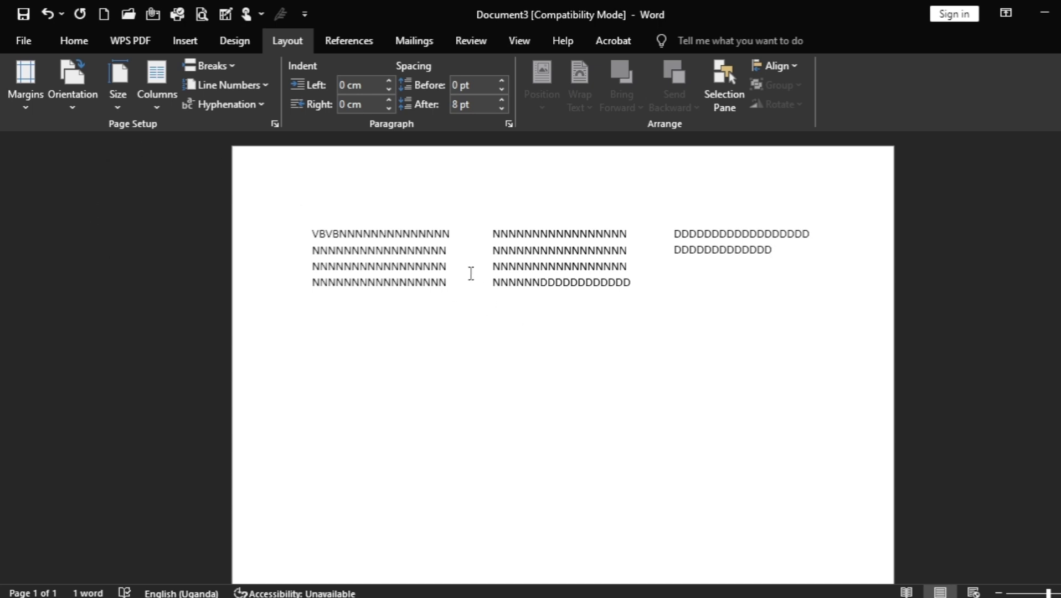
Start saving the document to this PC, review the recent folders, and browse for another save location
{"action": "left_click", "coordinate": [26, 43]}
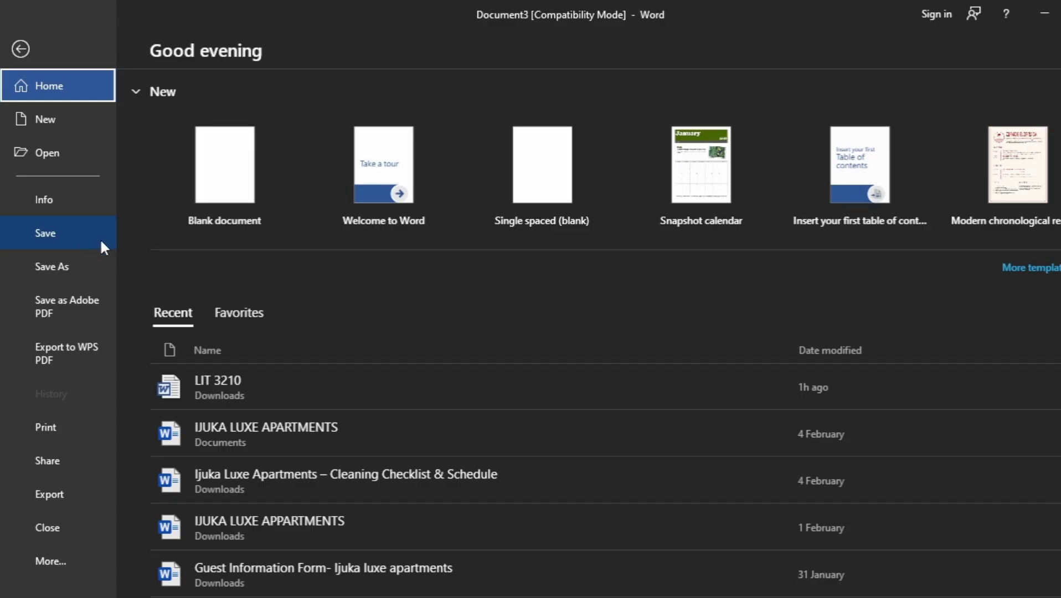
{"action": "left_click", "coordinate": [81, 240]}
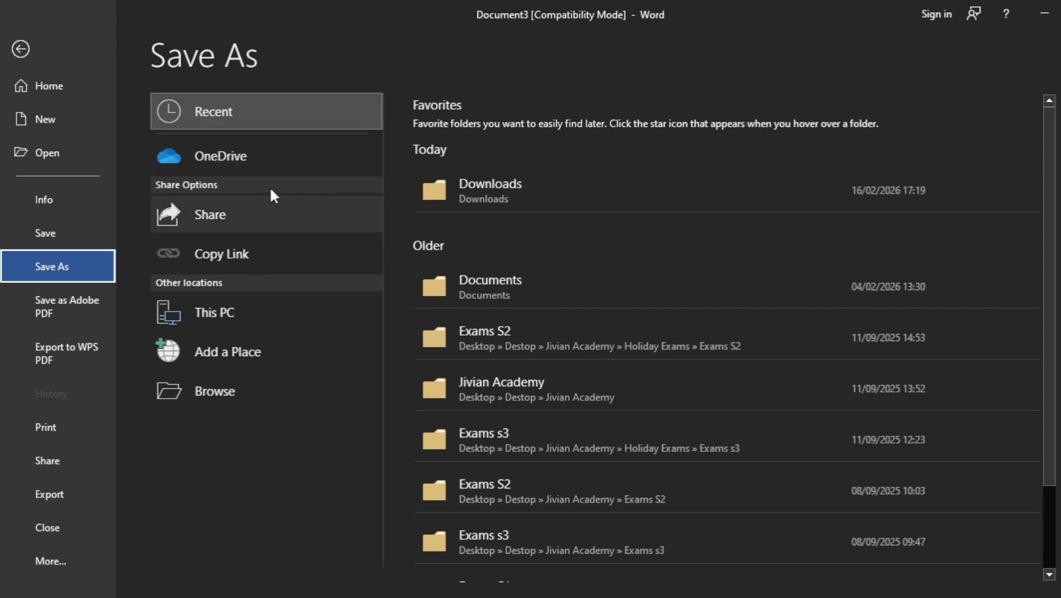
{"action": "left_click", "coordinate": [264, 312]}
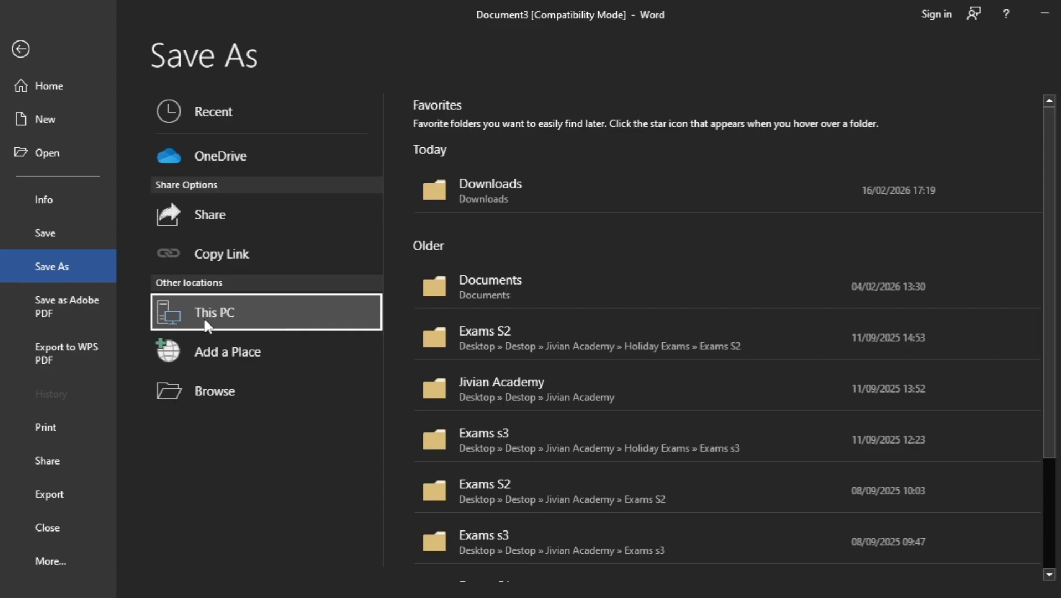
{"action": "scroll", "coordinate": [523, 240], "scroll_direction": "down", "scroll_amount": 3}
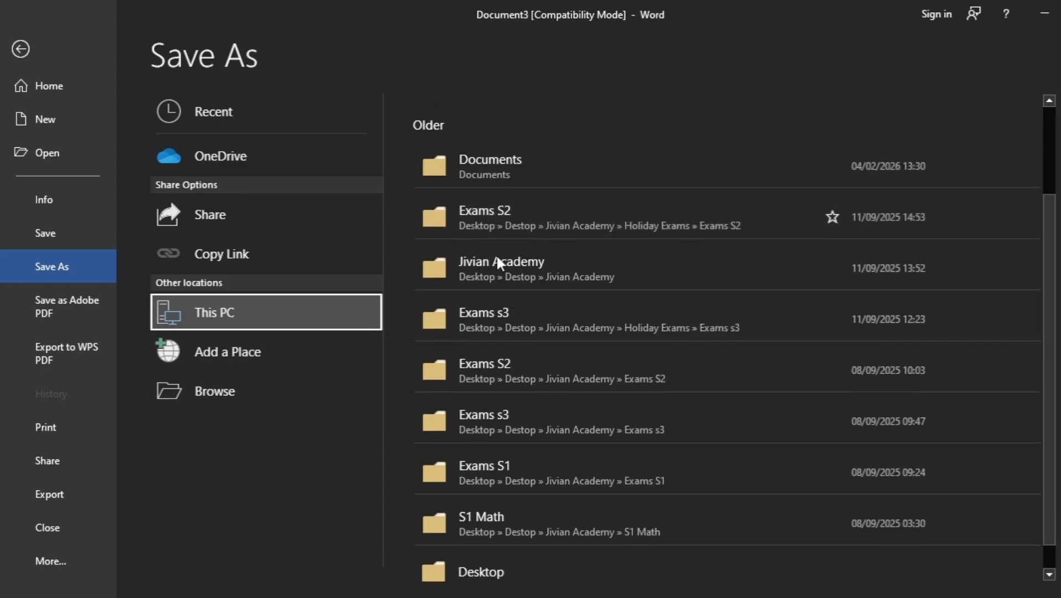
{"action": "scroll", "coordinate": [516, 244], "scroll_direction": "up", "scroll_amount": 3}
{"action": "scroll", "coordinate": [517, 244], "scroll_direction": "down", "scroll_amount": 3}
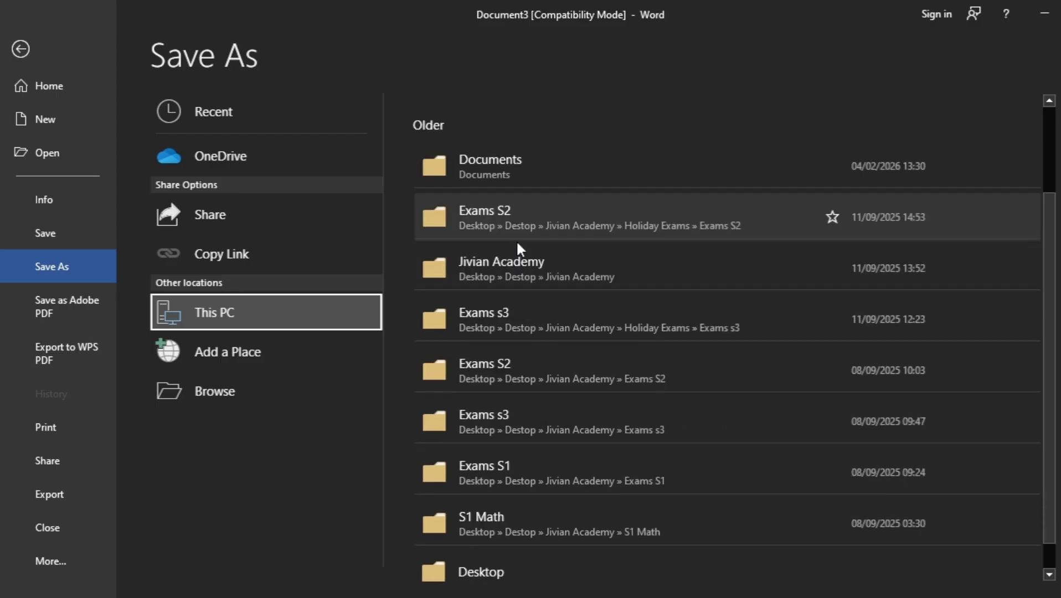
{"action": "scroll", "coordinate": [517, 244], "scroll_direction": "up", "scroll_amount": 3}
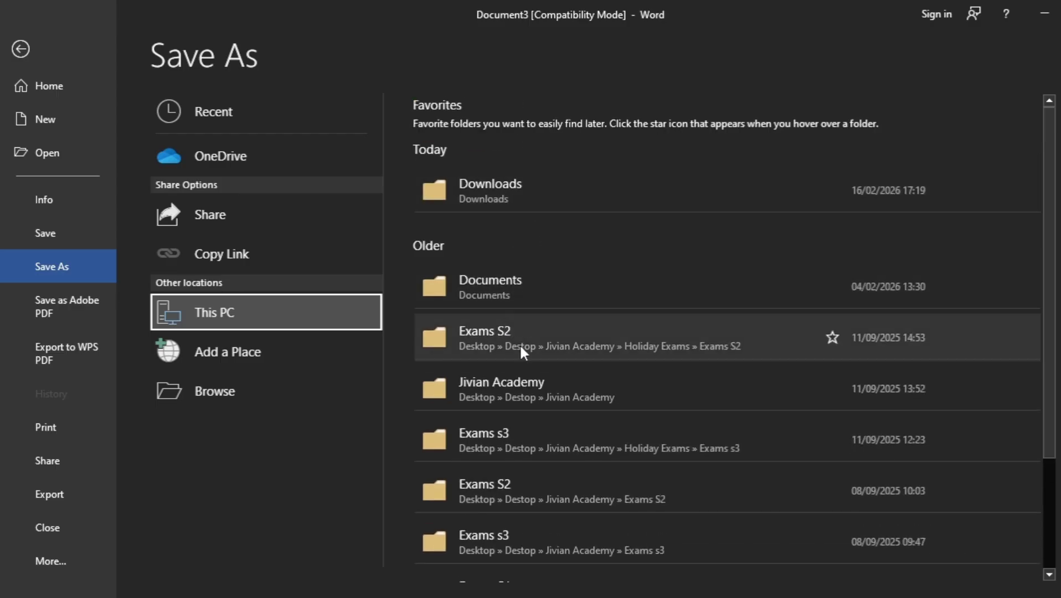
{"action": "scroll", "coordinate": [521, 376], "scroll_direction": "down", "scroll_amount": 3}
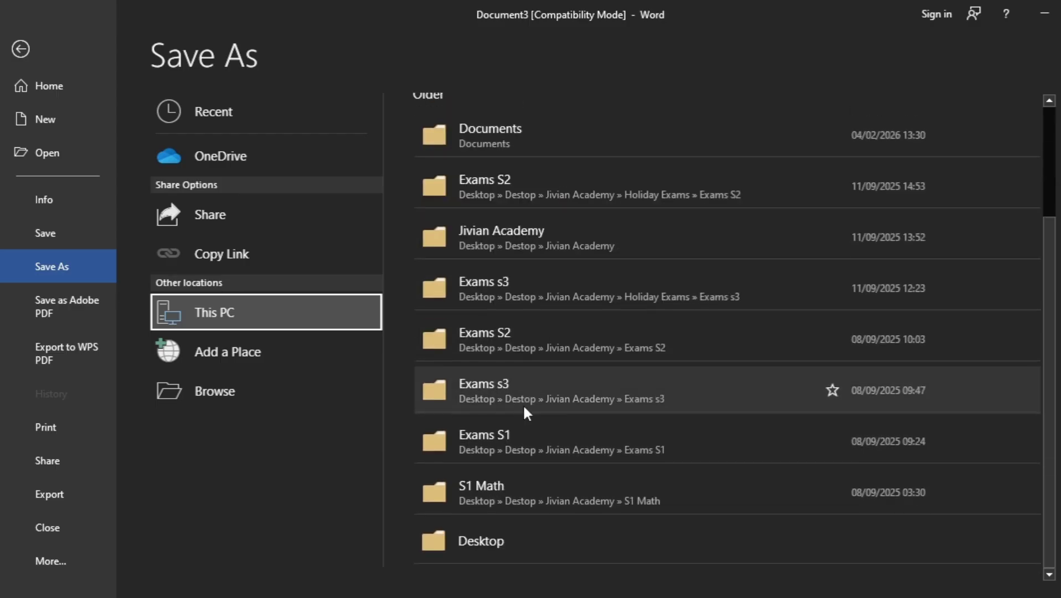
{"action": "left_click", "coordinate": [219, 391]}
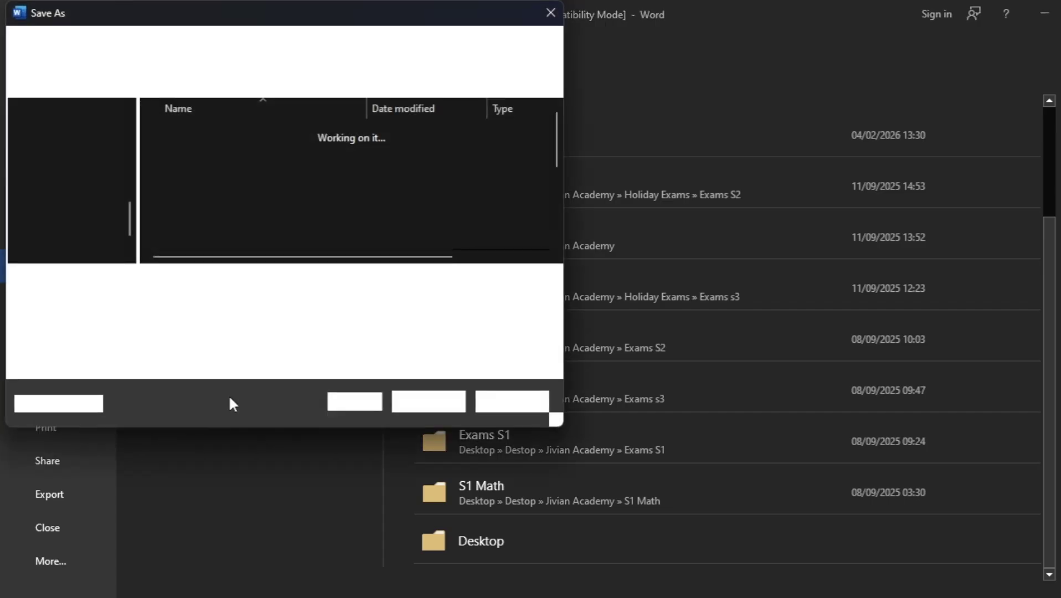
Choose the Desktop as the save location and look over its existing folders
{"action": "scroll", "coordinate": [108, 172], "scroll_direction": "up", "scroll_amount": 3}
{"action": "scroll", "coordinate": [105, 176], "scroll_direction": "down", "scroll_amount": 5}
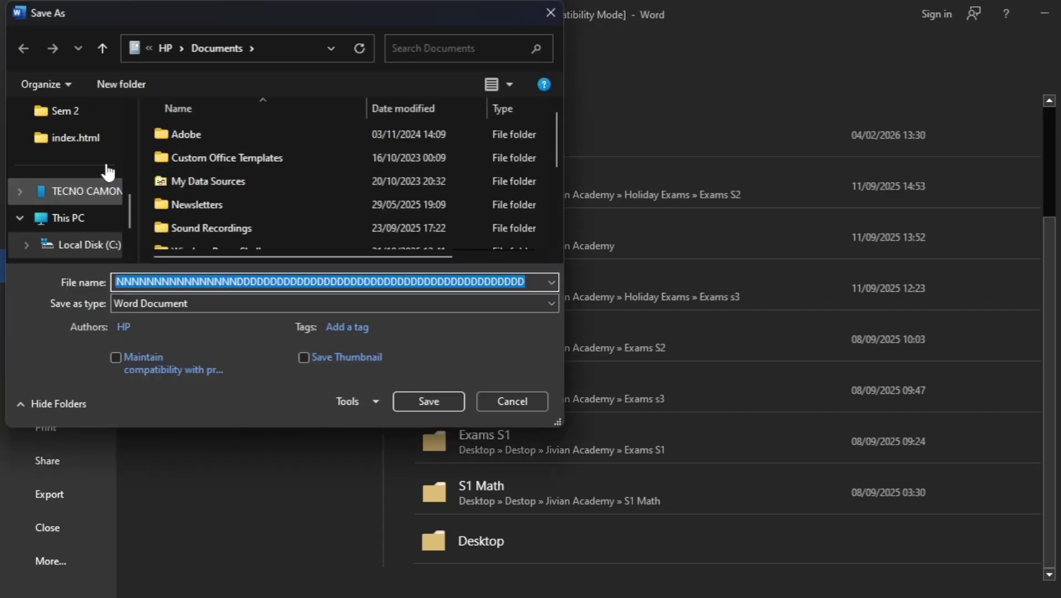
{"action": "scroll", "coordinate": [99, 176], "scroll_direction": "up", "scroll_amount": 6}
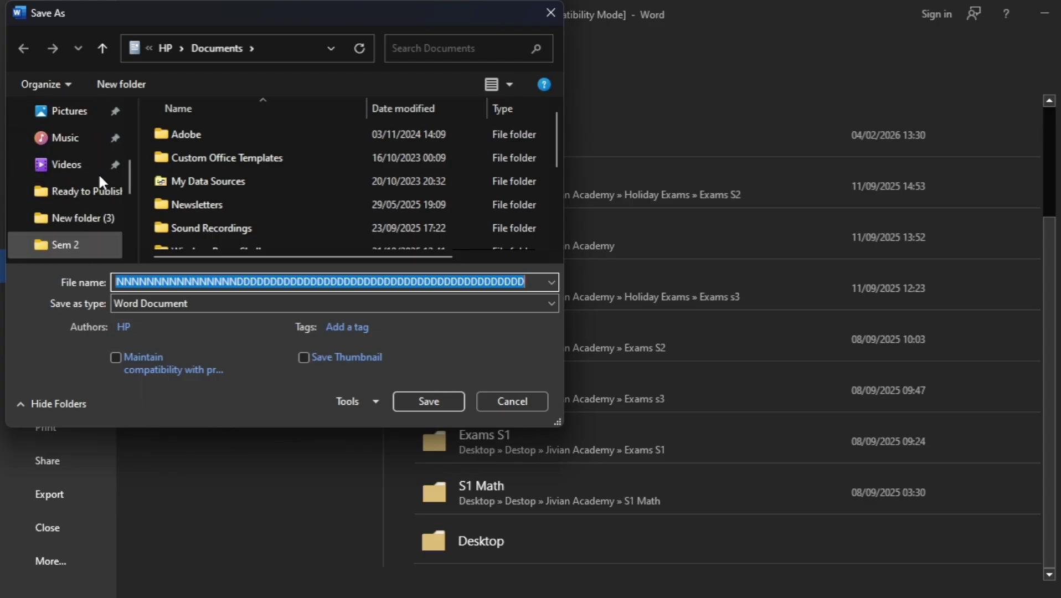
{"action": "scroll", "coordinate": [44, 141], "scroll_direction": "down", "scroll_amount": 2}
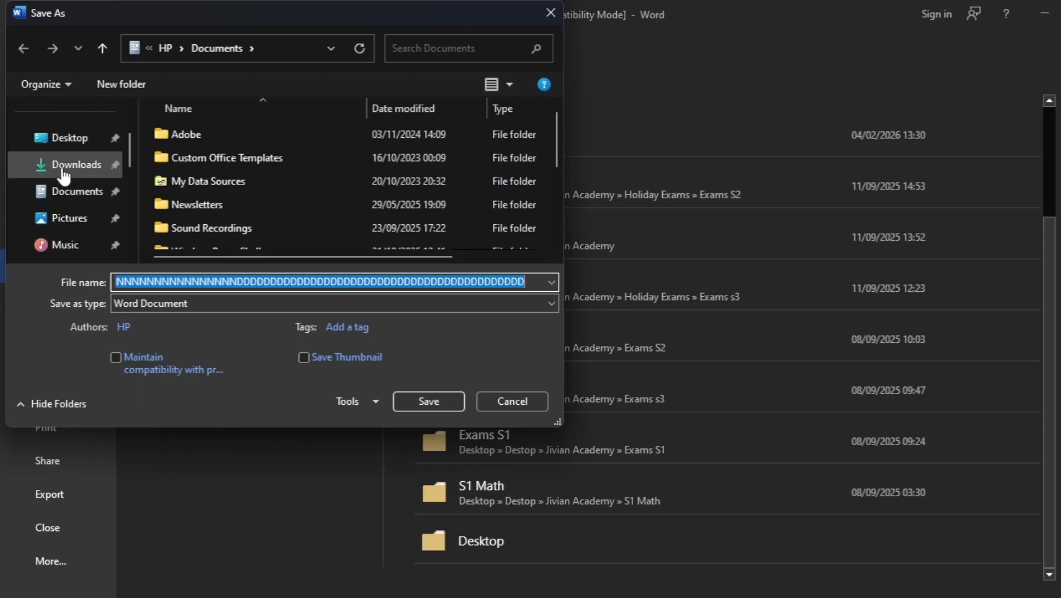
{"action": "left_click", "coordinate": [65, 145]}
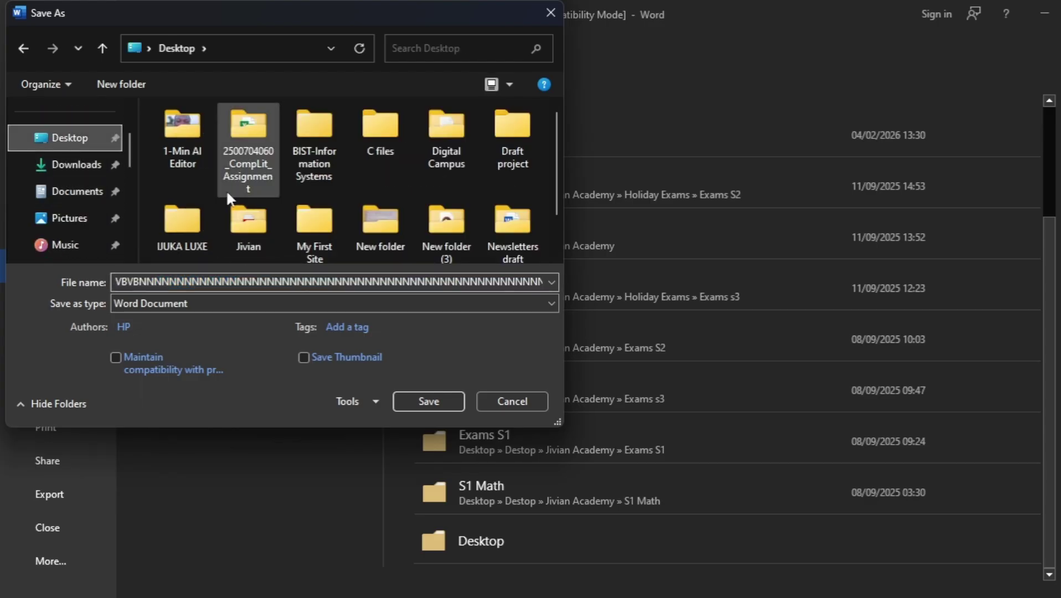
{"action": "scroll", "coordinate": [451, 166], "scroll_direction": "down", "scroll_amount": 1}
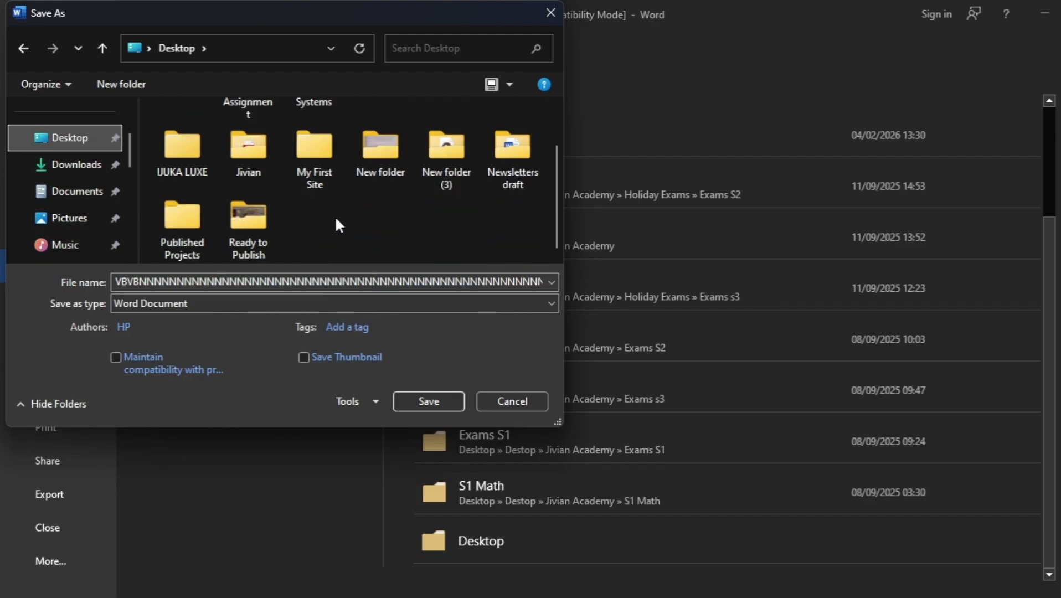
Create a new folder named "Lesson document" on the Desktop
{"action": "right_click", "coordinate": [320, 209]}
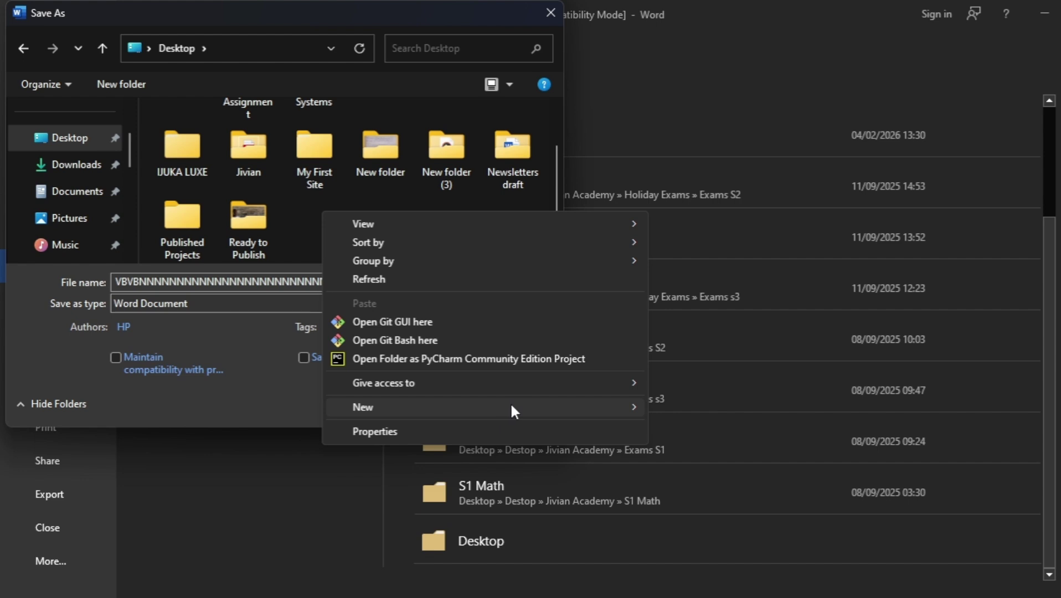
{"action": "mouse_move", "coordinate": [602, 410]}
{"action": "left_click", "coordinate": [774, 408]}
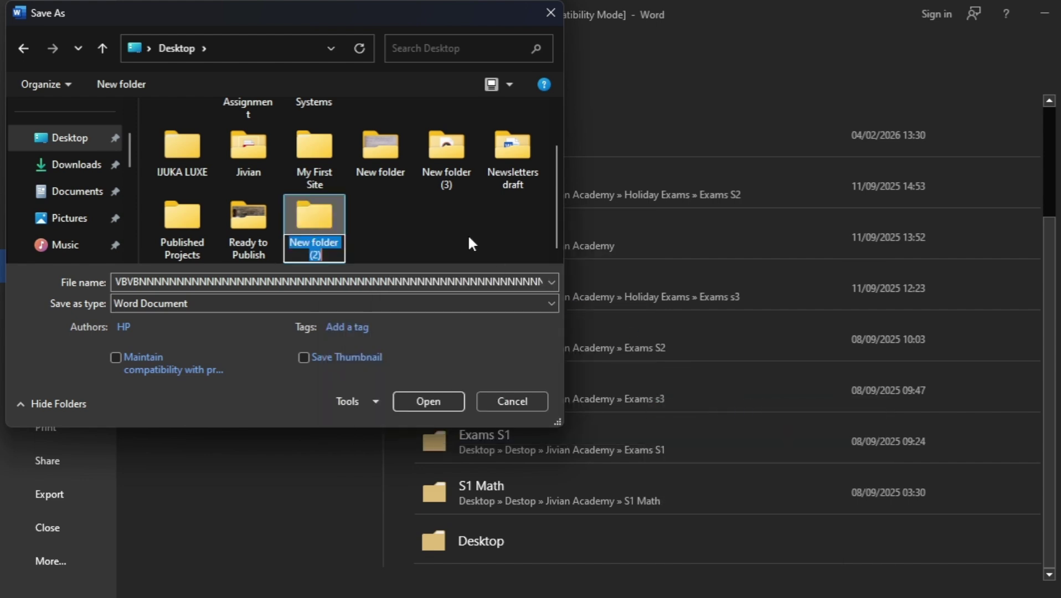
{"action": "type", "text": "L"}
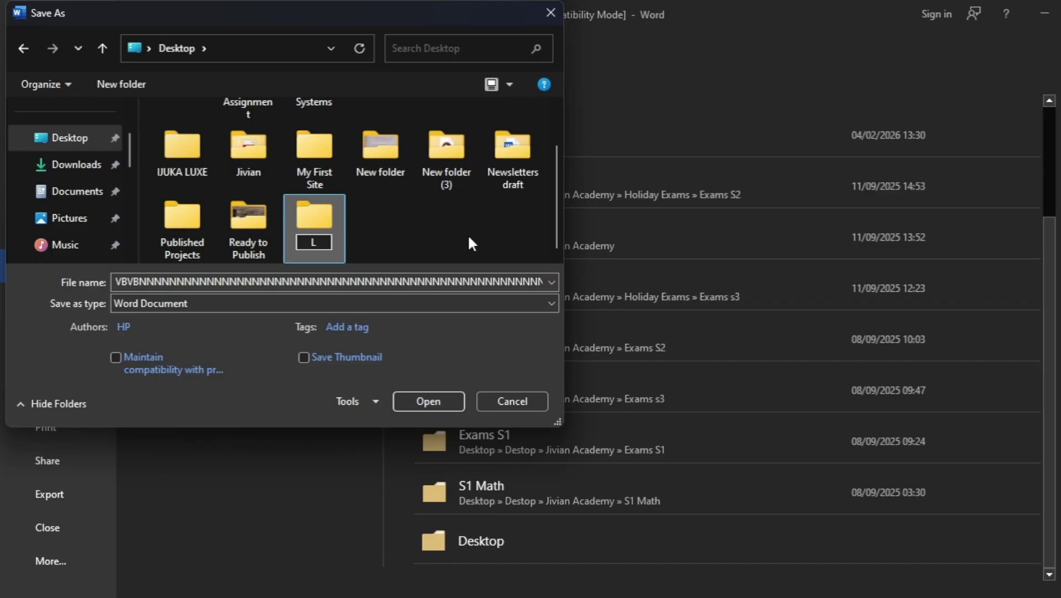
{"action": "type", "text": "esson "}
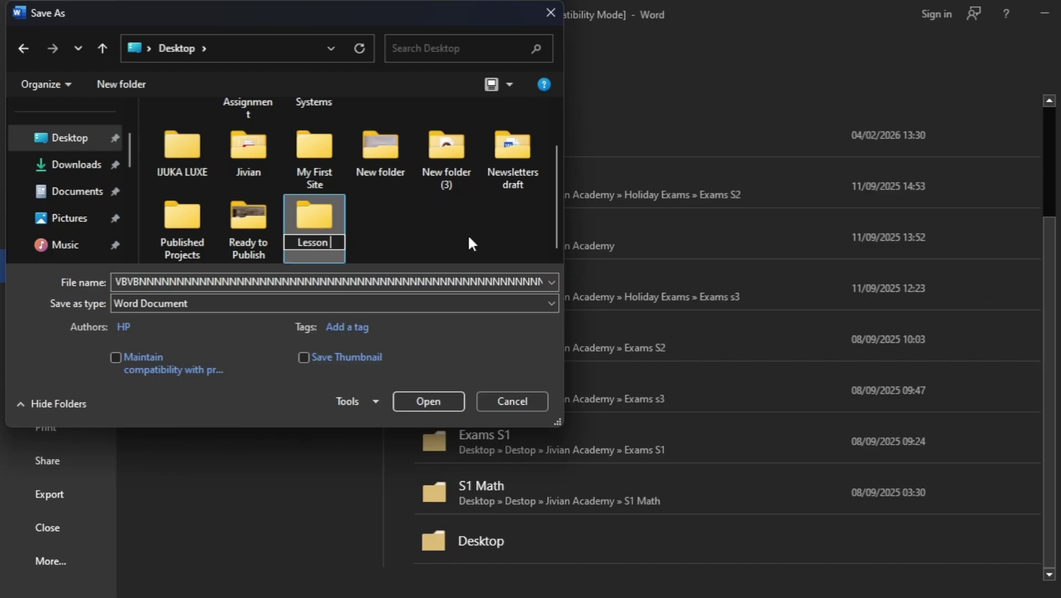
{"action": "type", "text": "document"}
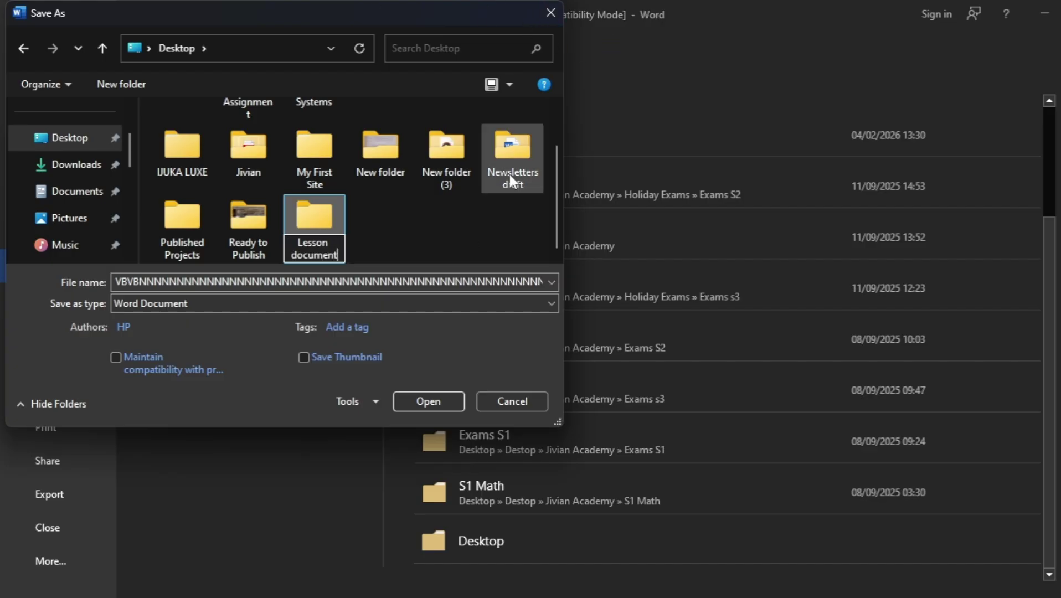
Replace the suggested file name with "Word course"
{"action": "left_click", "coordinate": [304, 282]}
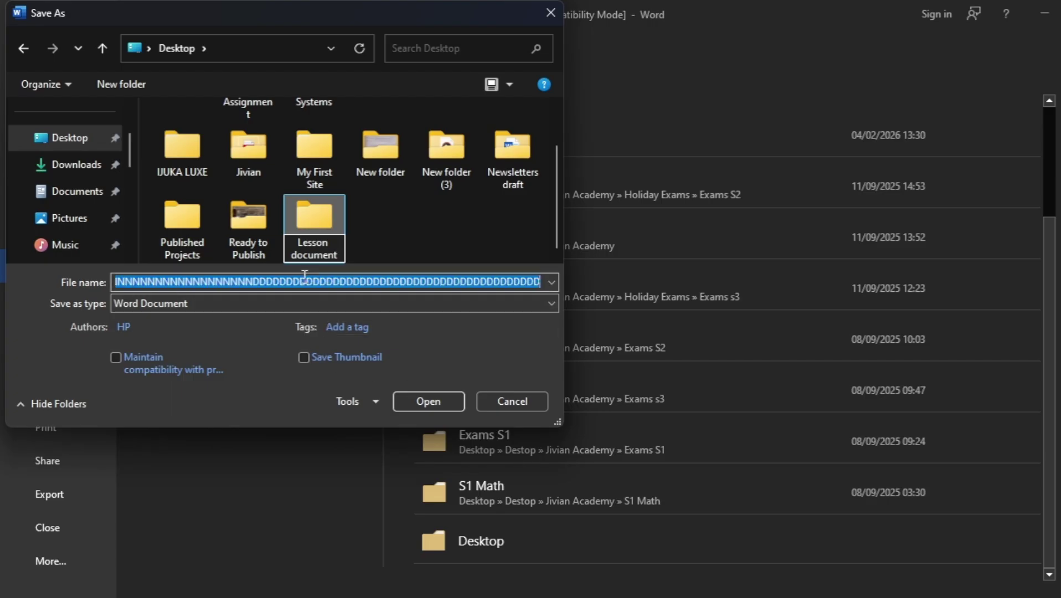
{"action": "double_click", "coordinate": [170, 281]}
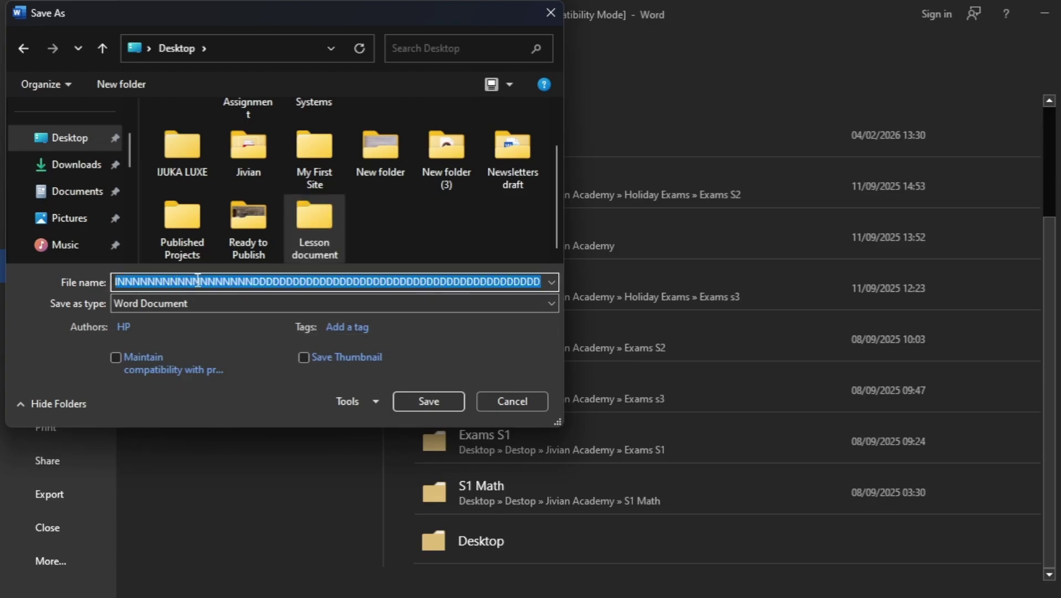
{"action": "type", "text": "Word course"}
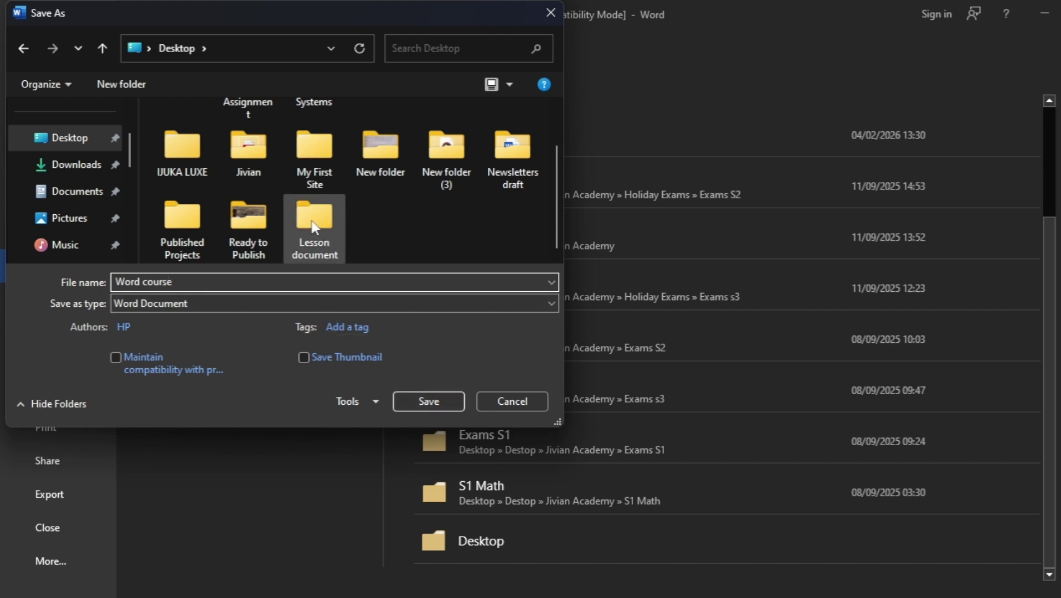
Save the Word course file inside the Lesson document folder, accepting the upgrade to the newest file format
{"action": "left_click", "coordinate": [296, 250]}
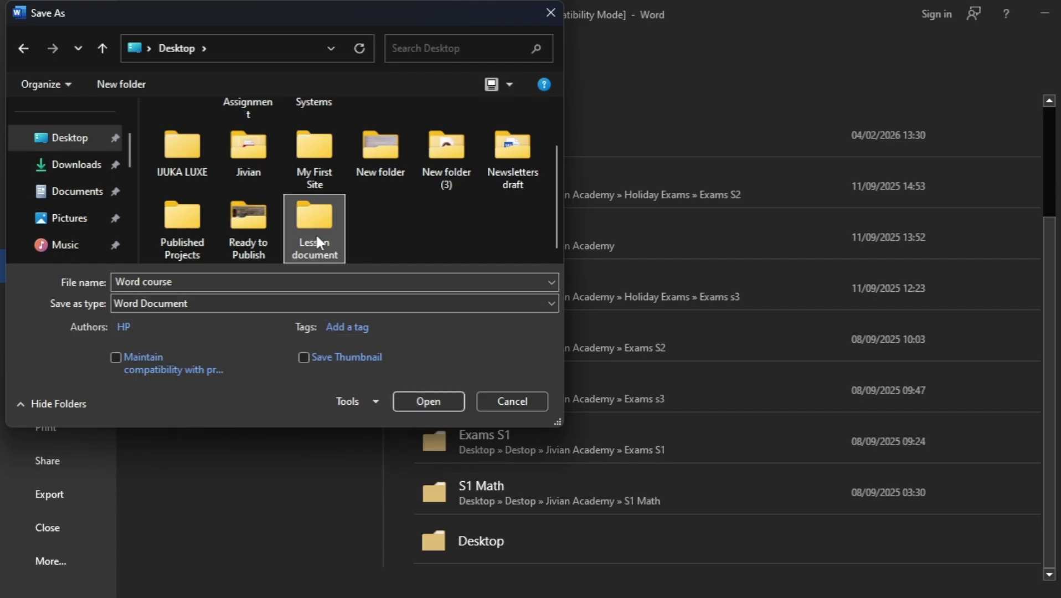
{"action": "left_click", "coordinate": [434, 401]}
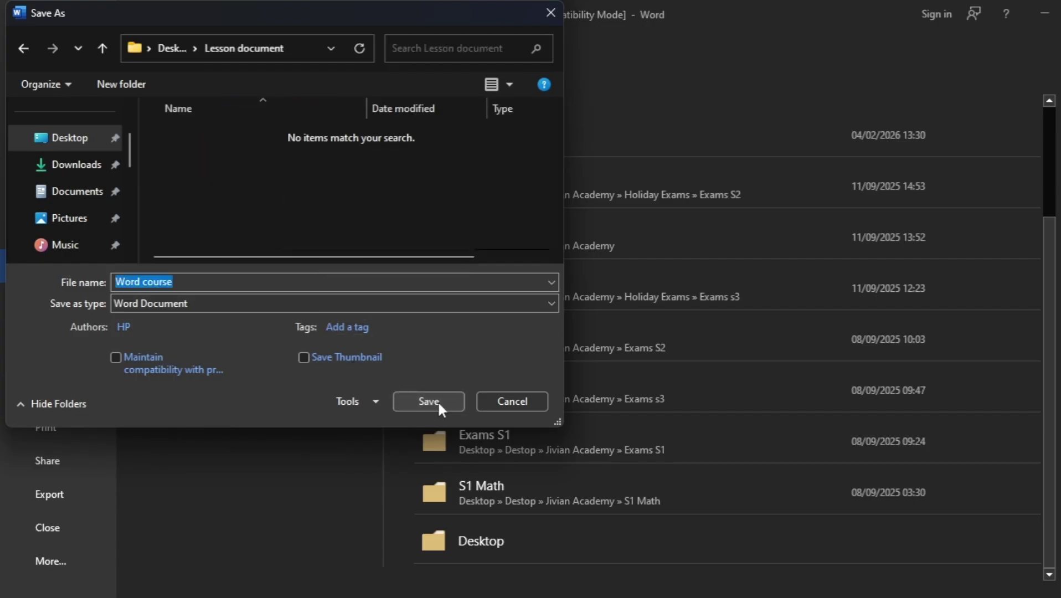
{"action": "left_click", "coordinate": [415, 400]}
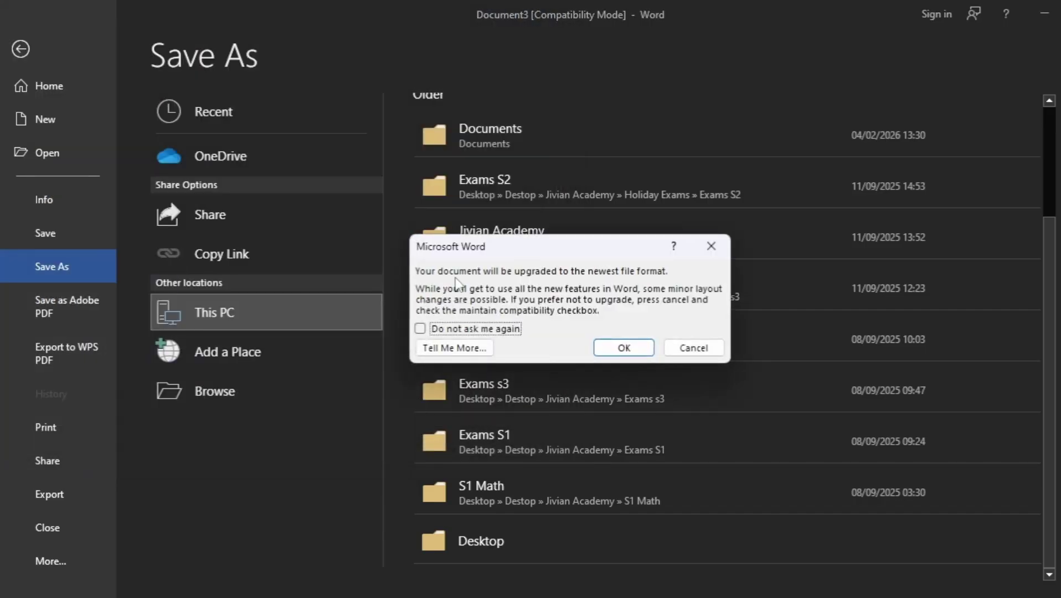
{"action": "left_click", "coordinate": [645, 354]}
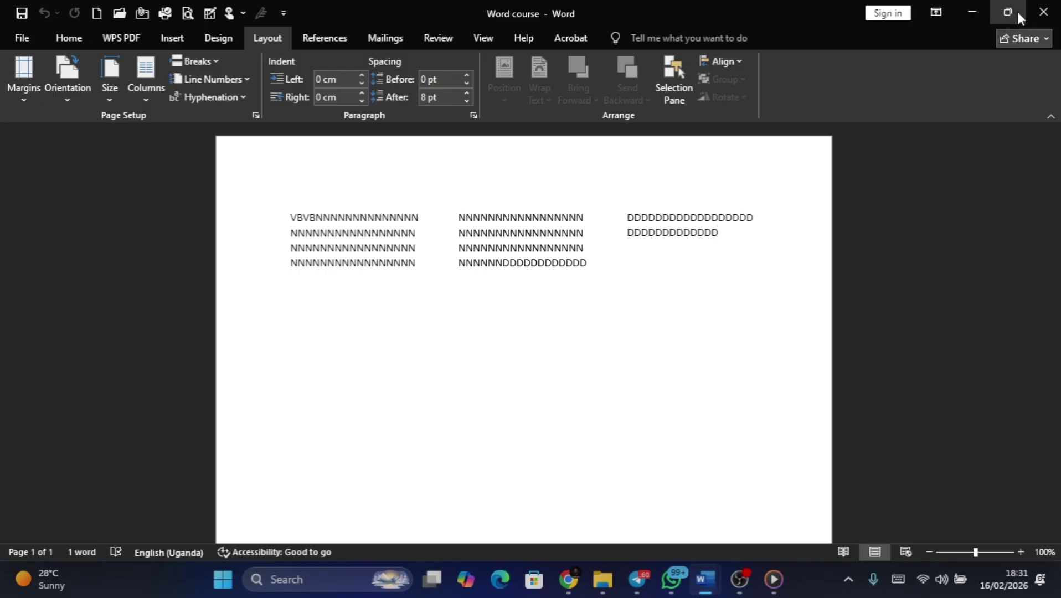
Minimize the Word course document window
{"action": "left_click", "coordinate": [972, 12]}
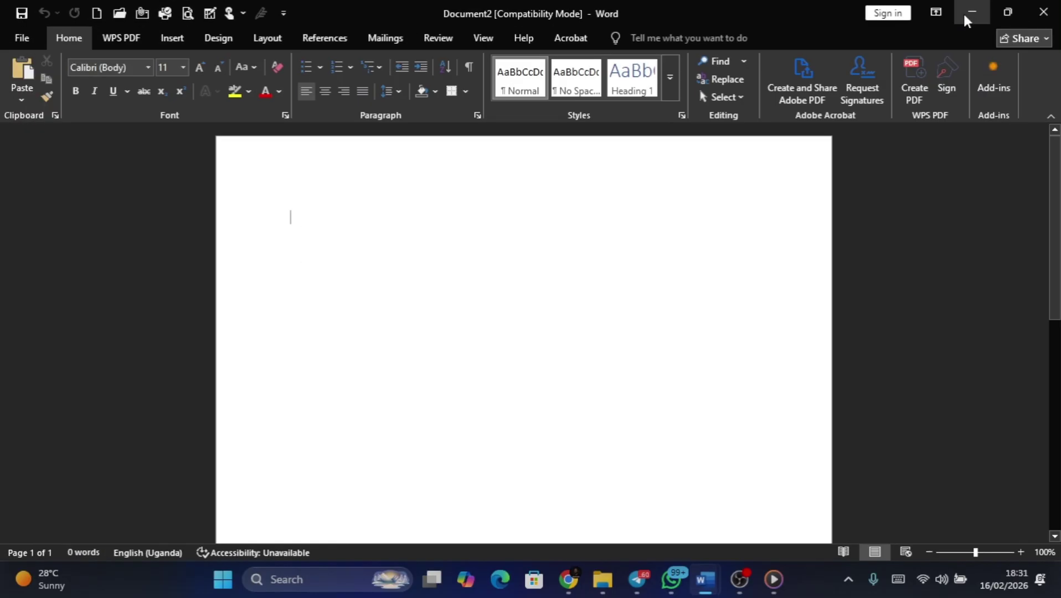
{"action": "mouse_move", "coordinate": [706, 588]}
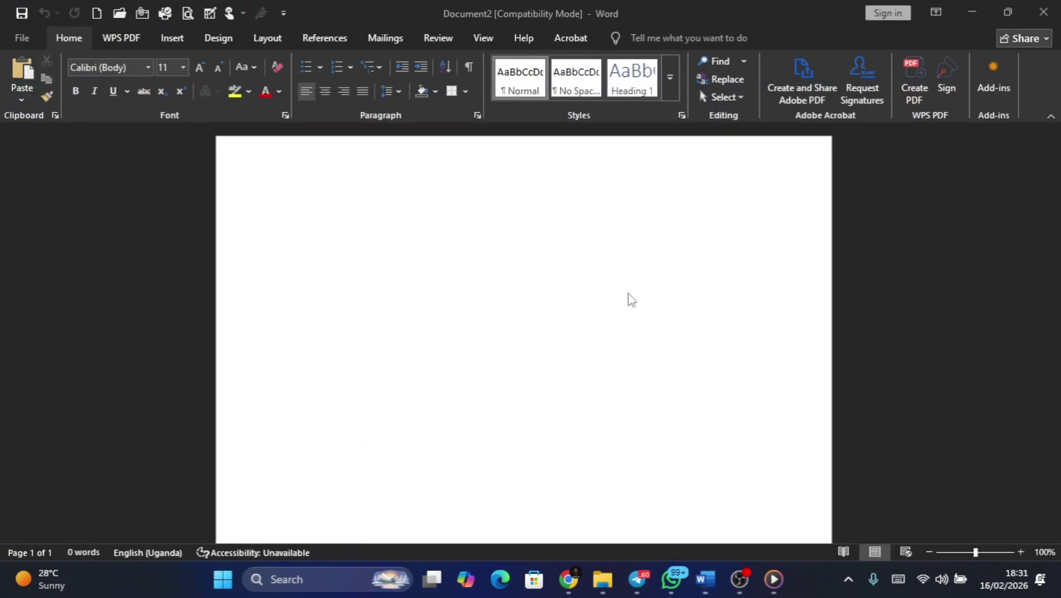
{"action": "scroll", "coordinate": [706, 216], "scroll_direction": "up", "scroll_amount": 5}
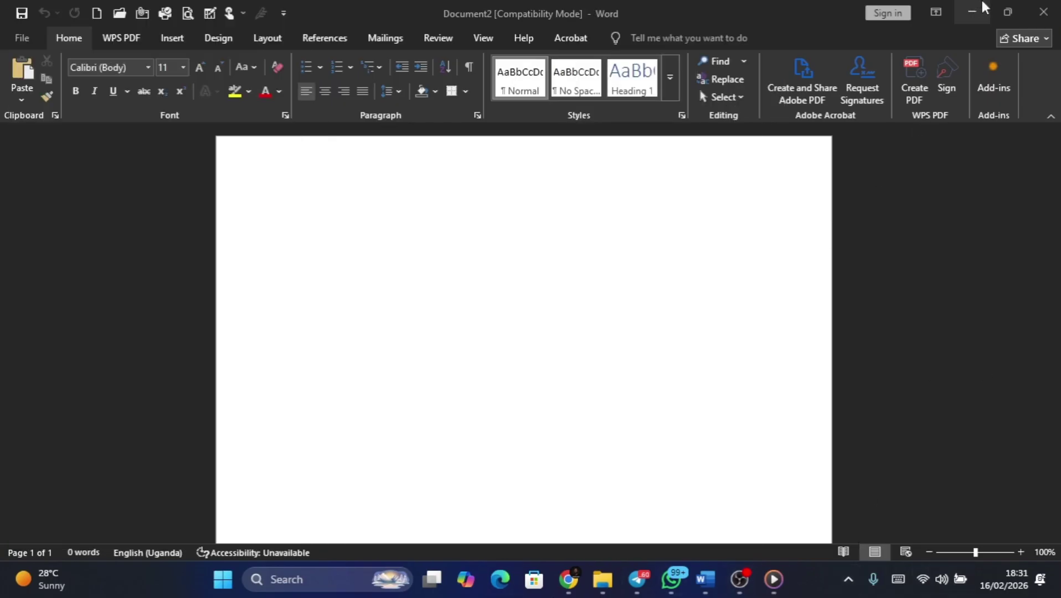
Restore the Document2 window to a smaller size, move and narrow it slightly, and maximize it again
{"action": "mouse_move", "coordinate": [1008, 19]}
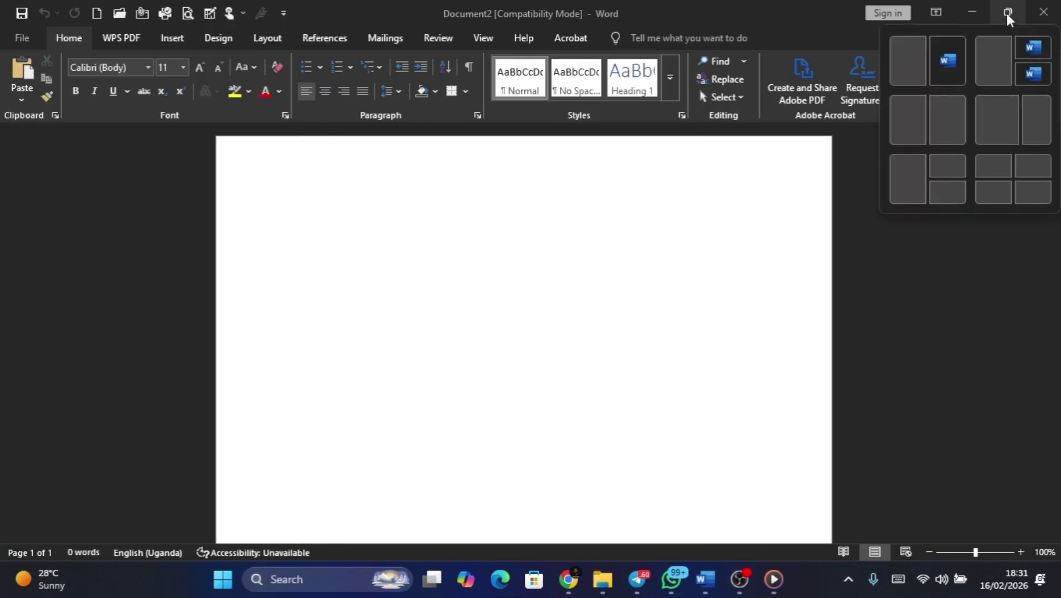
{"action": "left_click", "coordinate": [1008, 13]}
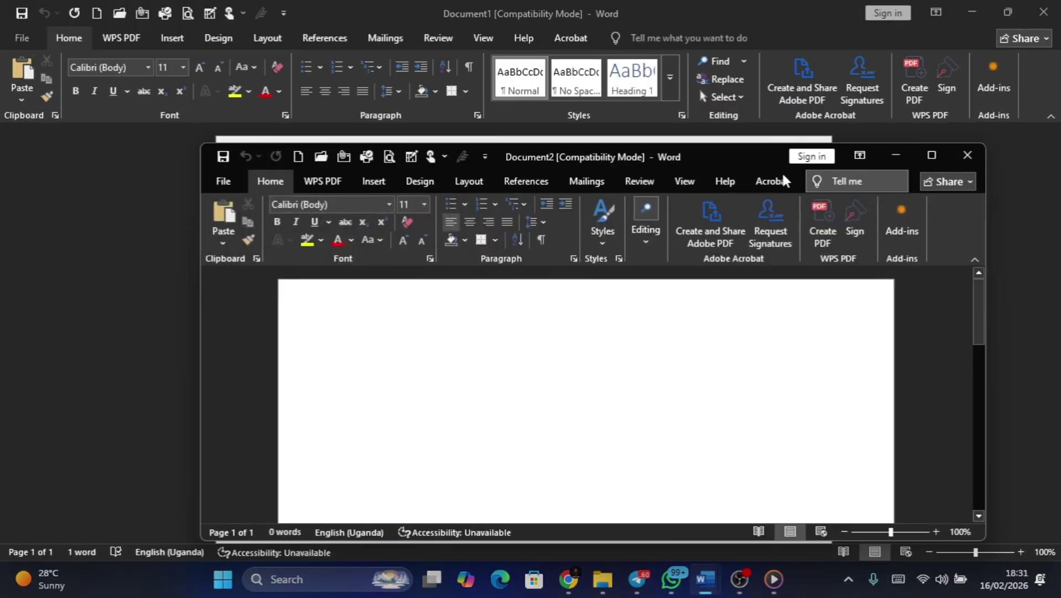
{"action": "left_click_drag", "start_coordinate": [703, 161], "coordinate": [665, 90]}
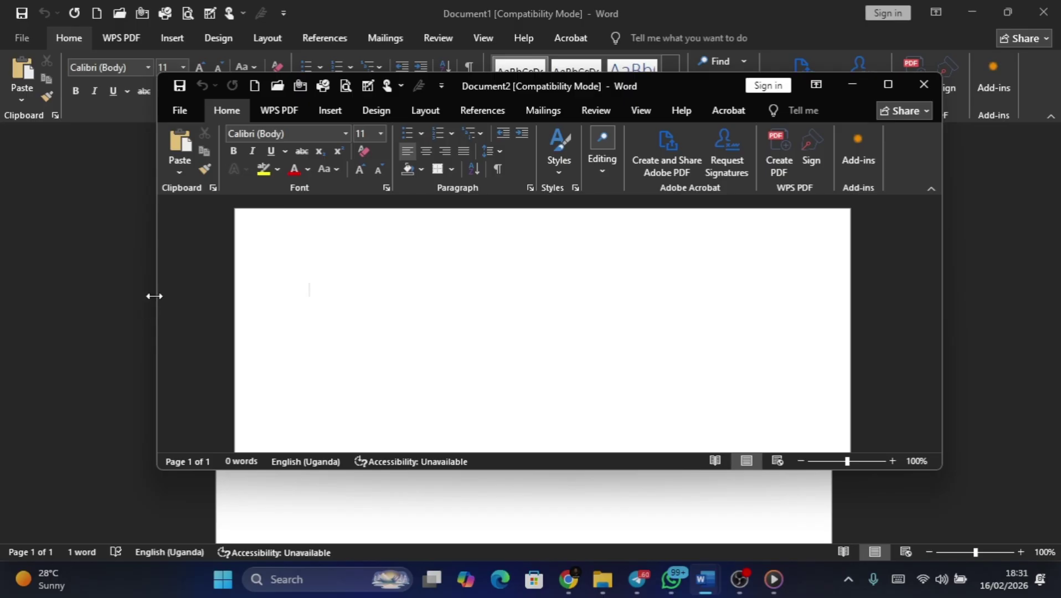
{"action": "left_click_drag", "start_coordinate": [154, 297], "coordinate": [179, 302]}
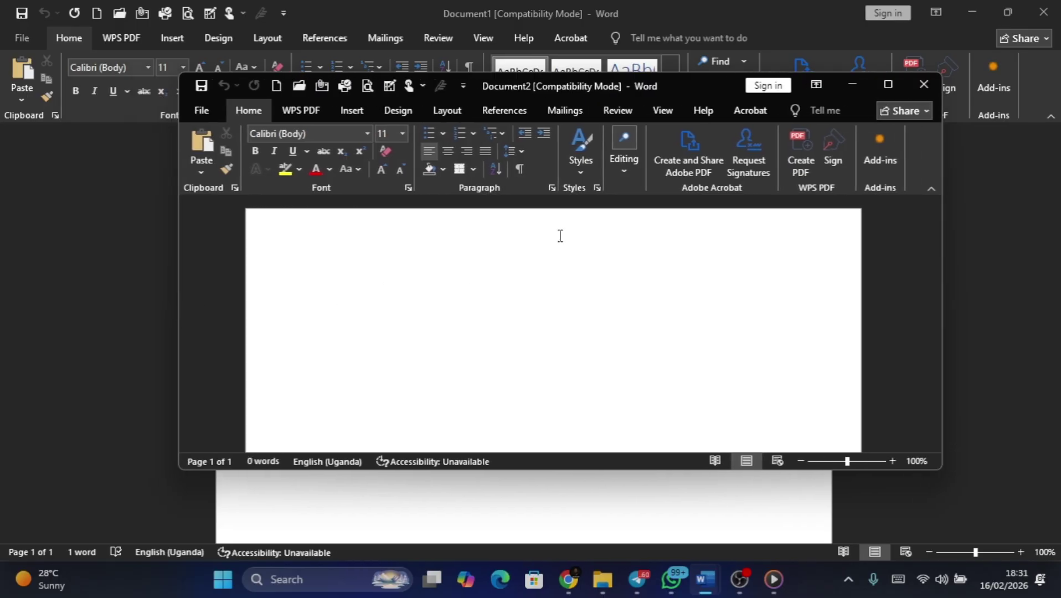
{"action": "left_click", "coordinate": [882, 84]}
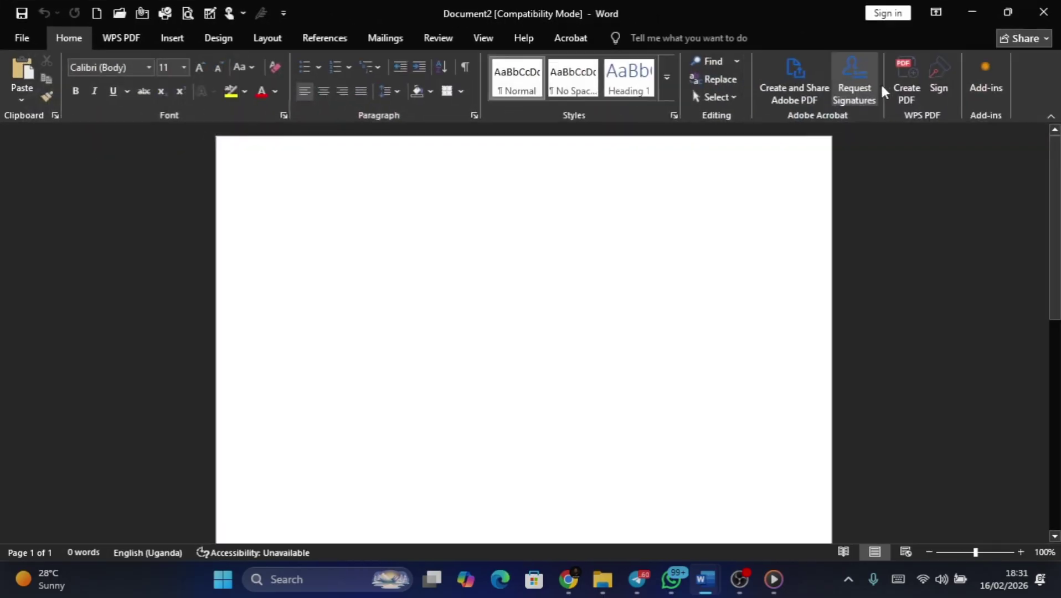
Close the Document2 and Document1 windows, discarding the changes in Document1
{"action": "left_click", "coordinate": [1042, 17]}
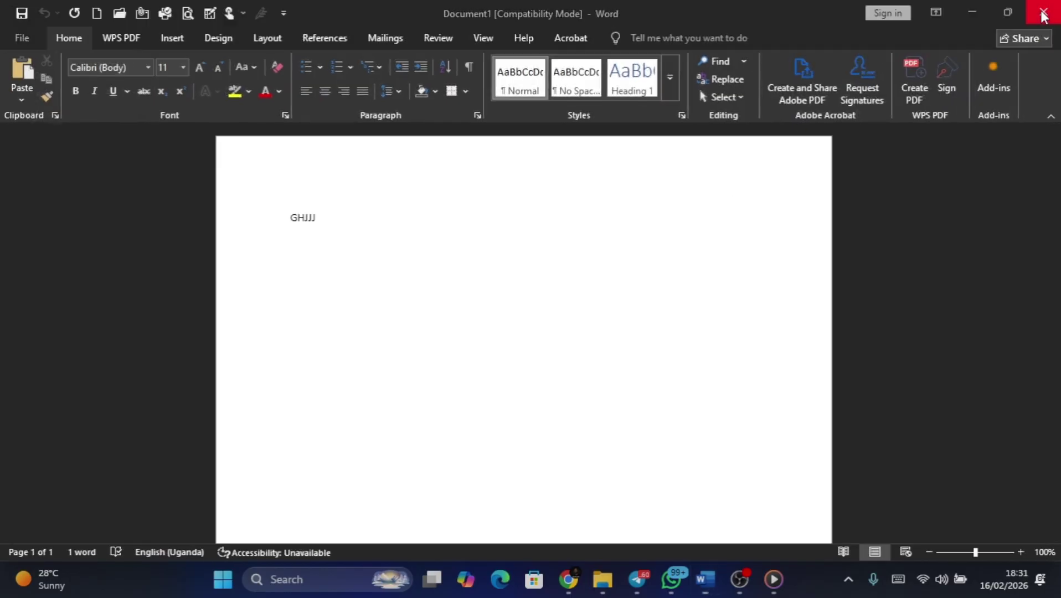
{"action": "left_click", "coordinate": [1050, 9]}
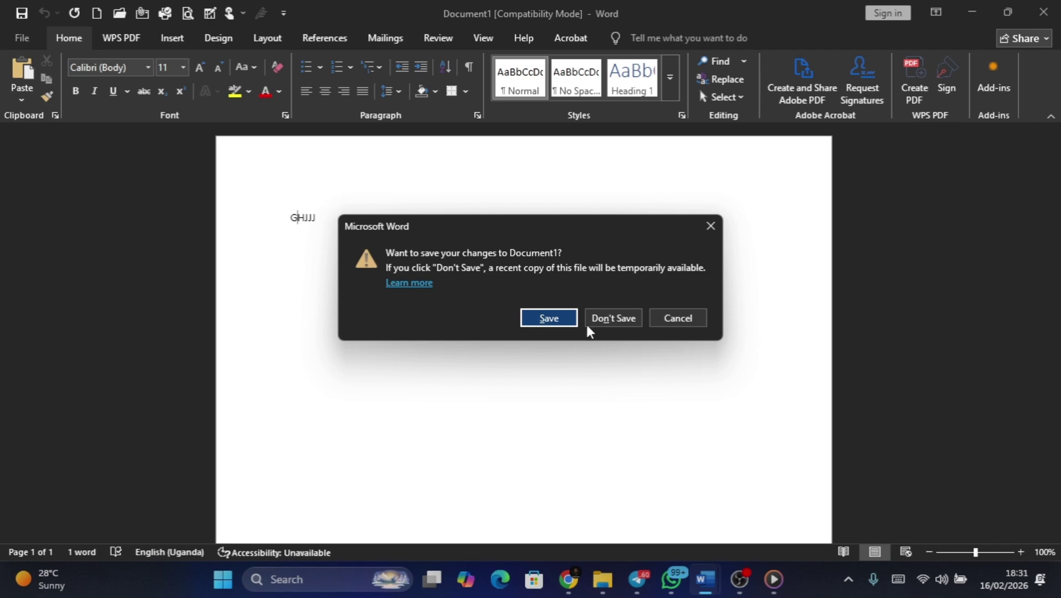
{"action": "left_click", "coordinate": [595, 324]}
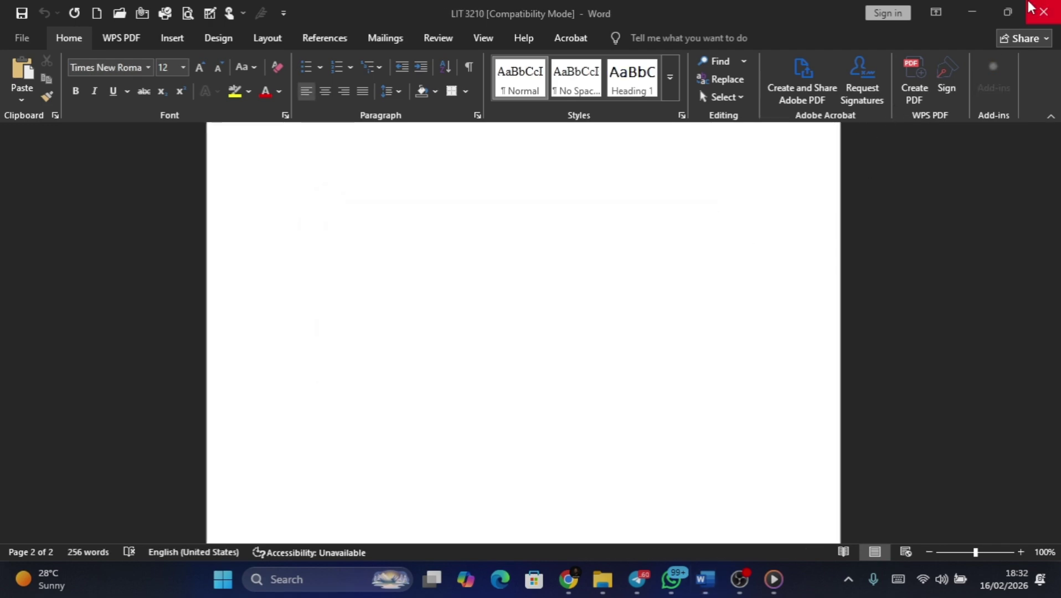
Minimize the LIT 3210 document, Telegram, Media Player and Videos folder windows to reach the desktop
{"action": "left_click", "coordinate": [971, 14]}
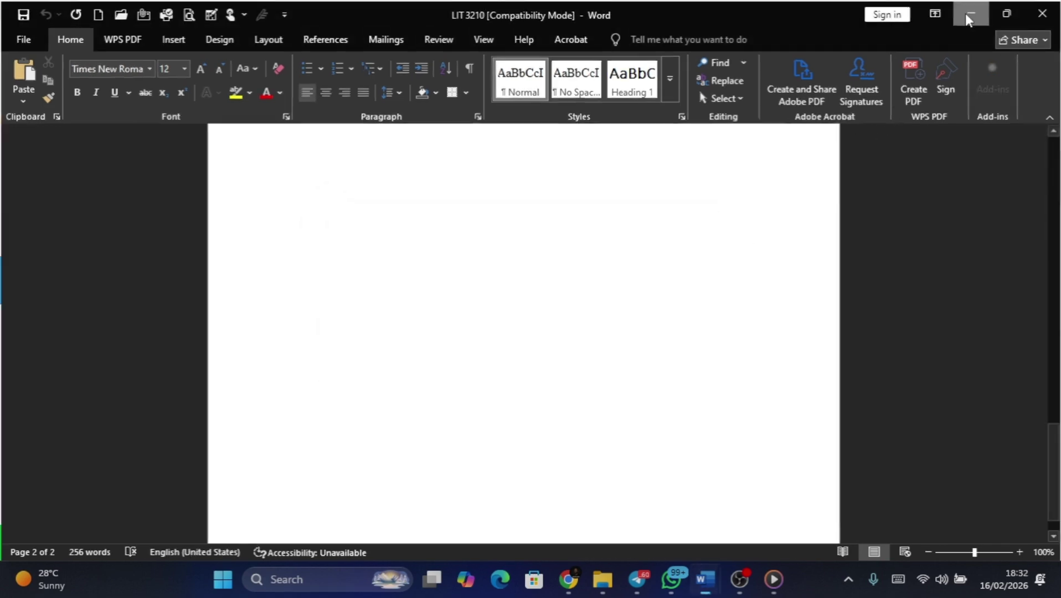
{"action": "left_click", "coordinate": [975, 11]}
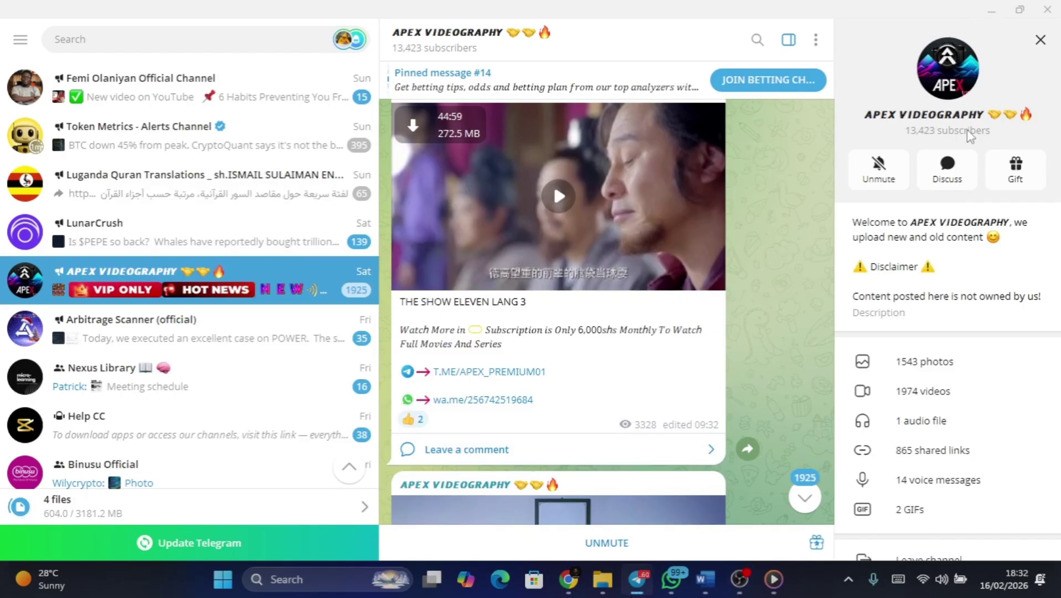
{"action": "left_click", "coordinate": [992, 13]}
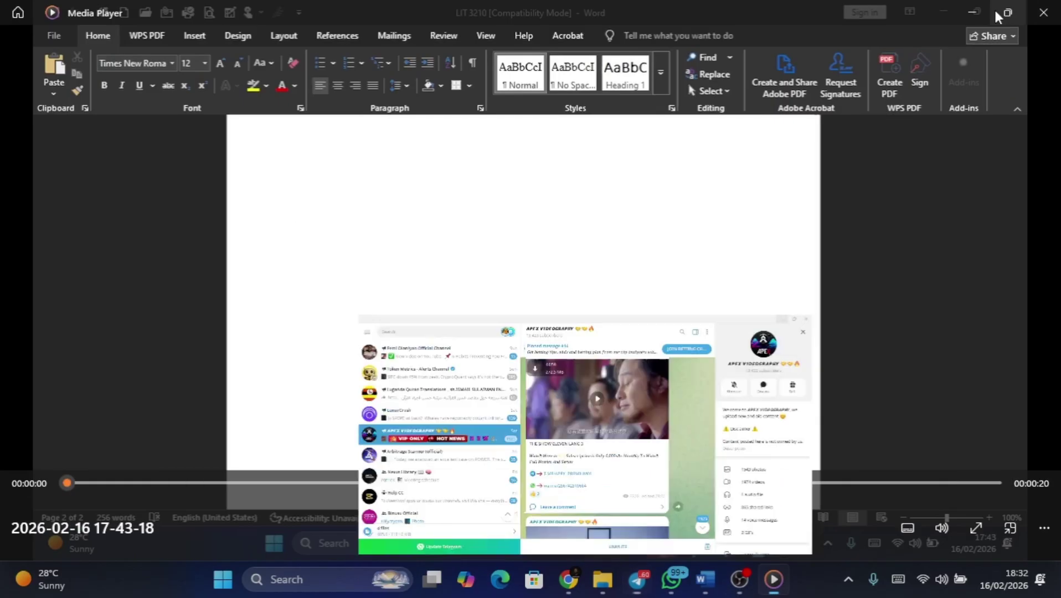
{"action": "left_click", "coordinate": [977, 12]}
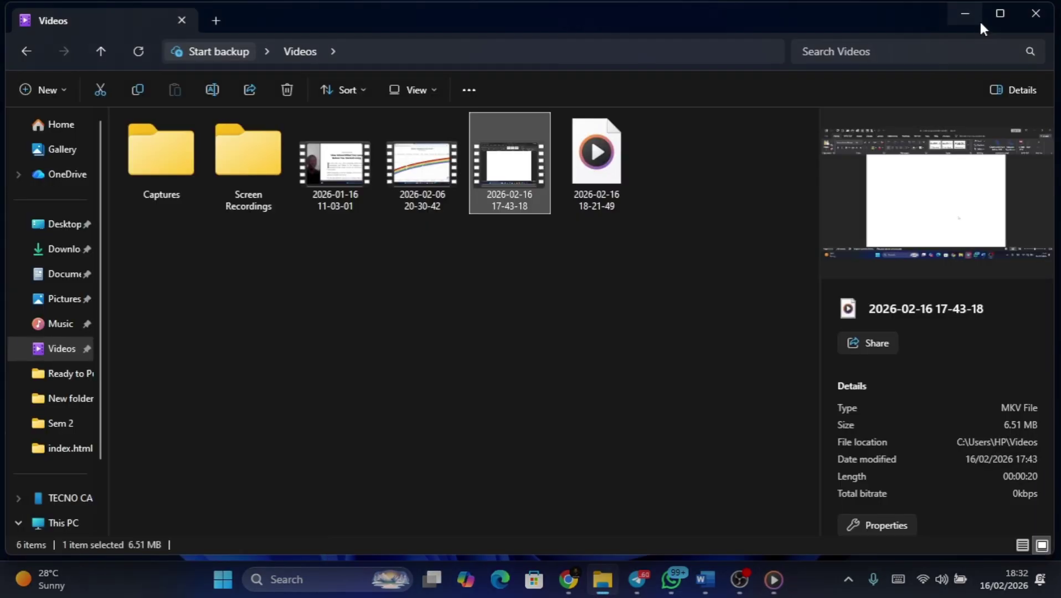
{"action": "left_click", "coordinate": [973, 14]}
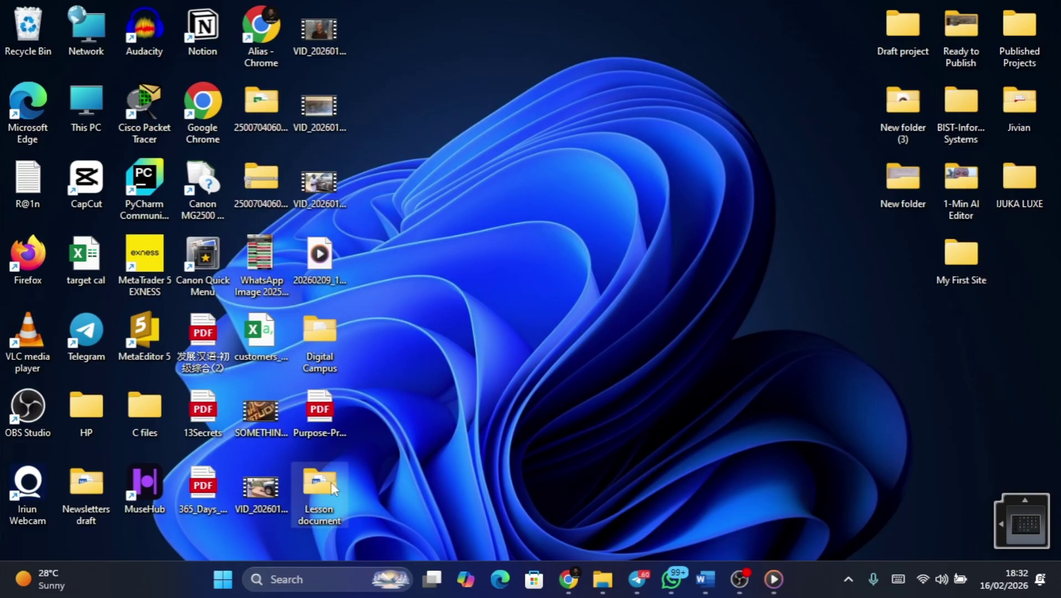
Move the Lesson document folder to an empty area of the desktop and open the Word course file from it
{"action": "left_click_drag", "start_coordinate": [320, 488], "coordinate": [454, 149]}
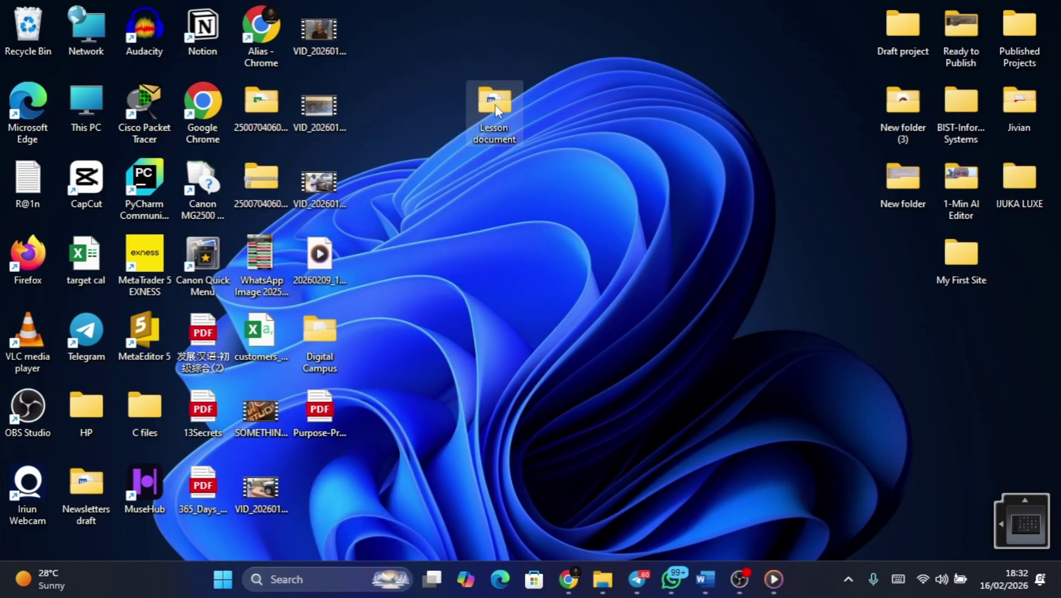
{"action": "mouse_move", "coordinate": [495, 105]}
{"action": "left_mouse_down"}
{"action": "mouse_move", "coordinate": [496, 77]}
{"action": "mouse_move", "coordinate": [492, 100]}
{"action": "left_mouse_up"}
{"action": "double_click", "coordinate": [499, 110]}
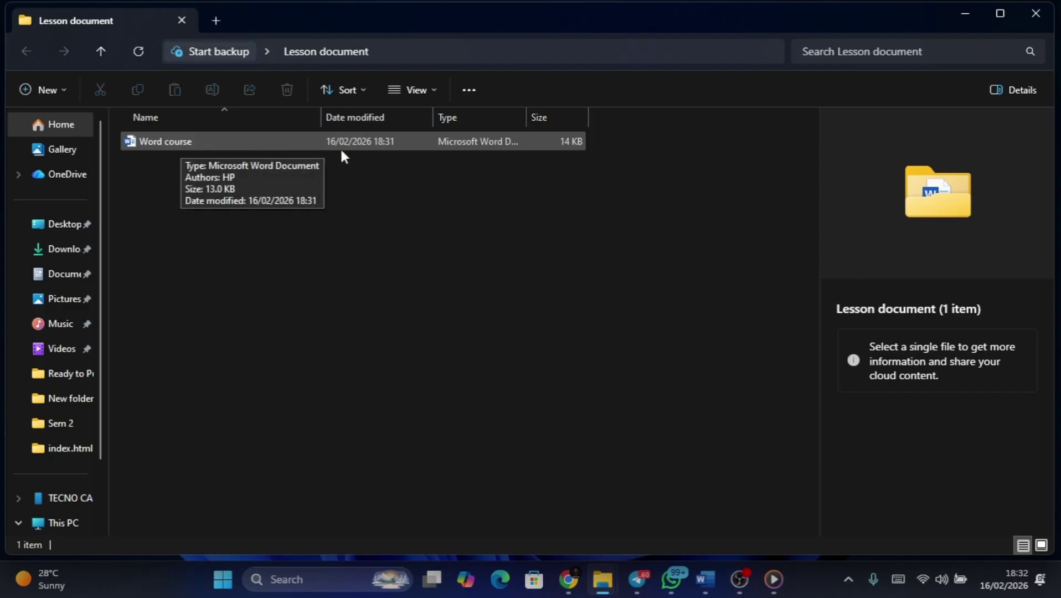
{"action": "double_click", "coordinate": [377, 141]}
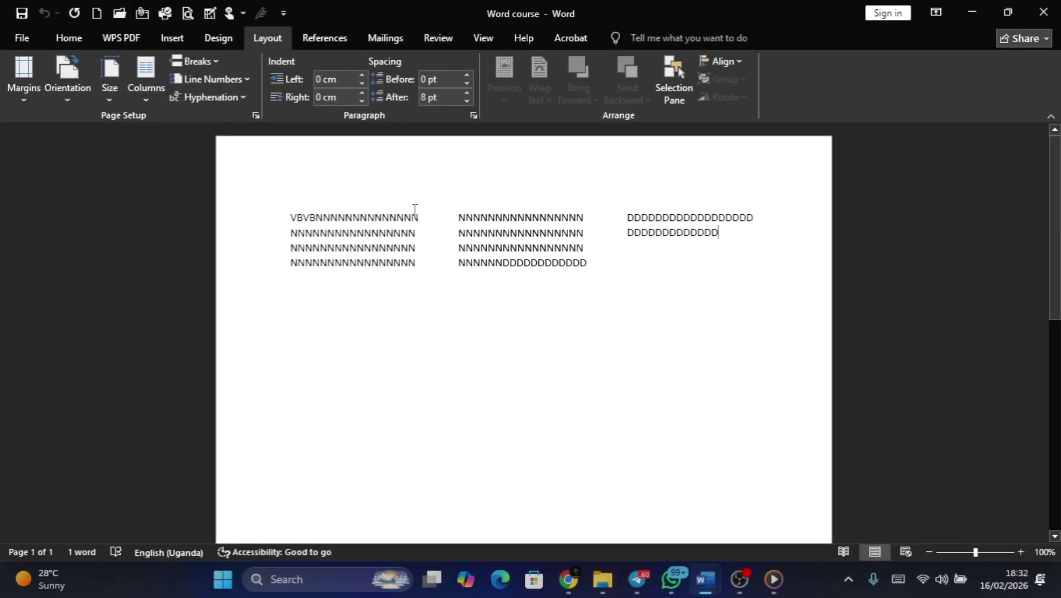
Set the Word course document's text to a single-column layout
{"action": "left_click_drag", "start_coordinate": [342, 217], "coordinate": [419, 296]}
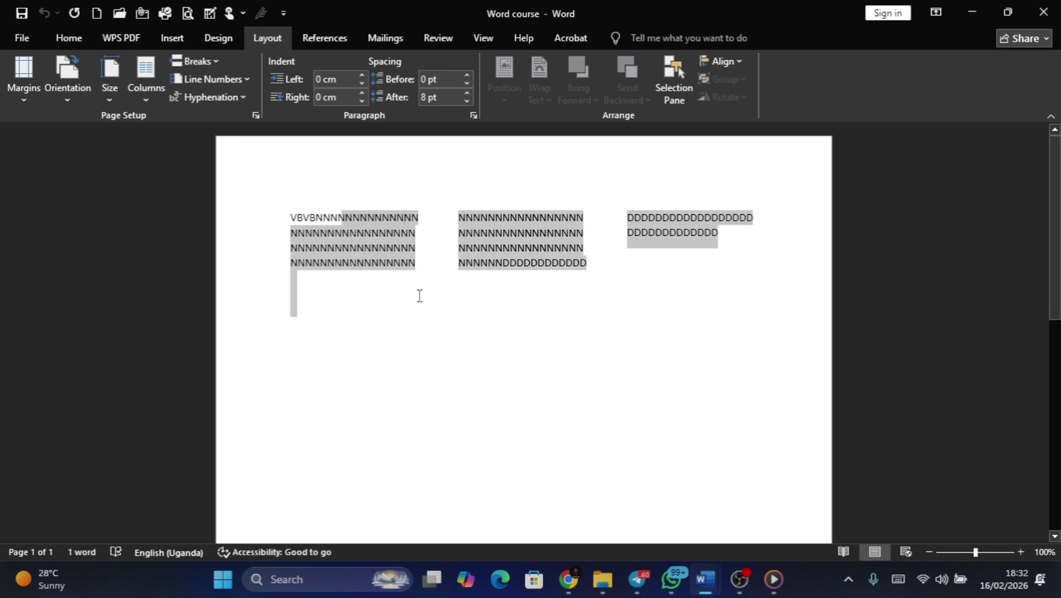
{"action": "double_click", "coordinate": [419, 296]}
{"action": "left_click", "coordinate": [316, 217]}
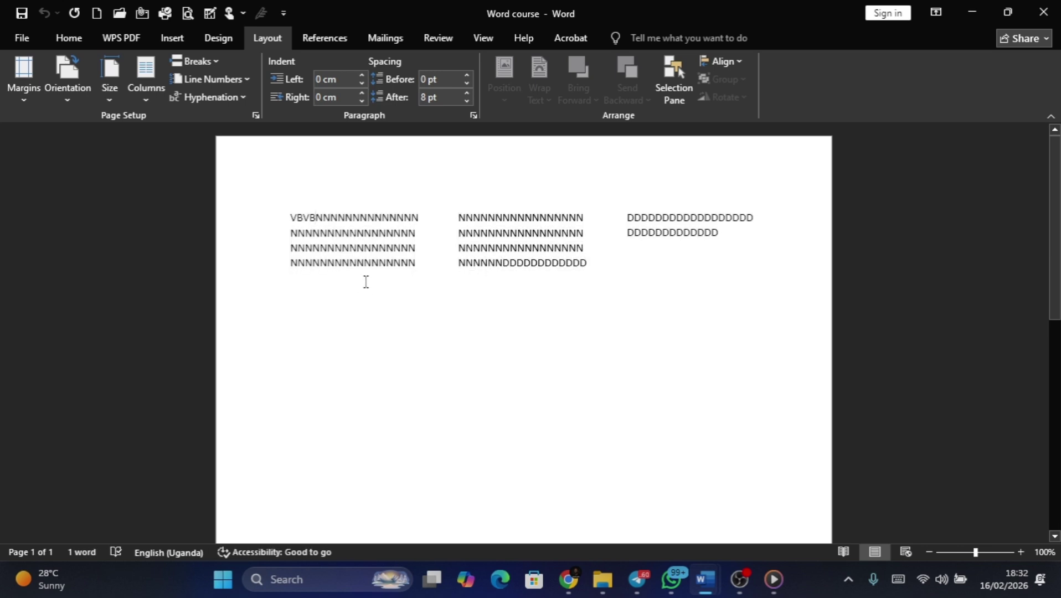
{"action": "left_click", "coordinate": [162, 93]}
{"action": "left_click", "coordinate": [170, 133]}
{"action": "left_click", "coordinate": [143, 88]}
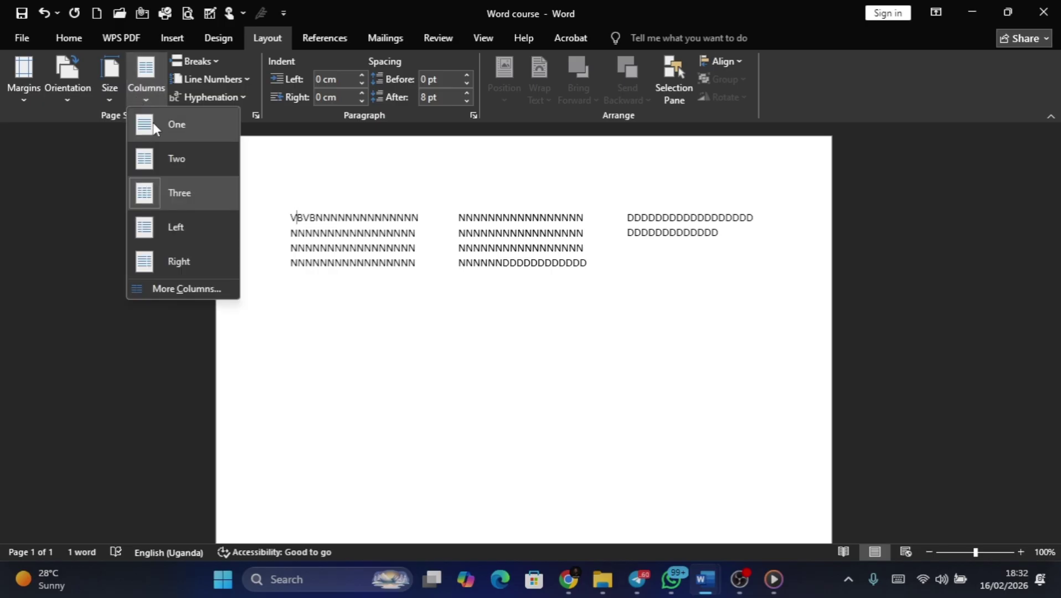
{"action": "left_click", "coordinate": [158, 132]}
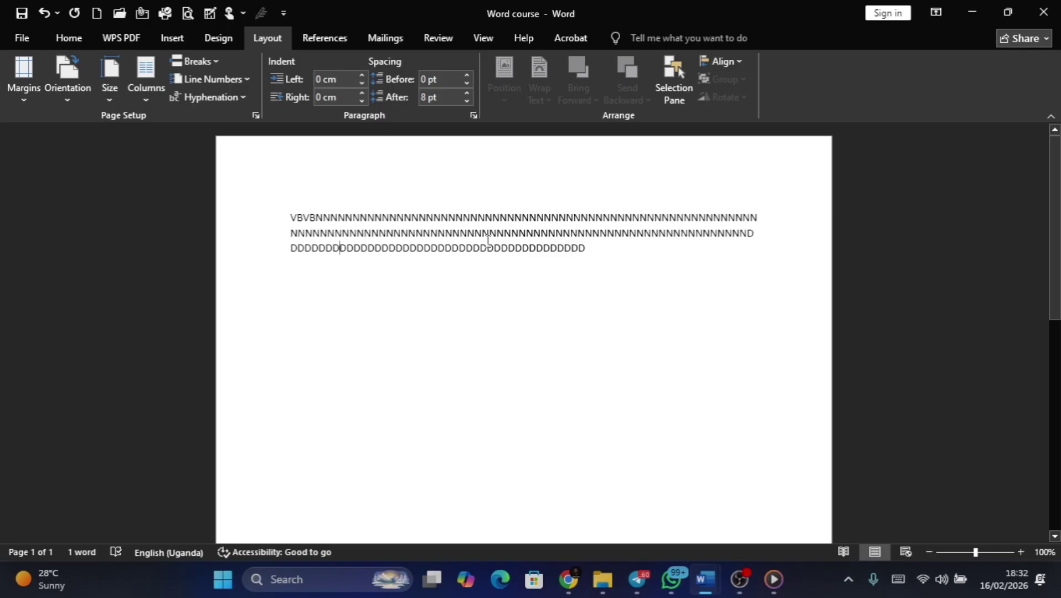
Add the text "dafgartjrhrsjsnaeadanaaaaaaeh" two paragraphs below the existing block and save the Word course document
{"action": "scroll", "coordinate": [488, 234], "scroll_direction": "down", "scroll_amount": 1}
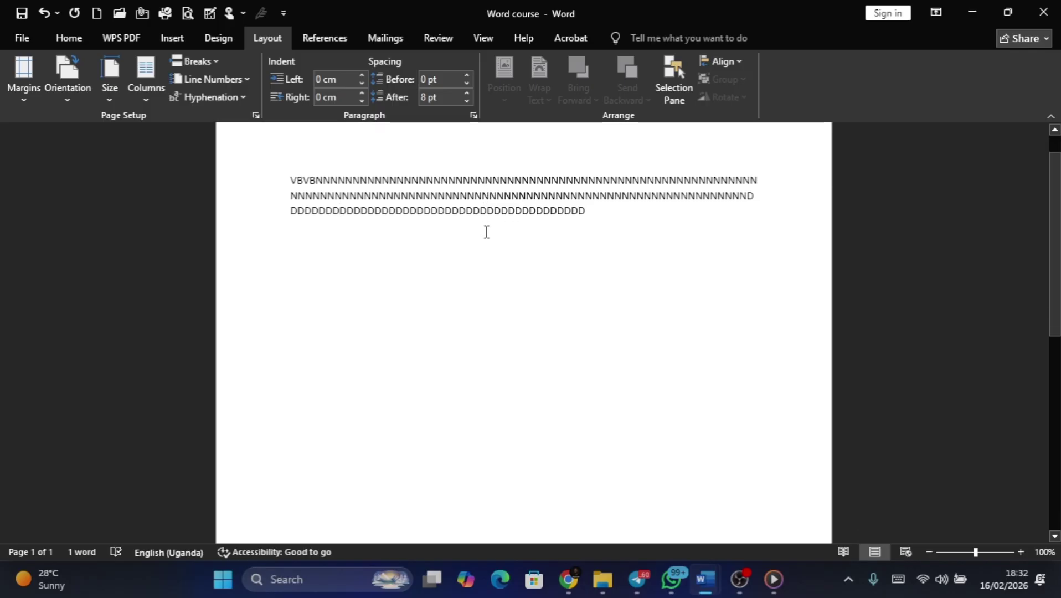
{"action": "scroll", "coordinate": [484, 235], "scroll_direction": "up", "scroll_amount": 1}
{"action": "key", "text": "Return"}
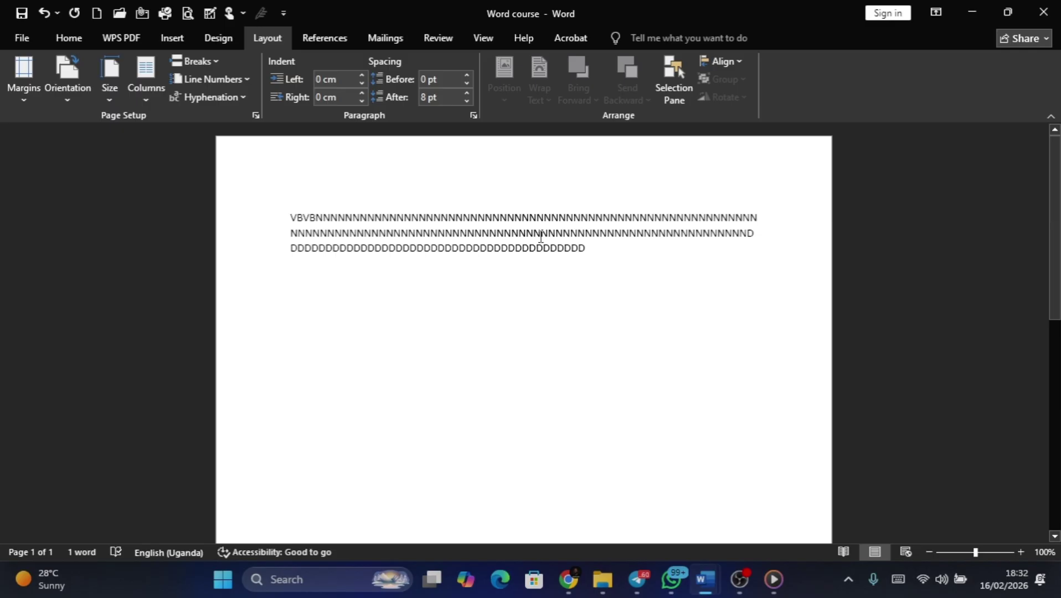
{"action": "key", "text": "Return"}
{"action": "type", "text": "dafgartjrhrsjsn"}
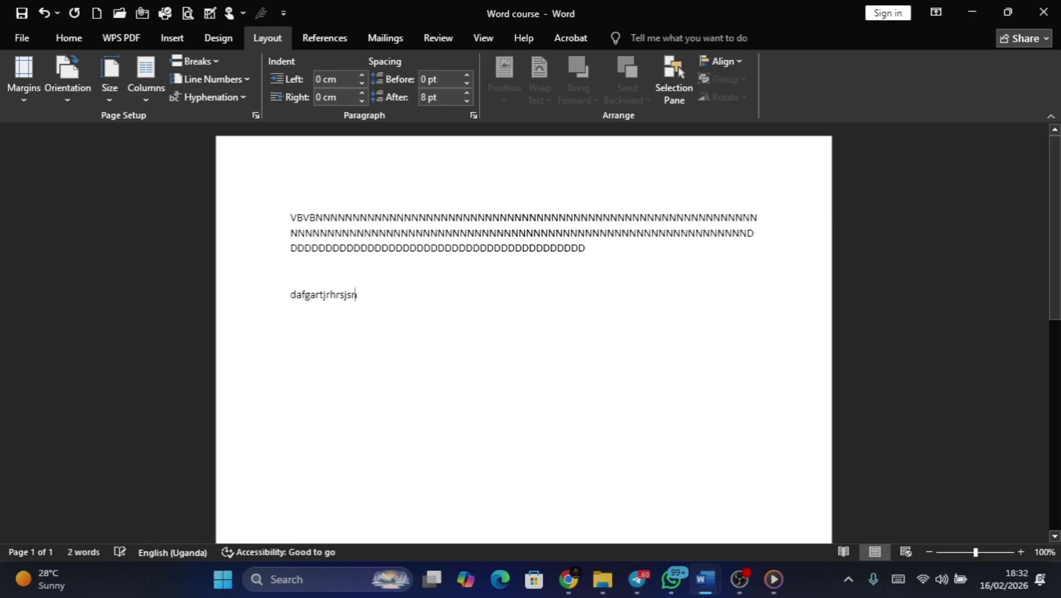
{"action": "type", "text": "aead"}
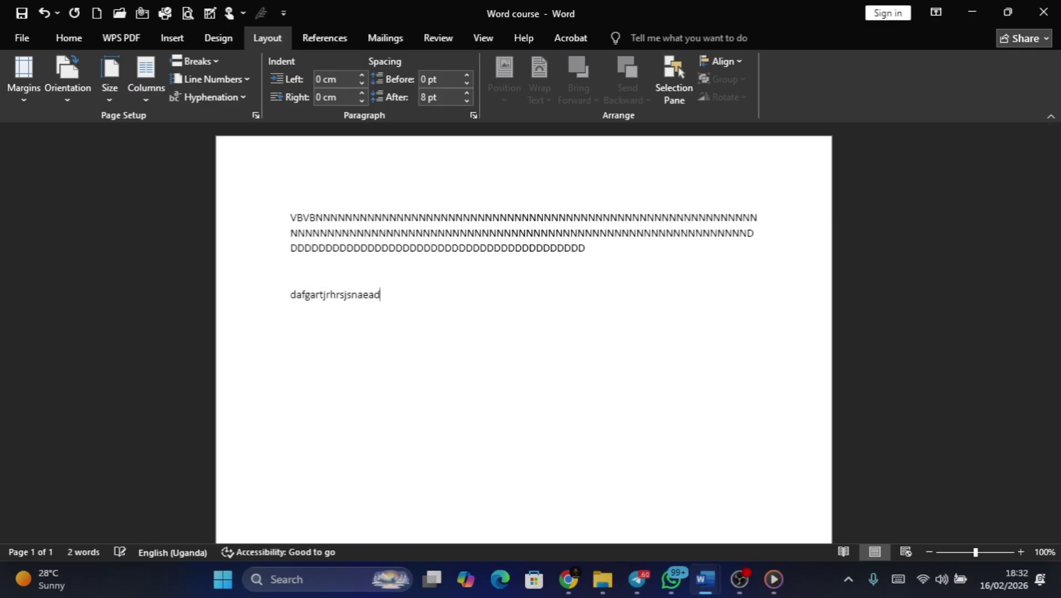
{"action": "type", "text": "anaaaaaaeh"}
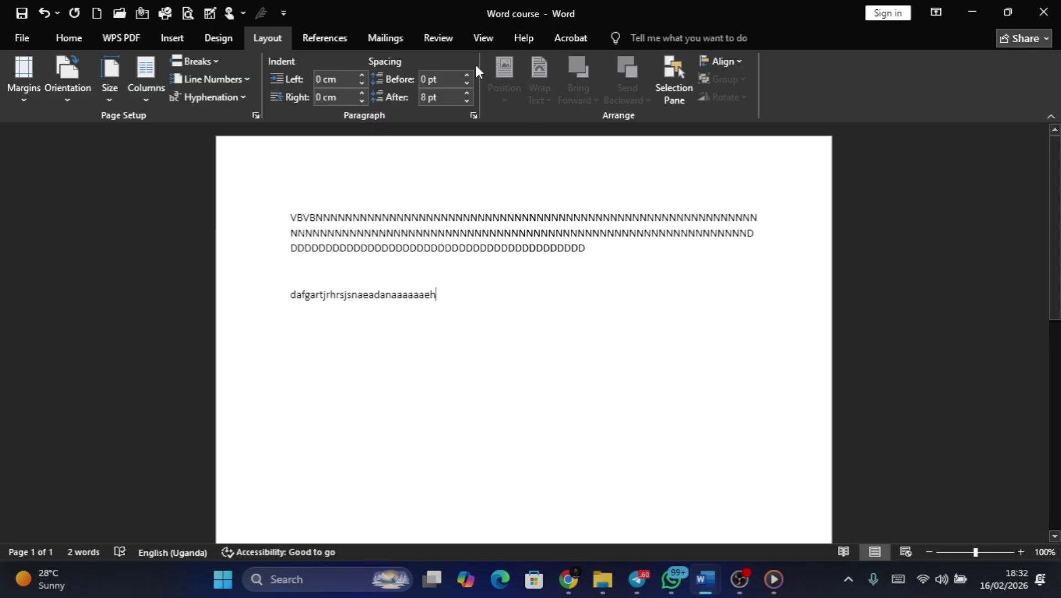
{"action": "left_click", "coordinate": [21, 39]}
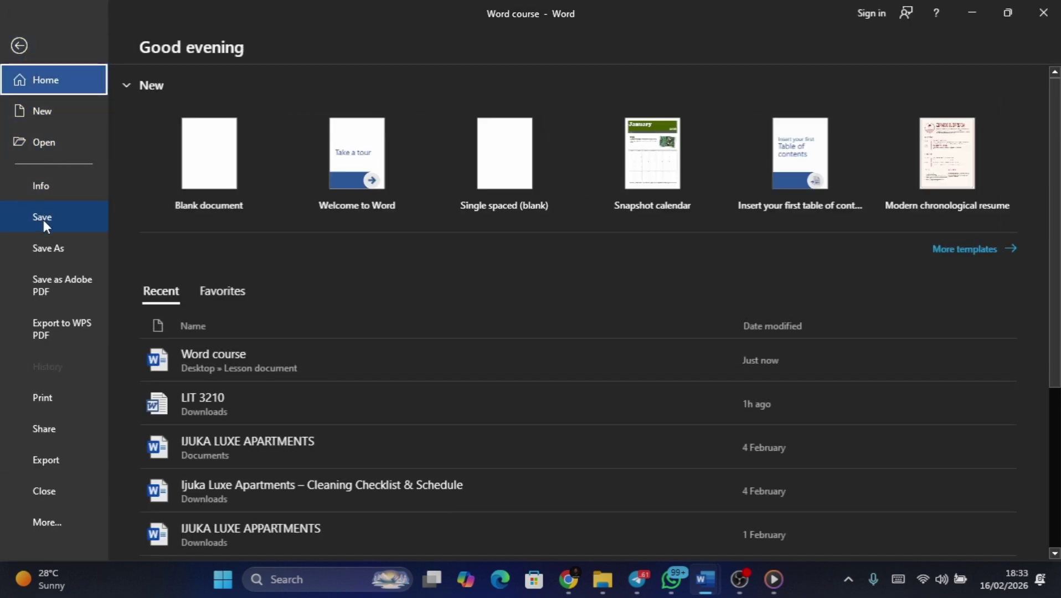
{"action": "left_click", "coordinate": [43, 220]}
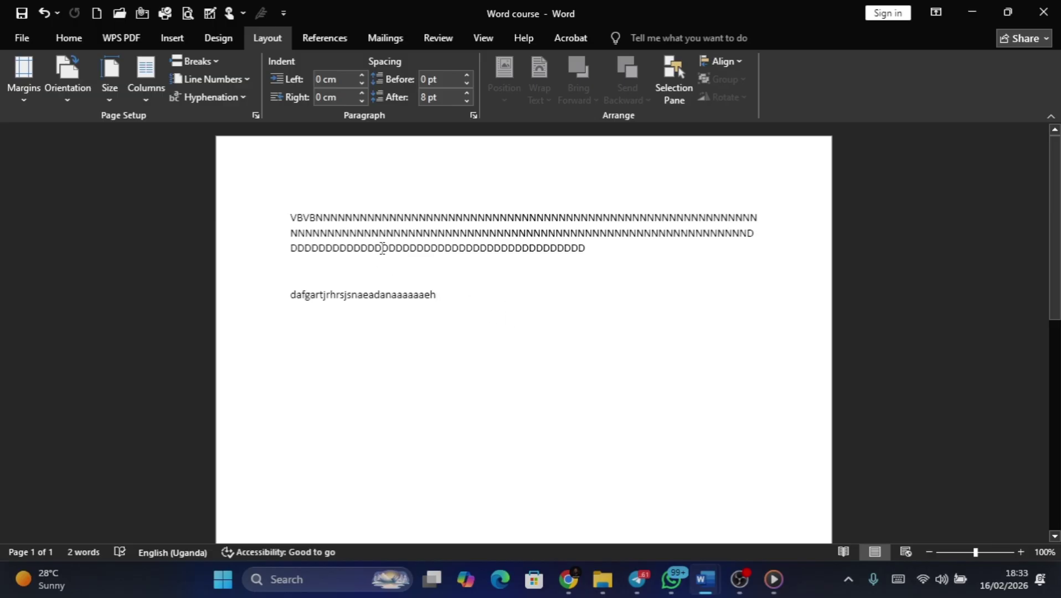
{"action": "left_click_drag", "start_coordinate": [437, 300], "coordinate": [258, 300]}
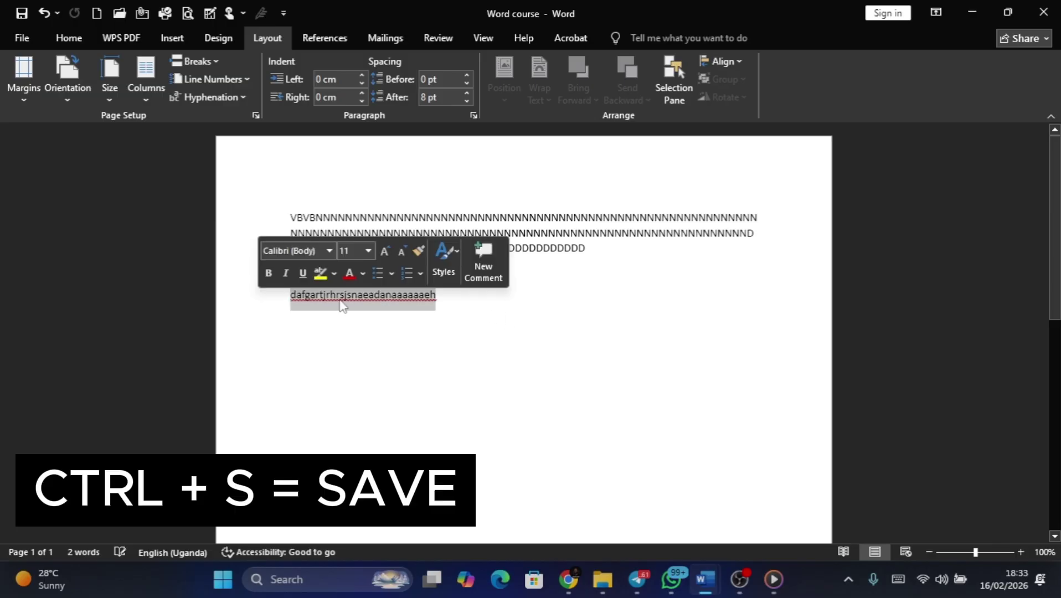
{"action": "left_click", "coordinate": [340, 306]}
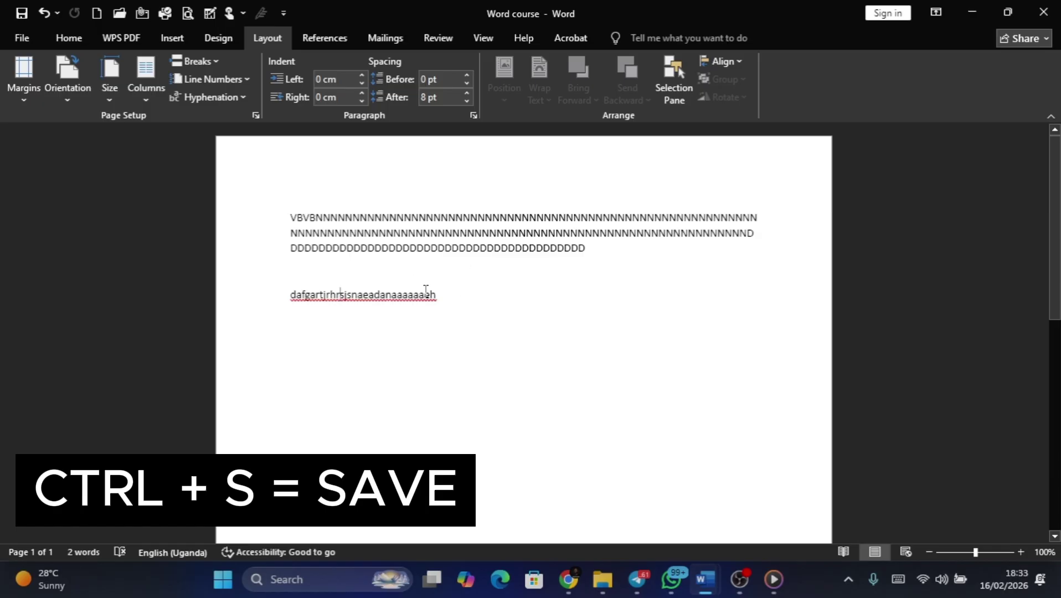
{"action": "left_click_drag", "start_coordinate": [433, 296], "coordinate": [299, 293]}
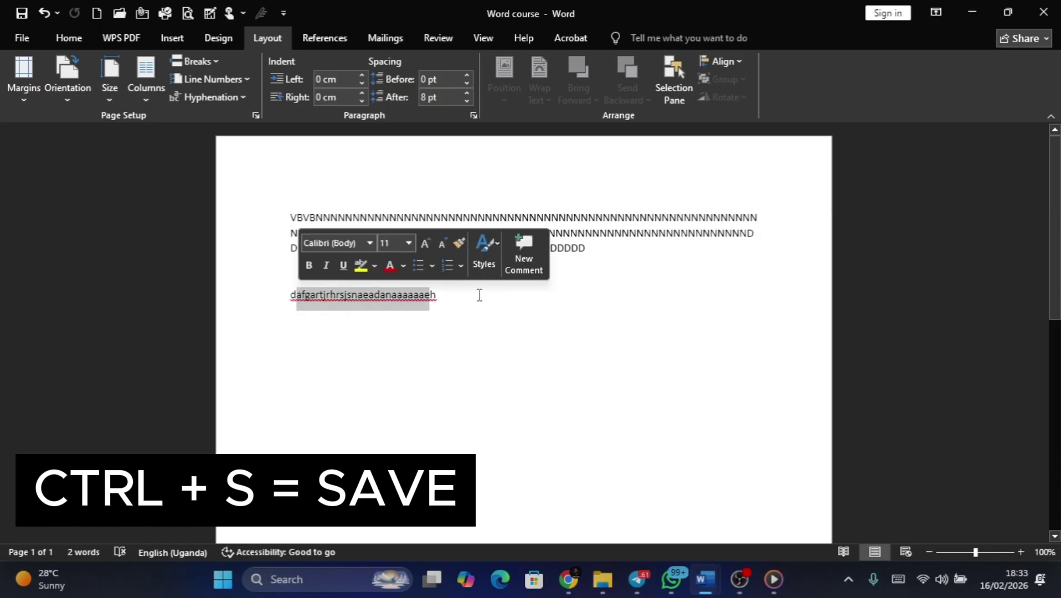
{"action": "left_click", "coordinate": [479, 297]}
{"action": "left_click_drag", "start_coordinate": [450, 304], "coordinate": [305, 296]}
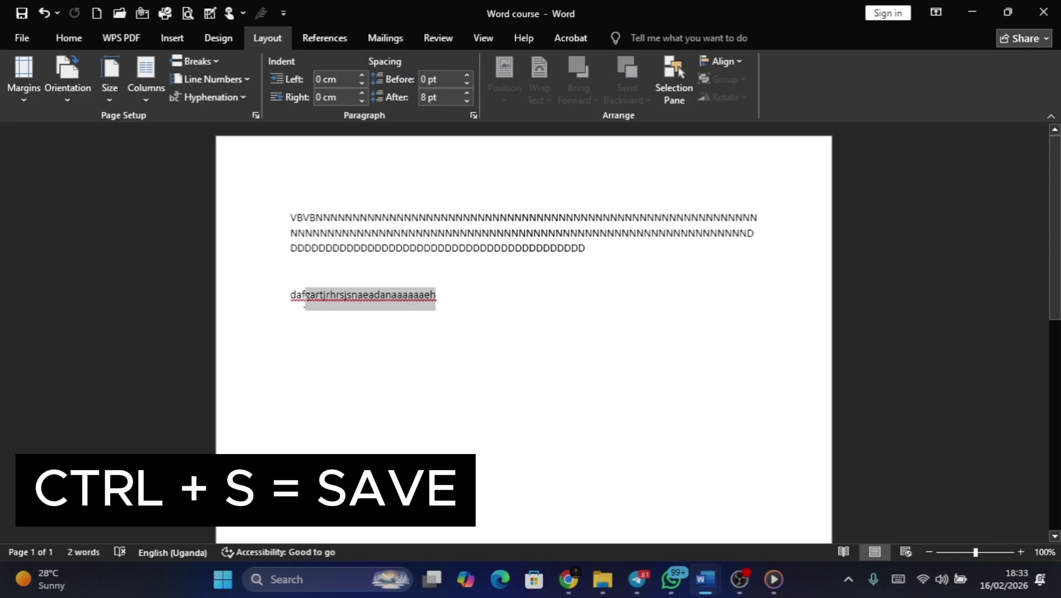
{"action": "left_click", "coordinate": [443, 329]}
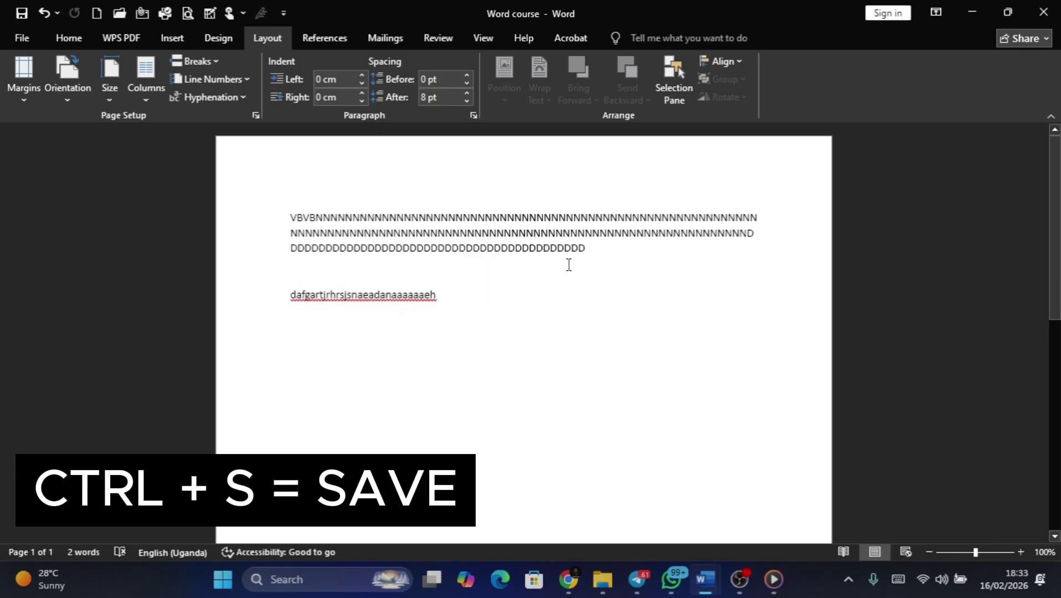
{"action": "left_click_drag", "start_coordinate": [588, 250], "coordinate": [289, 208]}
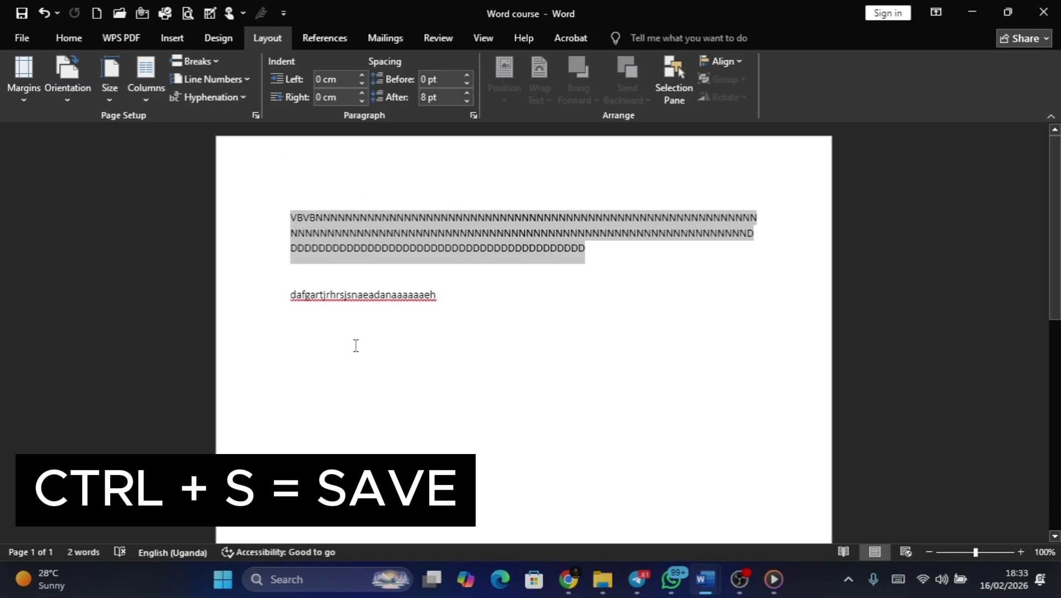
{"action": "left_click", "coordinate": [360, 320]}
{"action": "scroll", "coordinate": [340, 247], "scroll_direction": "down", "scroll_amount": 2}
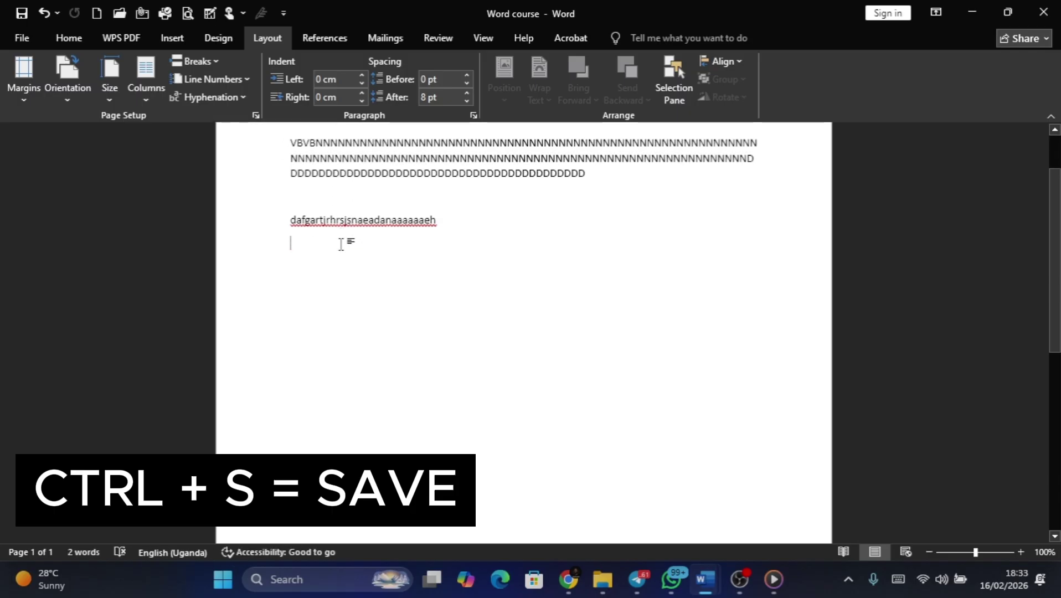
{"action": "scroll", "coordinate": [342, 243], "scroll_direction": "up", "scroll_amount": 2}
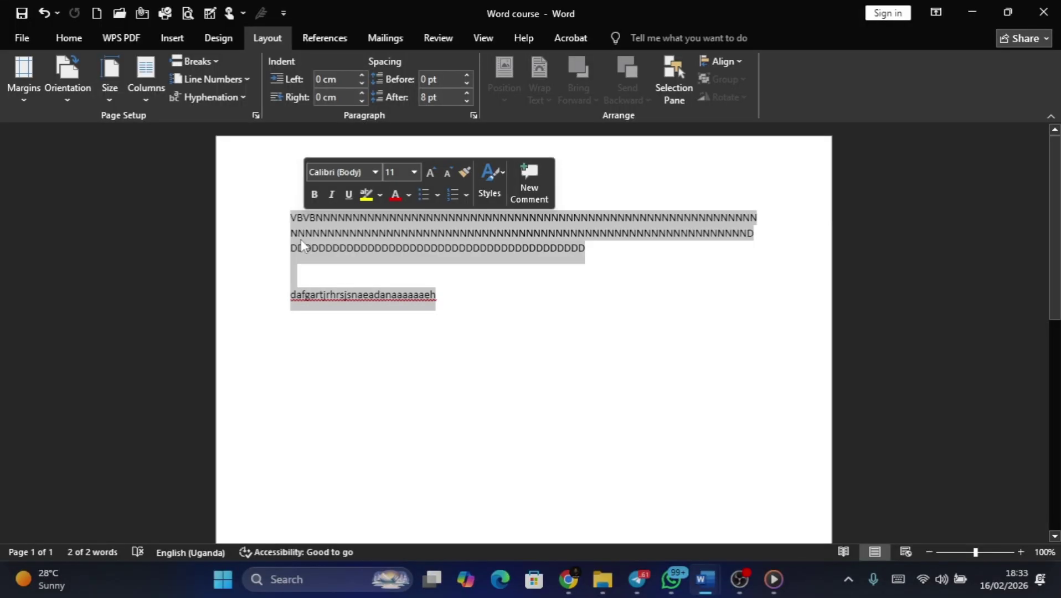
Replace all the text with "This is jivian academy please subscribe and turn on notifications we promise to teach you important on demand skills for free"
{"action": "type", "text": "T"}
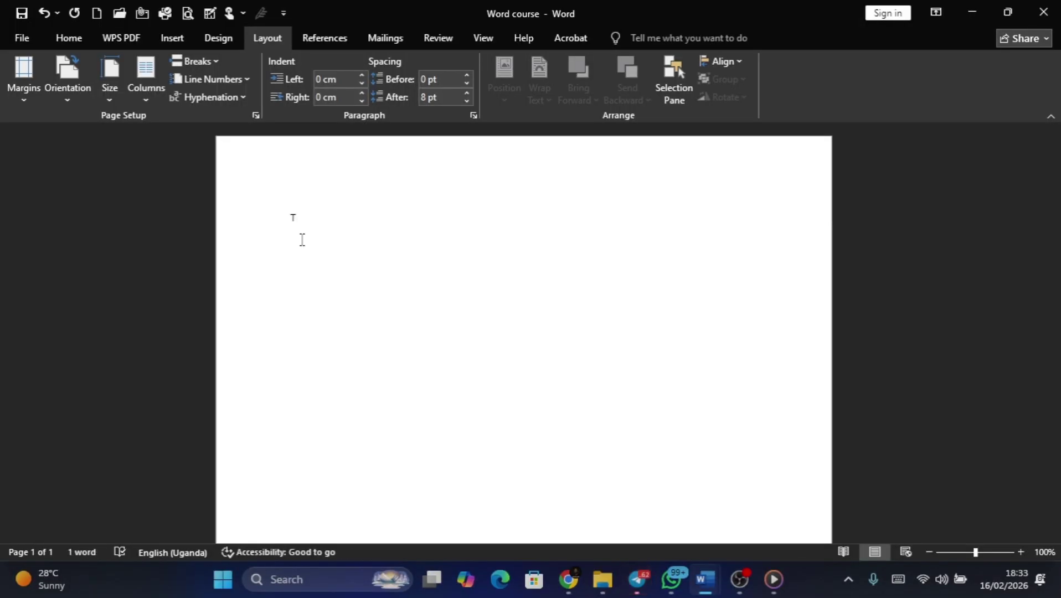
{"action": "type", "text": "h"}
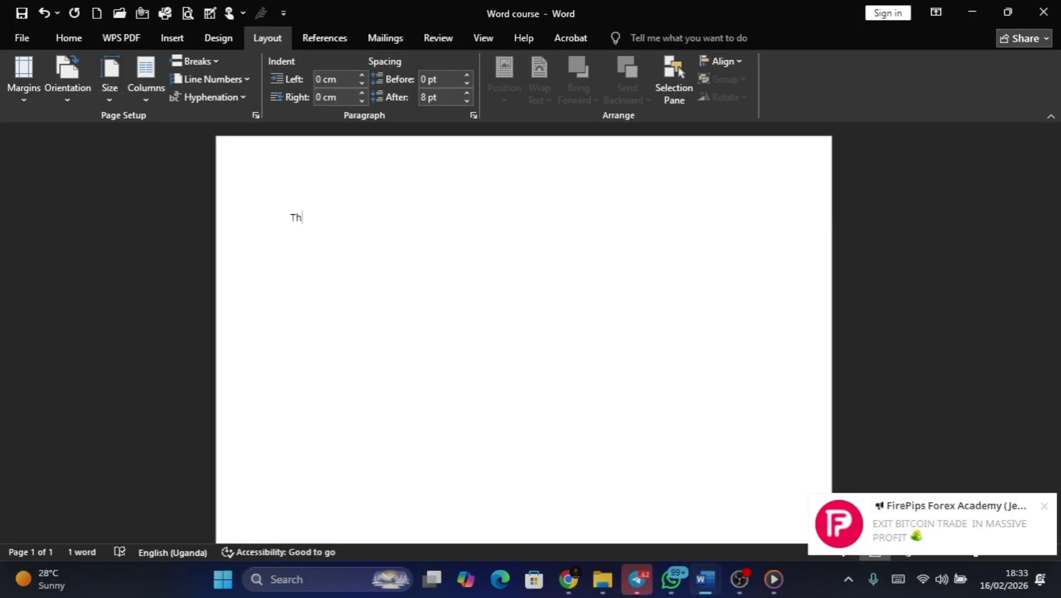
{"action": "type", "text": "is is ji"}
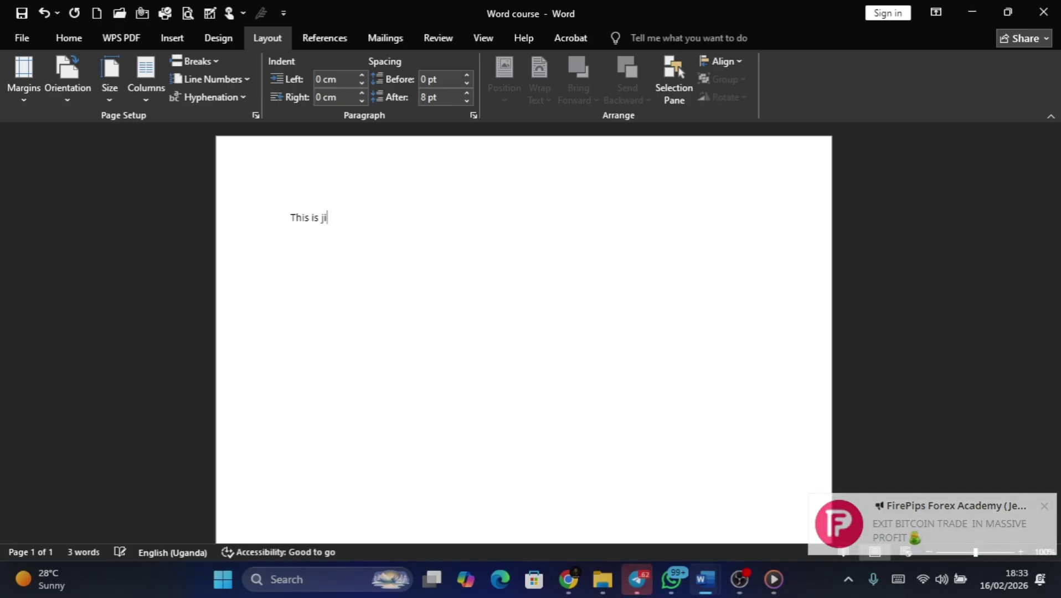
{"action": "type", "text": "vian "}
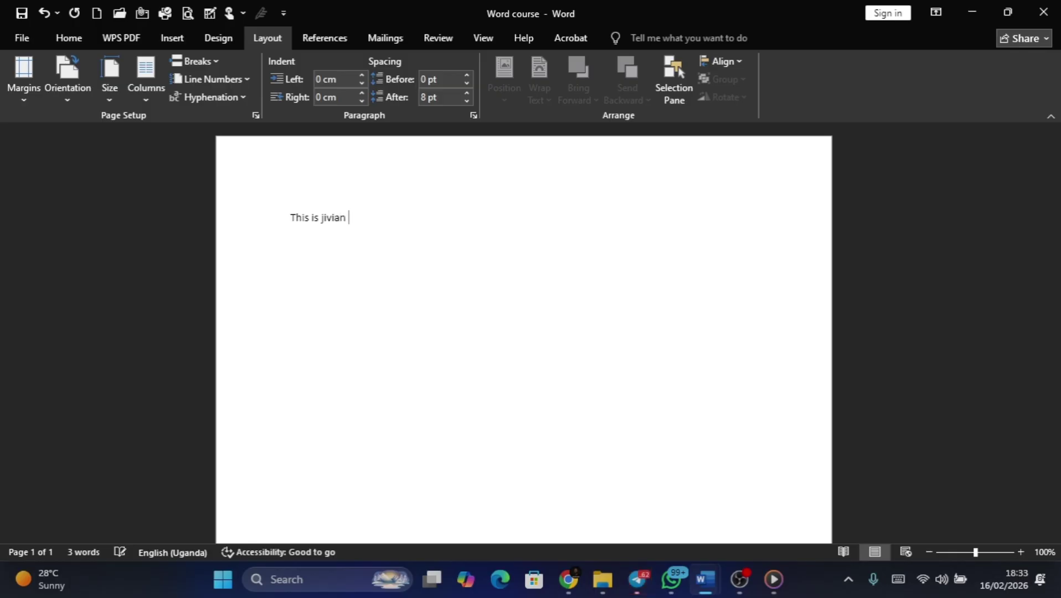
{"action": "type", "text": "academy ple"}
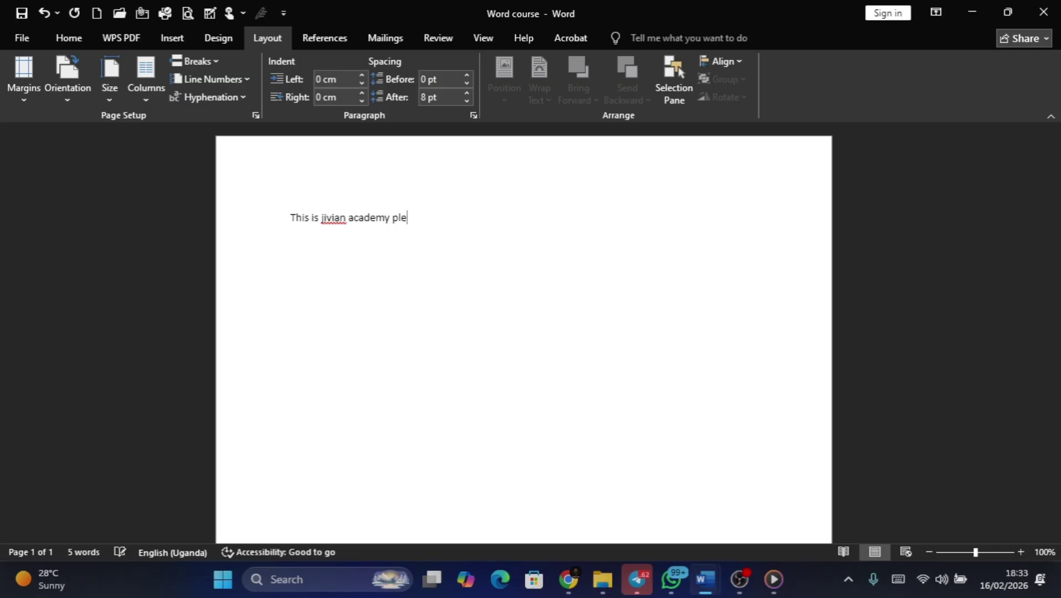
{"action": "type", "text": "ase subscribe and turn o"}
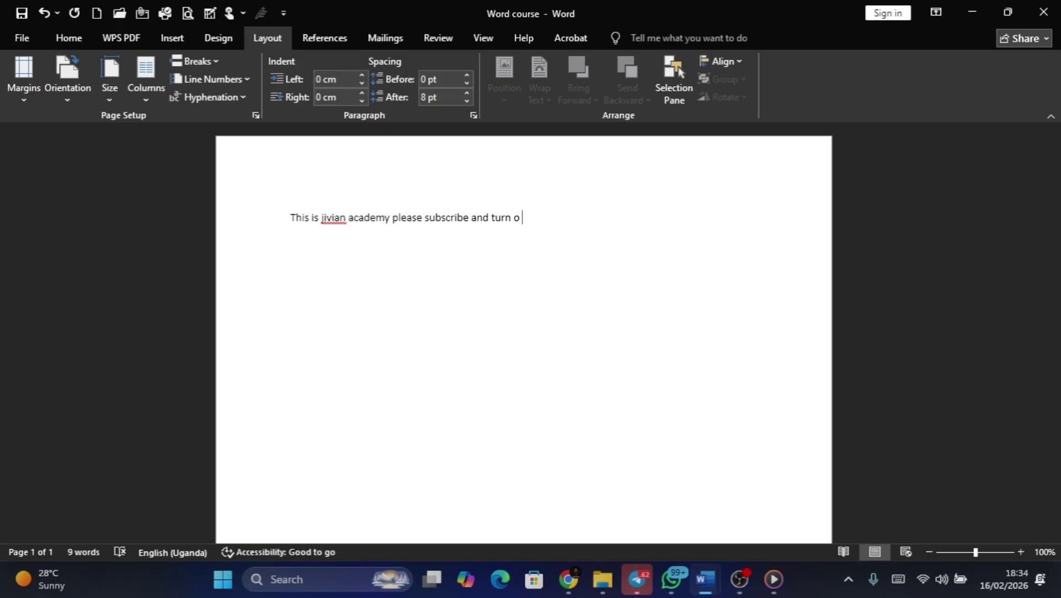
{"action": "key", "text": "BackSpace"}
{"action": "type", "text": "n not"}
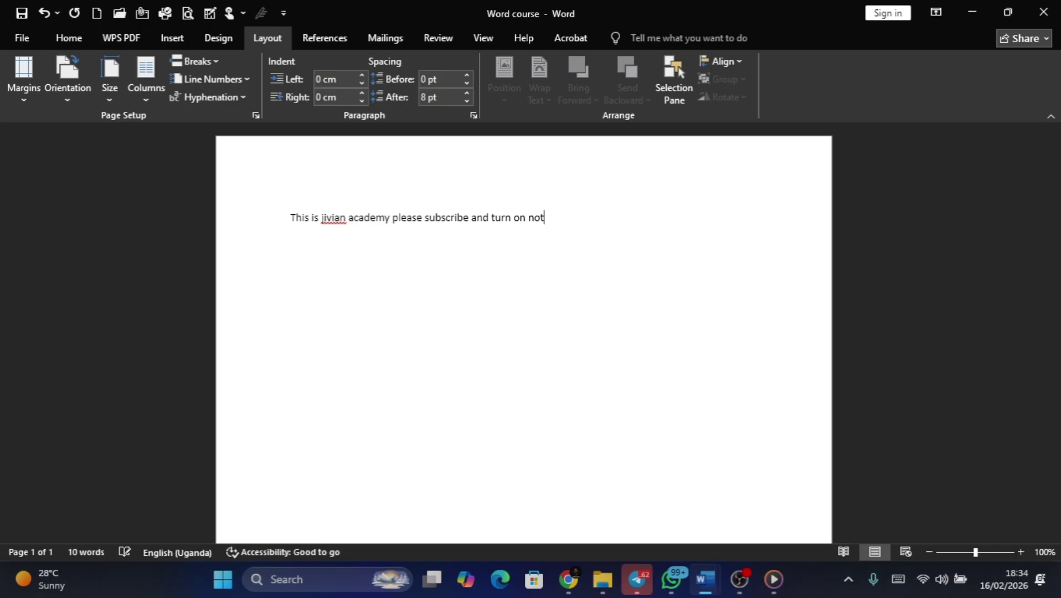
{"action": "type", "text": "ifications we promise to teach"}
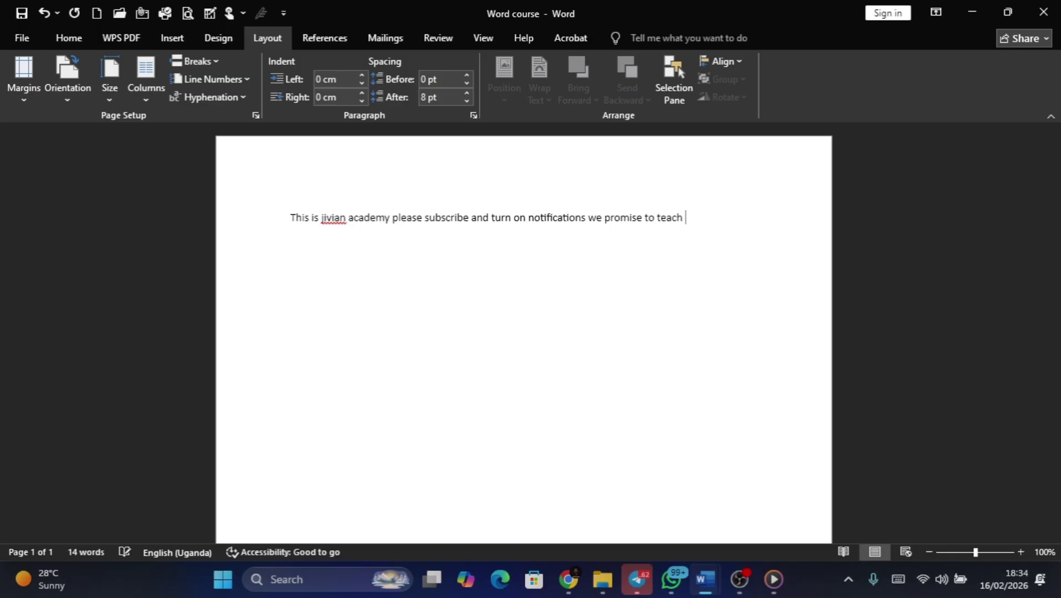
{"action": "type", "text": " you important on d"}
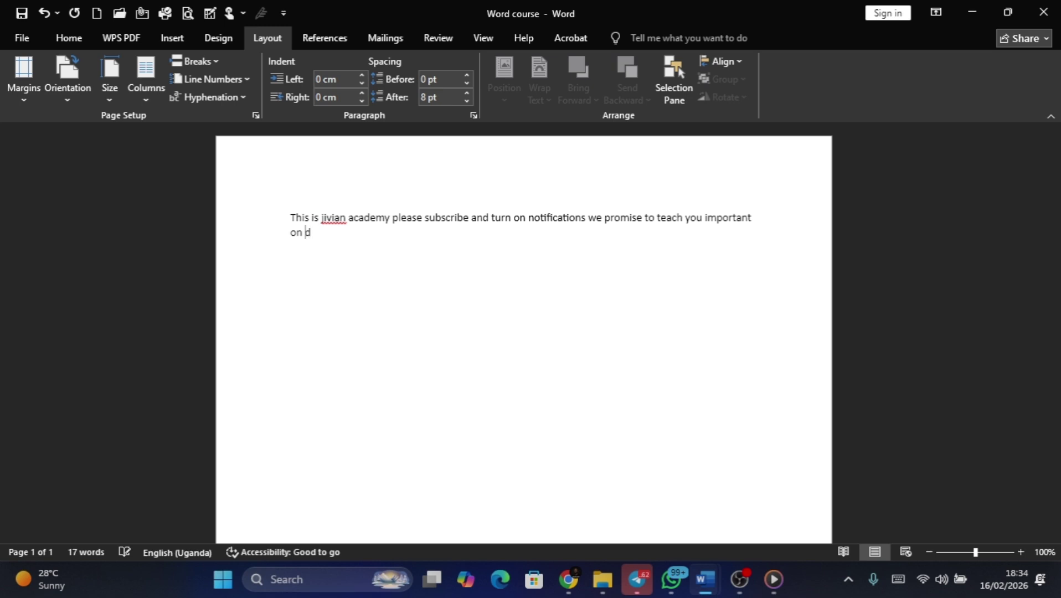
{"action": "type", "text": "emand skills for free"}
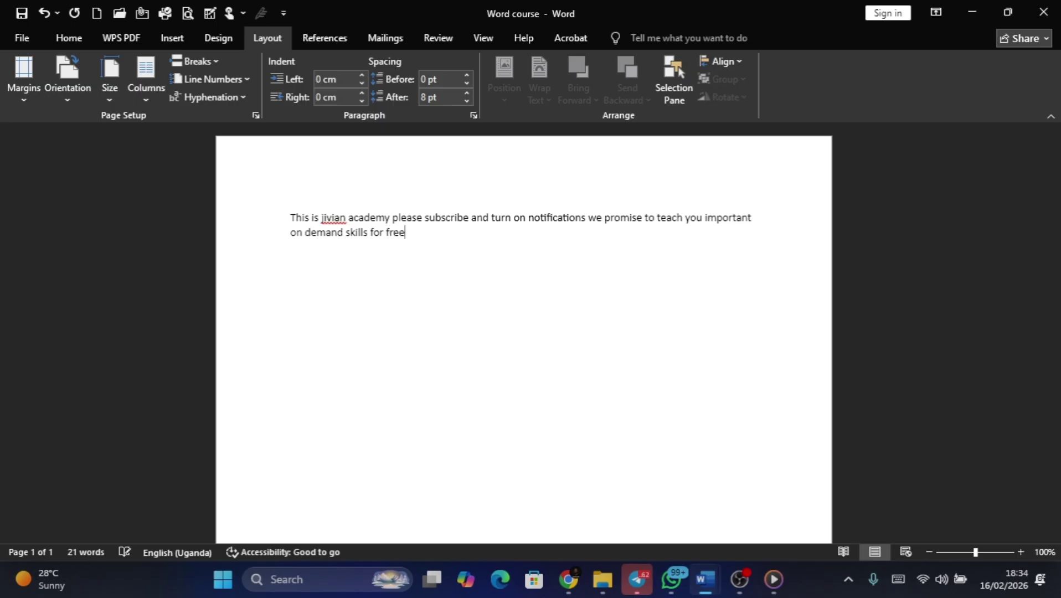
{"action": "scroll", "coordinate": [382, 227], "scroll_direction": "down", "scroll_amount": 1}
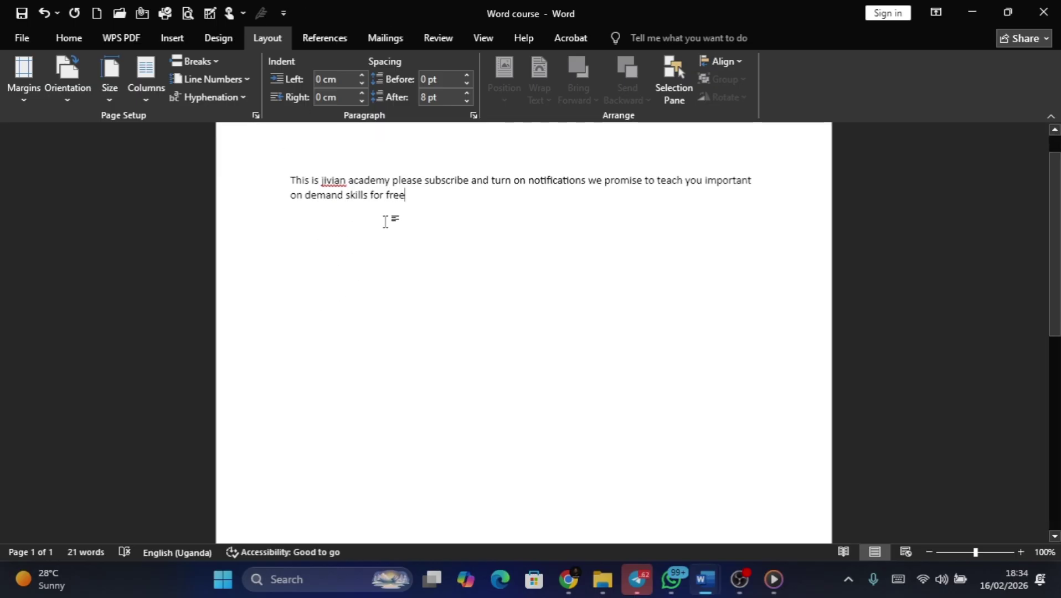
{"action": "scroll", "coordinate": [387, 216], "scroll_direction": "up", "scroll_amount": 1}
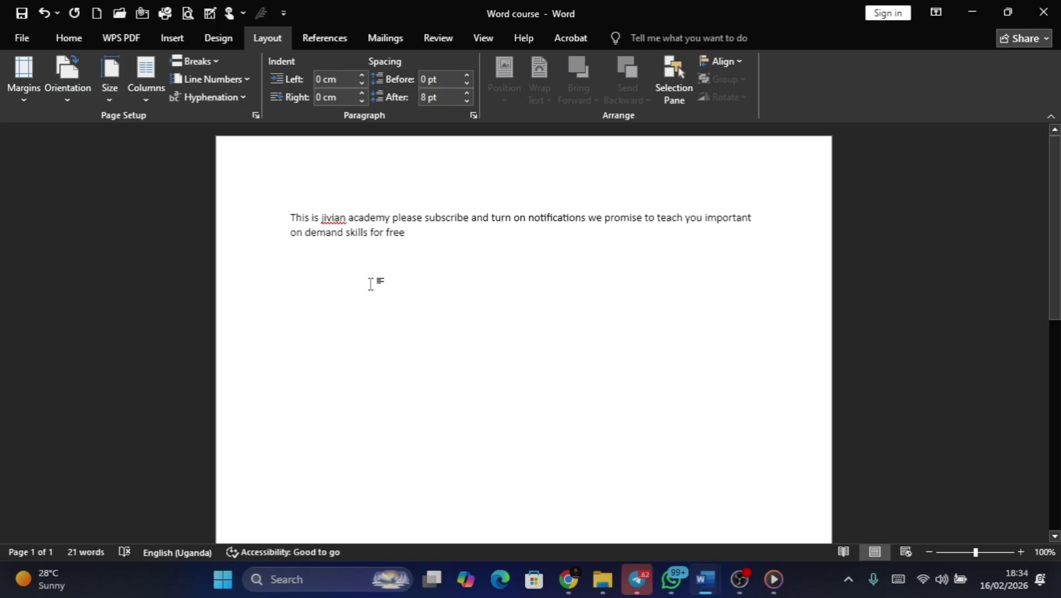
Add a new paragraph reading "PleASE DO IT NOW" below the first paragraph
{"action": "left_click_drag", "start_coordinate": [291, 217], "coordinate": [497, 276]}
{"action": "left_click", "coordinate": [581, 278]}
{"action": "key", "text": "Return"}
{"action": "type", "text": "TH"}
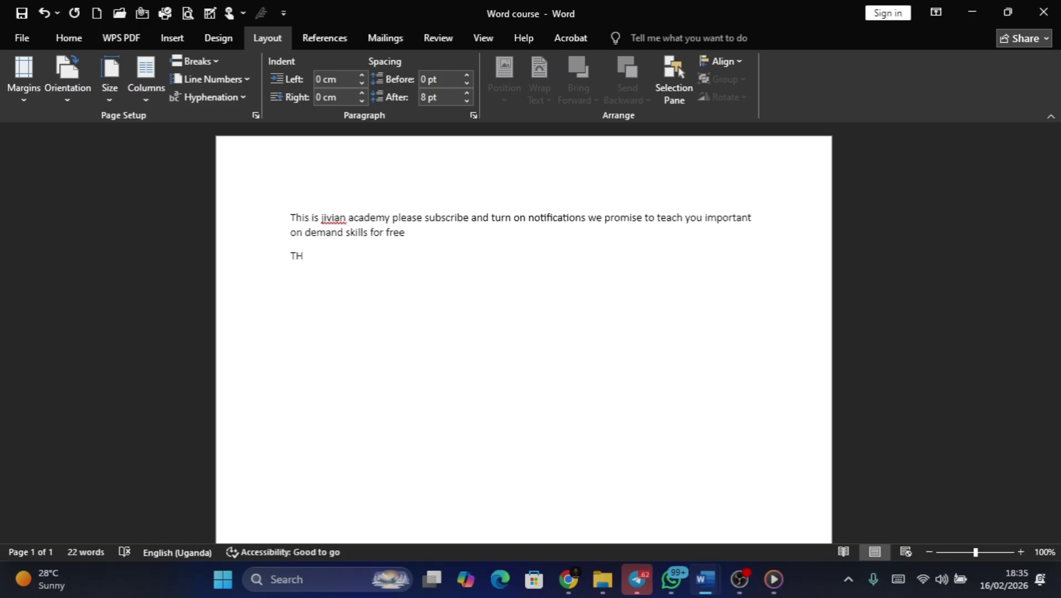
{"action": "key", "text": "BackSpace"}
{"action": "type", "text": "PL"}
{"action": "type", "text": "leASE DO"}
{"action": "type", "text": " IT NOW"}
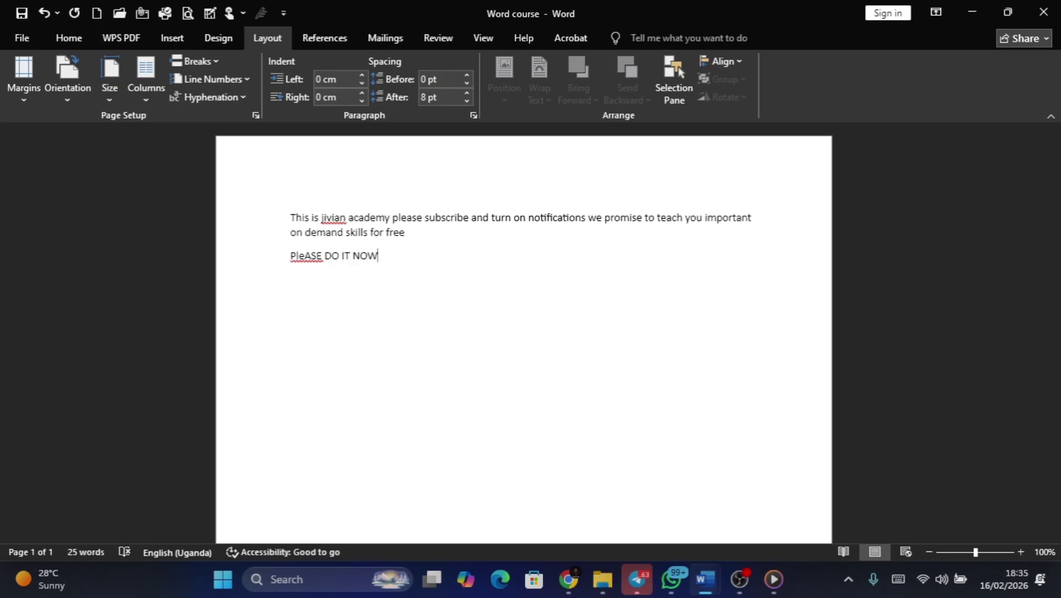
Correct the capitalisation of the second paragraph so it reads "Please do it now"
{"action": "key", "text": "BackSpace"}
{"action": "key", "text": "BackSpace"}
{"action": "key", "text": "BackSpace"}
{"action": "key", "text": "BackSpace"}
{"action": "key", "text": "BackSpace"}
{"action": "key", "text": "BackSpace"}
{"action": "key", "text": "BackSpace"}
{"action": "key", "text": "BackSpace"}
{"action": "key", "text": "BackSpace"}
{"action": "key", "text": "BackSpace"}
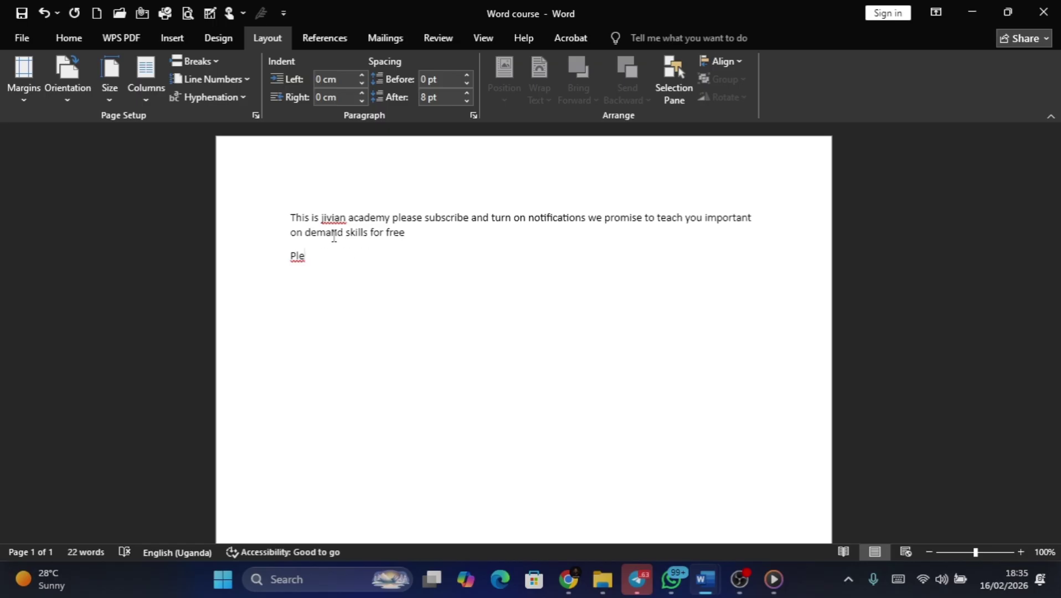
{"action": "type", "text": "ase do it now"}
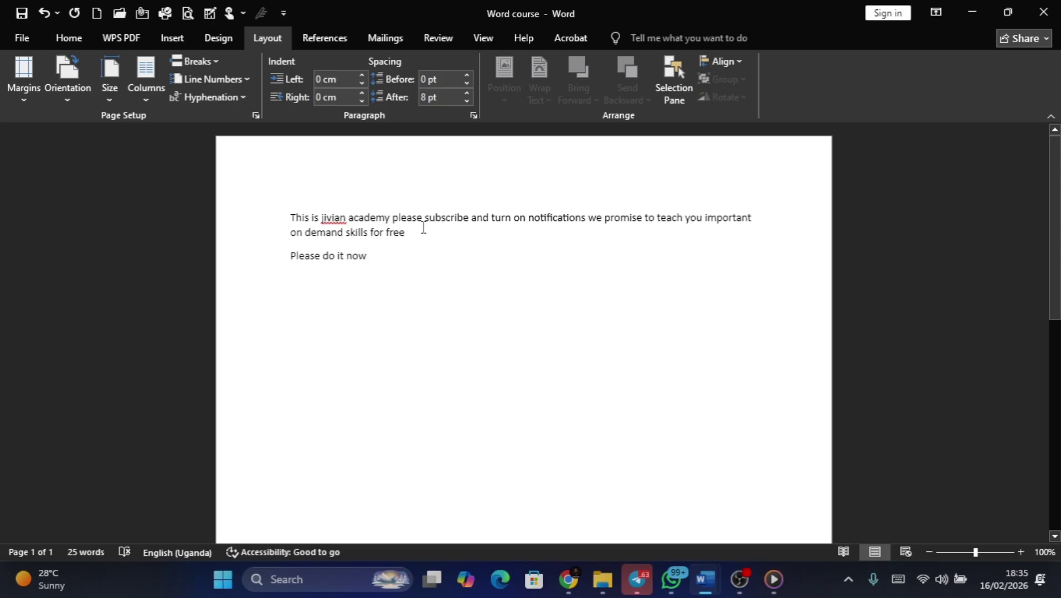
Remove the word "now" from the end of the second paragraph and save the document
{"action": "key", "text": "BackSpace"}
{"action": "key", "text": "BackSpace"}
{"action": "scroll", "coordinate": [402, 250], "scroll_direction": "down", "scroll_amount": 1}
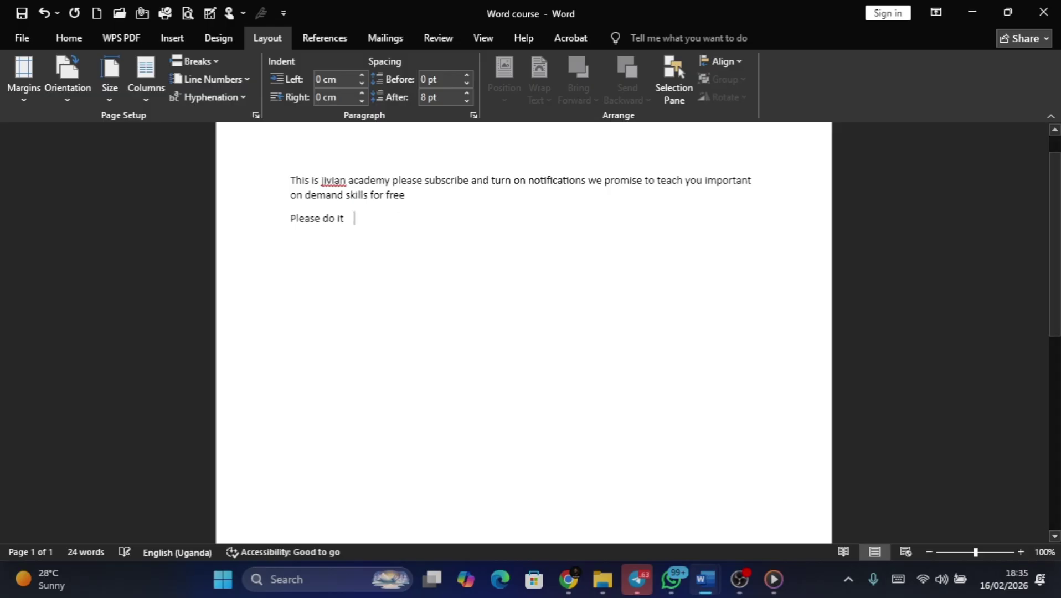
{"action": "scroll", "coordinate": [393, 209], "scroll_direction": "down", "scroll_amount": 1}
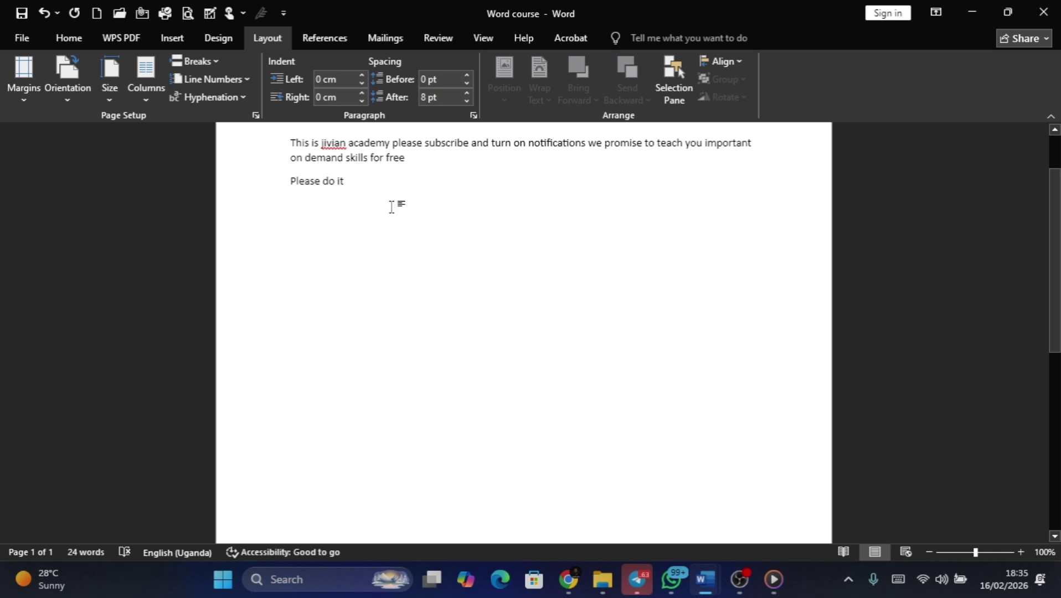
{"action": "scroll", "coordinate": [393, 209], "scroll_direction": "up", "scroll_amount": 2}
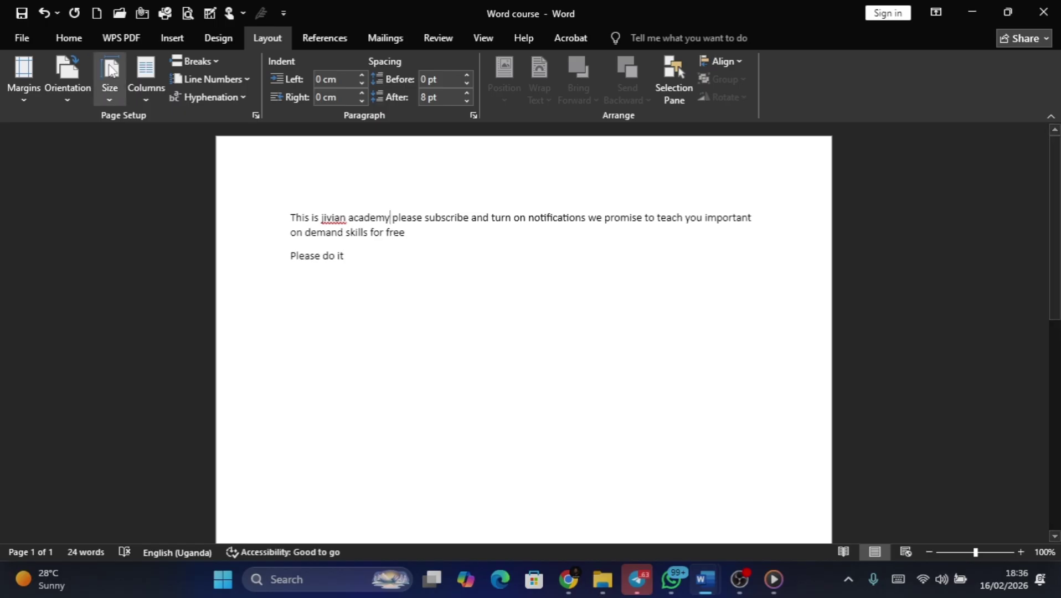
{"action": "left_click", "coordinate": [28, 33]}
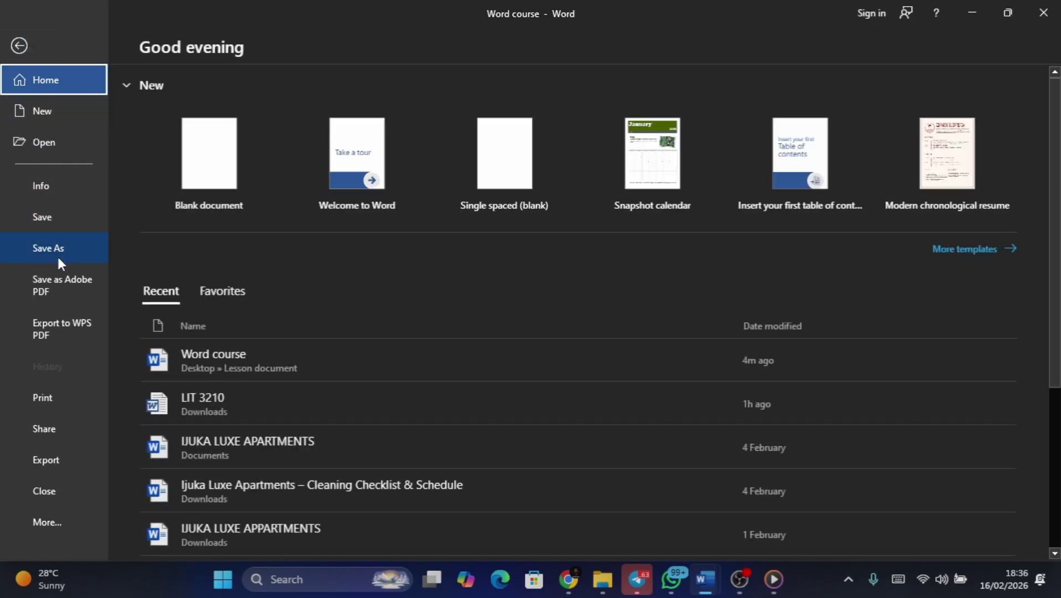
{"action": "left_click", "coordinate": [58, 220]}
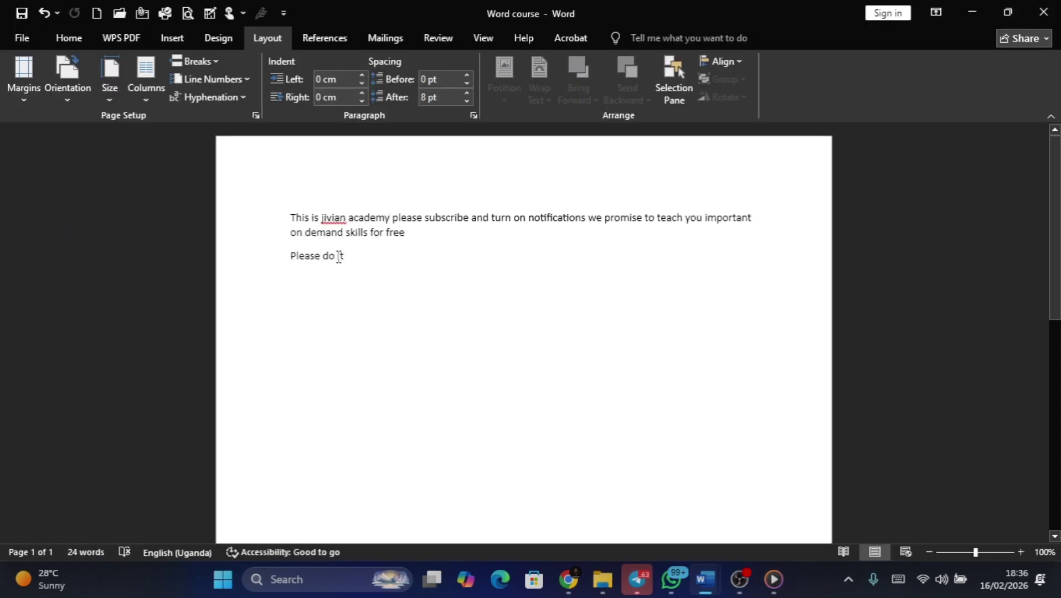
{"action": "scroll", "coordinate": [367, 255], "scroll_direction": "down", "scroll_amount": 1}
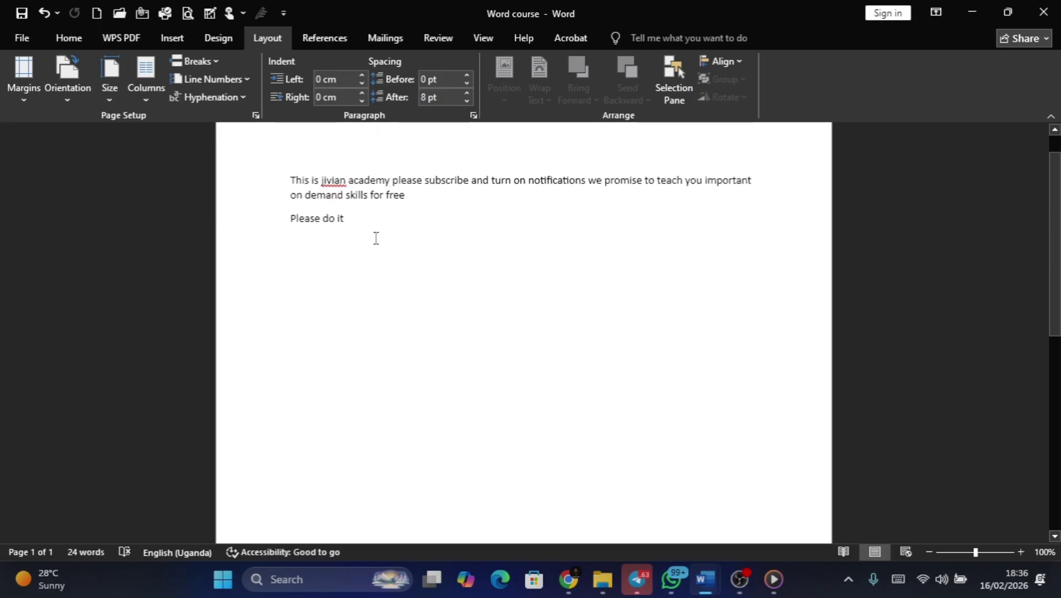
{"action": "scroll", "coordinate": [373, 176], "scroll_direction": "down", "scroll_amount": 1}
{"action": "scroll", "coordinate": [380, 173], "scroll_direction": "up", "scroll_amount": 2}
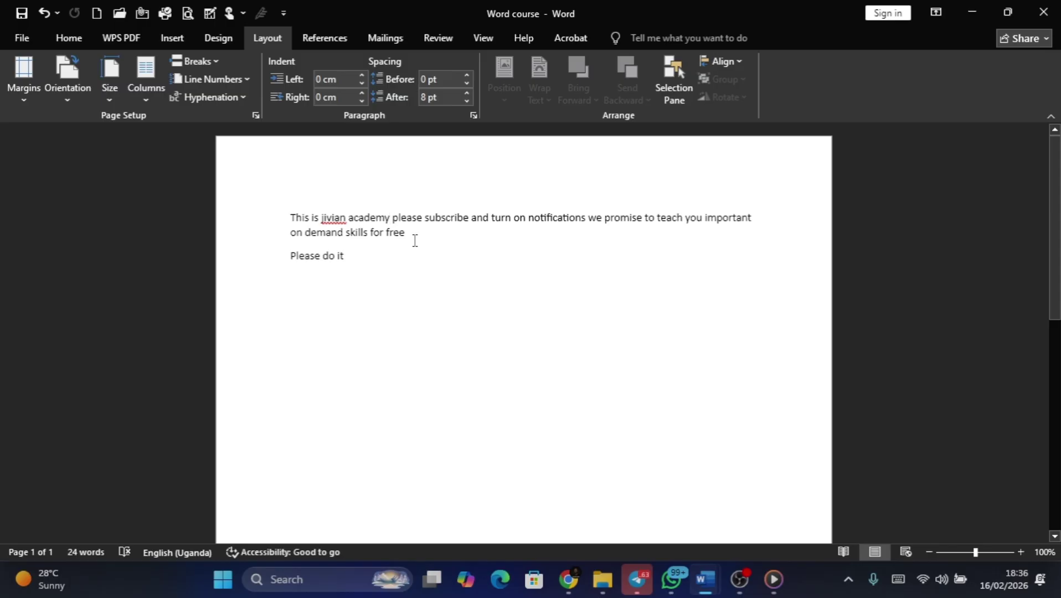
Try selecting the words "jivian academy" in the first sentence, clearing the selection each time
{"action": "left_click", "coordinate": [76, 36]}
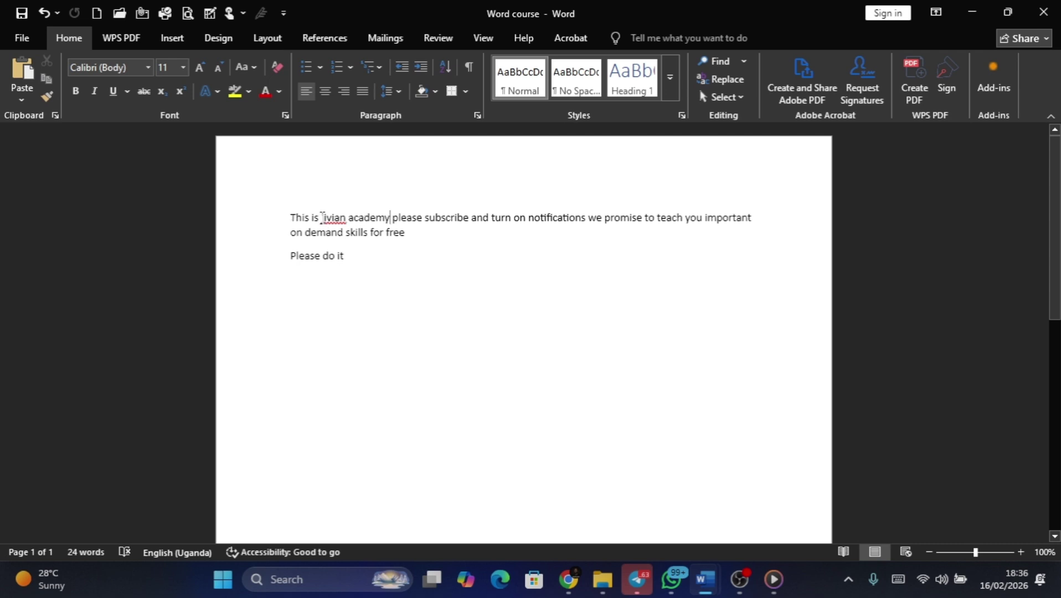
{"action": "left_click_drag", "start_coordinate": [321, 217], "coordinate": [390, 214]}
{"action": "left_click", "coordinate": [422, 264]}
{"action": "left_click", "coordinate": [291, 217]}
{"action": "left_click_drag", "start_coordinate": [322, 217], "coordinate": [385, 217]}
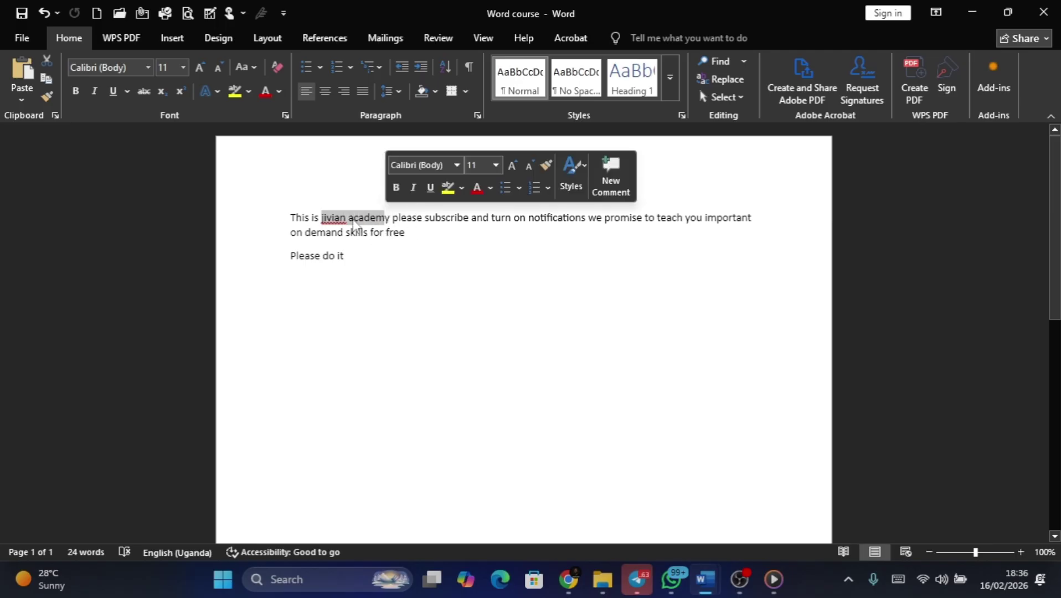
{"action": "left_click", "coordinate": [356, 218]}
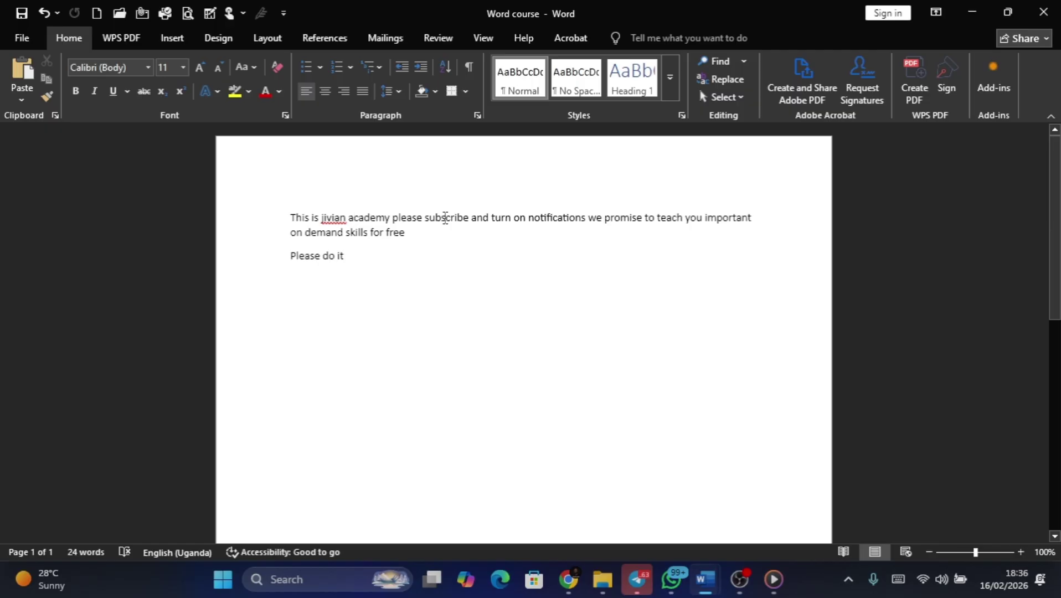
Try selecting the single word "subscribe" and the whole first paragraph, clearing each selection
{"action": "double_click", "coordinate": [447, 218]}
{"action": "left_click", "coordinate": [446, 219]}
{"action": "double_click", "coordinate": [444, 219]}
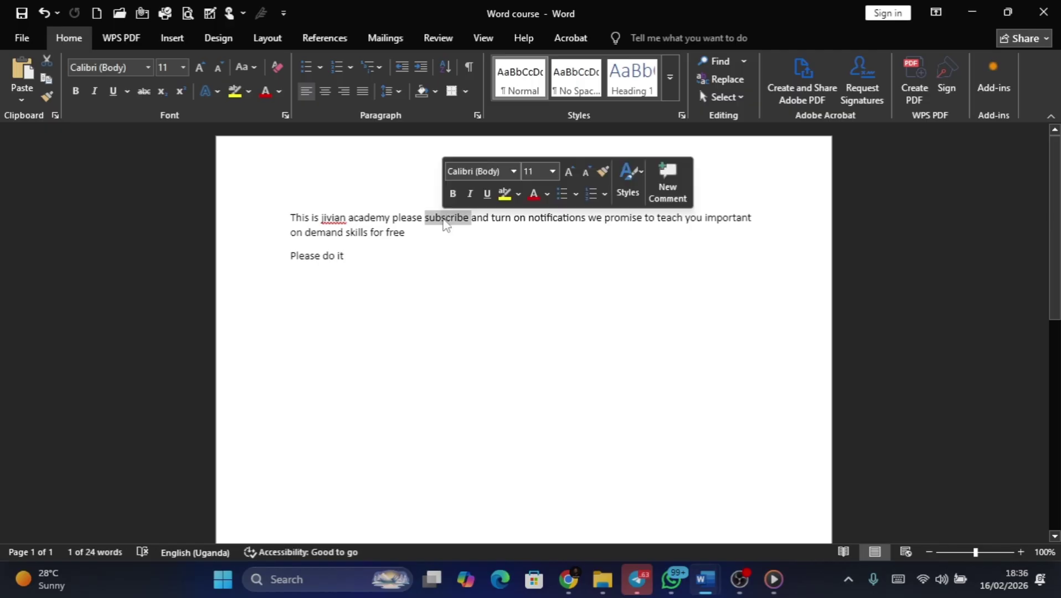
{"action": "left_click", "coordinate": [456, 218]}
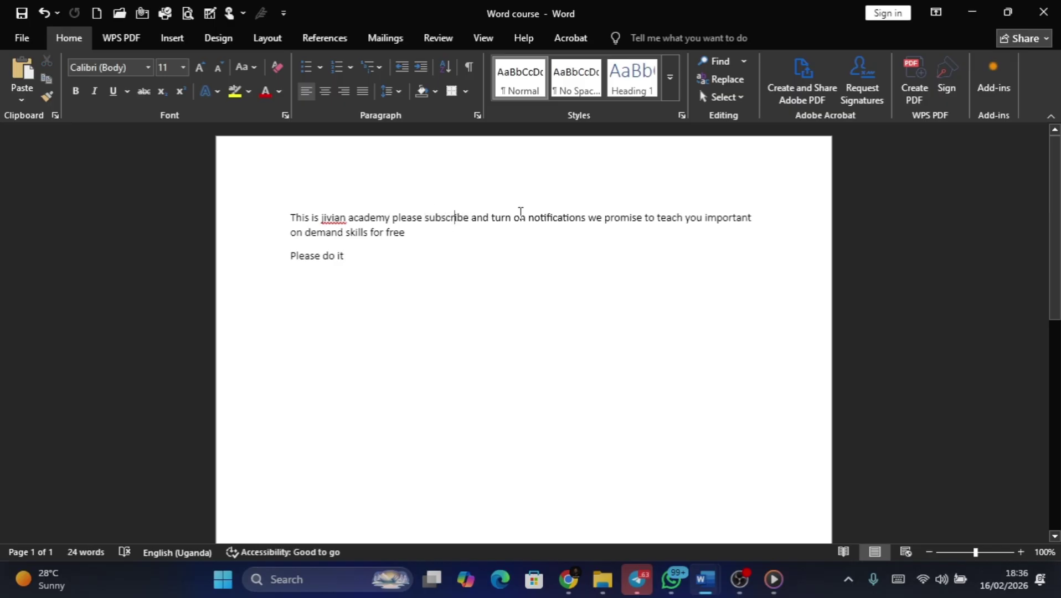
{"action": "left_click_drag", "start_coordinate": [409, 237], "coordinate": [292, 217]}
{"action": "left_click", "coordinate": [338, 232]}
Try extending a selection character by character over the word "academy" in the first sentence
{"action": "left_click", "coordinate": [349, 217]}
{"action": "key", "text": "shift+Right"}
{"action": "key", "text": "shift+Right"}
{"action": "key", "text": "shift+Right"}
{"action": "key", "text": "shift+Right"}
{"action": "key", "text": "shift+Right"}
{"action": "key", "text": "shift+Right"}
{"action": "key", "text": "shift+Right"}
{"action": "key", "text": "shift+Right"}
{"action": "key", "text": "shift+Right"}
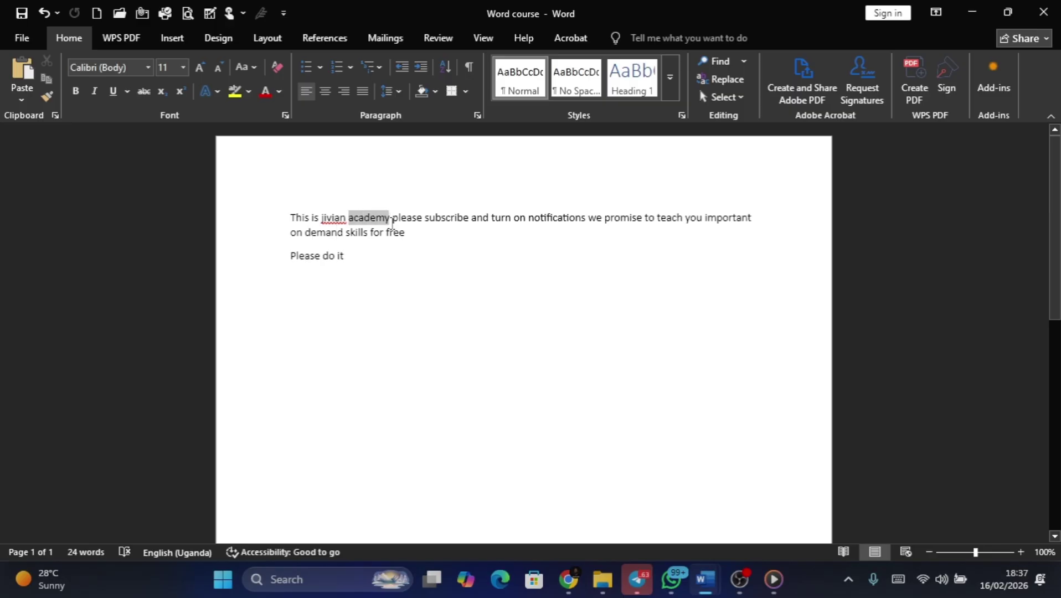
Select "jivian academy" in the first sentence and make it bold
{"action": "left_click", "coordinate": [320, 217]}
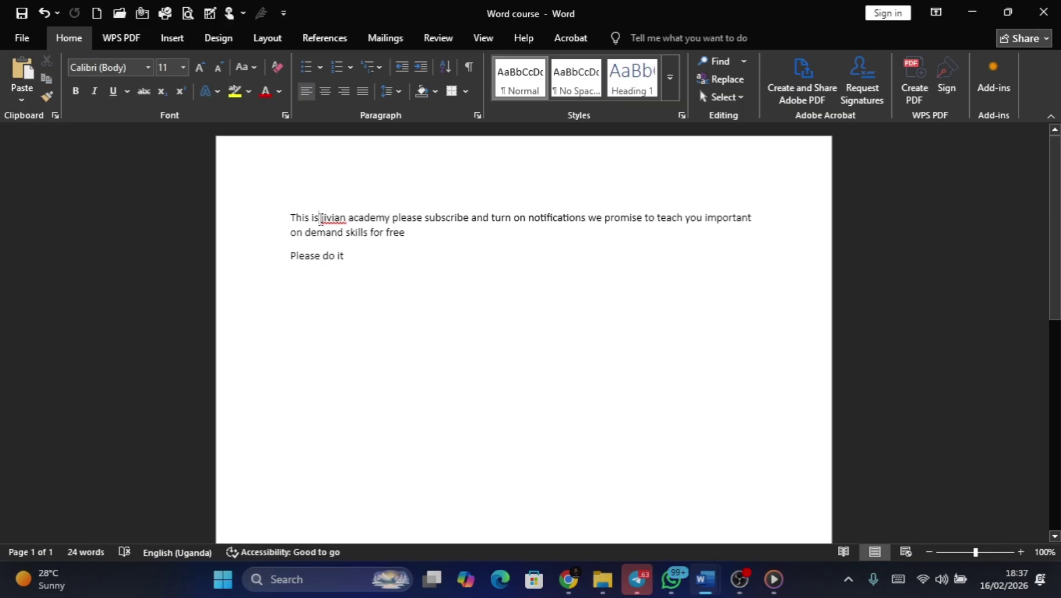
{"action": "key", "text": "shift+Right"}
{"action": "key", "text": "shift+Right"}
{"action": "key", "text": "shift+Right"}
{"action": "key", "text": "shift+Right"}
{"action": "key", "text": "shift+Right"}
{"action": "key", "text": "shift+Right"}
{"action": "key", "text": "shift+Right"}
{"action": "key", "text": "shift+Right"}
{"action": "key", "text": "shift+Right"}
{"action": "key", "text": "shift+Right"}
{"action": "key", "text": "shift+Right"}
{"action": "key", "text": "shift+Right"}
{"action": "key", "text": "shift+Right"}
{"action": "key", "text": "shift+Right"}
{"action": "key", "text": "shift+Right"}
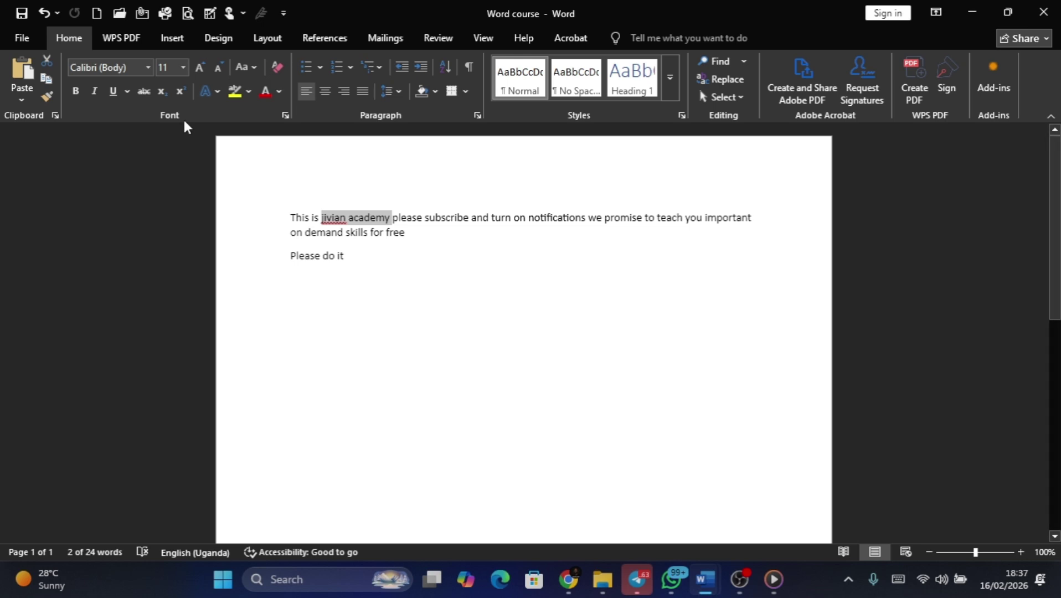
{"action": "left_click", "coordinate": [75, 91]}
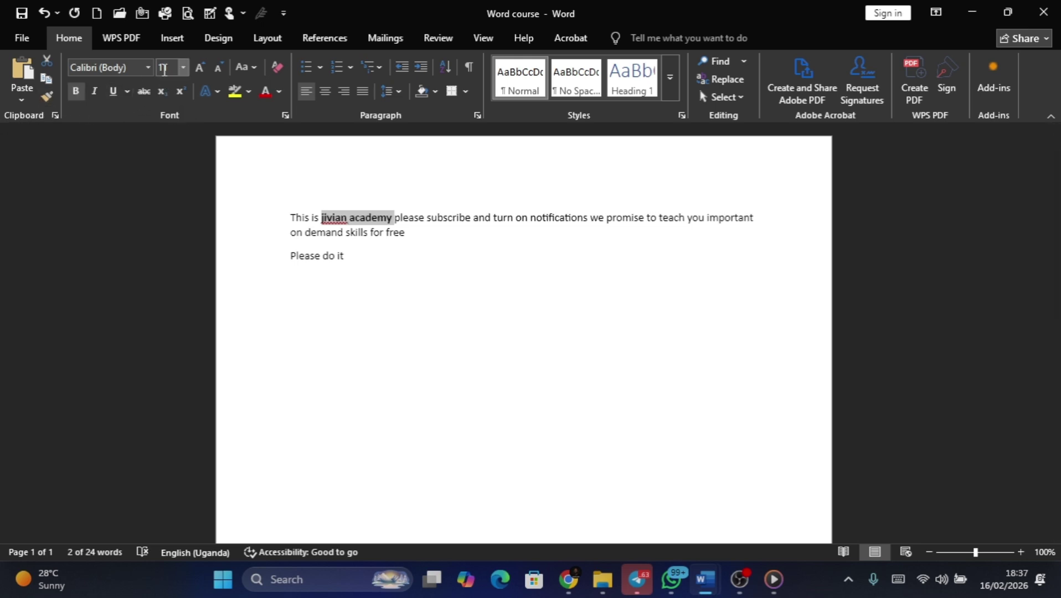
Set the font size of "jivian academy" to 16
{"action": "left_click", "coordinate": [183, 68]}
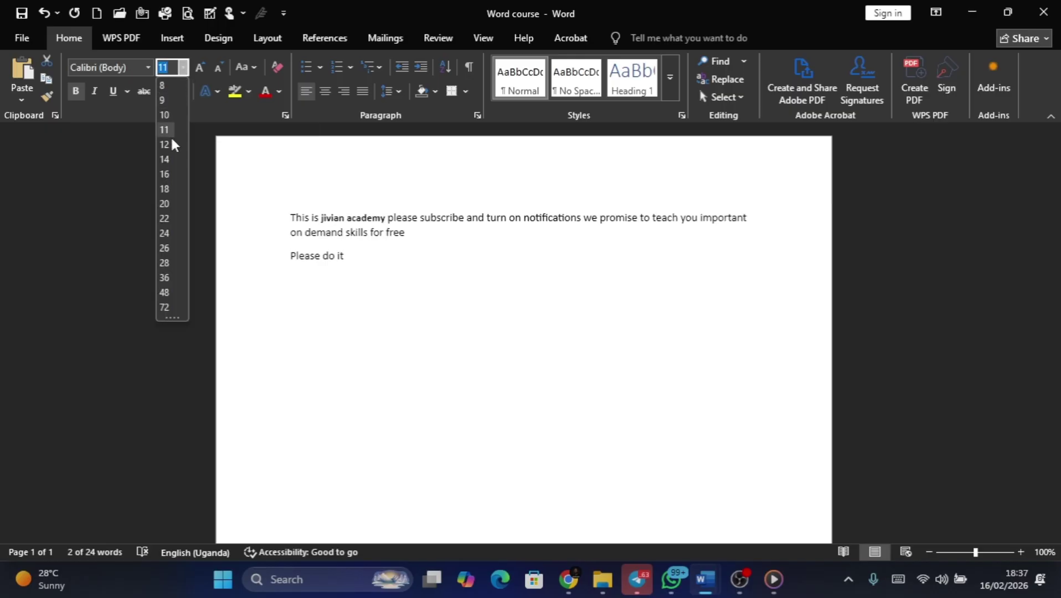
{"action": "left_click", "coordinate": [165, 175]}
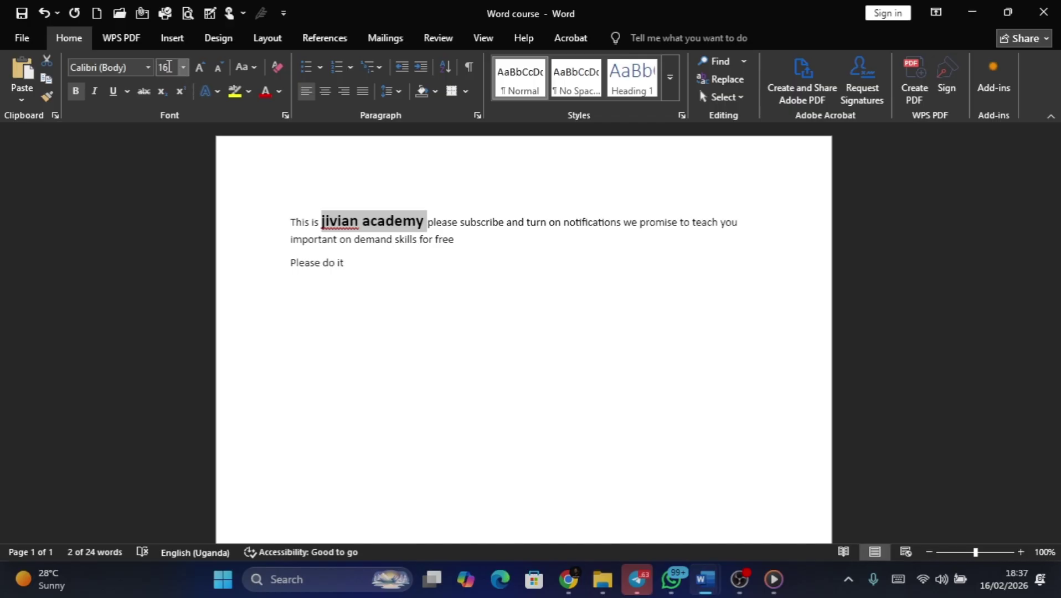
{"action": "left_click", "coordinate": [168, 66]}
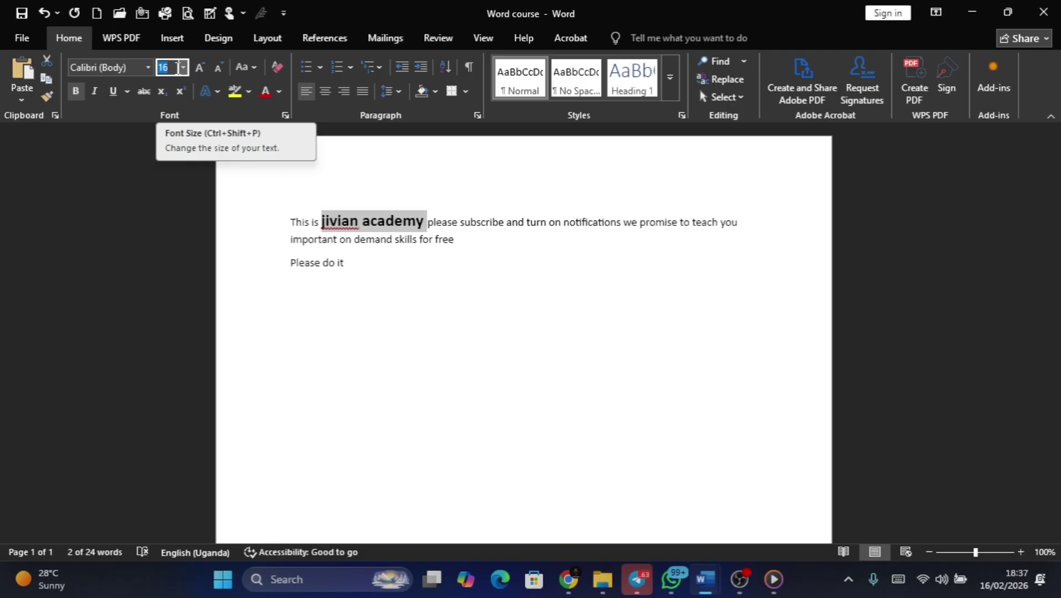
Set the font size of "jivian academy" to 13.5 and clear the selection
{"action": "type", "text": "13.5"}
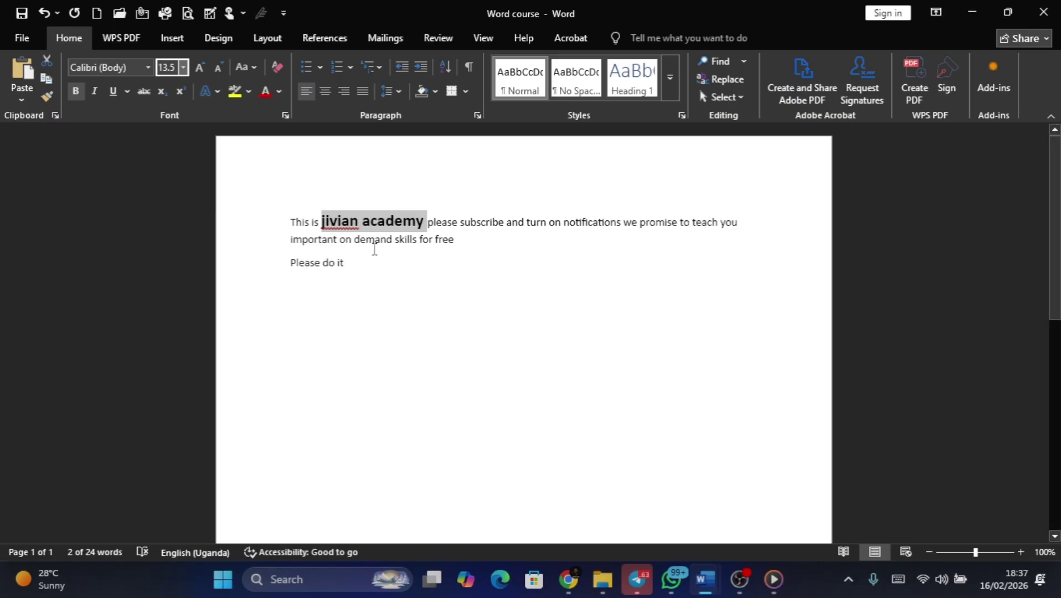
{"action": "left_click", "coordinate": [375, 249]}
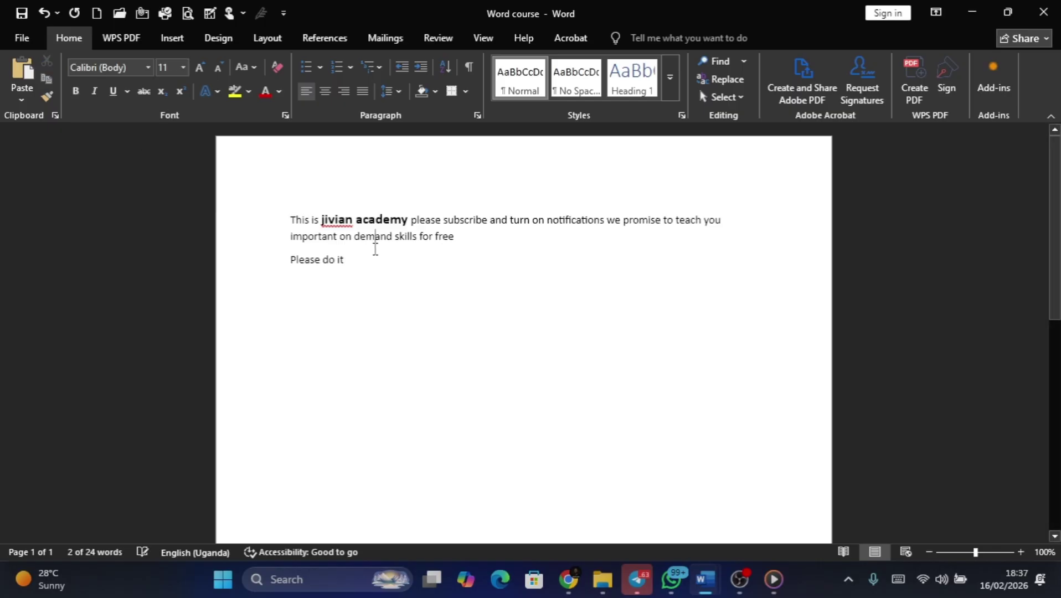
Set the font size of the word "demand" in the first paragraph to 13.5
{"action": "left_click", "coordinate": [164, 68]}
{"action": "left_click", "coordinate": [169, 67]}
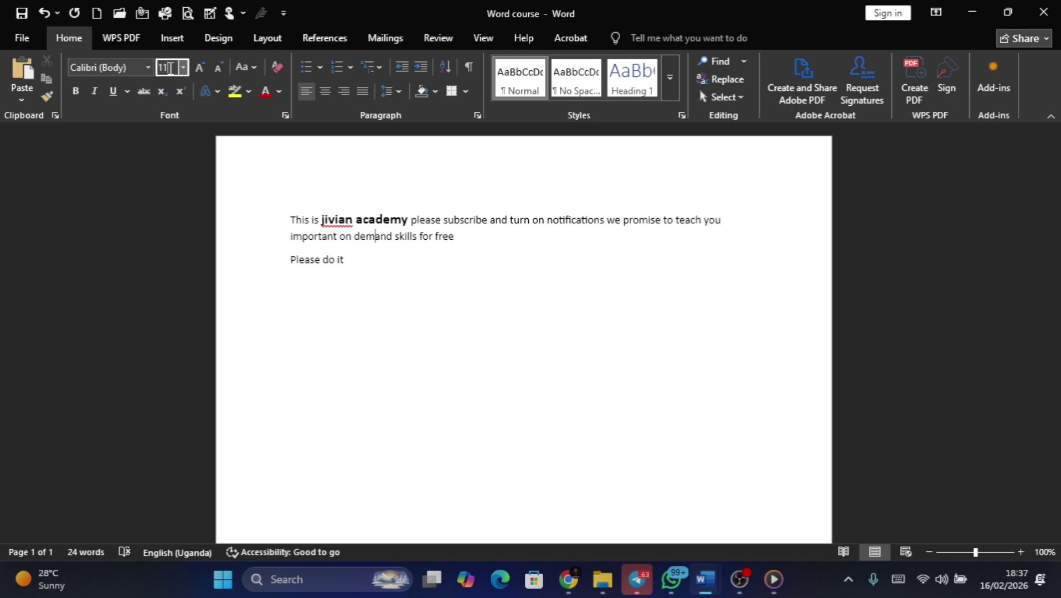
{"action": "left_click_drag", "start_coordinate": [169, 68], "coordinate": [157, 66]}
{"action": "type", "text": "1"}
{"action": "key", "text": "Return"}
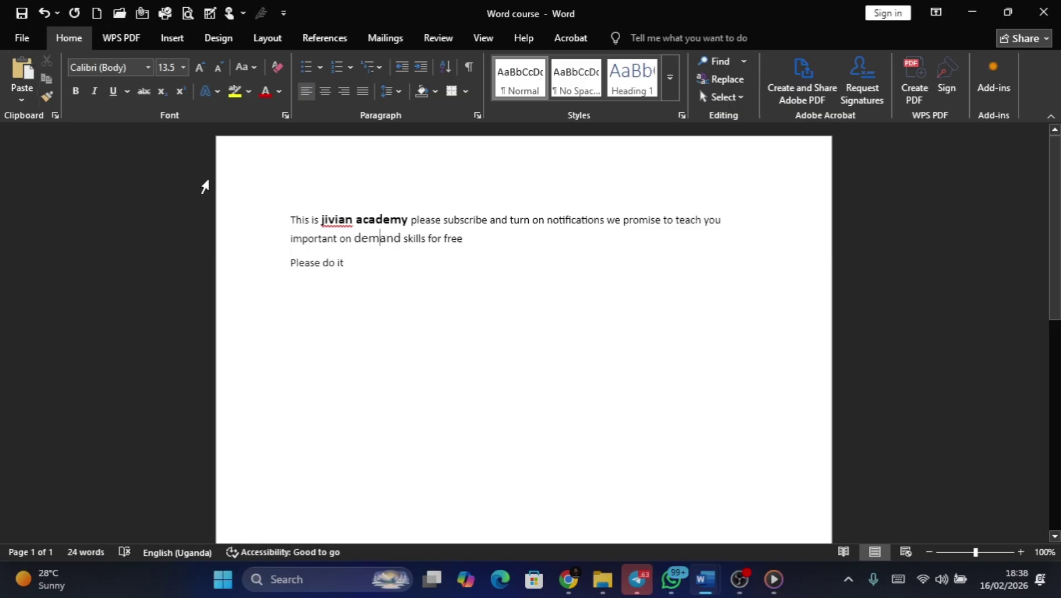
Select "jivian academy" in the first sentence to check its font size, clearing the selection again
{"action": "left_click_drag", "start_coordinate": [321, 219], "coordinate": [413, 220]}
{"action": "left_click", "coordinate": [394, 238]}
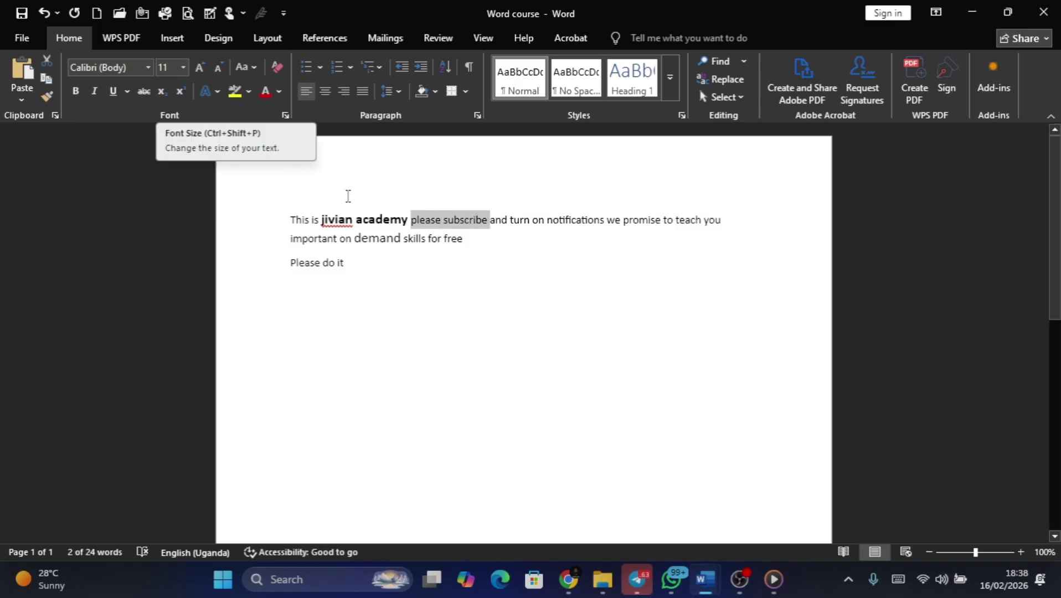
{"action": "left_click_drag", "start_coordinate": [409, 220], "coordinate": [321, 221]}
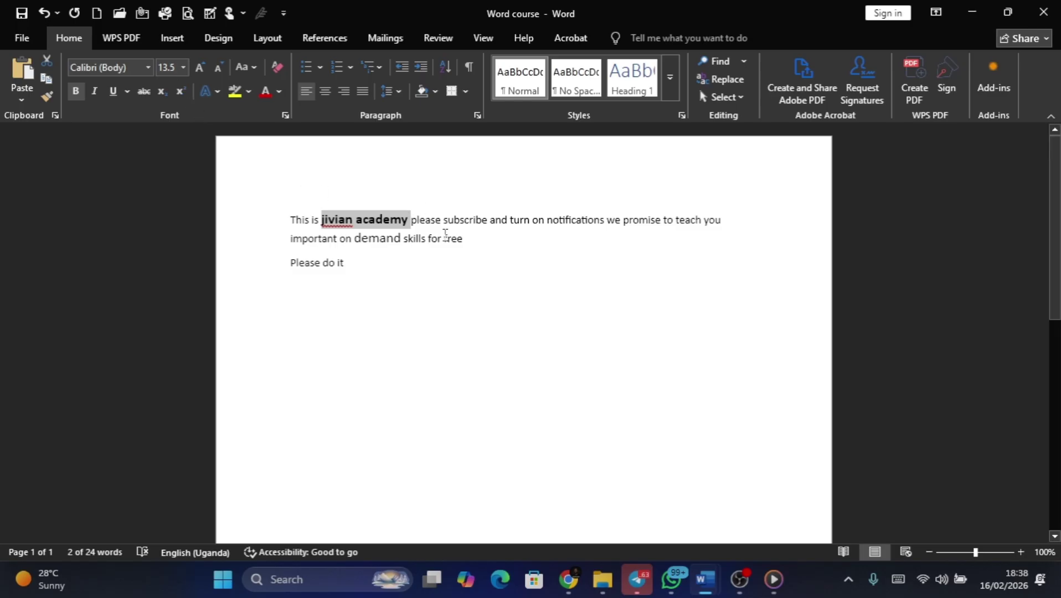
{"action": "left_click", "coordinate": [278, 219]}
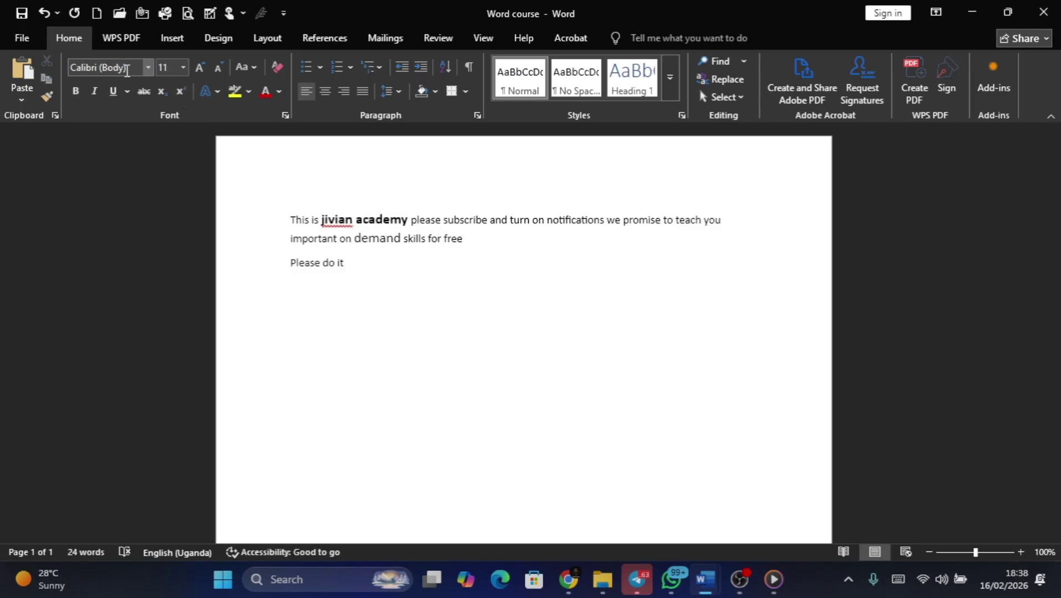
Select both paragraphs and change their font to Copperplate Gothic Bold after previewing other fonts
{"action": "left_click_drag", "start_coordinate": [292, 219], "coordinate": [338, 238]}
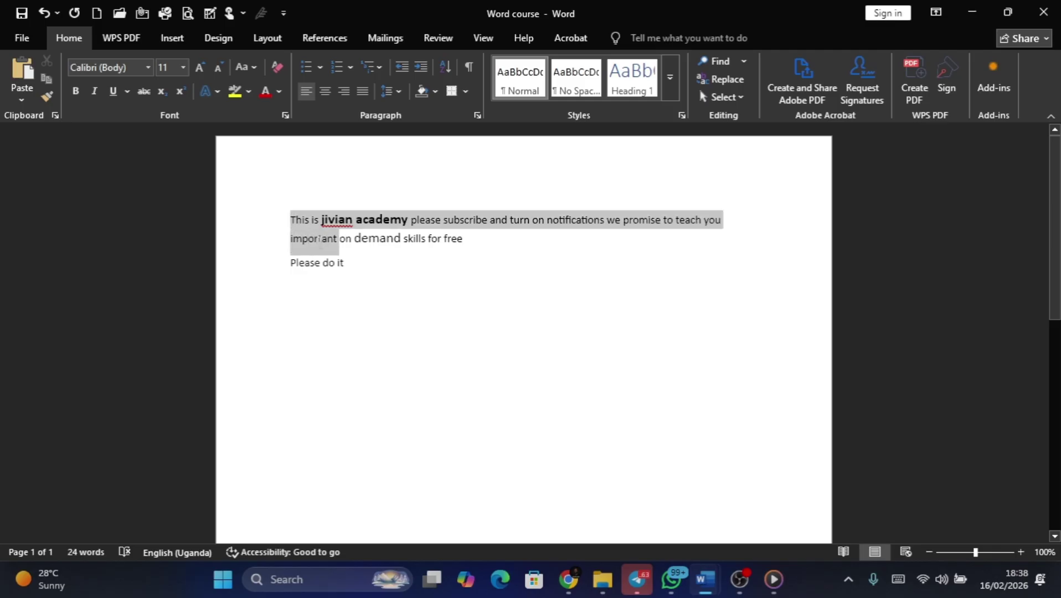
{"action": "left_click", "coordinate": [352, 275]}
{"action": "left_click_drag", "start_coordinate": [352, 274], "coordinate": [288, 218]}
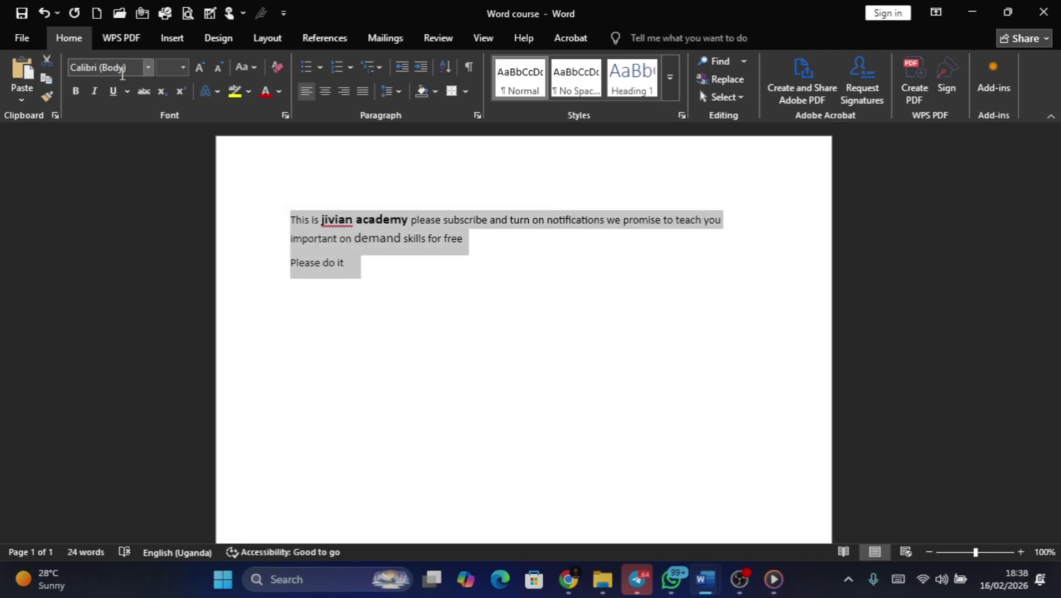
{"action": "left_click", "coordinate": [147, 67]}
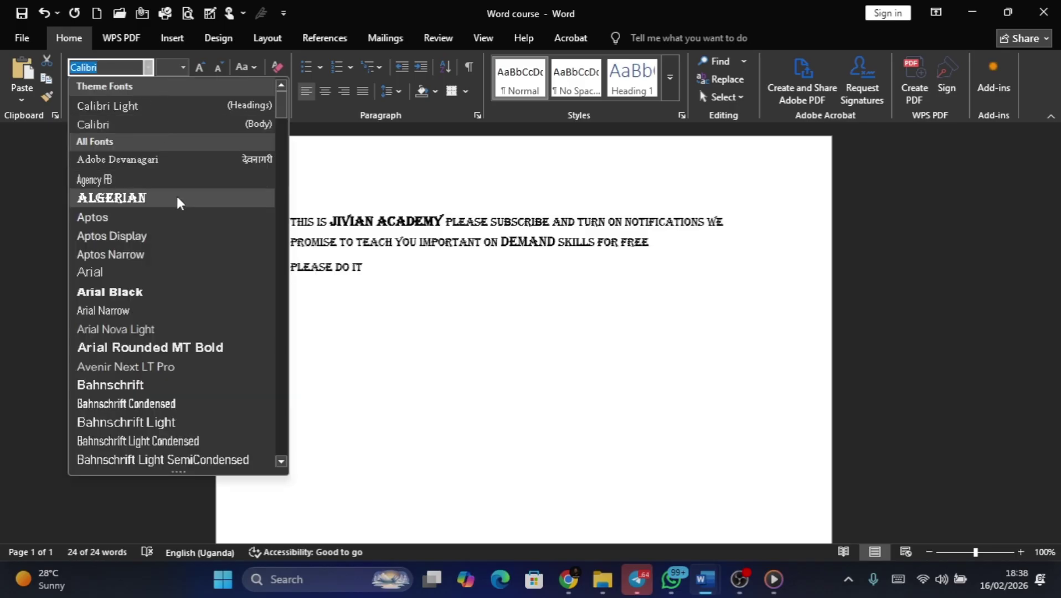
{"action": "scroll", "coordinate": [153, 243], "scroll_direction": "down", "scroll_amount": 7}
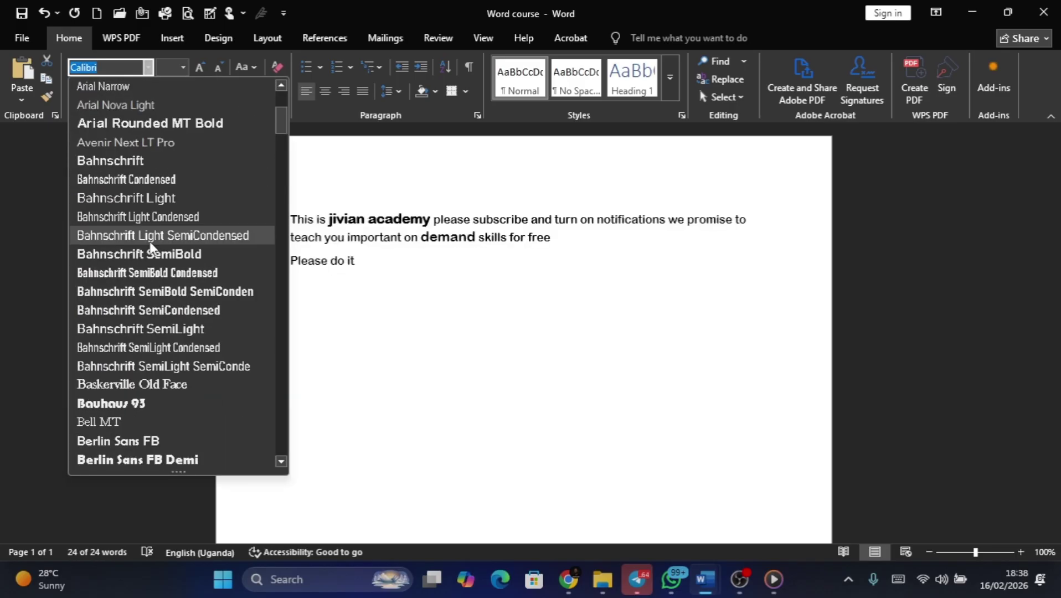
{"action": "scroll", "coordinate": [153, 253], "scroll_direction": "down", "scroll_amount": 20}
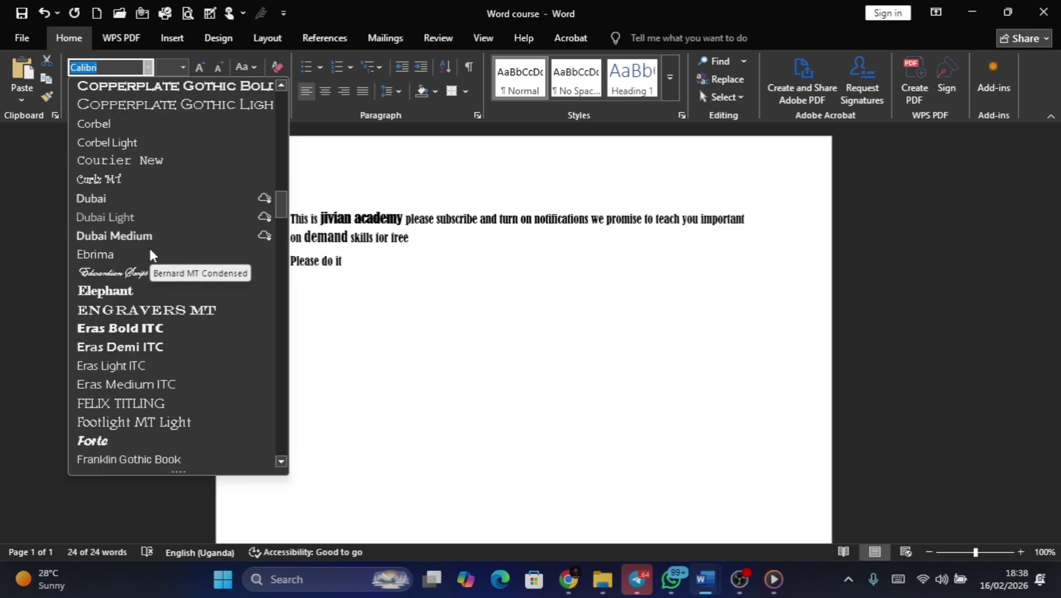
{"action": "scroll", "coordinate": [153, 253], "scroll_direction": "down", "scroll_amount": 4}
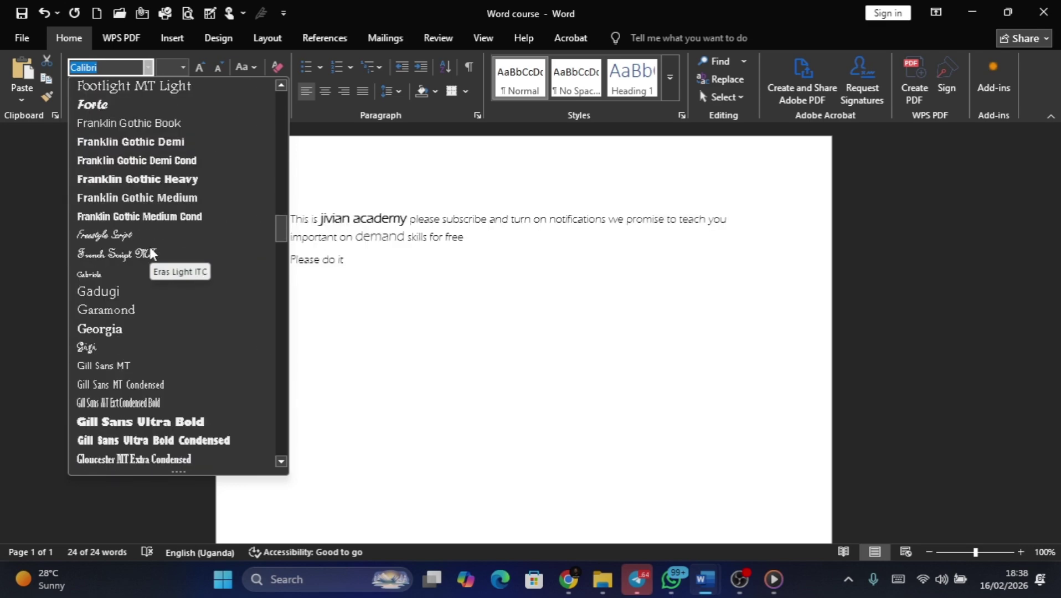
{"action": "scroll", "coordinate": [153, 254], "scroll_direction": "up", "scroll_amount": 5}
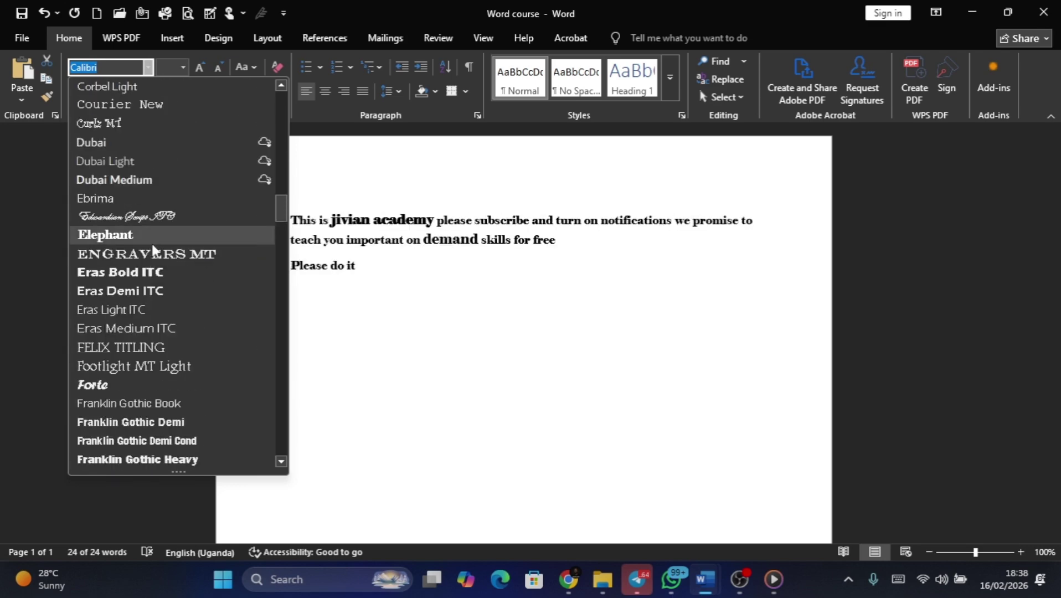
{"action": "scroll", "coordinate": [154, 251], "scroll_direction": "up", "scroll_amount": 3}
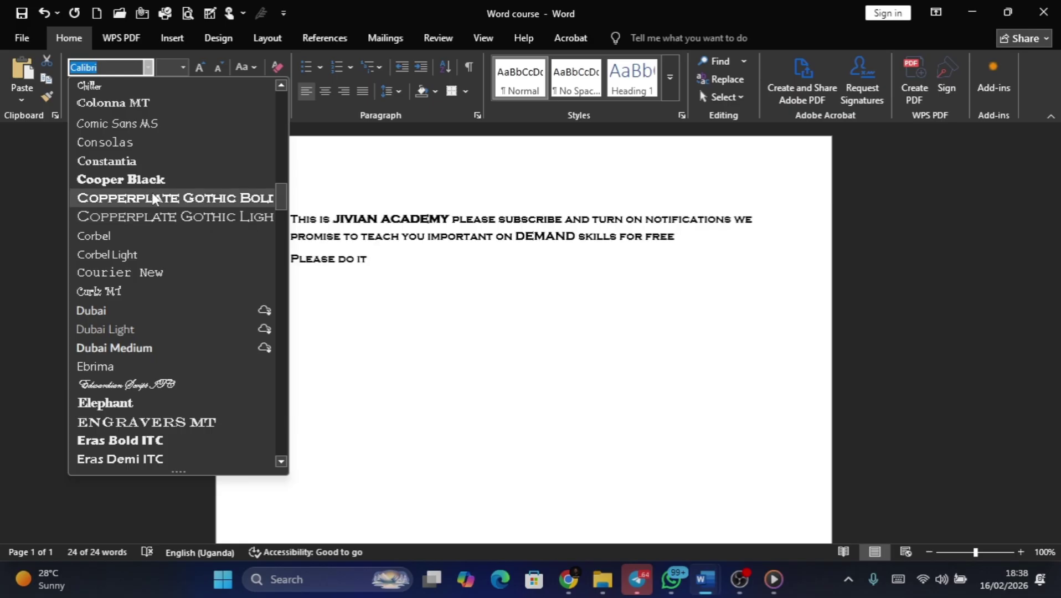
{"action": "left_click", "coordinate": [154, 198]}
{"action": "left_click", "coordinate": [561, 250]}
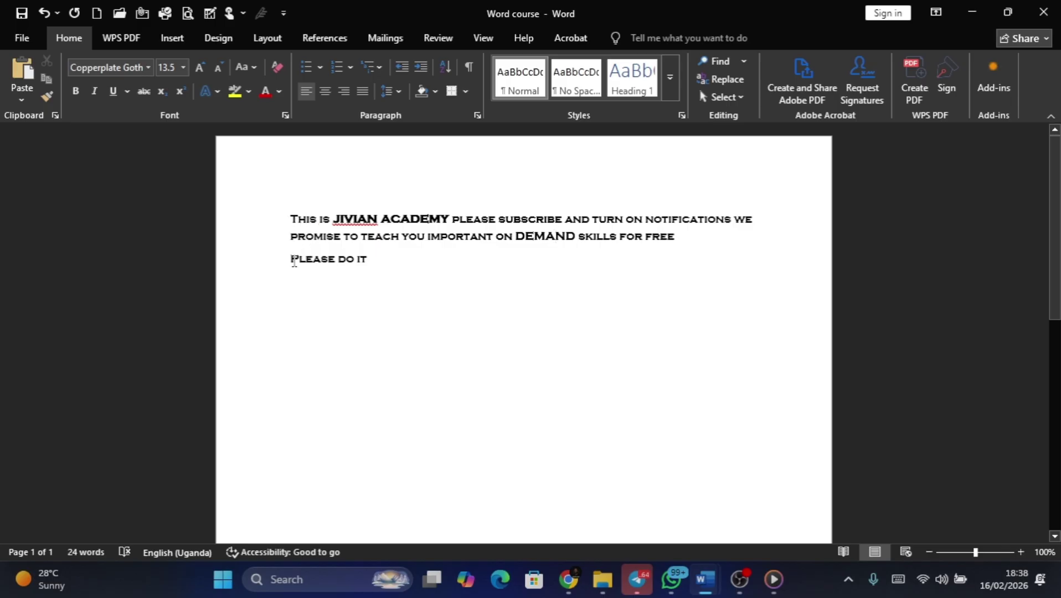
Make the second paragraph, "Please do it", italic and underlined
{"action": "left_click_drag", "start_coordinate": [294, 261], "coordinate": [408, 280]}
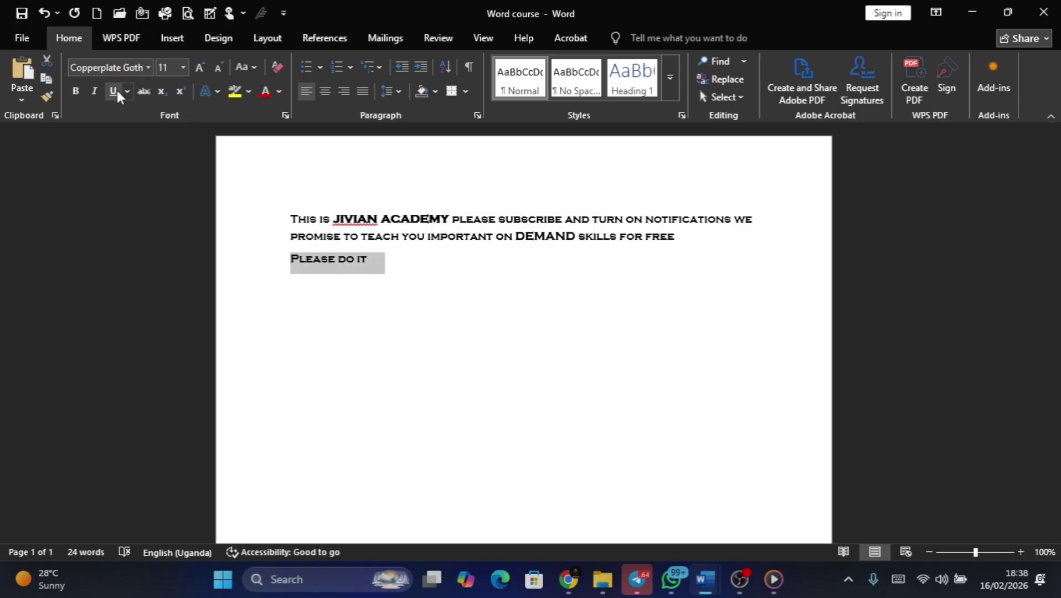
{"action": "left_click", "coordinate": [92, 91]}
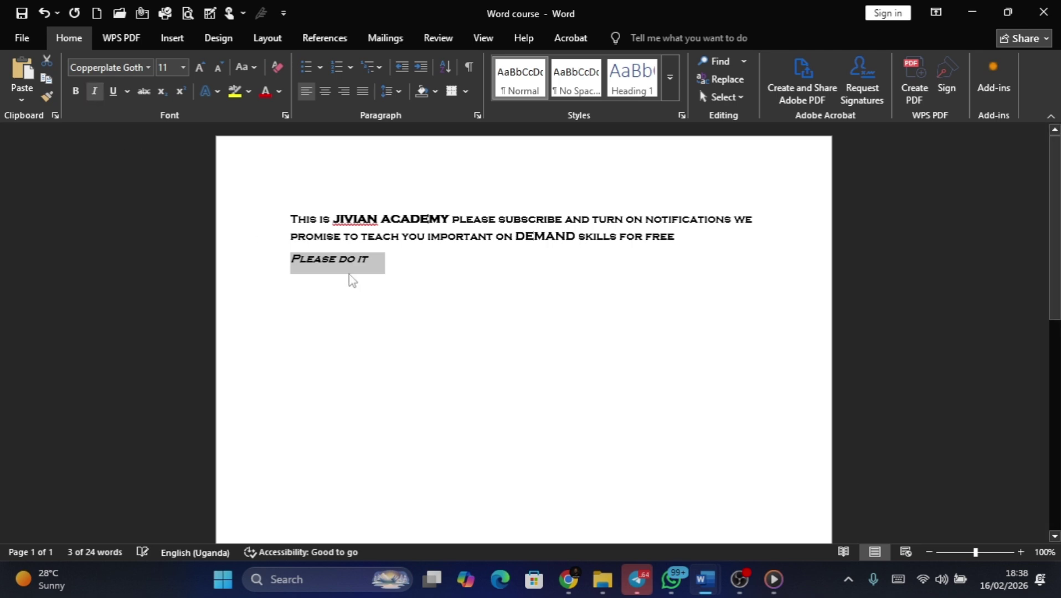
{"action": "left_click", "coordinate": [111, 91]}
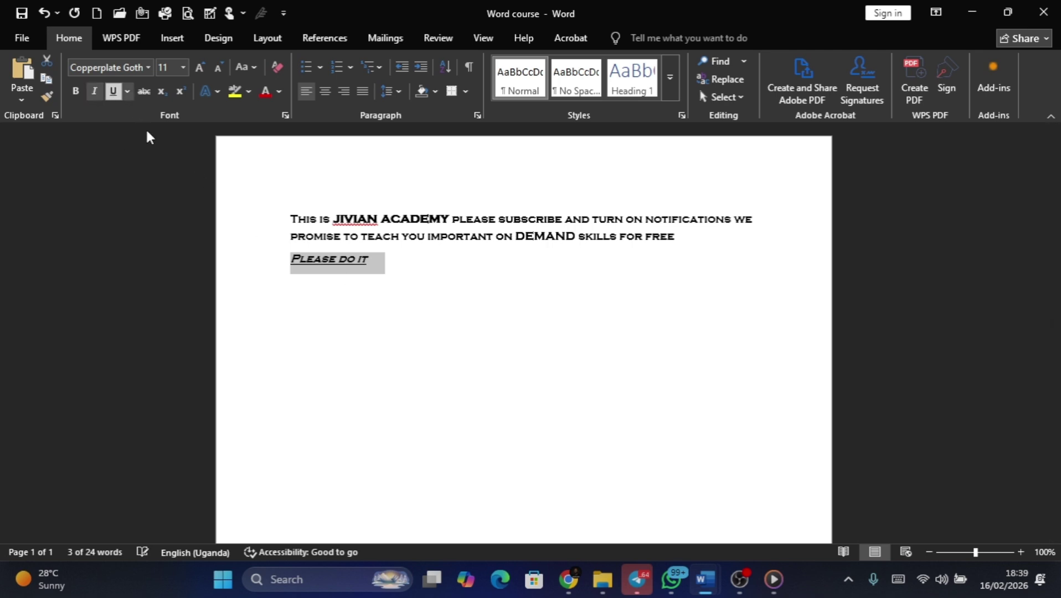
{"action": "left_click", "coordinate": [420, 272]}
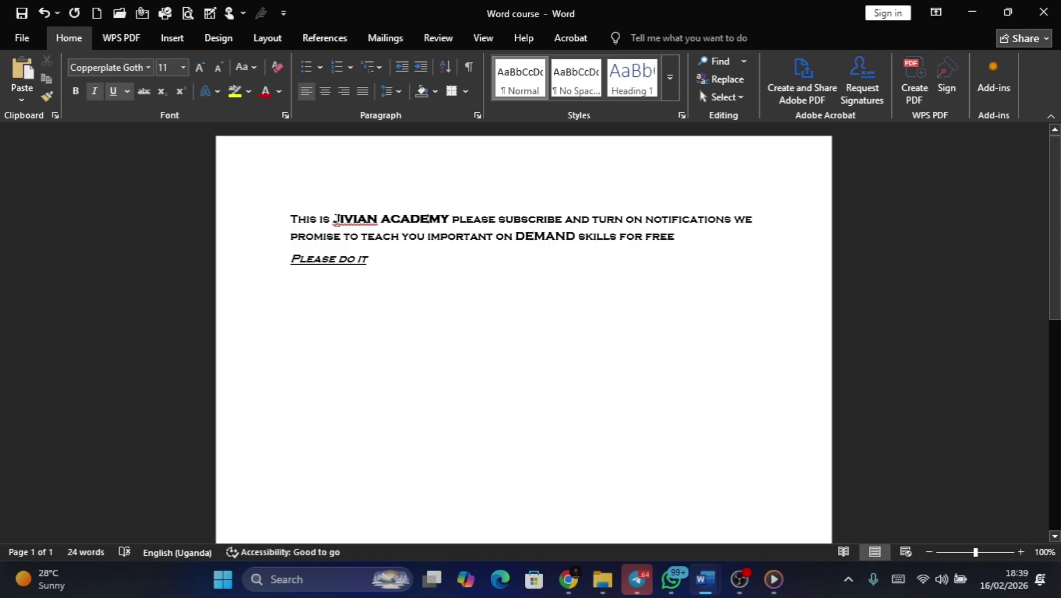
Apply strikethrough to "jivian academy" and place the cursor at the end of "Please do it"
{"action": "left_click_drag", "start_coordinate": [335, 219], "coordinate": [450, 220]}
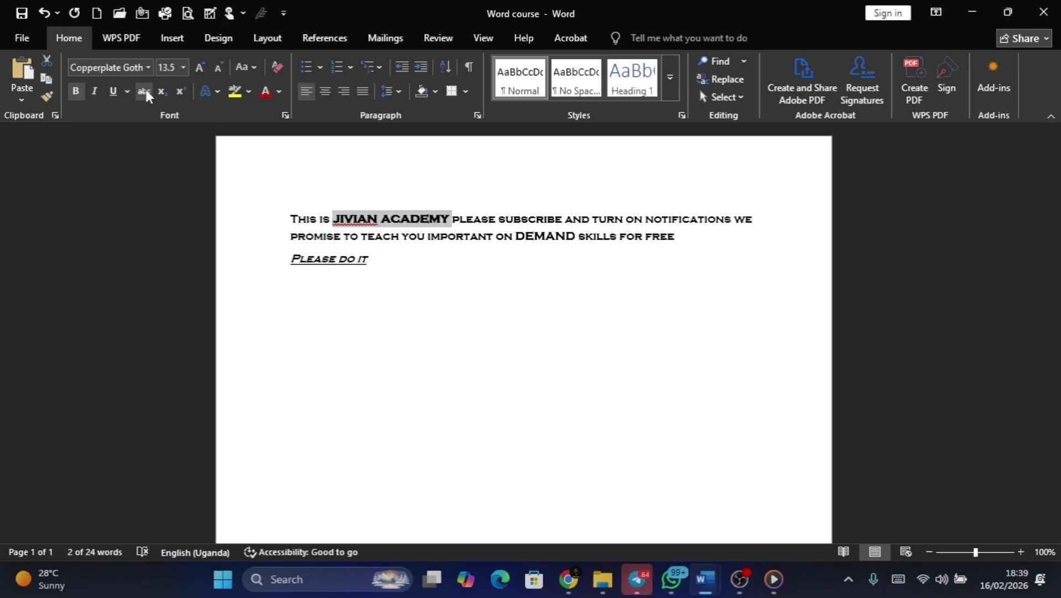
{"action": "left_click", "coordinate": [145, 94]}
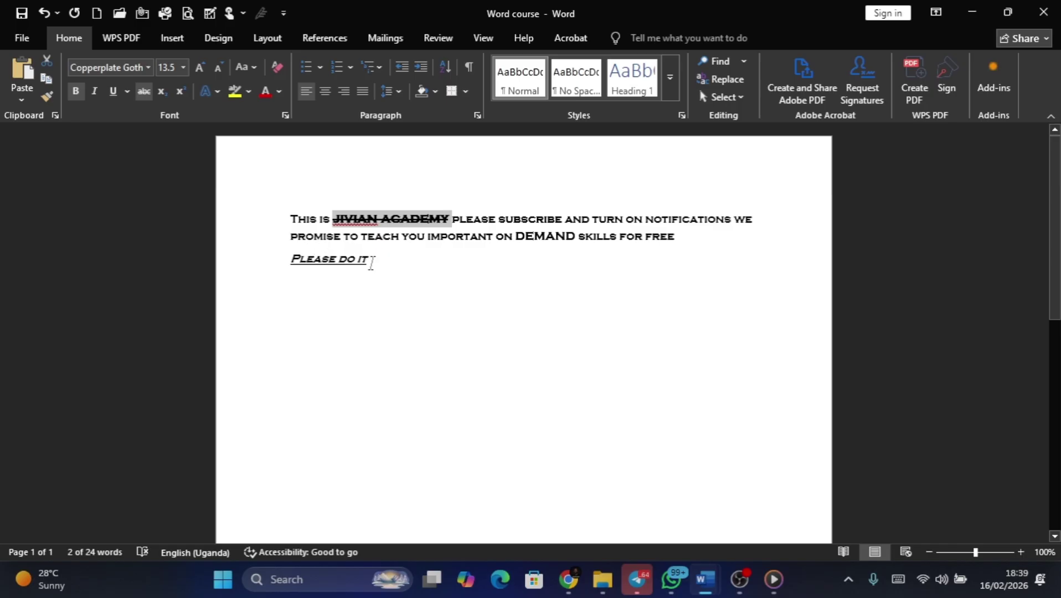
{"action": "left_click", "coordinate": [388, 264]}
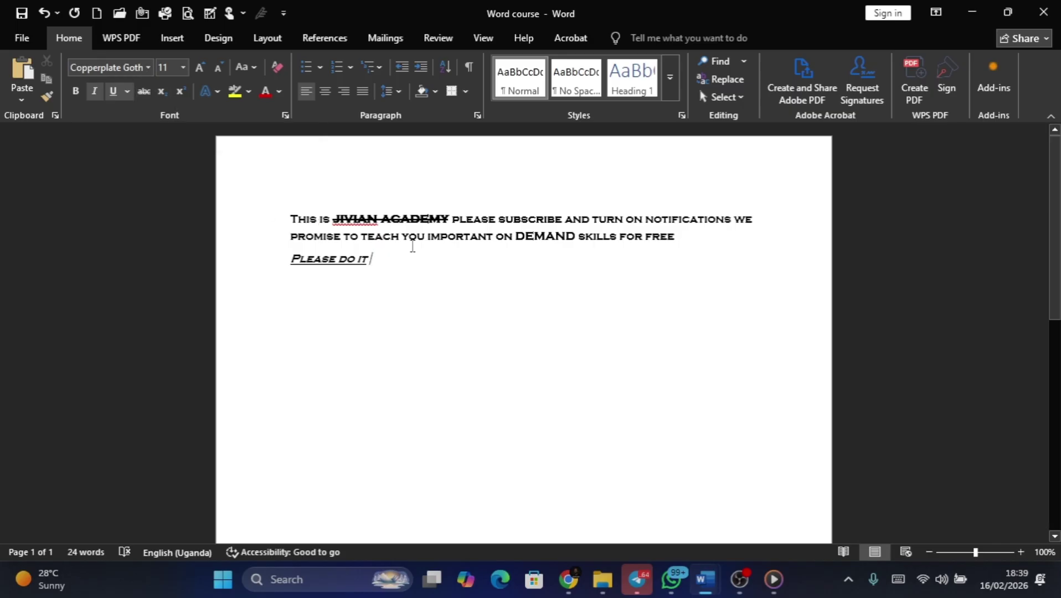
Leave a blank line below "Please do it" and enter "2" followed by a superscript "rd" in Calibri
{"action": "key", "text": "Return"}
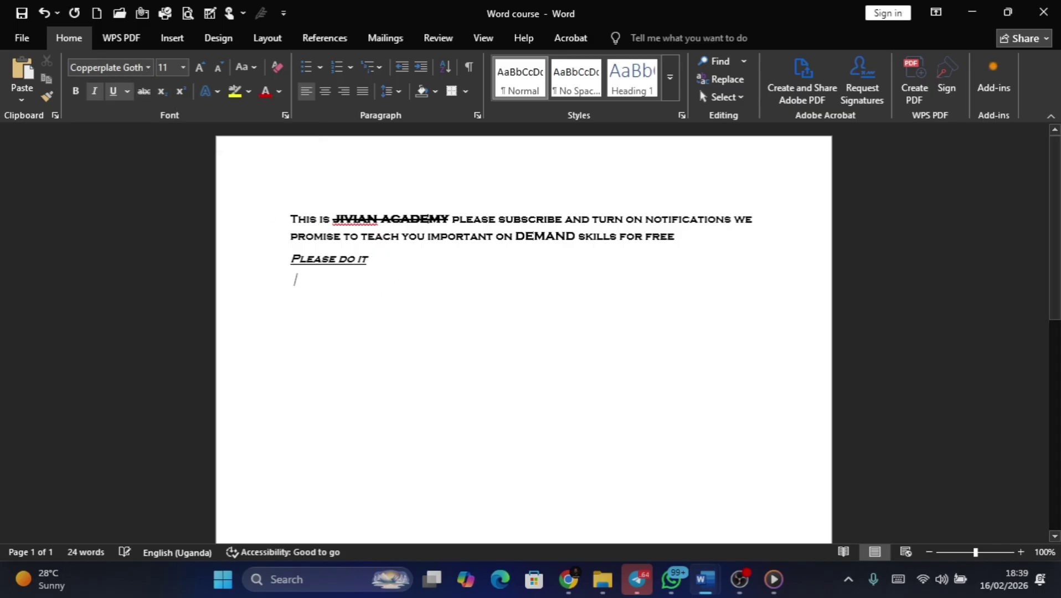
{"action": "key", "text": "Return"}
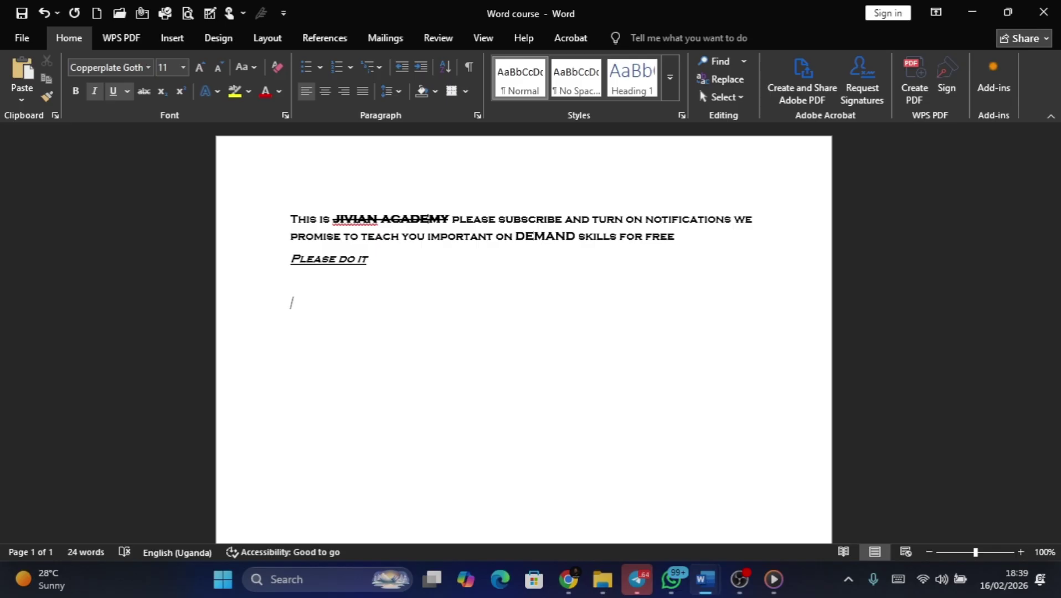
{"action": "type", "text": "2"}
{"action": "left_click", "coordinate": [148, 67]}
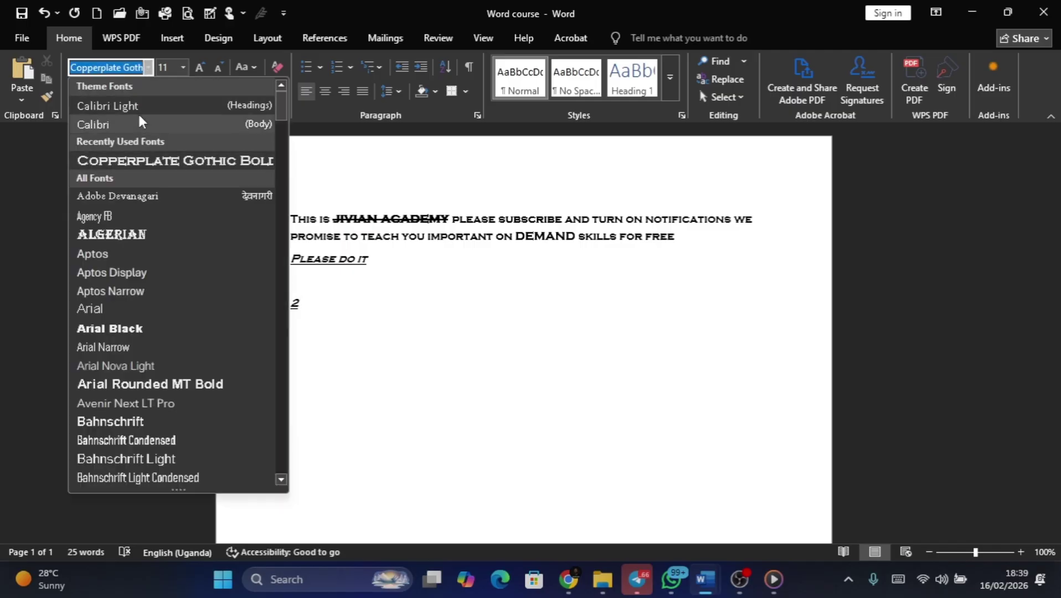
{"action": "left_click", "coordinate": [138, 119]}
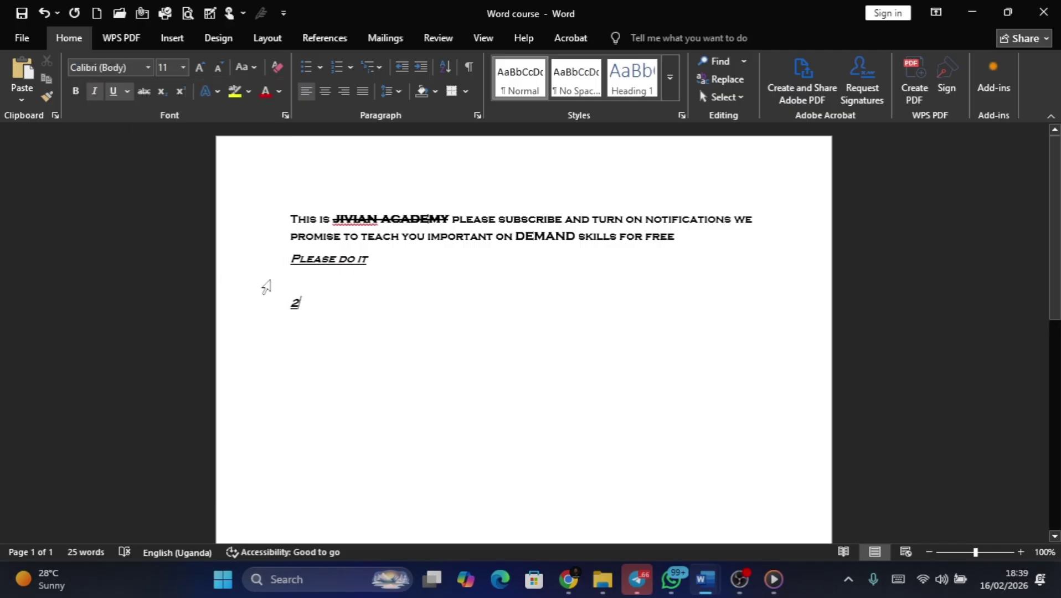
{"action": "type", "text": "rd"}
{"action": "left_click_drag", "start_coordinate": [310, 300], "coordinate": [314, 301]}
{"action": "left_click", "coordinate": [186, 86]}
{"action": "left_click", "coordinate": [313, 305]}
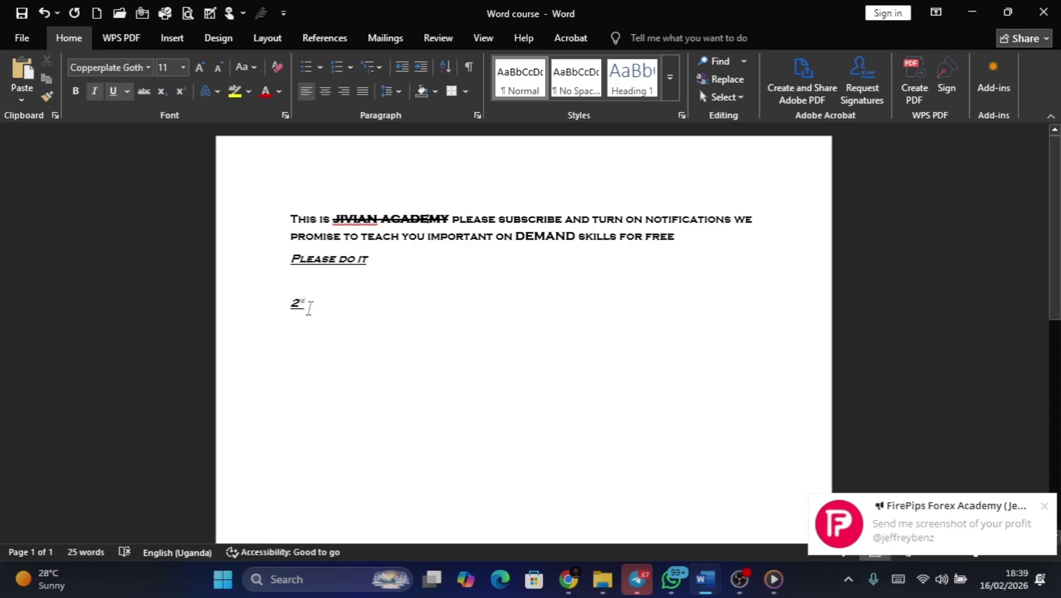
Set the font size of the whole "2rd" entry to 26
{"action": "left_click_drag", "start_coordinate": [292, 299], "coordinate": [317, 318]}
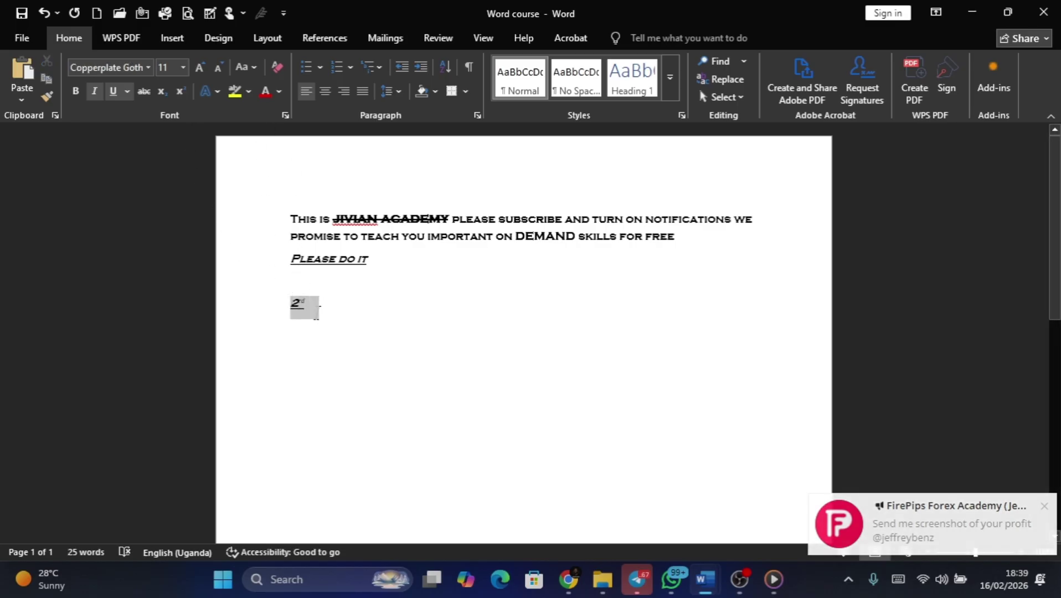
{"action": "left_click", "coordinate": [183, 67]}
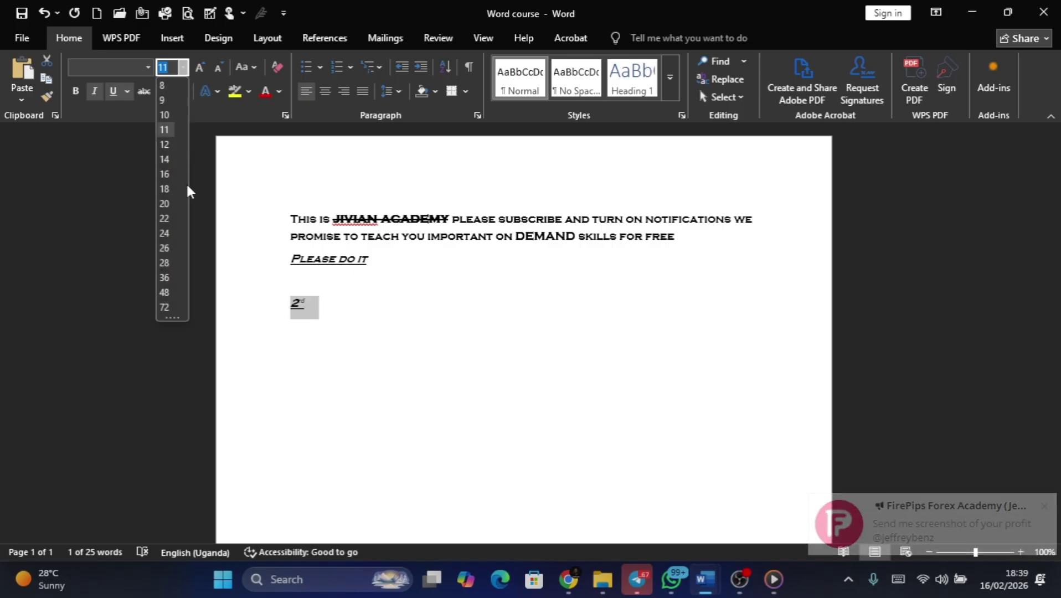
{"action": "left_click", "coordinate": [167, 250]}
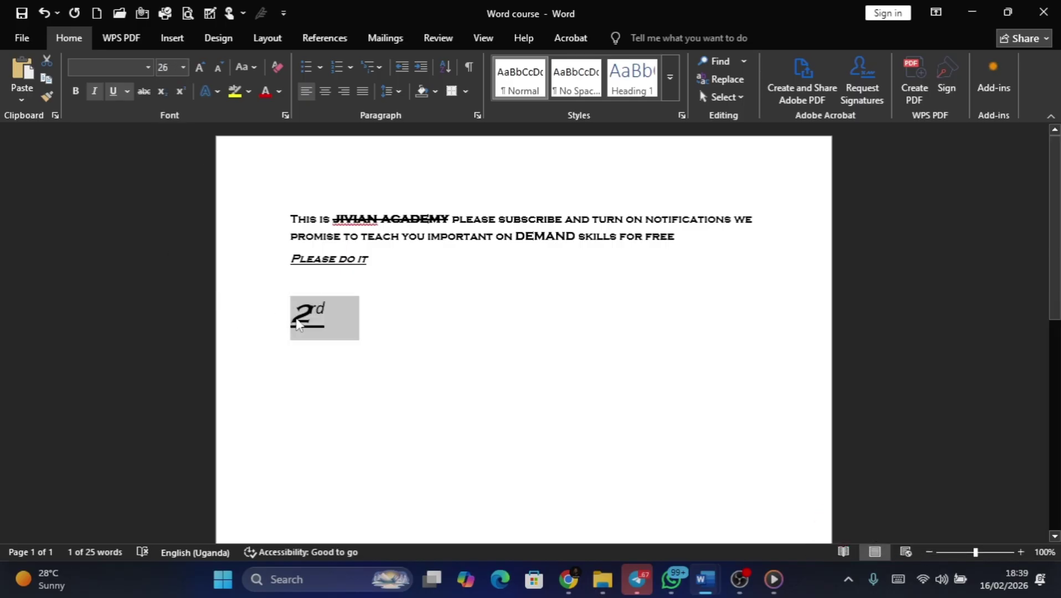
{"action": "left_click", "coordinate": [337, 309]}
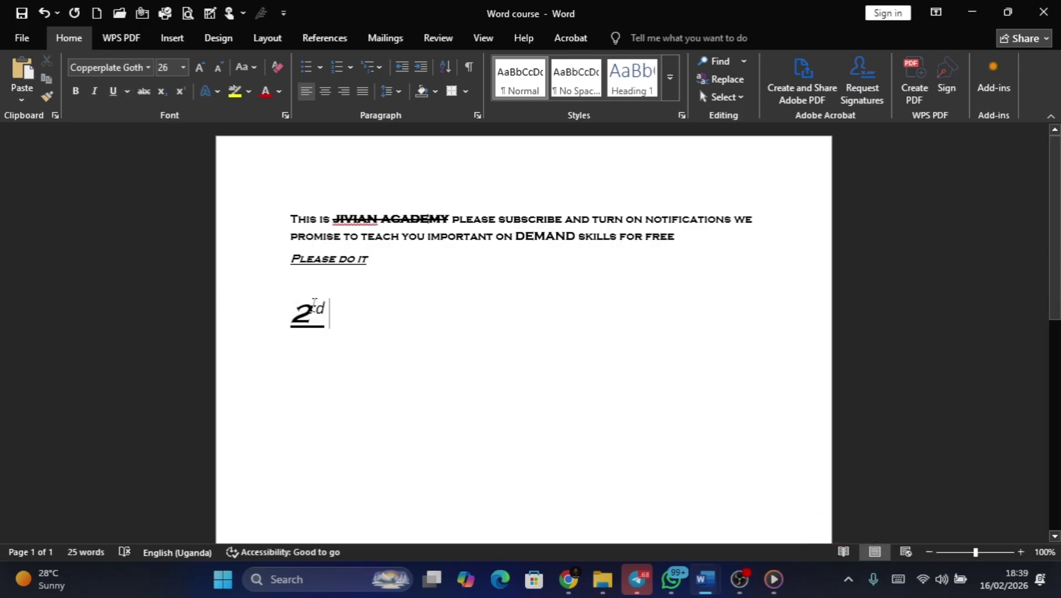
Change the font of the whole "2rd" entry to Aptos Display
{"action": "left_click", "coordinate": [314, 304]}
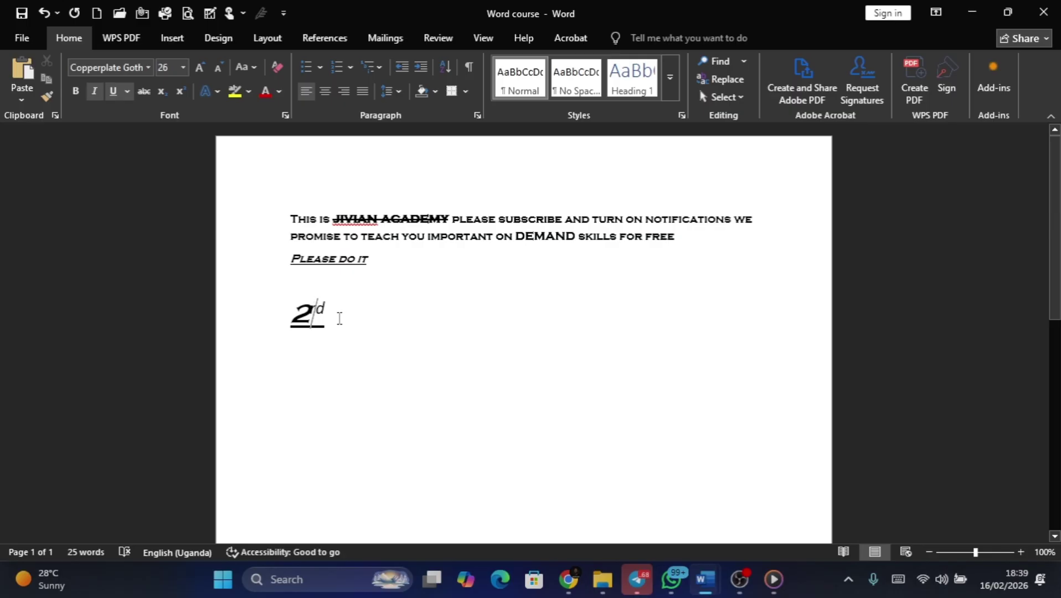
{"action": "left_click_drag", "start_coordinate": [334, 315], "coordinate": [289, 317]}
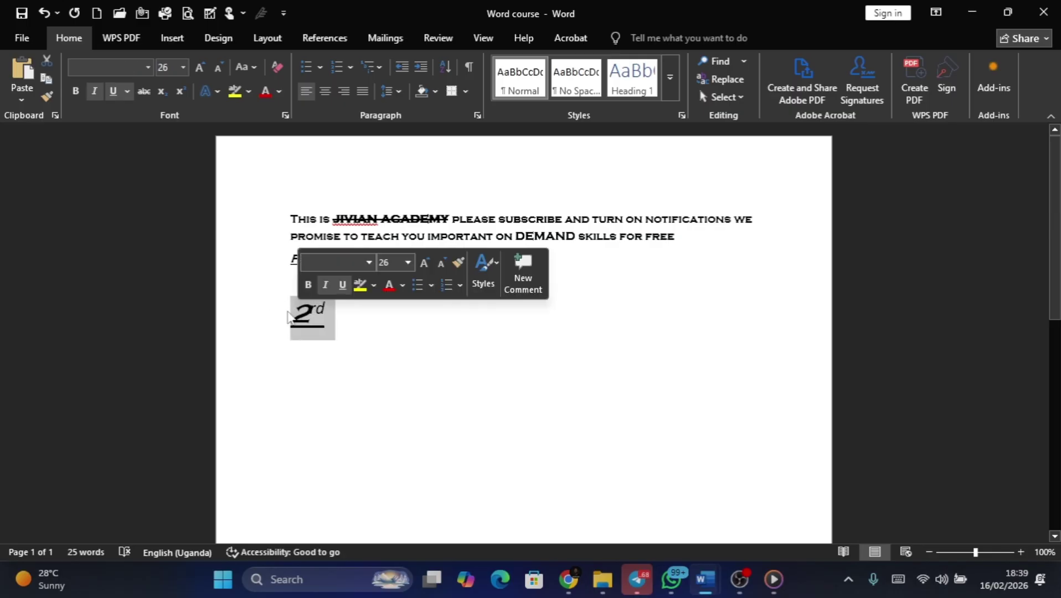
{"action": "left_click", "coordinate": [148, 66]}
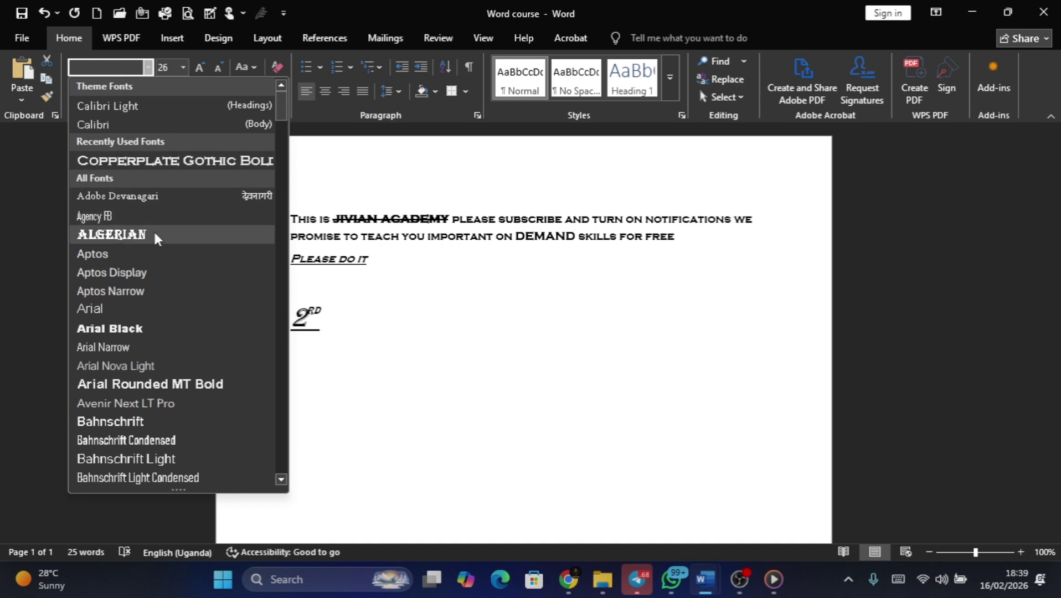
{"action": "left_click", "coordinate": [150, 271]}
{"action": "left_click", "coordinate": [393, 332]}
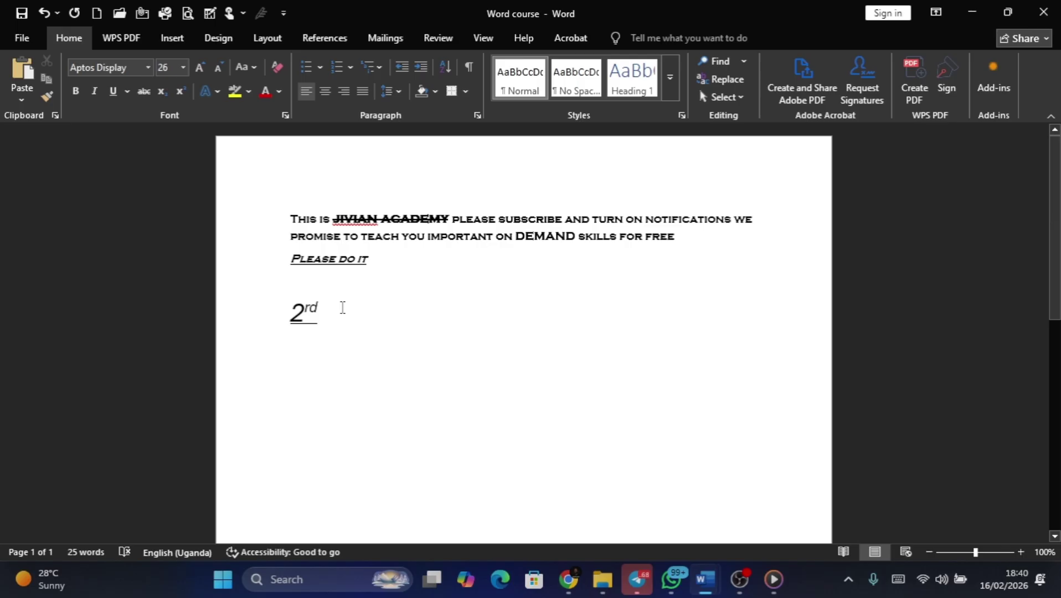
Enter "H2O" after "2rd" on the same line and make its "2" a subscript
{"action": "type", "text": "H"}
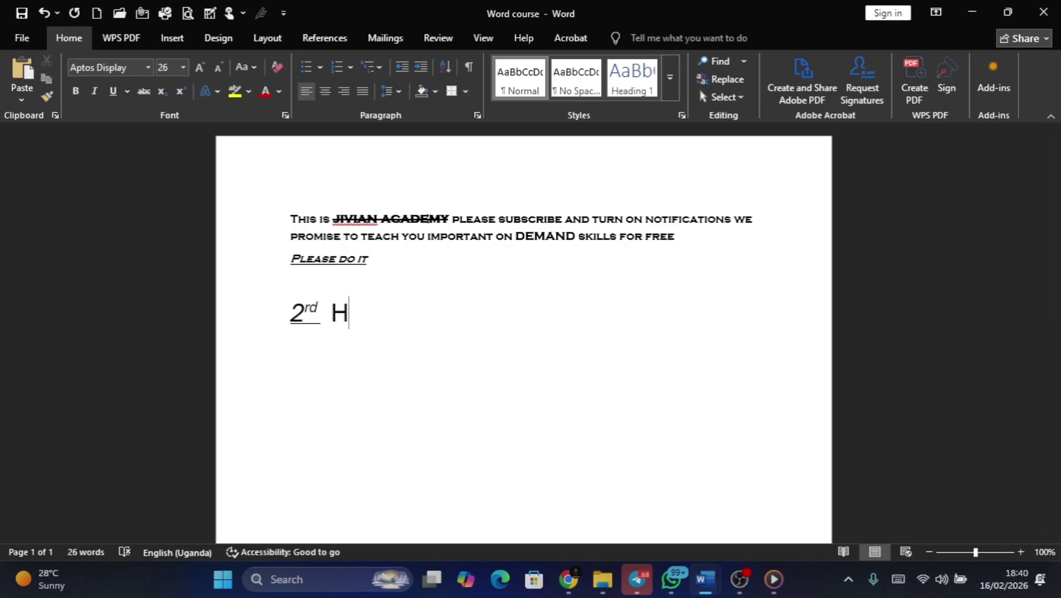
{"action": "type", "text": "2O"}
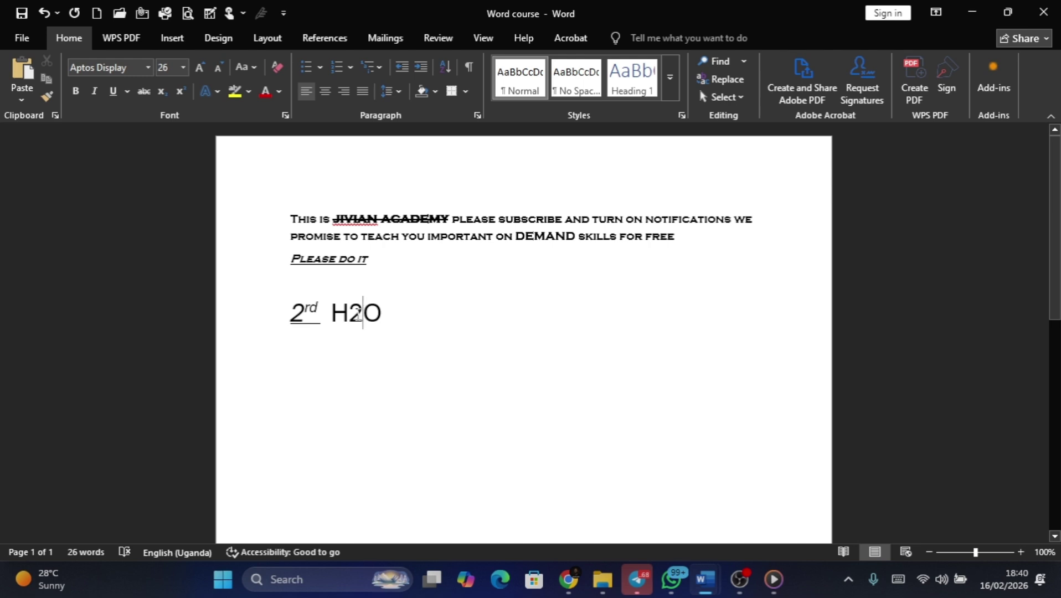
{"action": "mouse_move", "coordinate": [364, 313]}
{"action": "left_mouse_down"}
{"action": "mouse_move", "coordinate": [331, 315]}
{"action": "mouse_move", "coordinate": [352, 316]}
{"action": "left_mouse_up"}
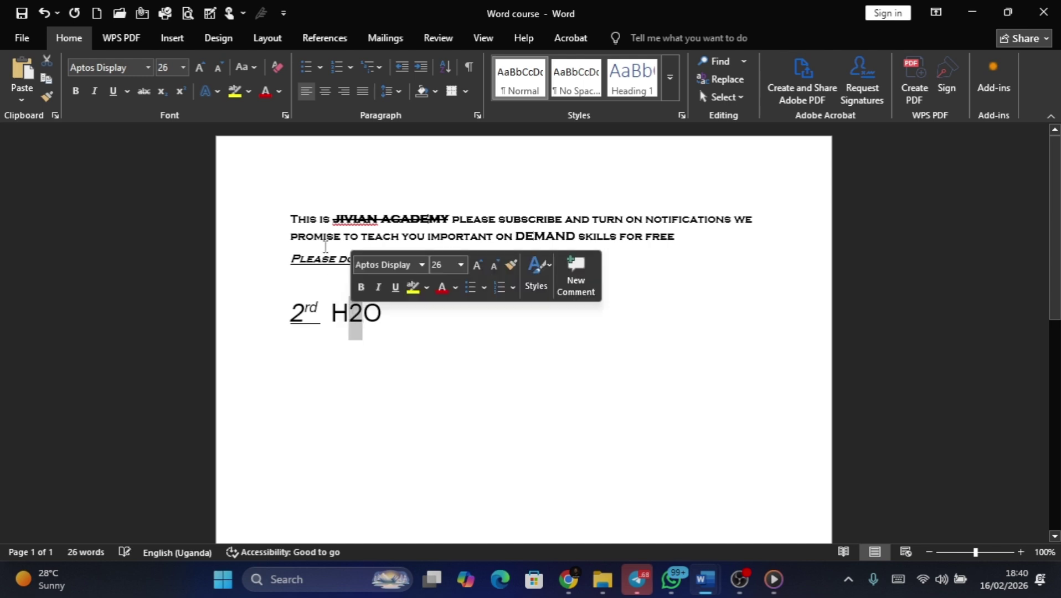
{"action": "left_click", "coordinate": [163, 92]}
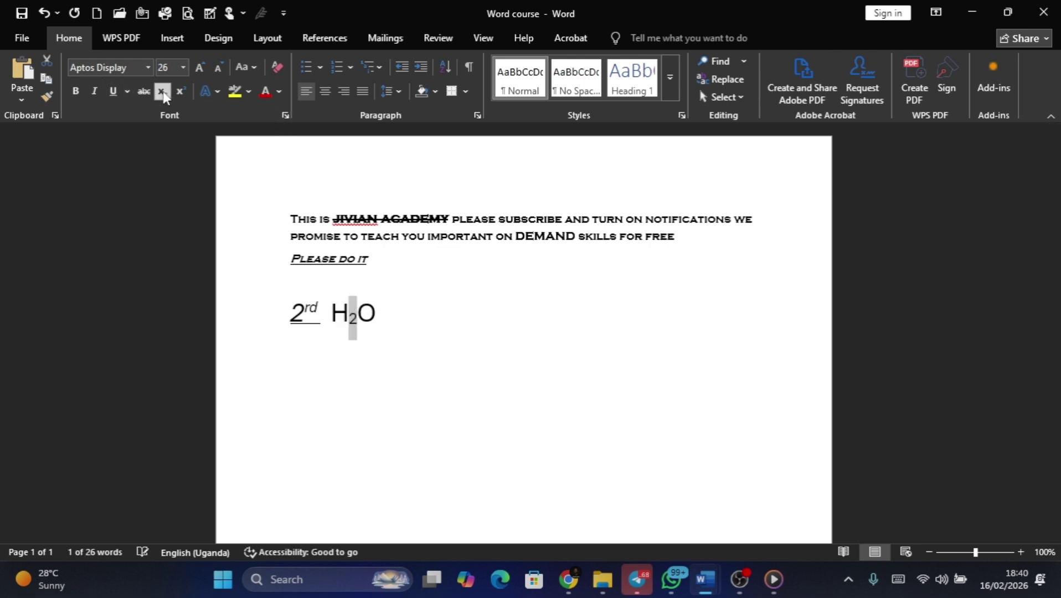
{"action": "left_click", "coordinate": [392, 315]}
{"action": "left_click_drag", "start_coordinate": [391, 315], "coordinate": [331, 315]}
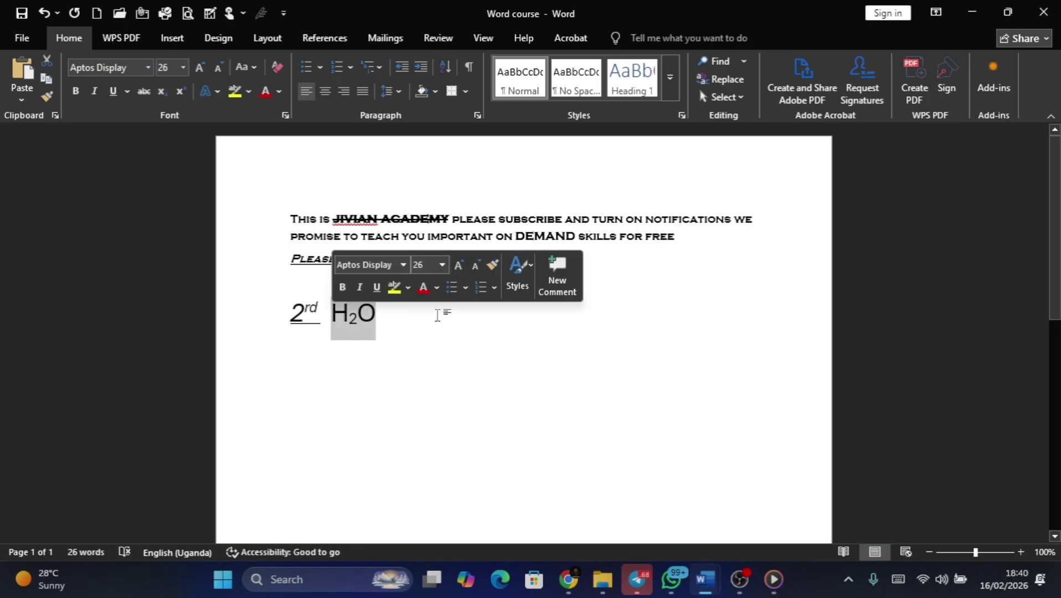
{"action": "left_click", "coordinate": [443, 348]}
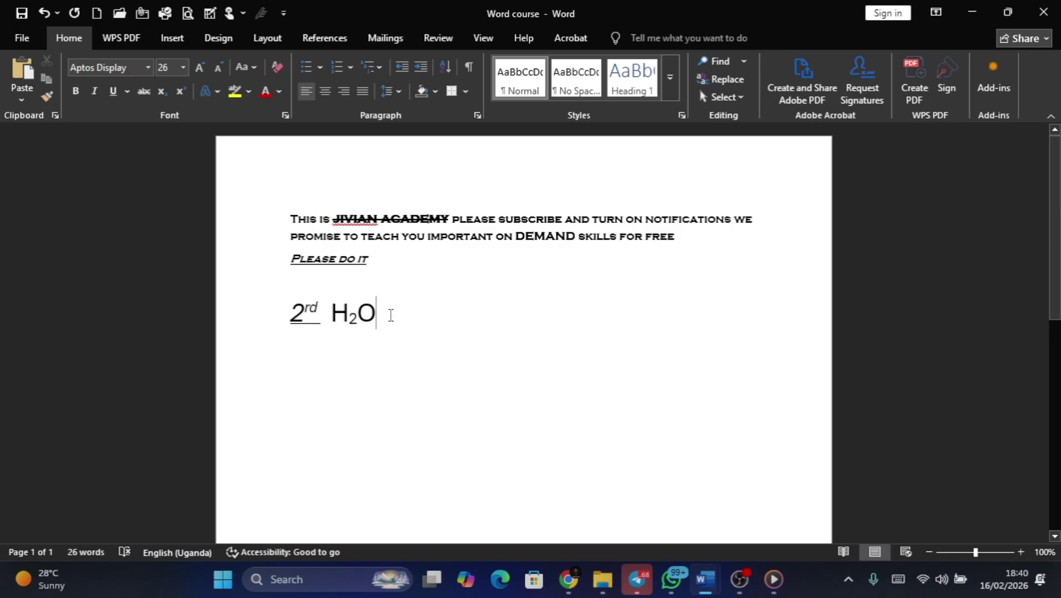
Set the font color of "H2O" to dark red
{"action": "left_click_drag", "start_coordinate": [392, 315], "coordinate": [331, 316]}
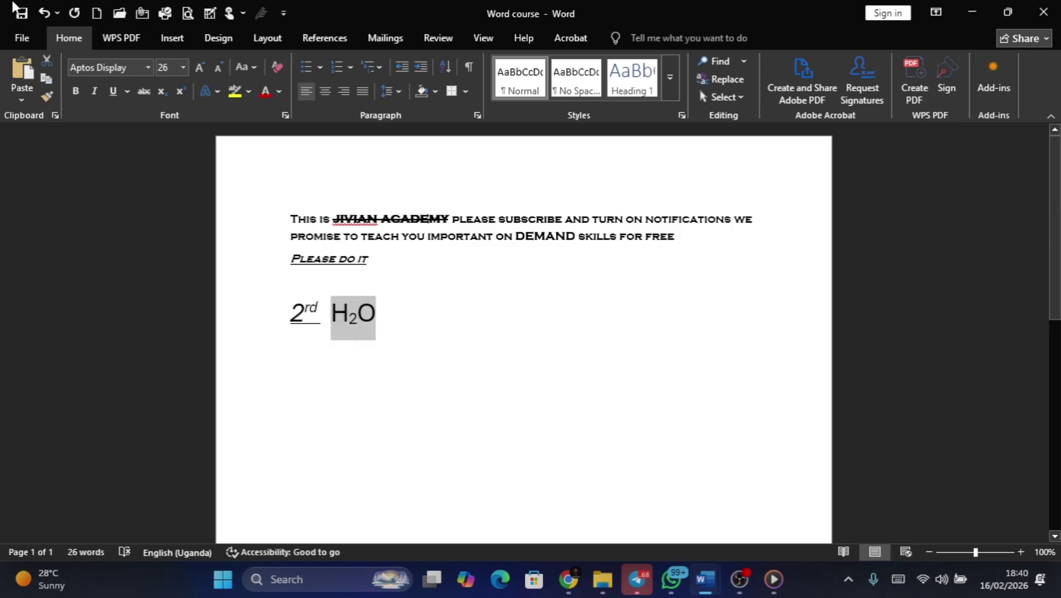
{"action": "left_click", "coordinate": [279, 92]}
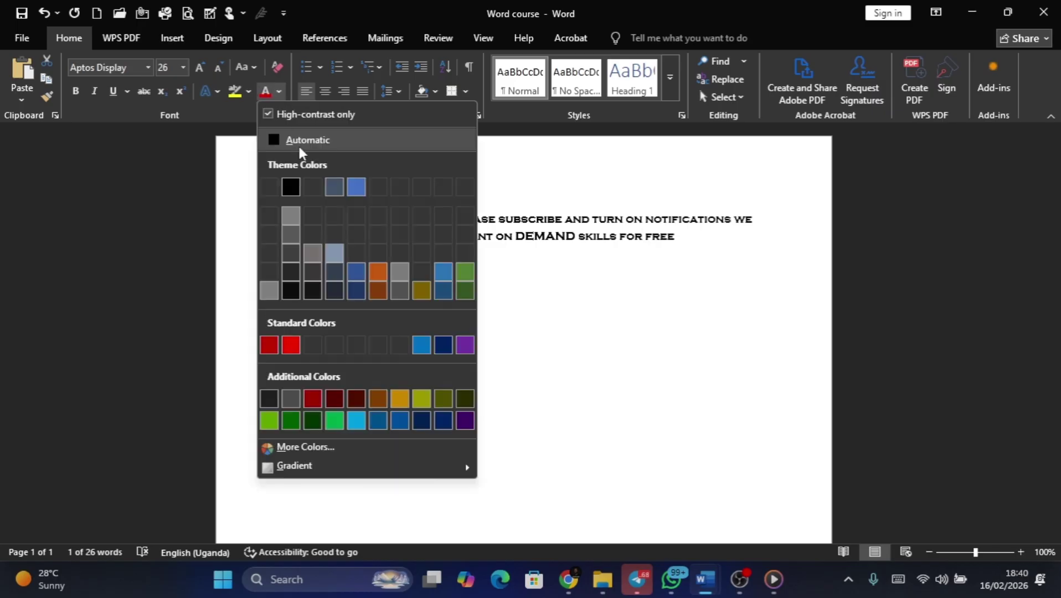
{"action": "left_click", "coordinate": [312, 400]}
{"action": "left_click", "coordinate": [389, 318]}
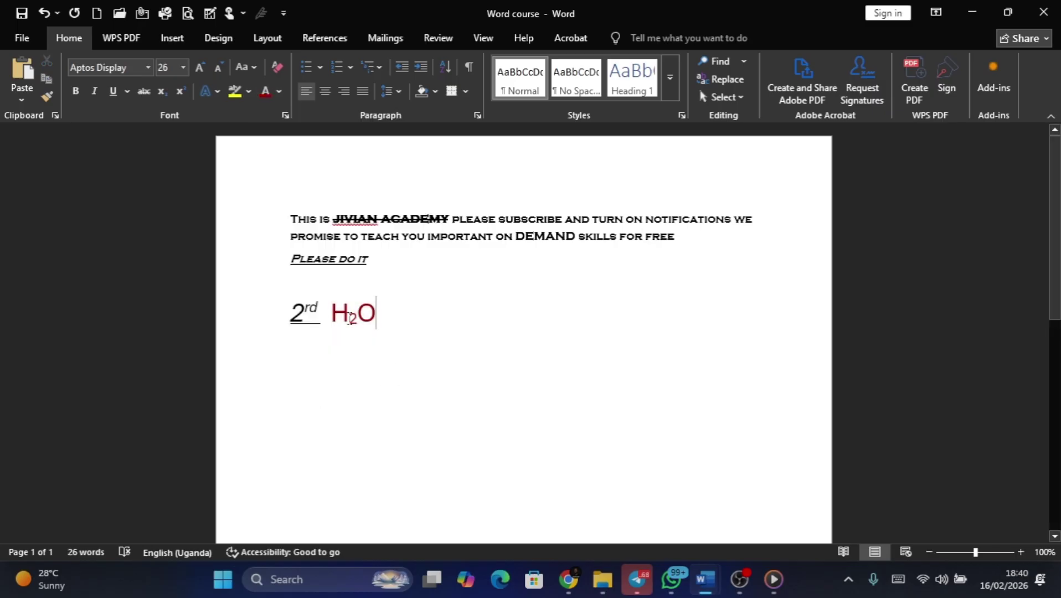
Highlight "H2O" in bright green
{"action": "left_click_drag", "start_coordinate": [389, 319], "coordinate": [331, 317]}
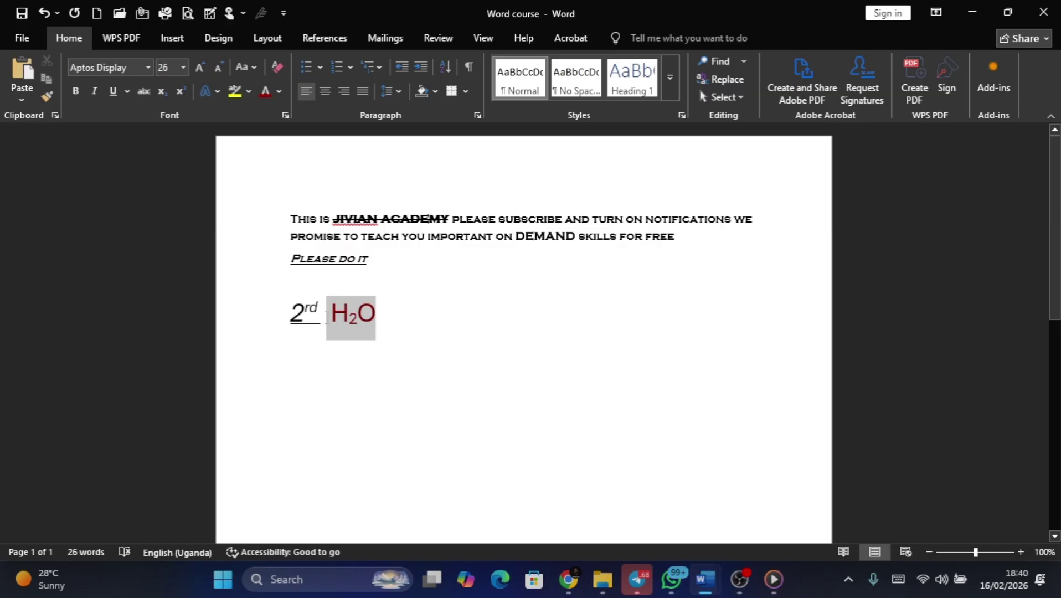
{"action": "left_click", "coordinate": [249, 91]}
{"action": "left_click", "coordinate": [263, 142]}
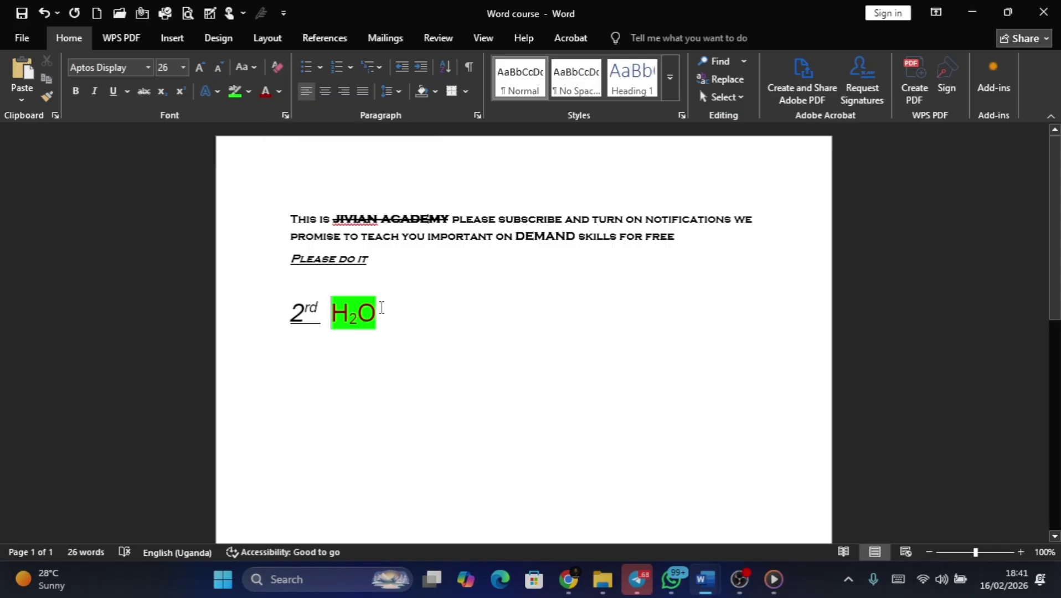
Try clearing all formatting from "H2O" and undo the clearing
{"action": "left_click_drag", "start_coordinate": [381, 310], "coordinate": [327, 316]}
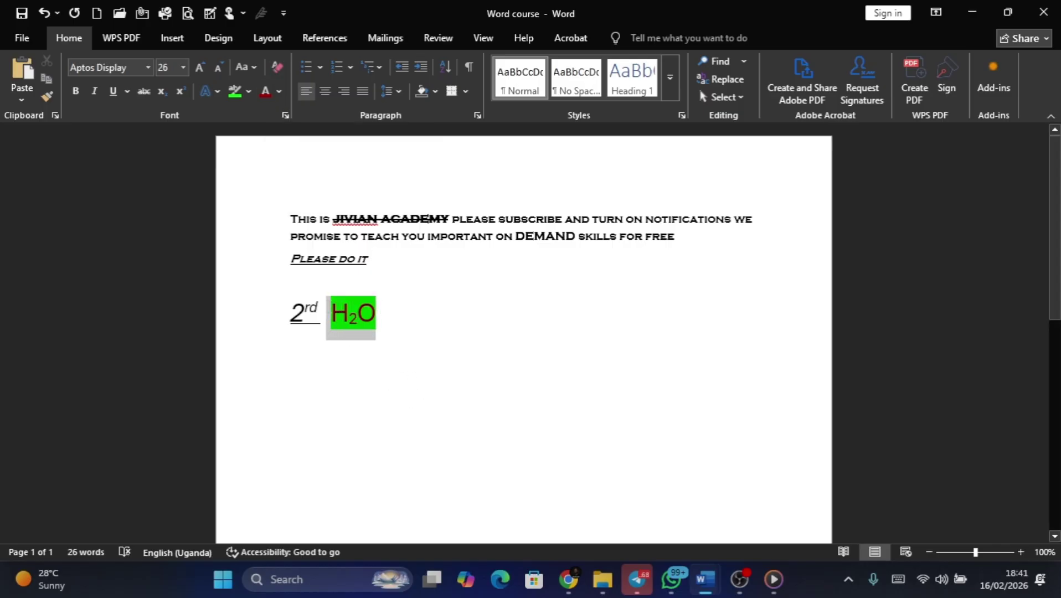
{"action": "left_click", "coordinate": [276, 67]}
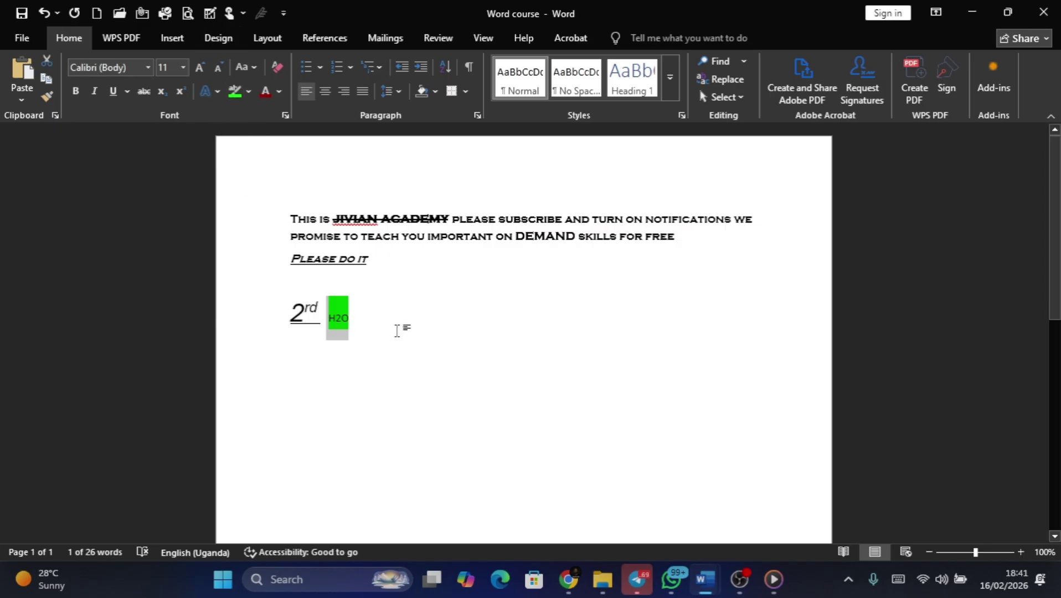
{"action": "left_click", "coordinate": [342, 277]}
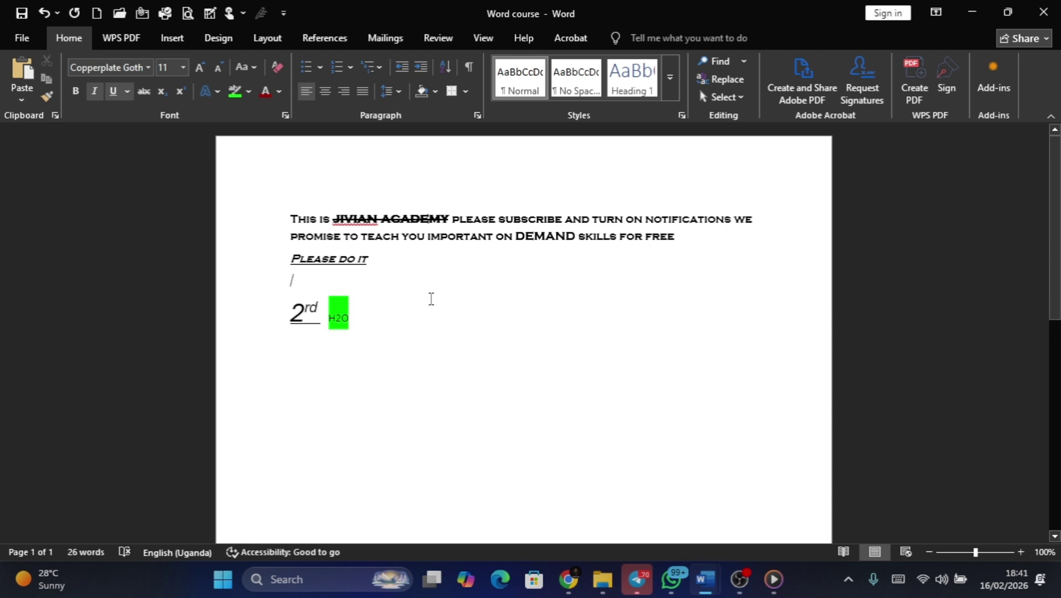
{"action": "key", "text": "ctrl+z"}
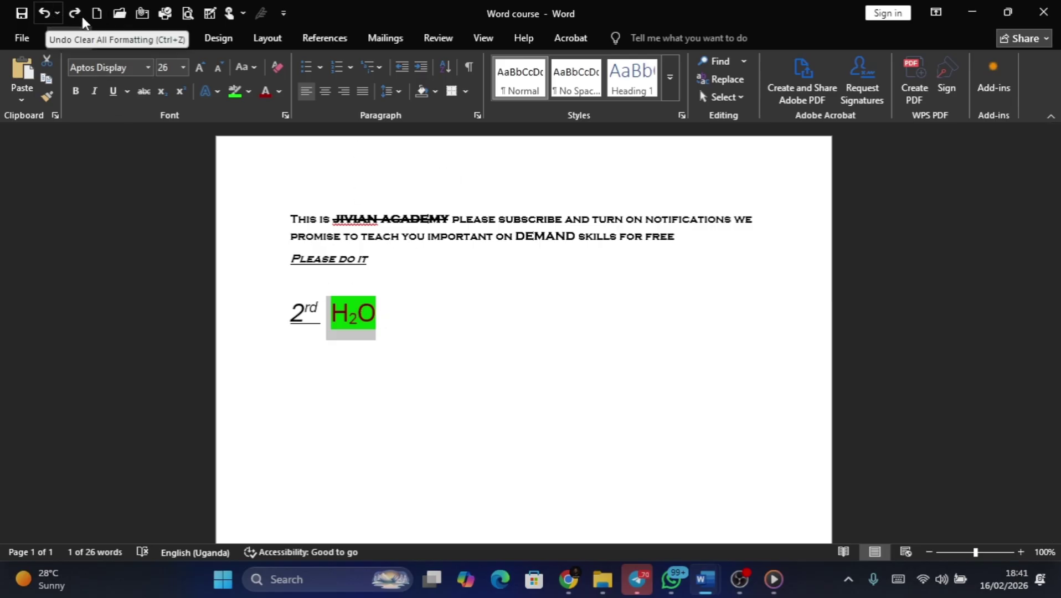
Undo and redo the green highlight on "H2O" several times, ending with a redo
{"action": "left_click", "coordinate": [45, 13]}
{"action": "left_click", "coordinate": [47, 14]}
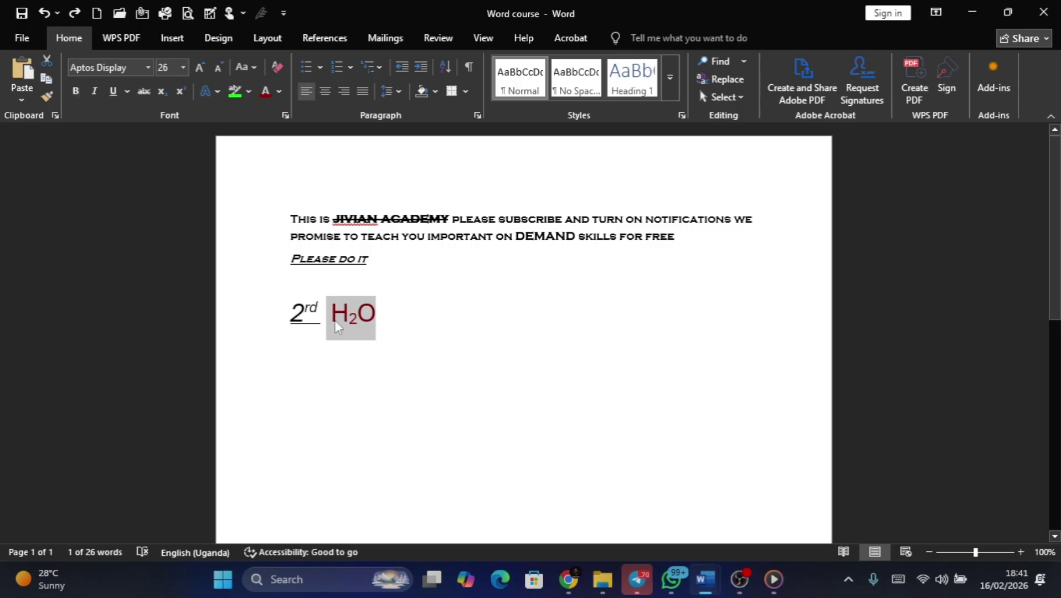
{"action": "left_click", "coordinate": [73, 13]}
{"action": "left_click", "coordinate": [44, 12]}
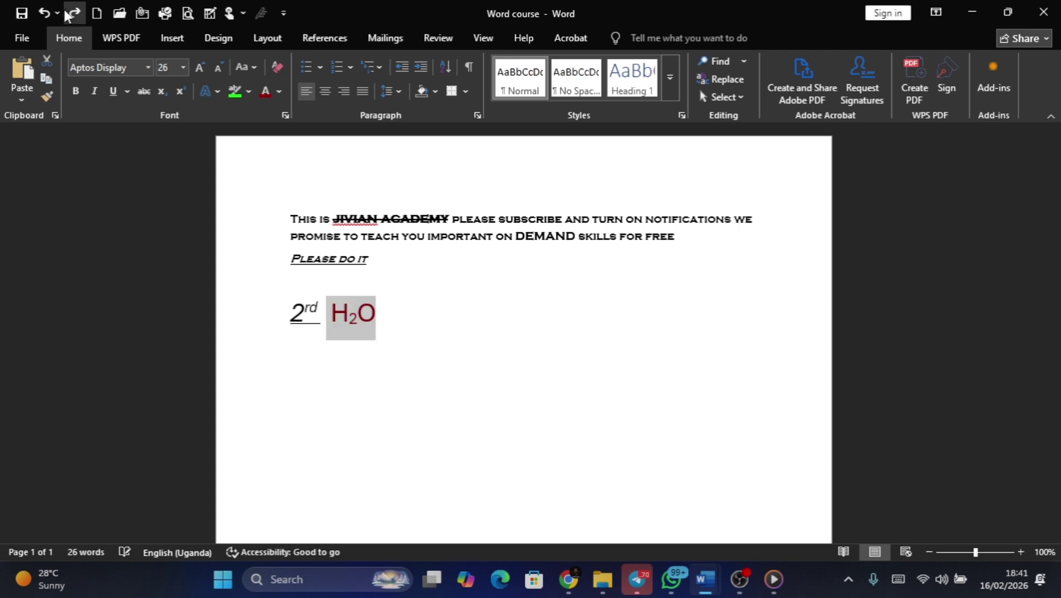
{"action": "left_click", "coordinate": [72, 13]}
{"action": "left_click", "coordinate": [44, 13]}
{"action": "left_click", "coordinate": [74, 13]}
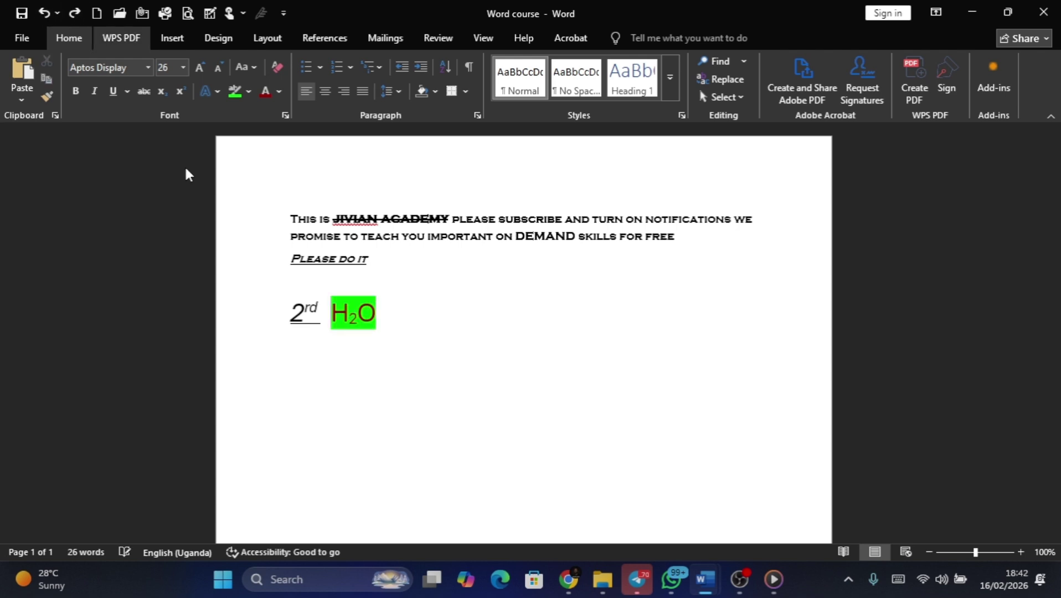
Add the text "AM OF" after "H2O" on the same line
{"action": "left_click", "coordinate": [383, 322]}
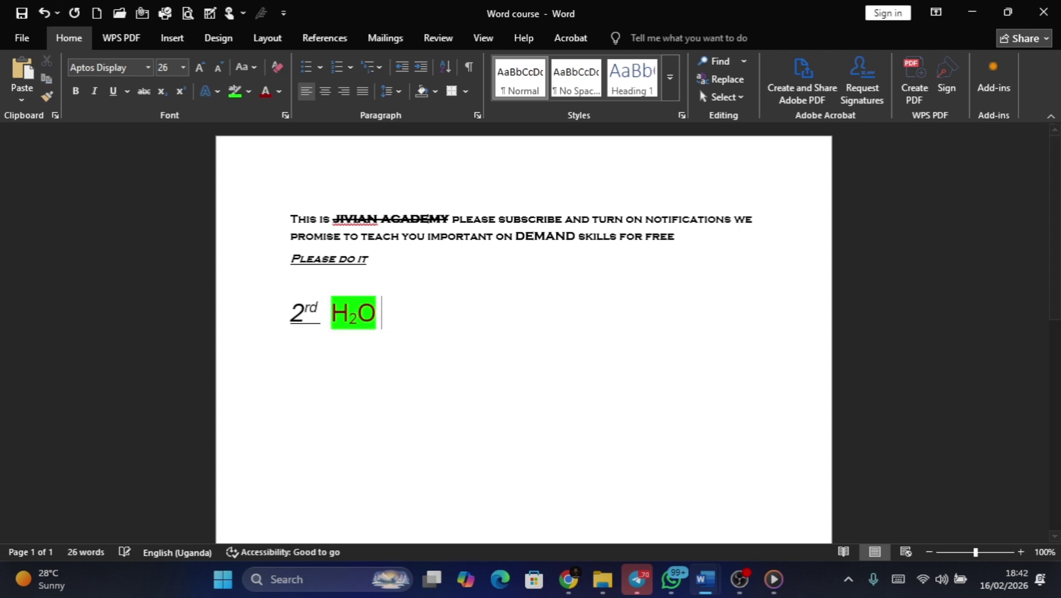
{"action": "type", "text": "AM O"}
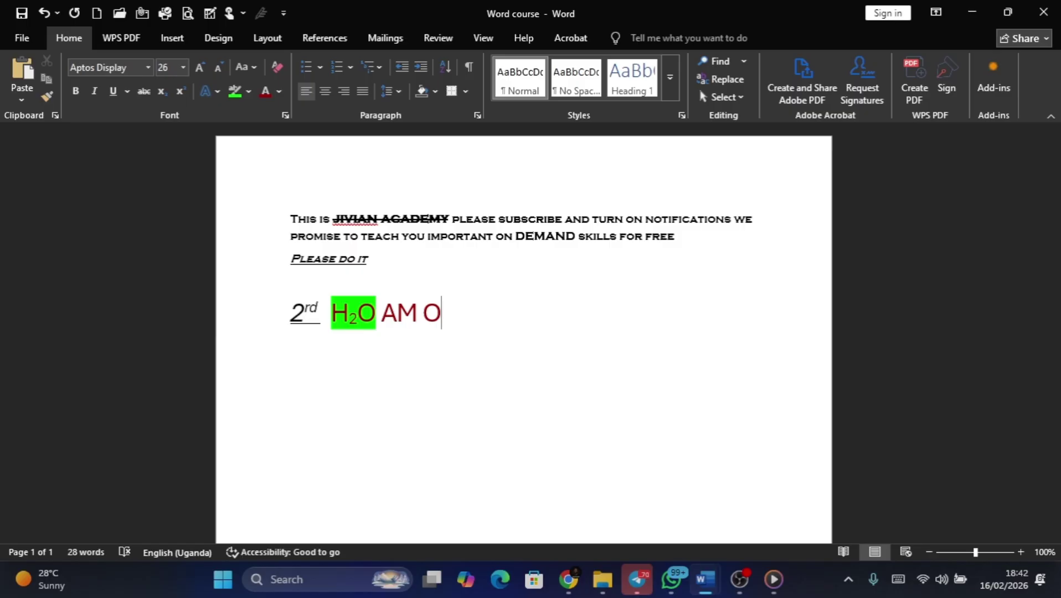
{"action": "type", "text": "F"}
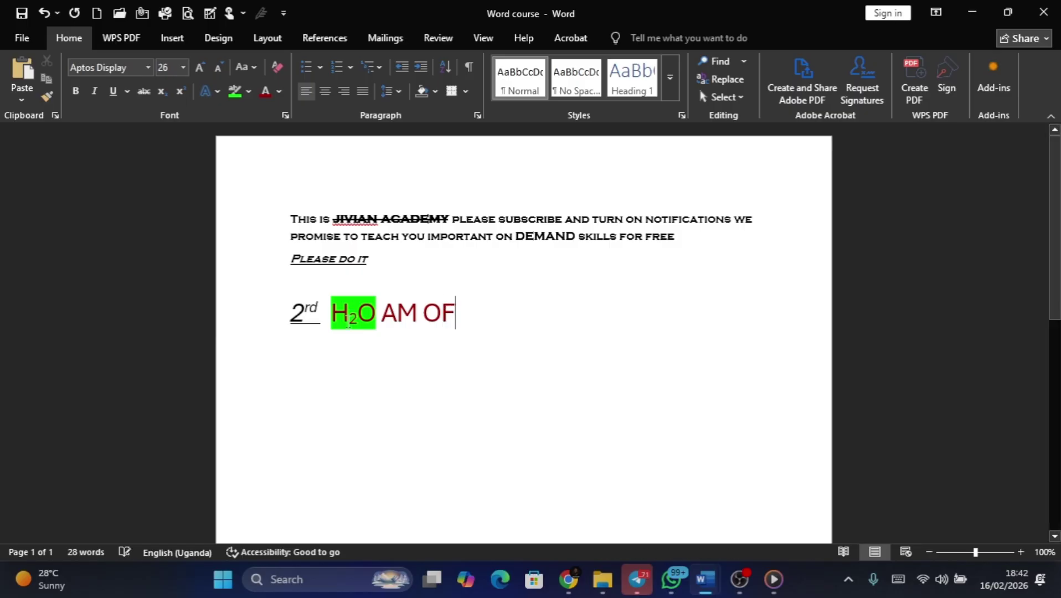
Change the font of "AM OF" to Copperplate Gothic Bold
{"action": "left_click_drag", "start_coordinate": [382, 307], "coordinate": [459, 309]}
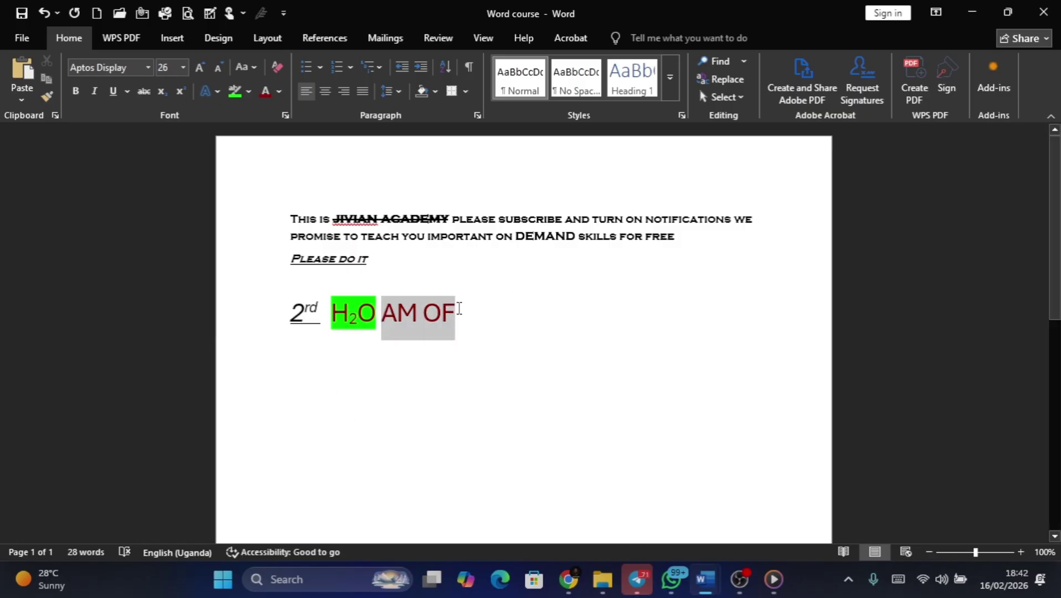
{"action": "left_click", "coordinate": [148, 67]}
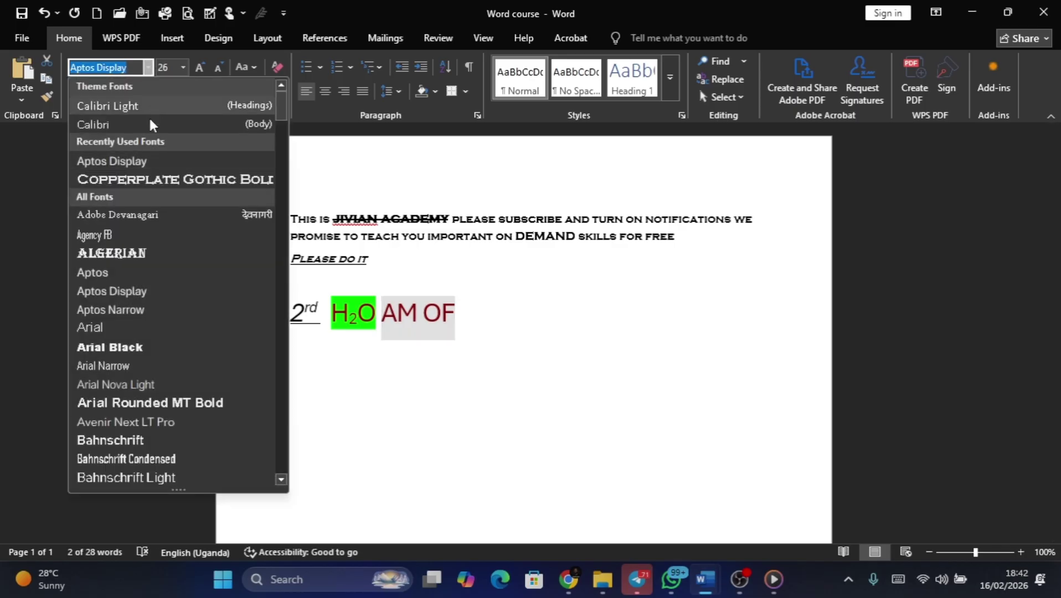
{"action": "left_click", "coordinate": [152, 180]}
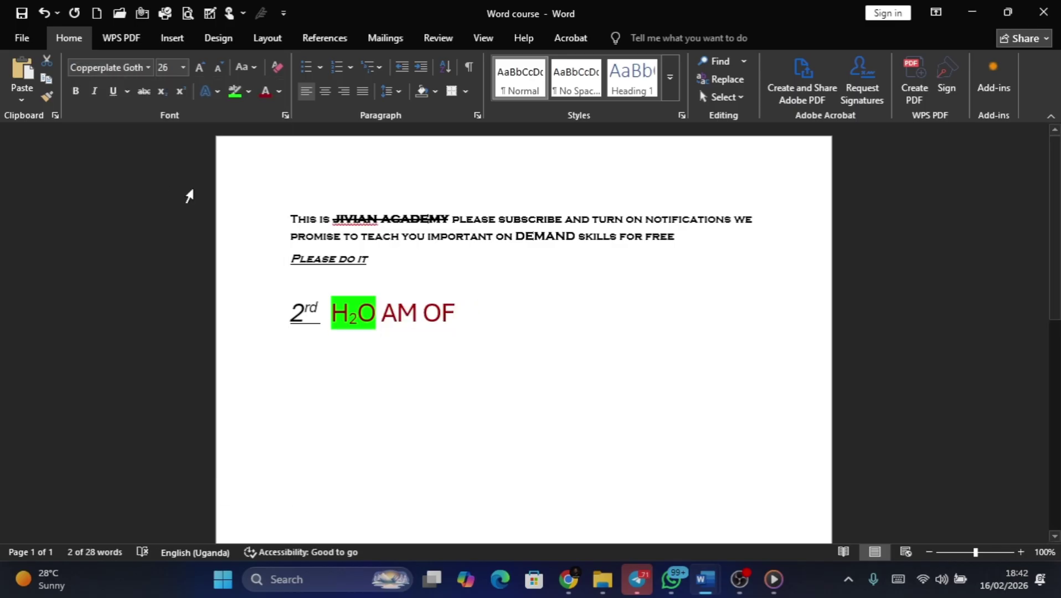
Try the Bahnschrift Condensed font on the words "AM OF" and undo the change
{"action": "left_click", "coordinate": [149, 67]}
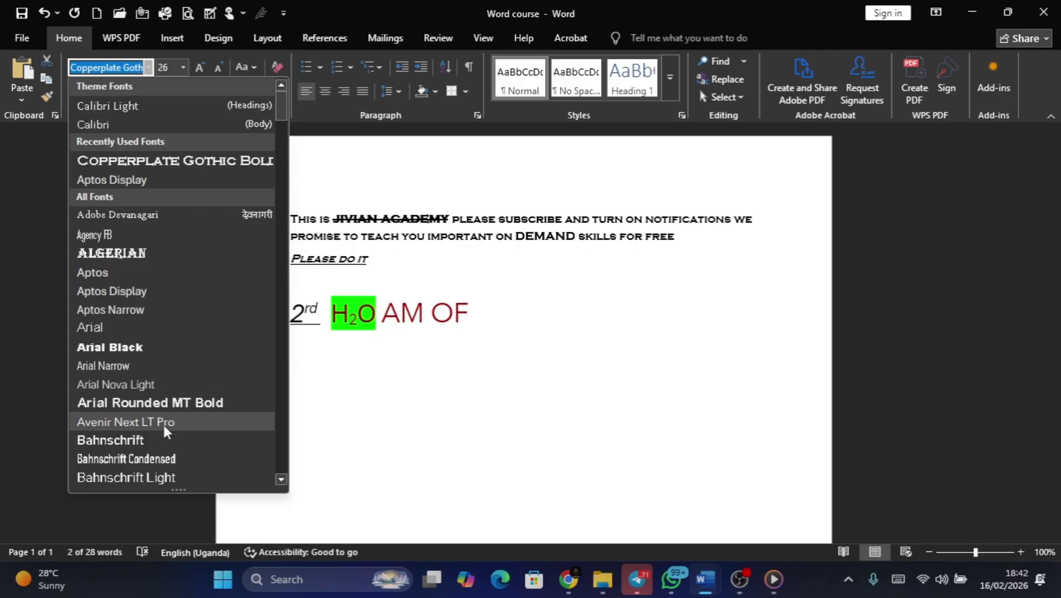
{"action": "left_click", "coordinate": [150, 457]}
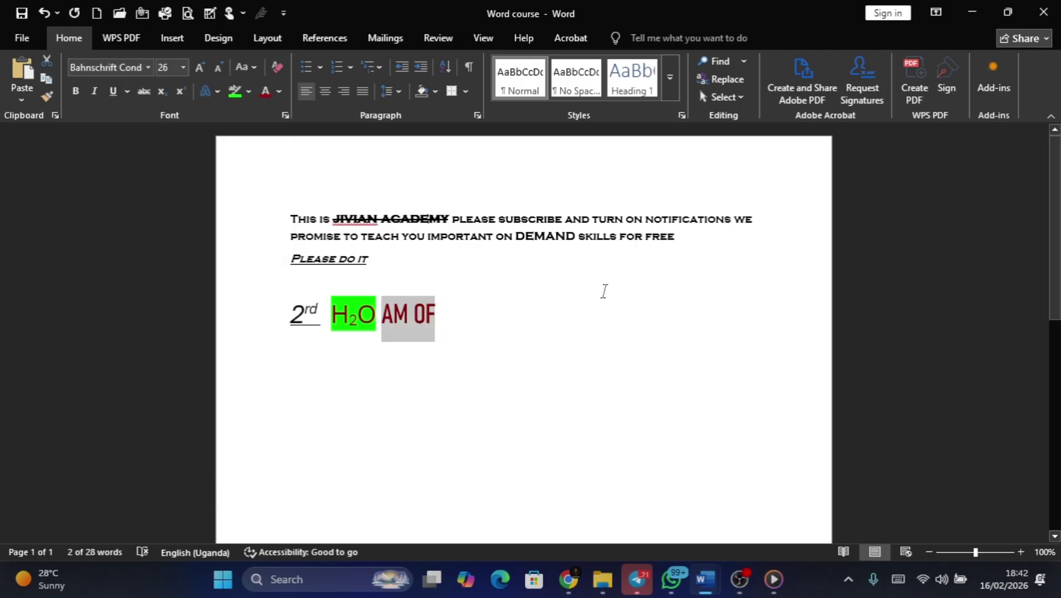
{"action": "left_click", "coordinate": [37, 15]}
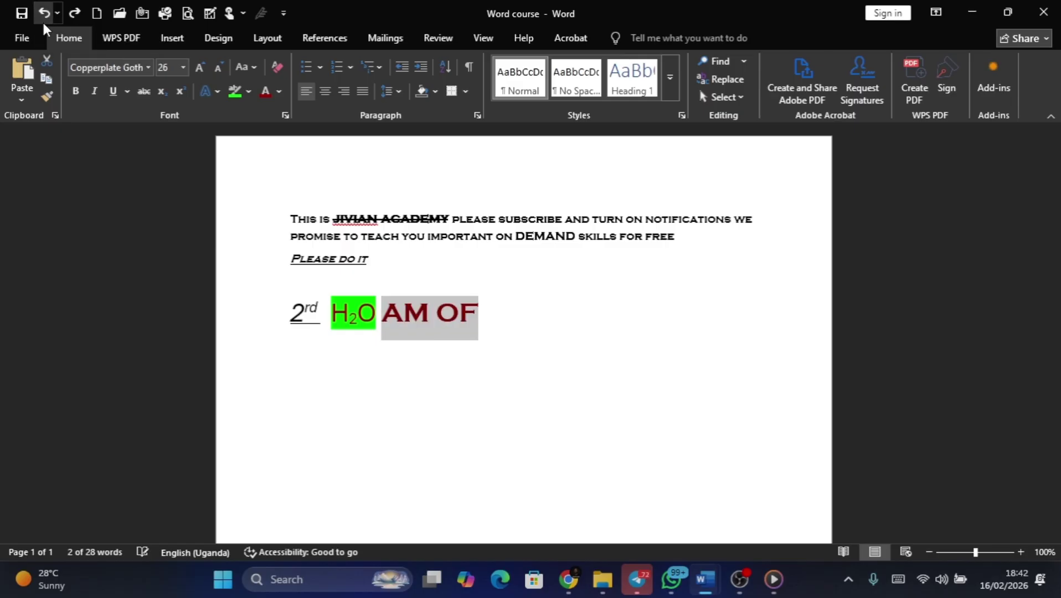
{"action": "left_click", "coordinate": [520, 380]}
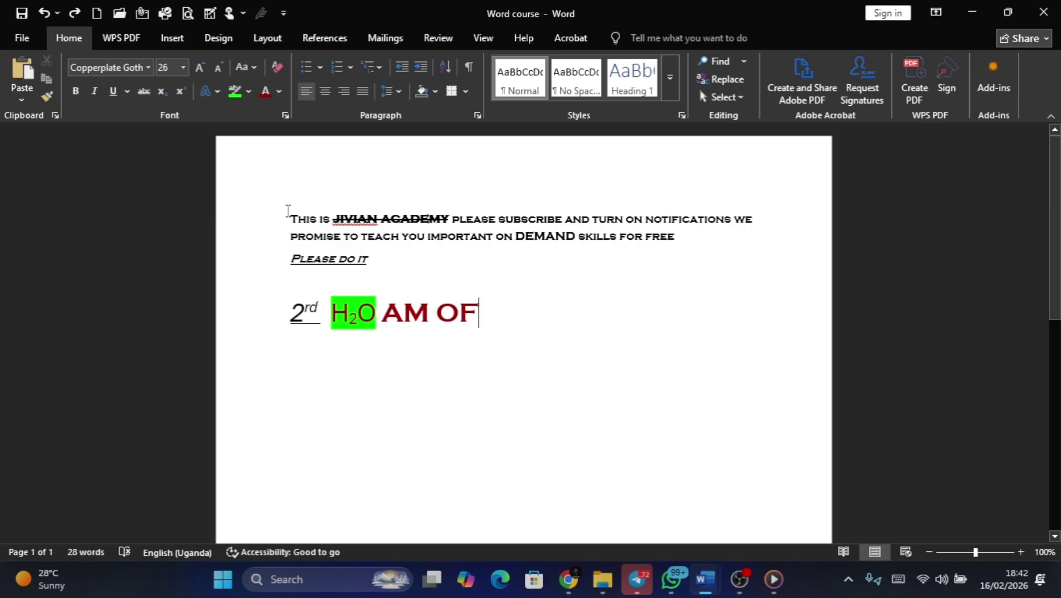
Try right, center and justified alignment on the two opening paragraphs, finishing with center alignment
{"action": "left_click_drag", "start_coordinate": [288, 211], "coordinate": [589, 272]}
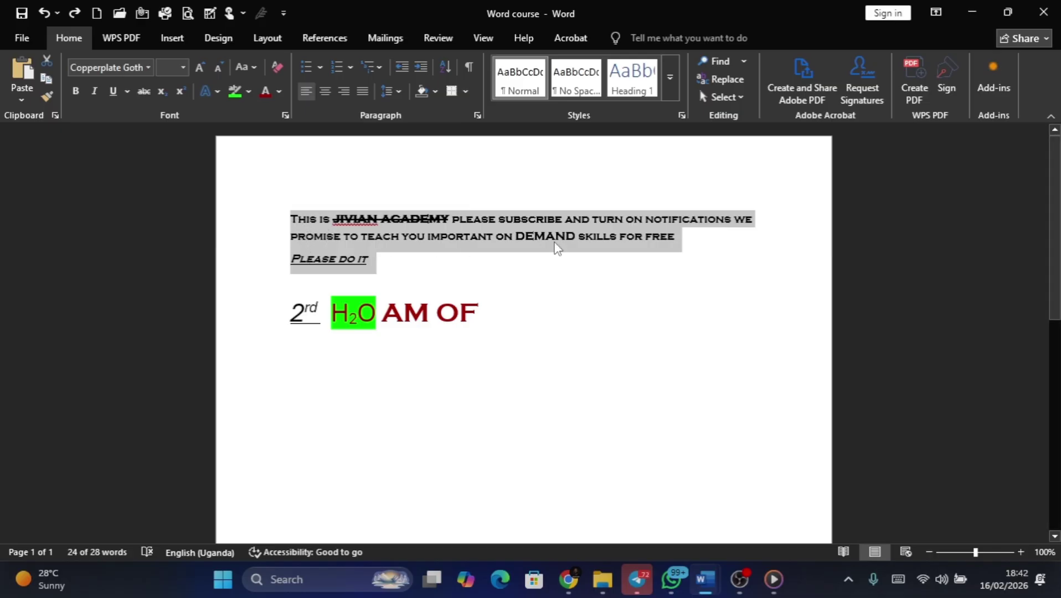
{"action": "left_click", "coordinate": [345, 92]}
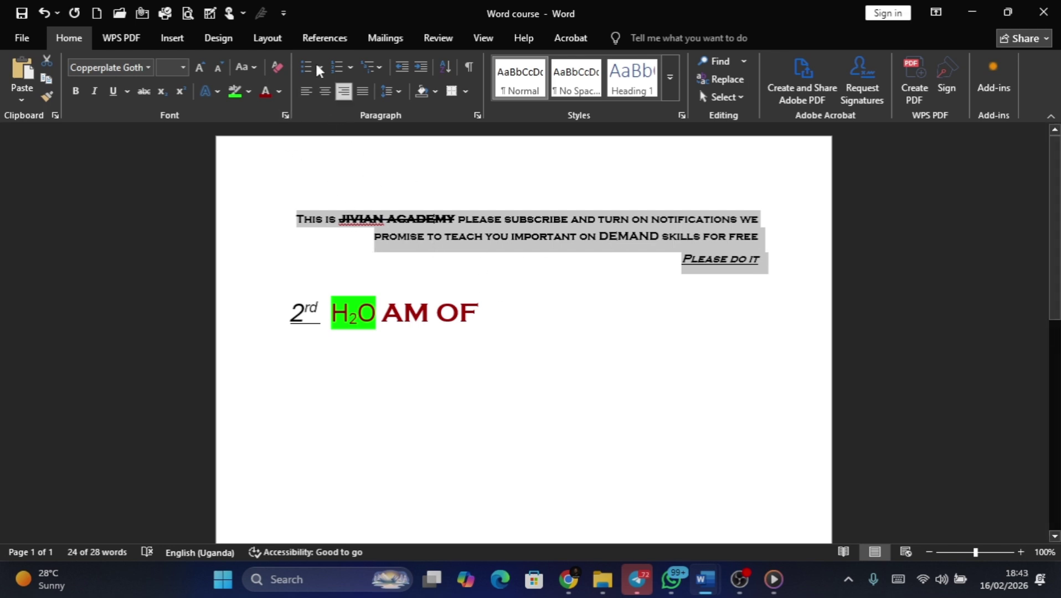
{"action": "left_click", "coordinate": [327, 91]}
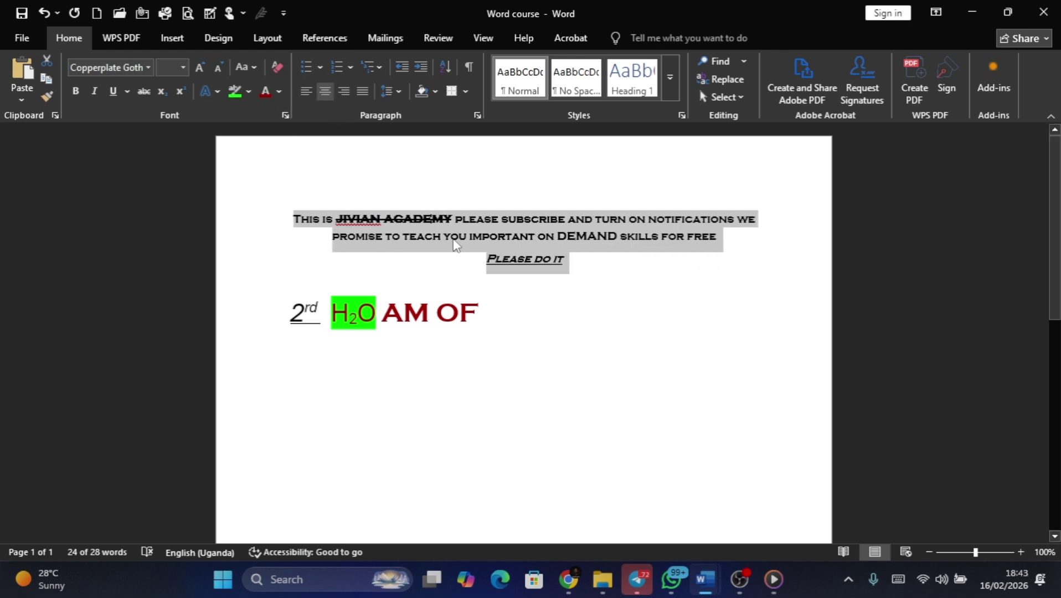
{"action": "left_click", "coordinate": [361, 90]}
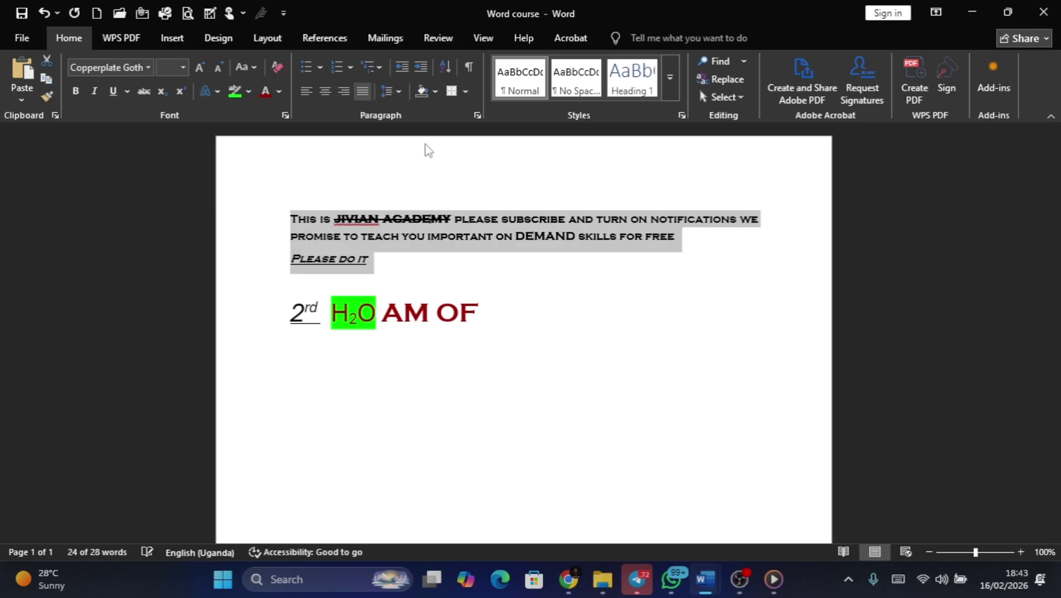
{"action": "left_click", "coordinate": [325, 91]}
{"action": "left_click", "coordinate": [459, 237]}
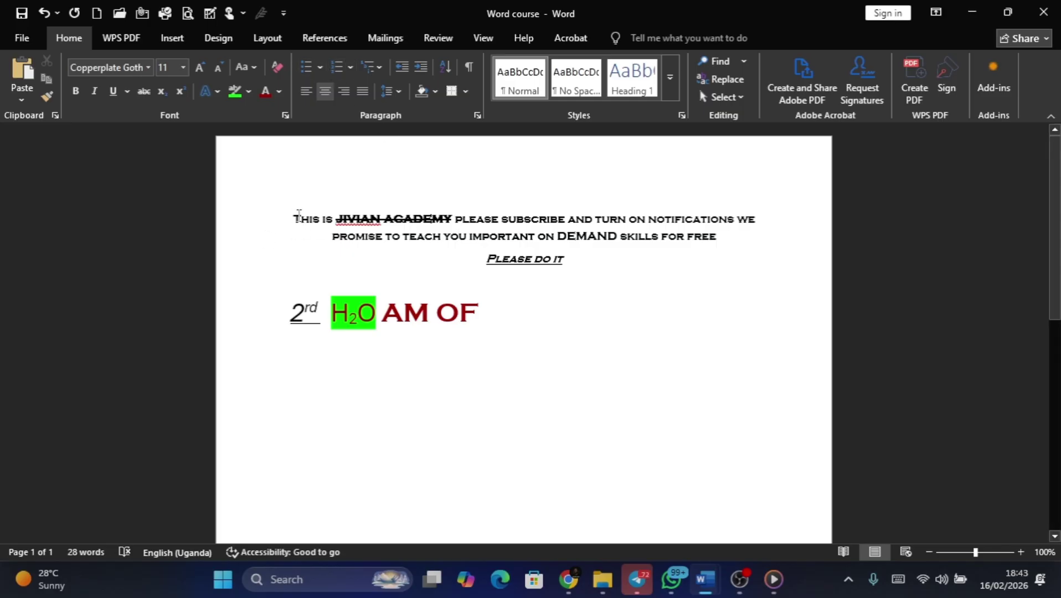
Format the two centered paragraphs as a bulleted list with arrowhead bullets
{"action": "left_click_drag", "start_coordinate": [299, 216], "coordinate": [670, 263]}
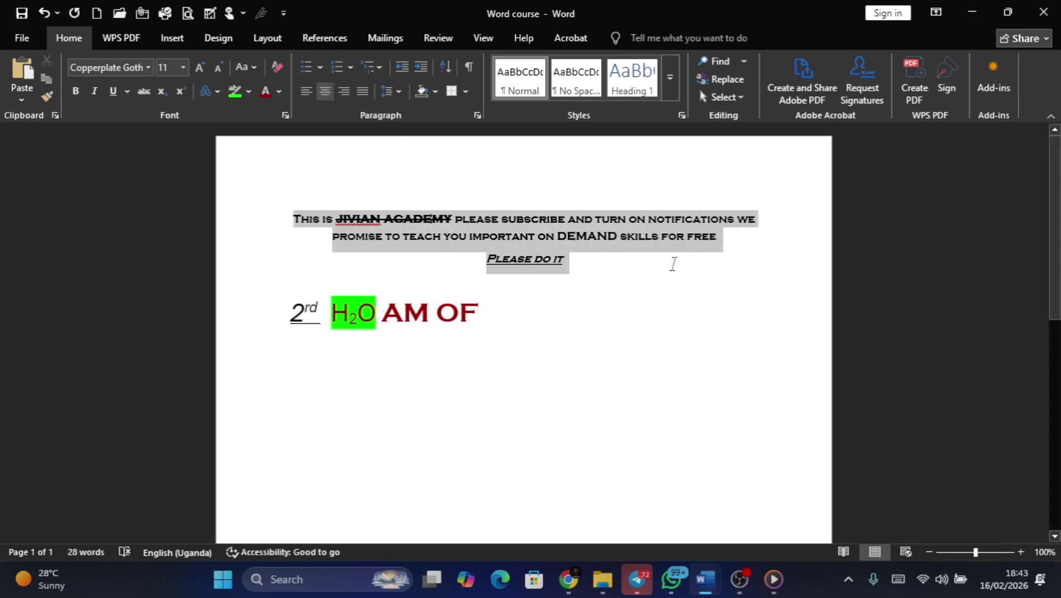
{"action": "left_click", "coordinate": [320, 68]}
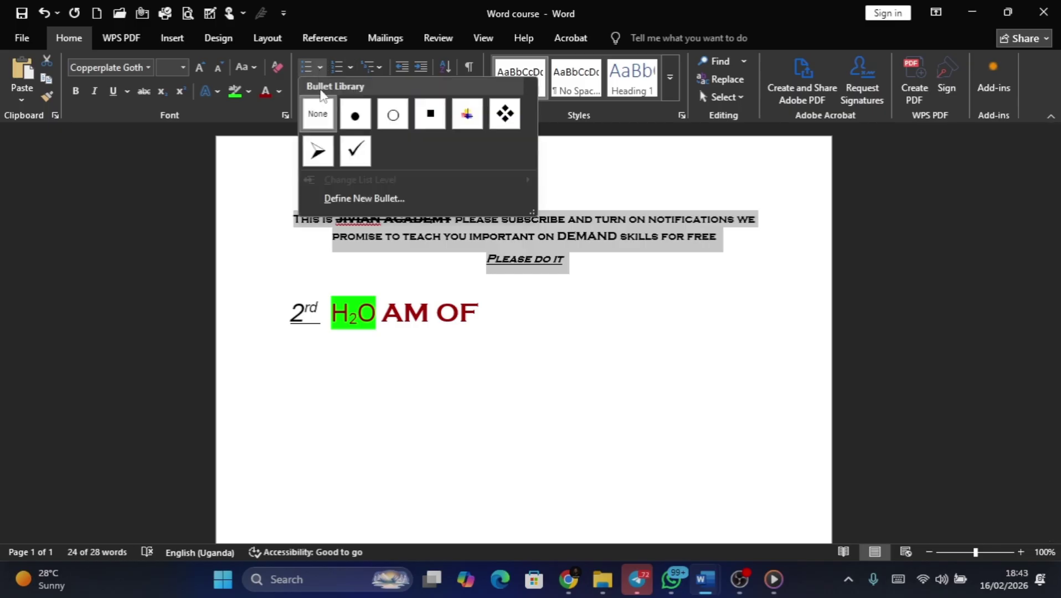
{"action": "left_click", "coordinate": [320, 155]}
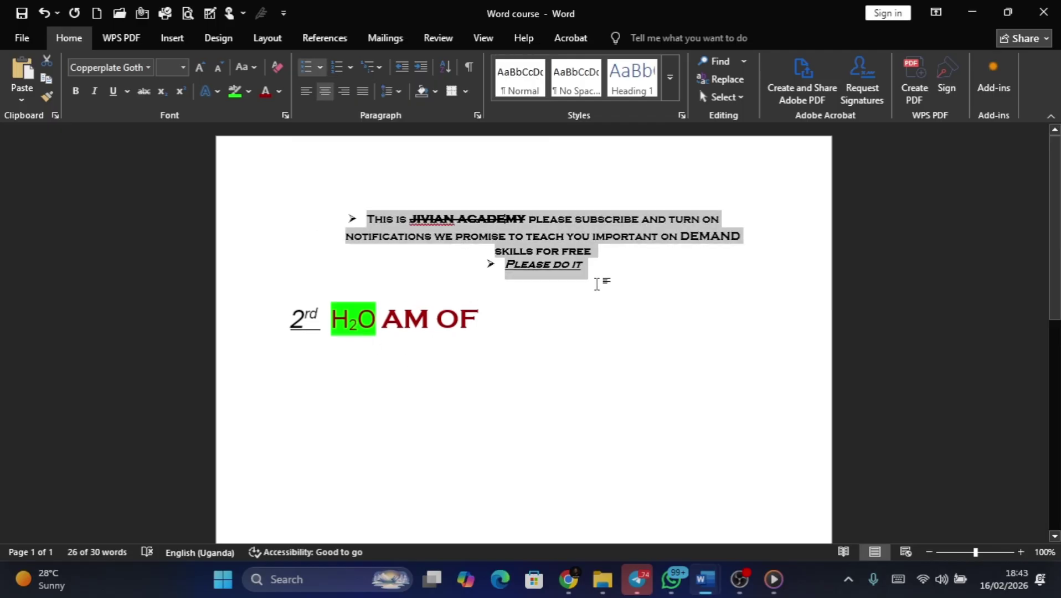
{"action": "left_click", "coordinate": [565, 286]}
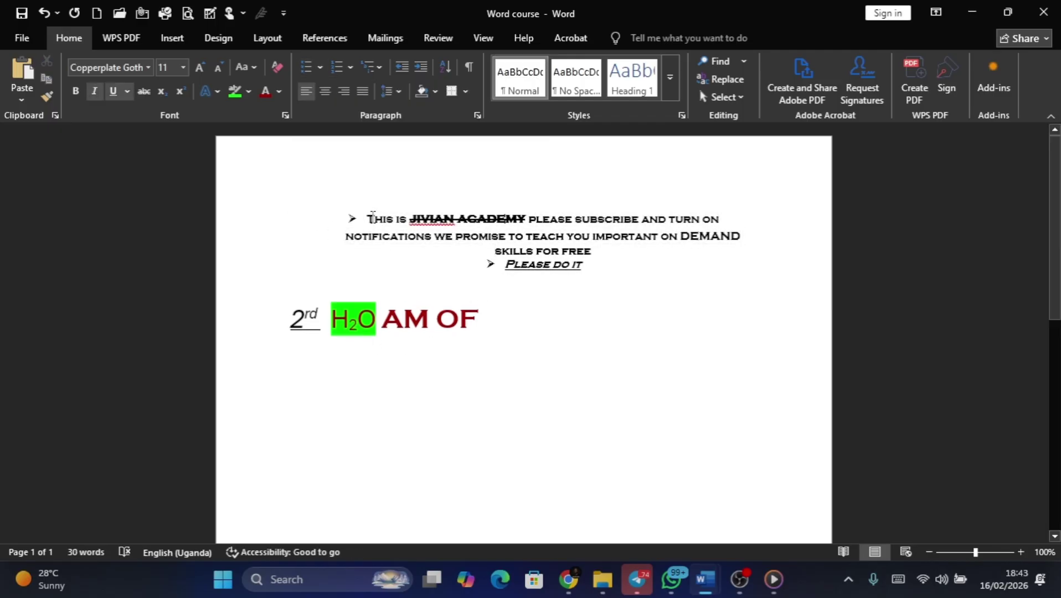
Change the two bulleted paragraphs to a numbered list in the 1) 2) 3) format
{"action": "left_click_drag", "start_coordinate": [659, 272], "coordinate": [308, 225]}
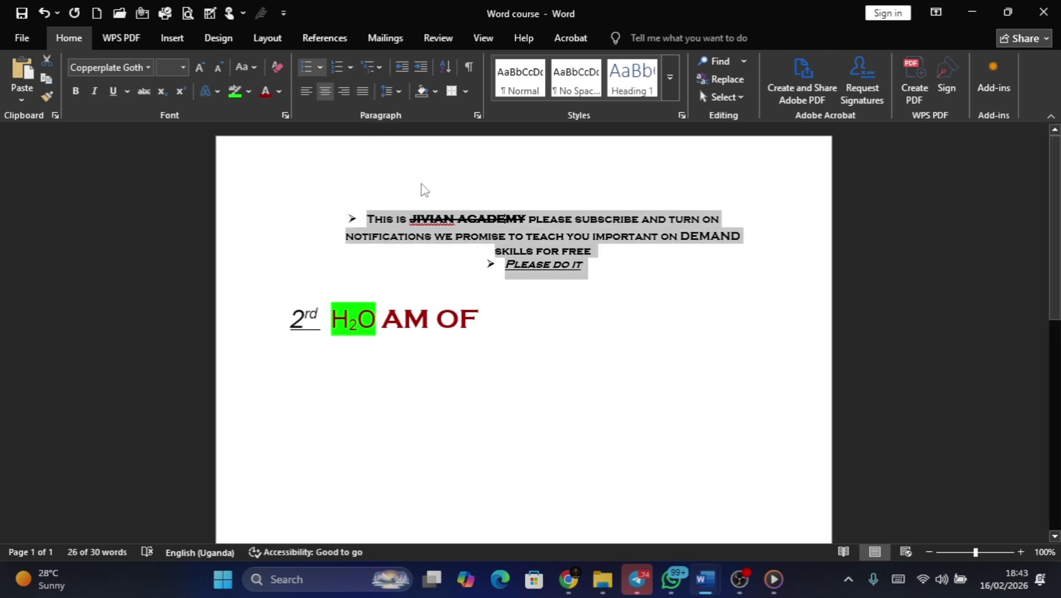
{"action": "left_click", "coordinate": [350, 68]}
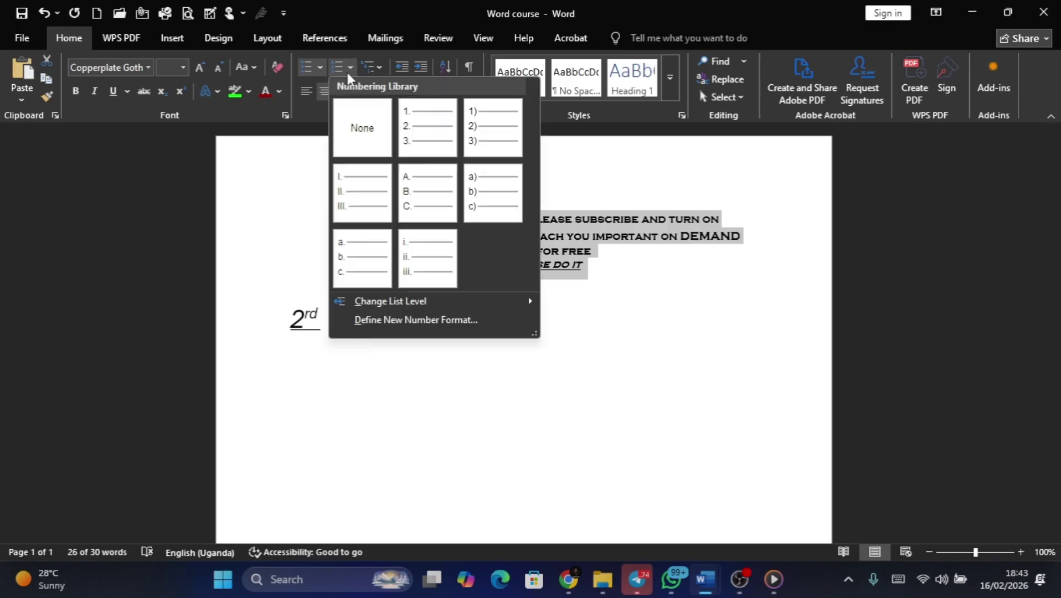
{"action": "left_click", "coordinate": [488, 135]}
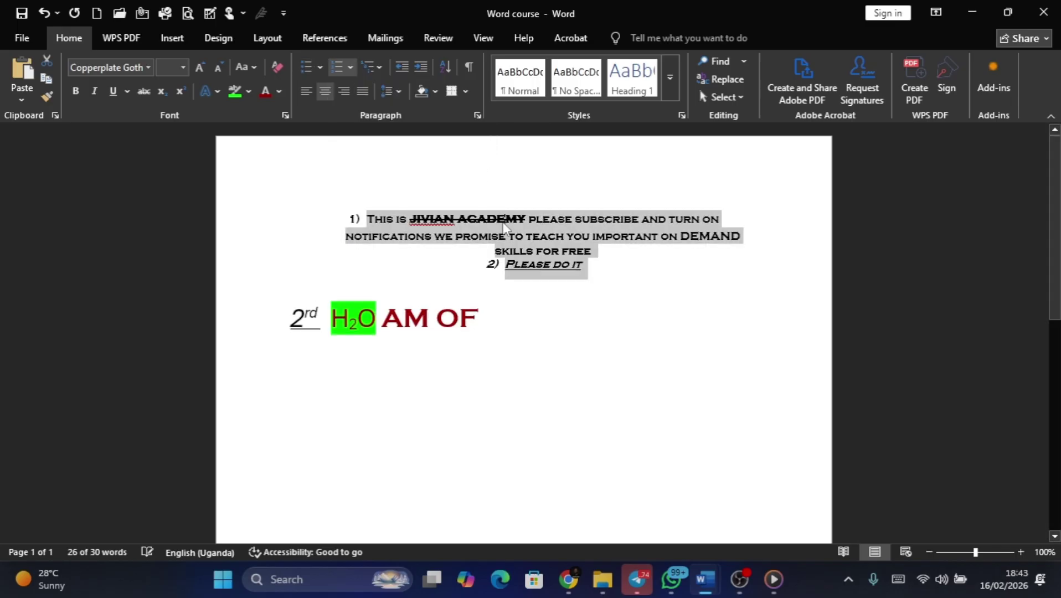
{"action": "left_click", "coordinate": [544, 252]}
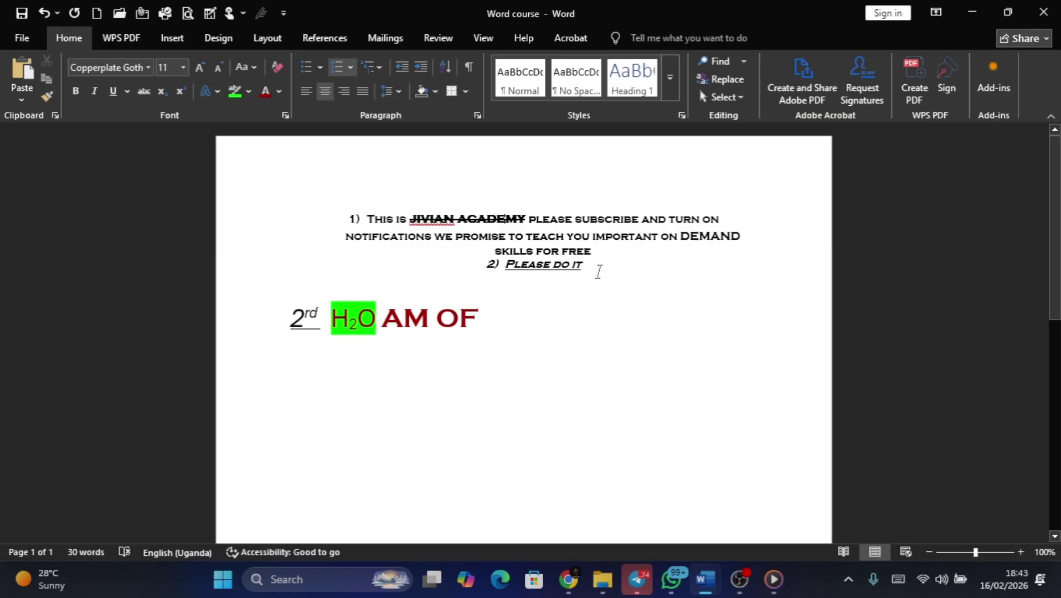
{"action": "left_click_drag", "start_coordinate": [598, 271], "coordinate": [206, 195]}
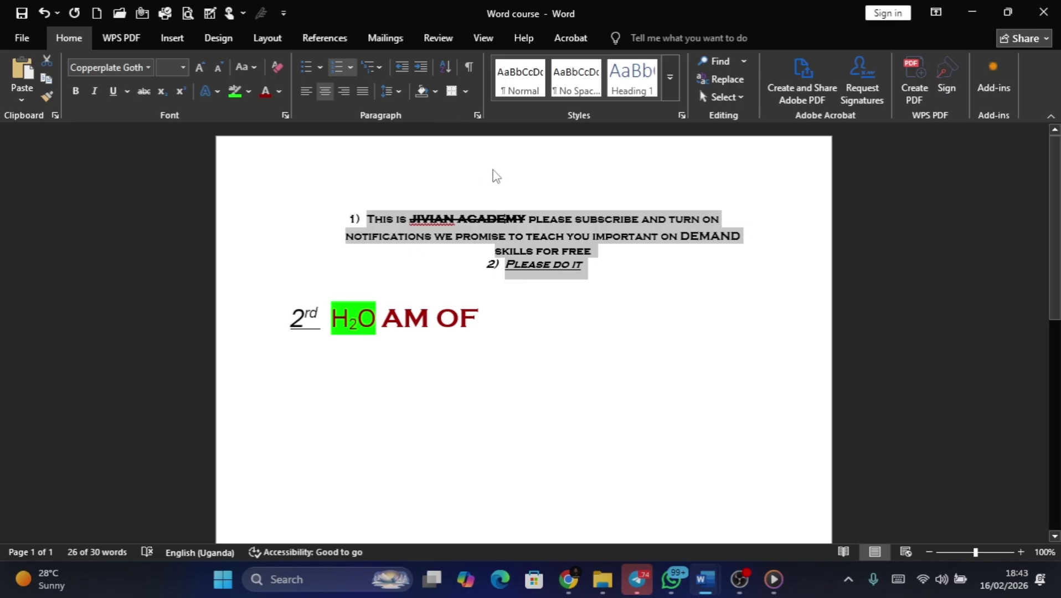
{"action": "left_click", "coordinate": [496, 302]}
Delete the "2rd H2O AM OF" line and set the font size there to 14
{"action": "scroll", "coordinate": [396, 227], "scroll_direction": "down", "scroll_amount": 1}
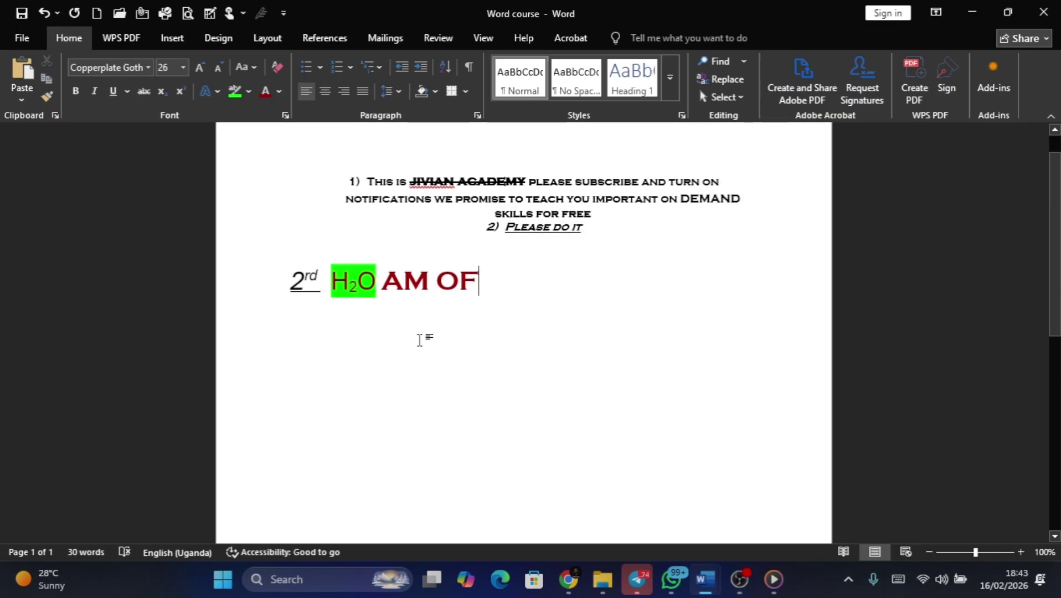
{"action": "left_click_drag", "start_coordinate": [507, 289], "coordinate": [290, 286]}
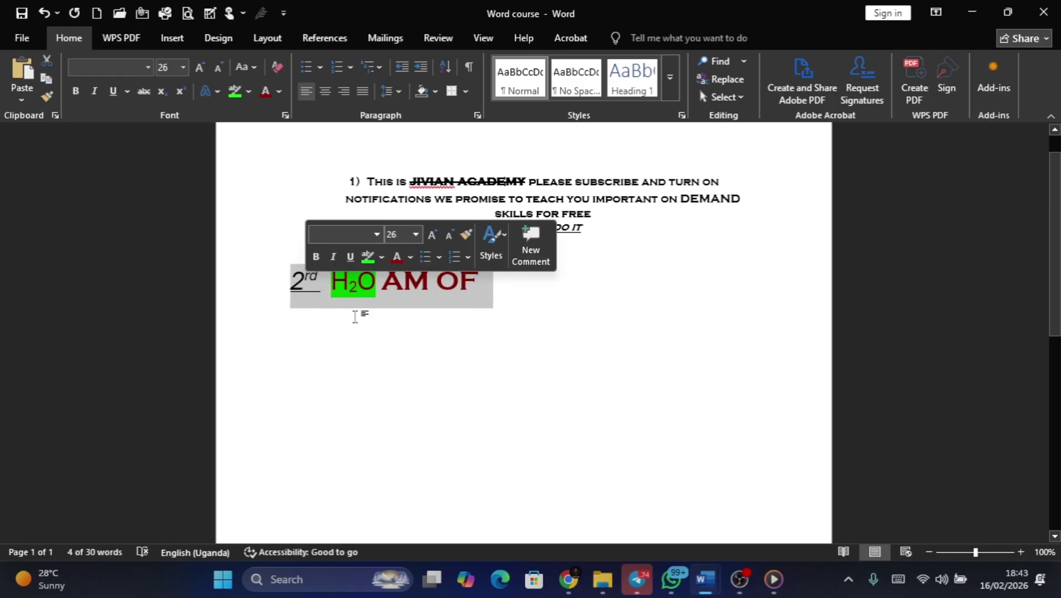
{"action": "key", "text": "Delete"}
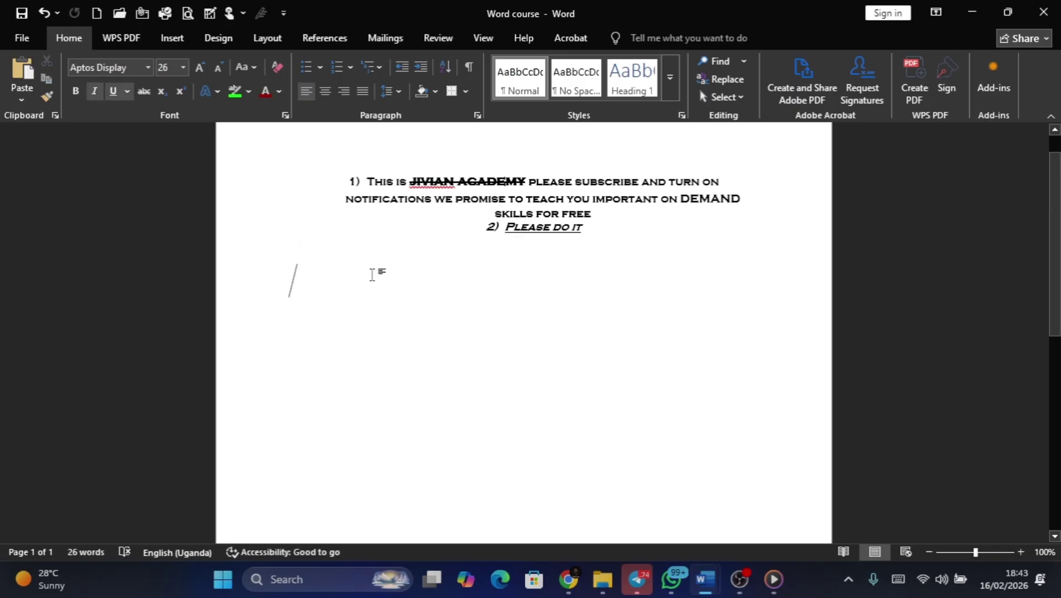
{"action": "left_click", "coordinate": [183, 67]}
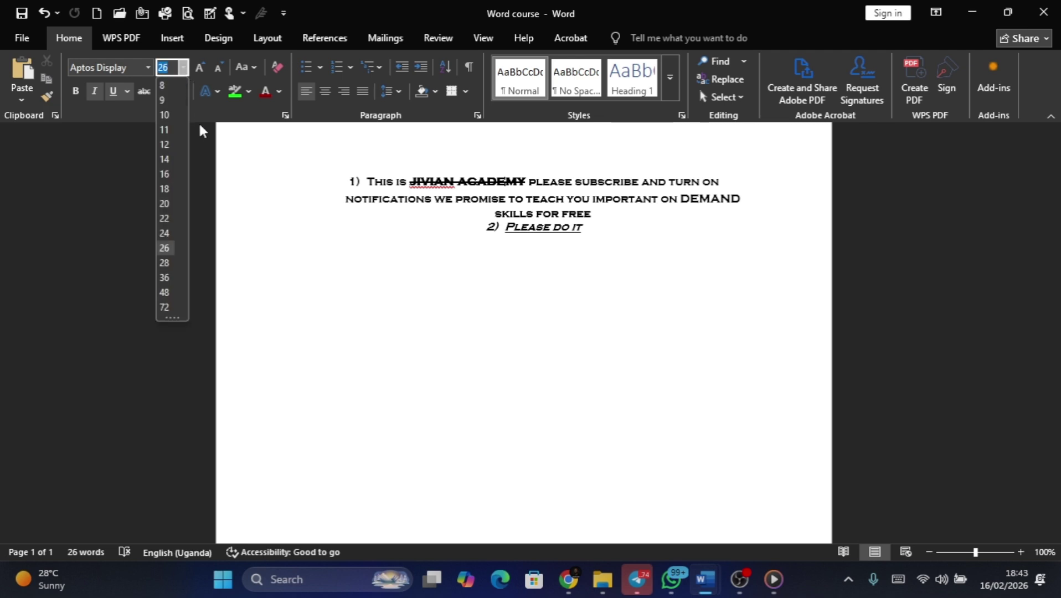
{"action": "left_click", "coordinate": [164, 159]}
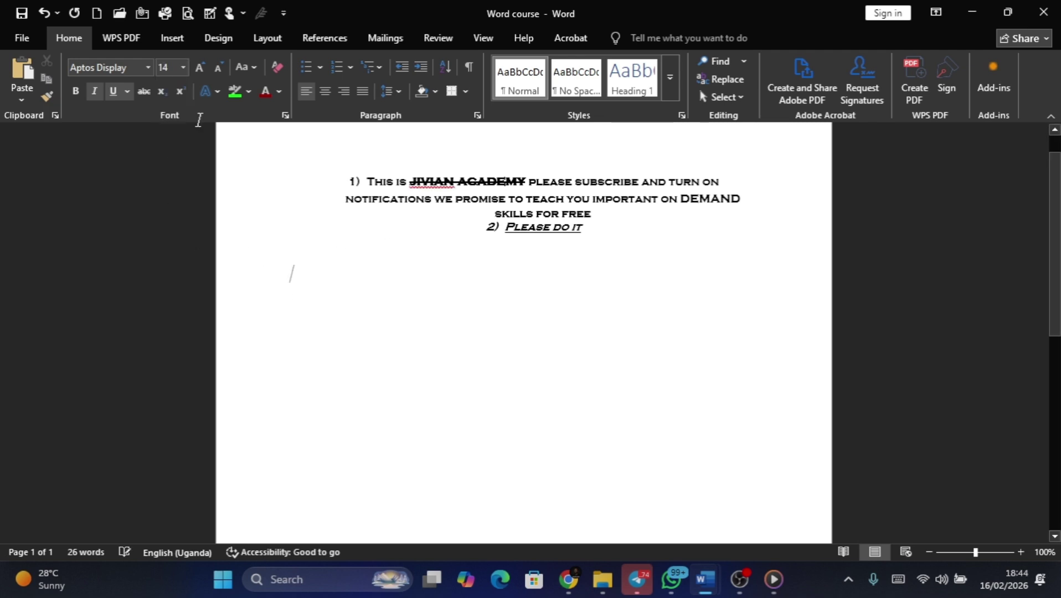
Insert a table with 7 columns and 5 rows below the list, and undo the insertion
{"action": "left_click", "coordinate": [173, 39]}
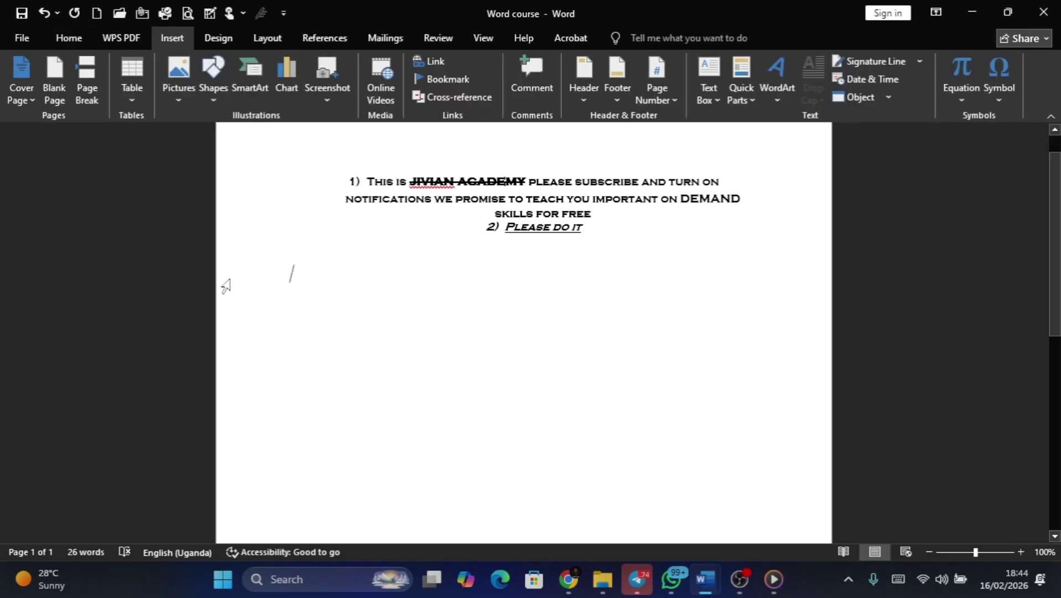
{"action": "left_click", "coordinate": [134, 98]}
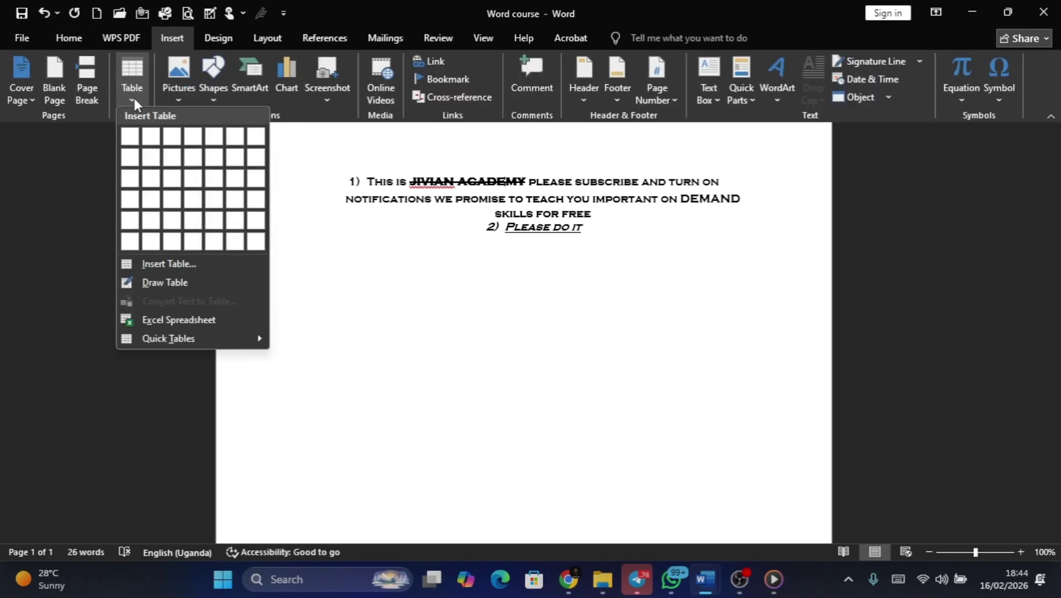
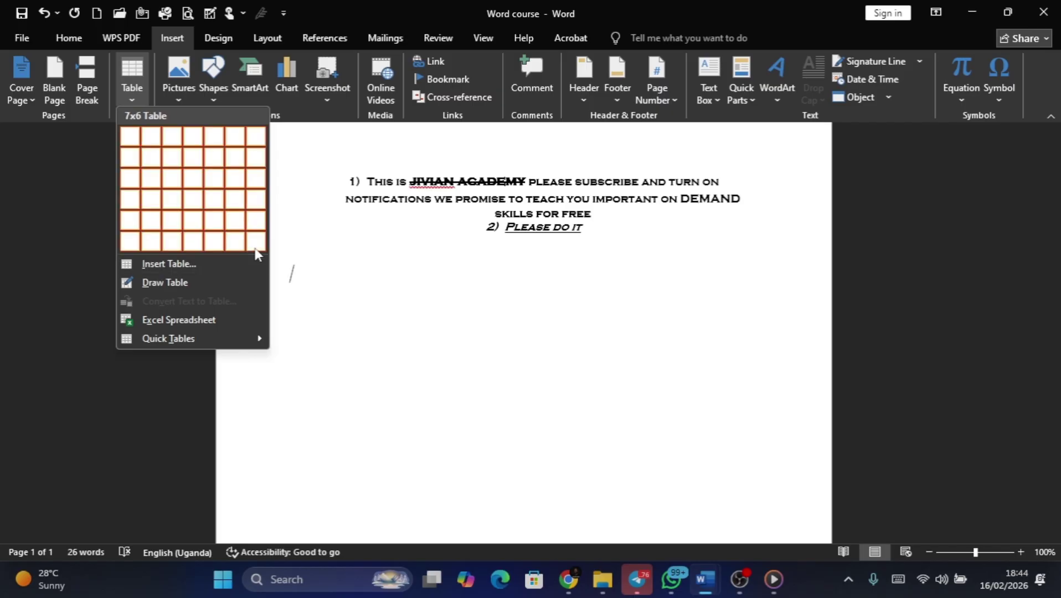
{"action": "left_click", "coordinate": [185, 265]}
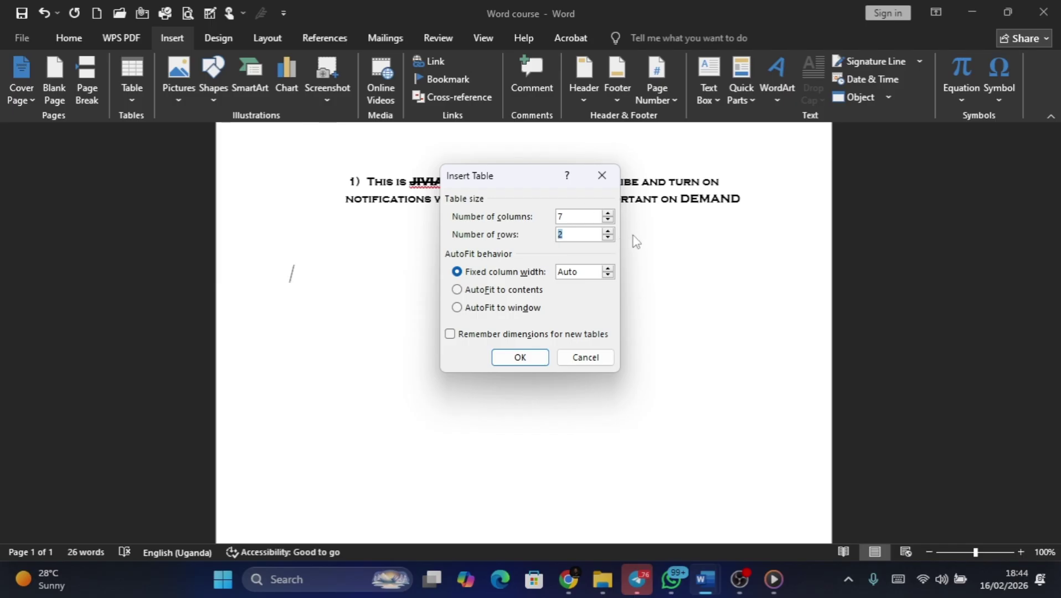
{"action": "type", "text": "5"}
{"action": "left_click", "coordinate": [535, 358]}
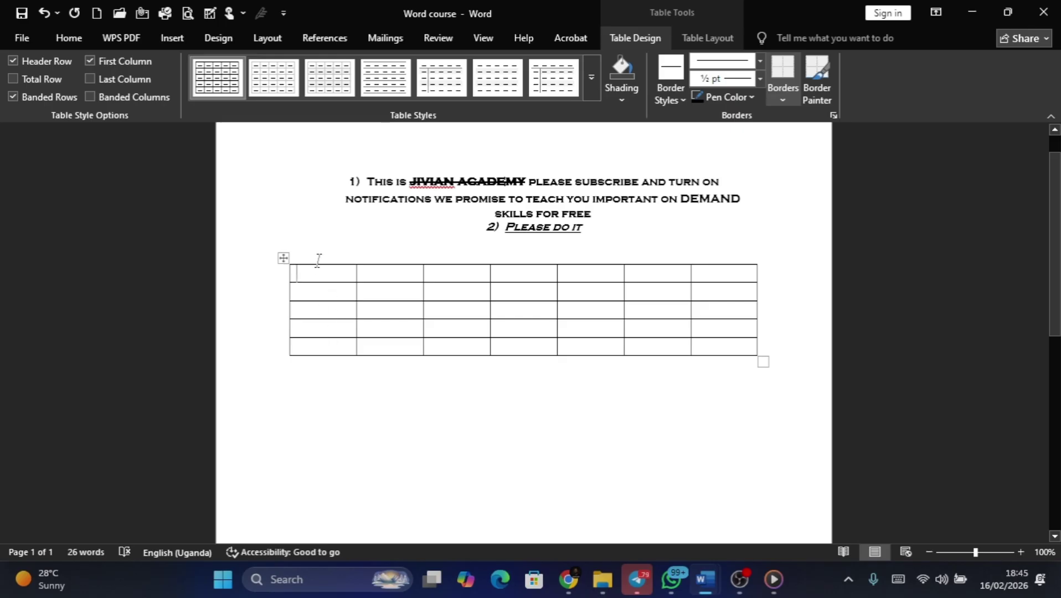
{"action": "left_click", "coordinate": [50, 20]}
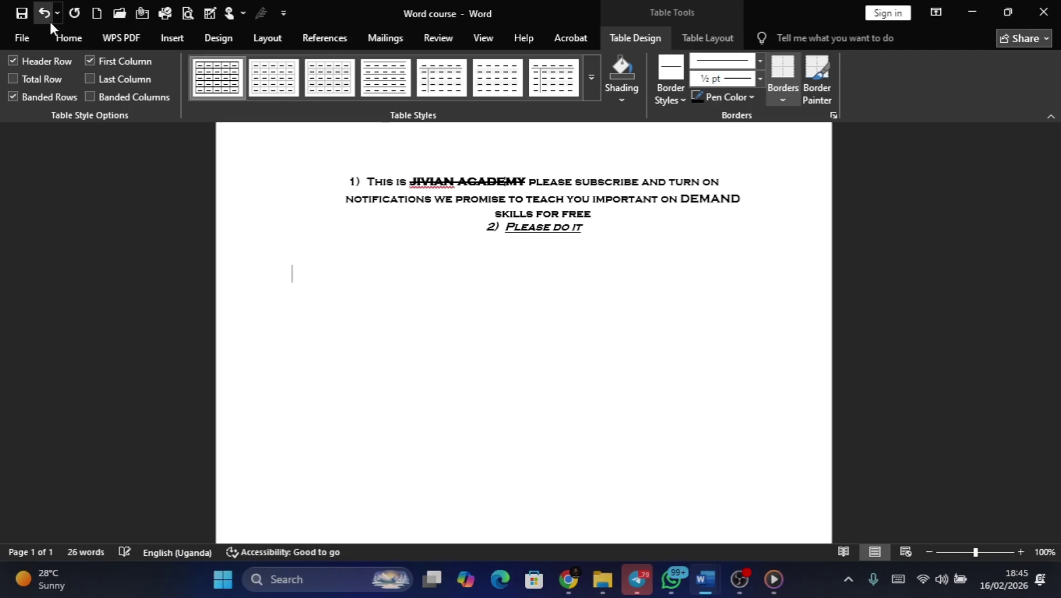
Insert a table with 5 columns and 7 rows below the numbered list
{"action": "left_click", "coordinate": [170, 40]}
{"action": "left_click", "coordinate": [138, 101]}
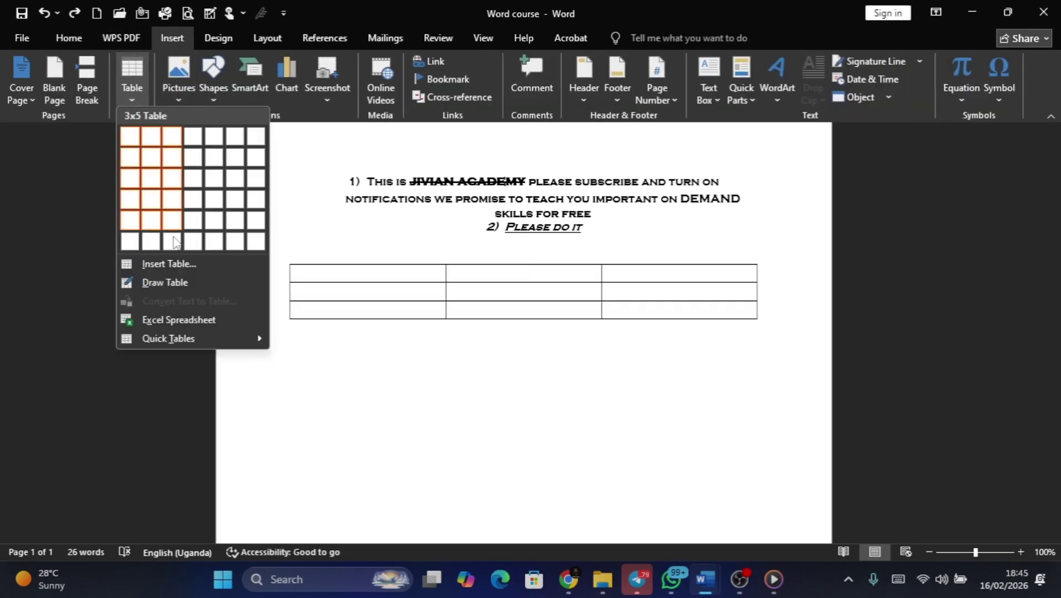
{"action": "left_click", "coordinate": [174, 263]}
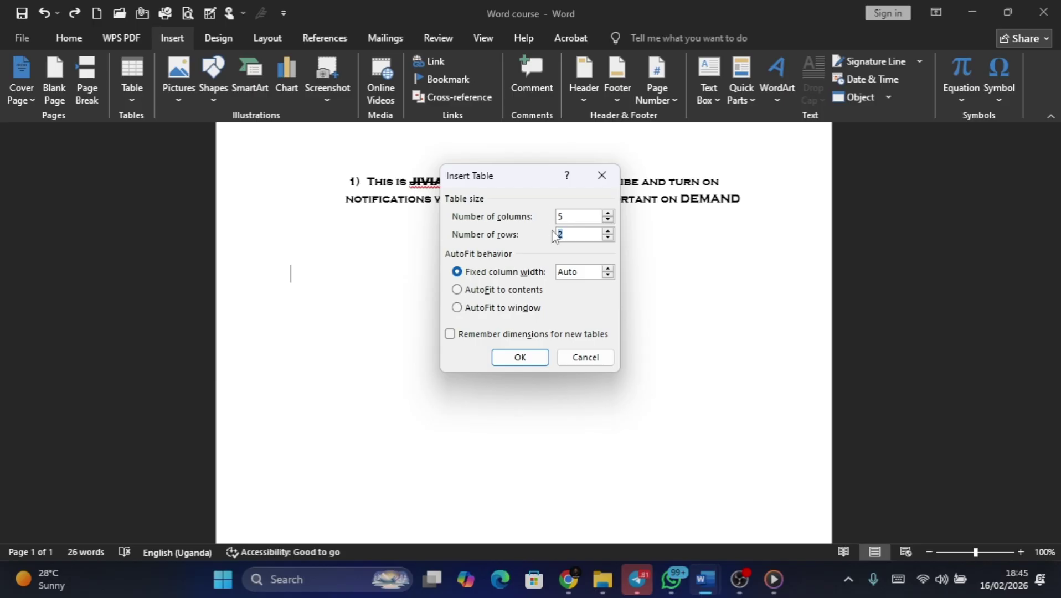
{"action": "type", "text": "7"}
{"action": "left_click", "coordinate": [530, 360]}
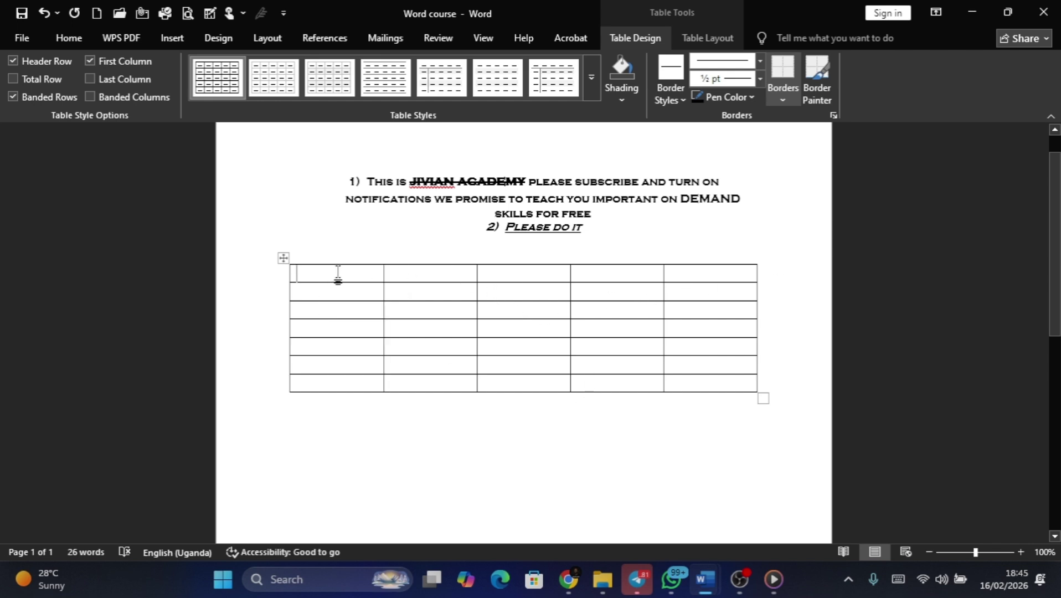
Enter the sample text "RJRTJR" in the table's first cell and delete it again
{"action": "type", "text": "RJRTJR"}
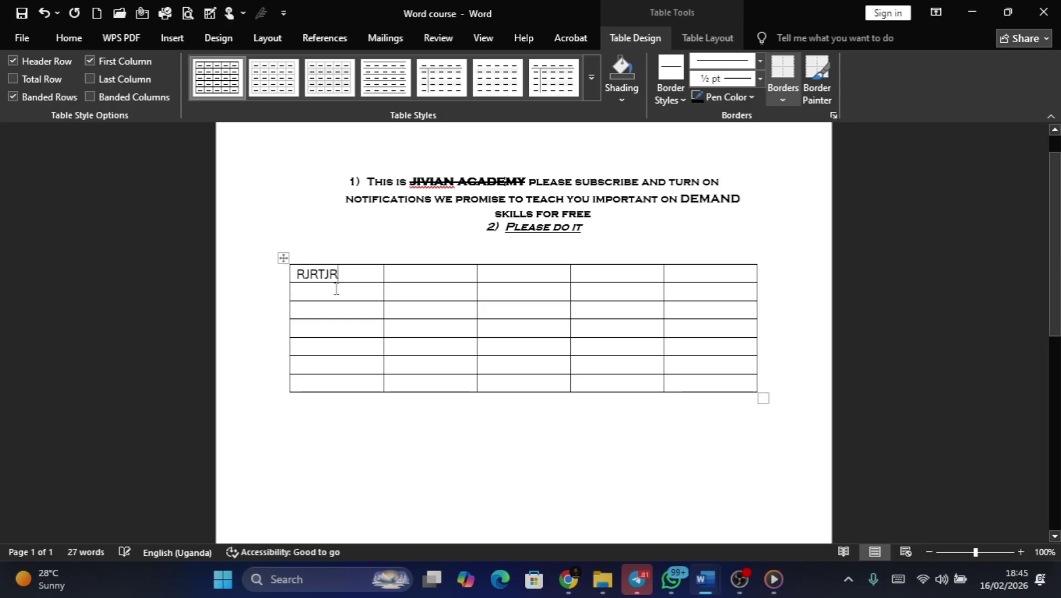
{"action": "left_click", "coordinate": [436, 273]}
{"action": "left_click_drag", "start_coordinate": [358, 274], "coordinate": [292, 272]}
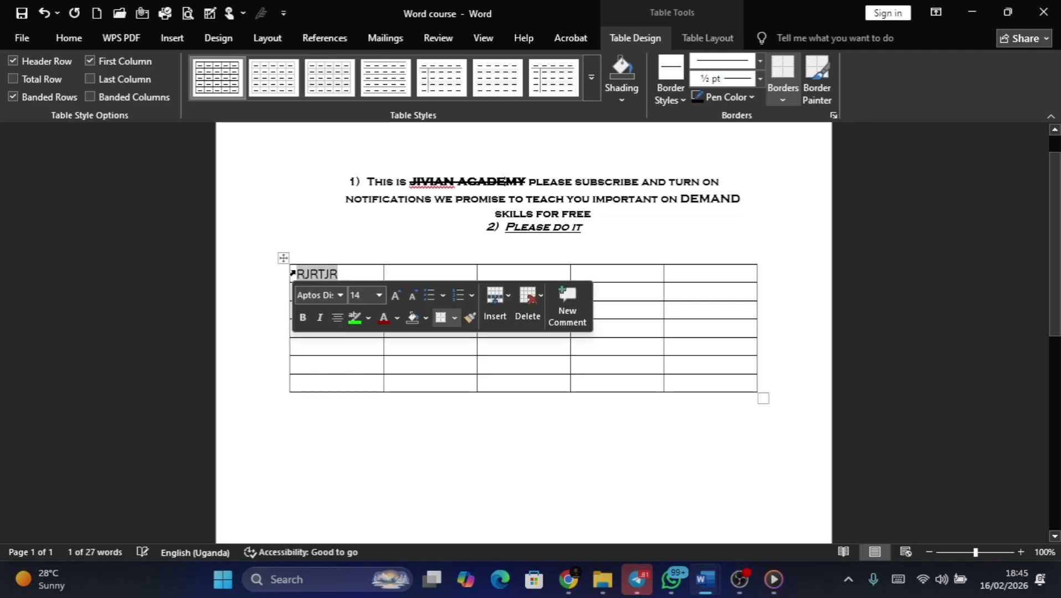
{"action": "key", "text": "BackSpace"}
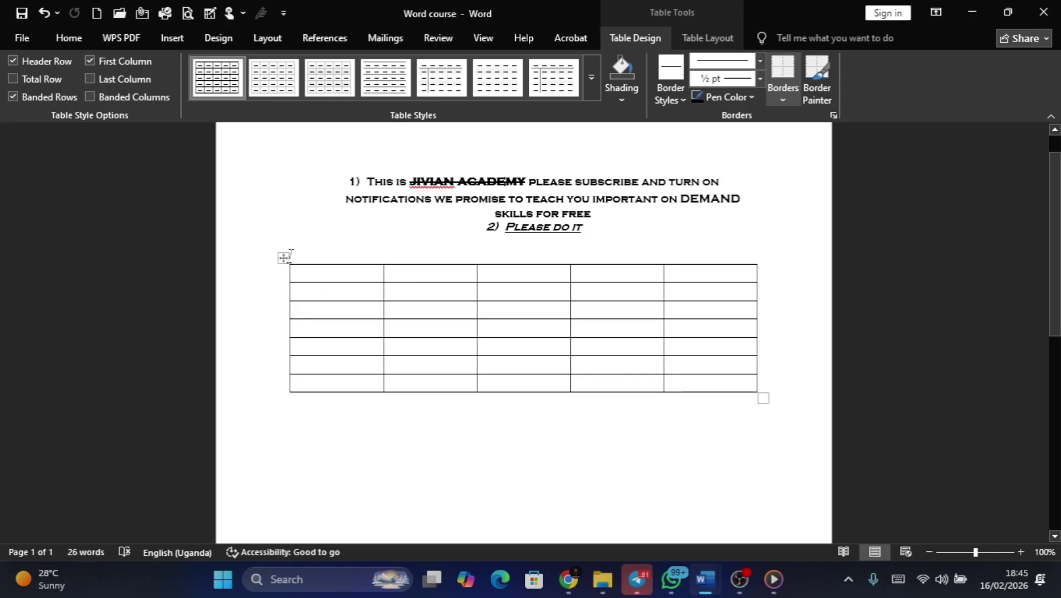
Move the table up between the lines of the first list item and undo the move
{"action": "left_click_drag", "start_coordinate": [283, 259], "coordinate": [281, 182]}
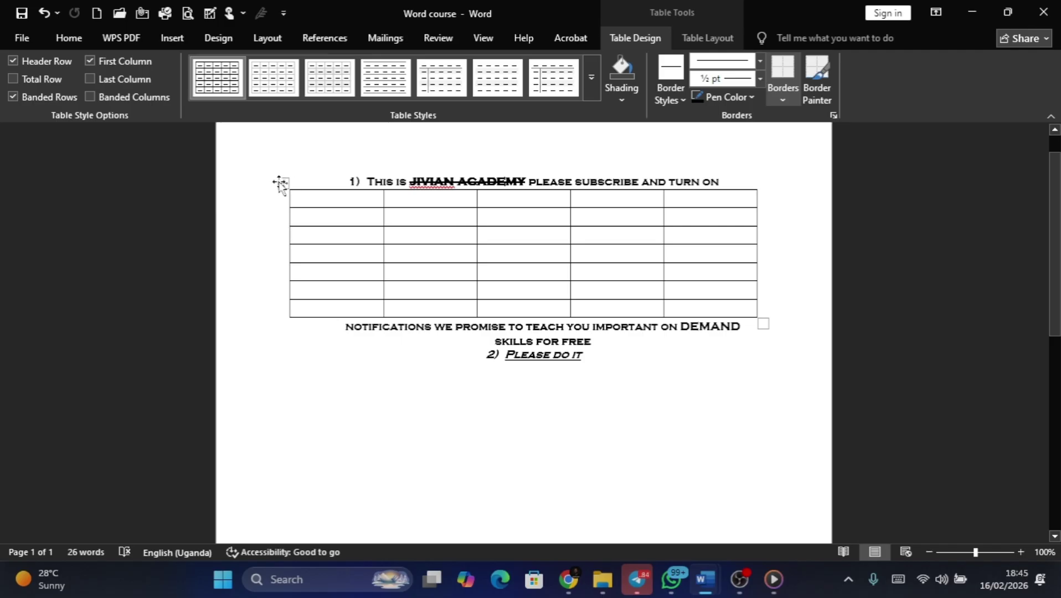
{"action": "left_click", "coordinate": [44, 13]}
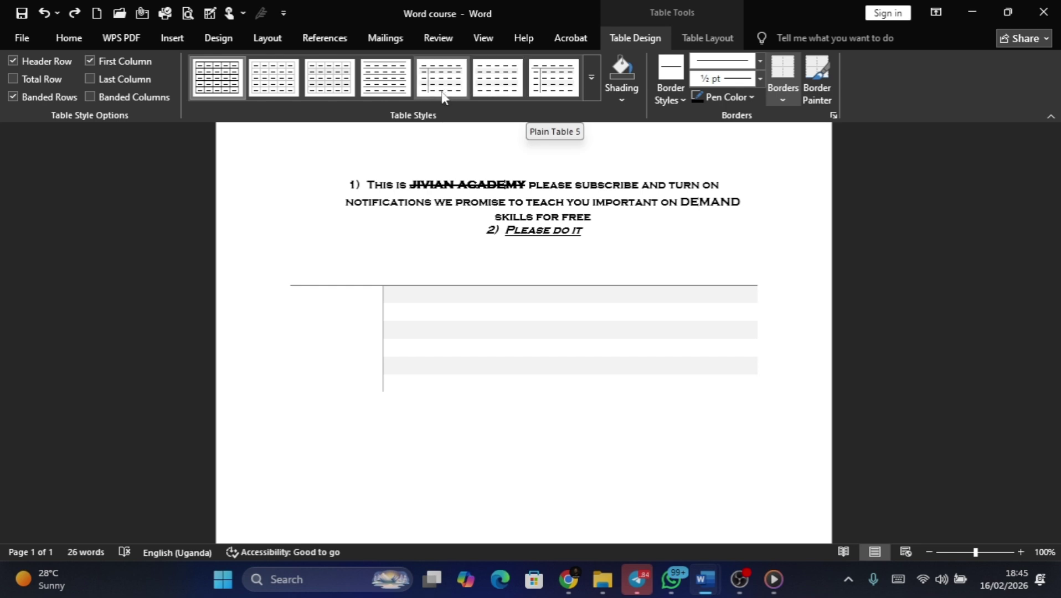
Apply the light-blue grid table style with a solid header row and solid first column to the table
{"action": "left_click", "coordinate": [588, 78]}
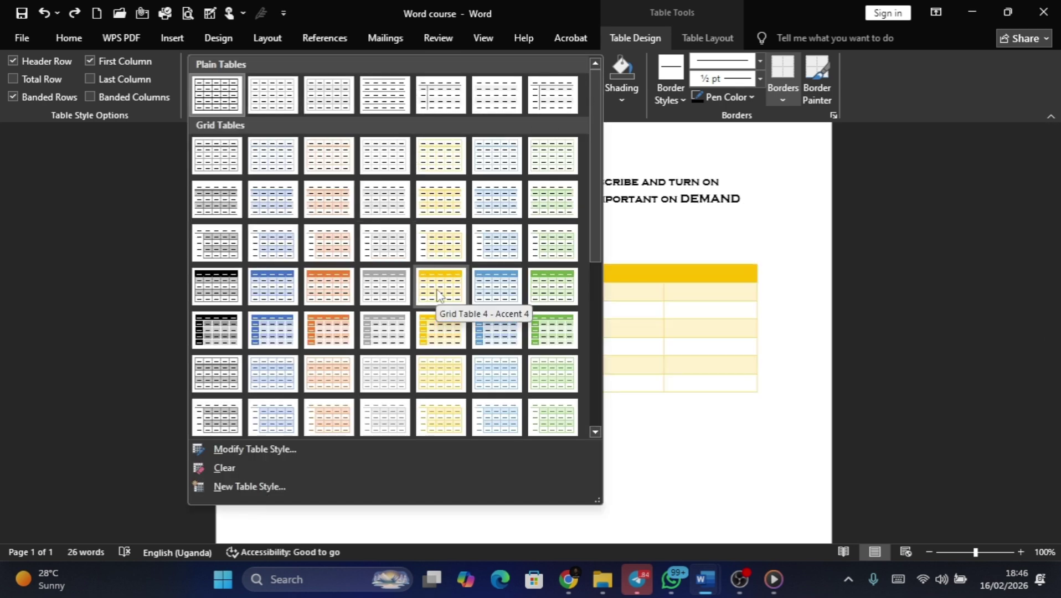
{"action": "left_click", "coordinate": [510, 338]}
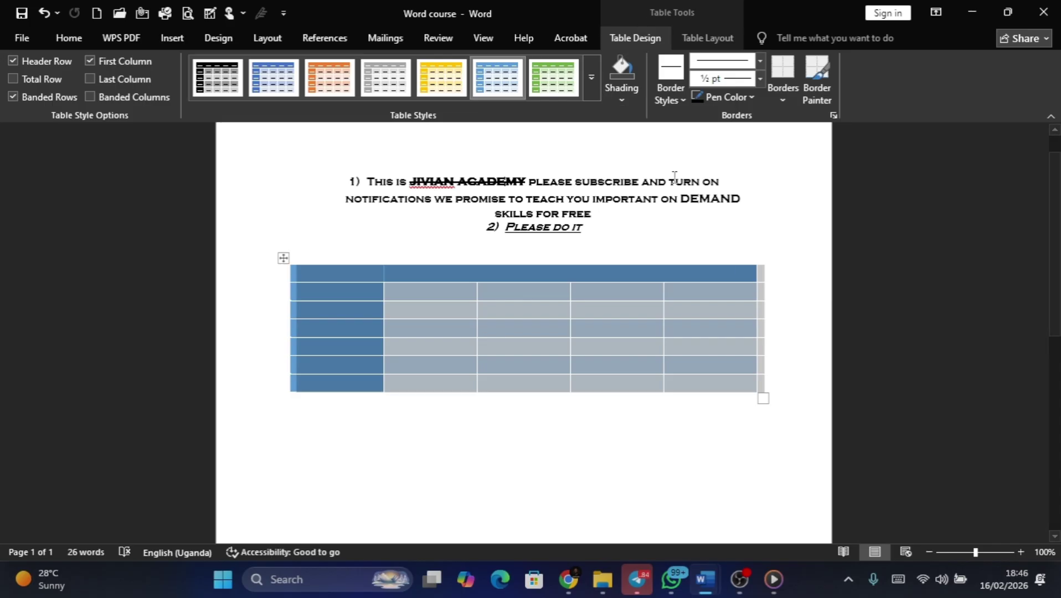
{"action": "left_click", "coordinate": [706, 465]}
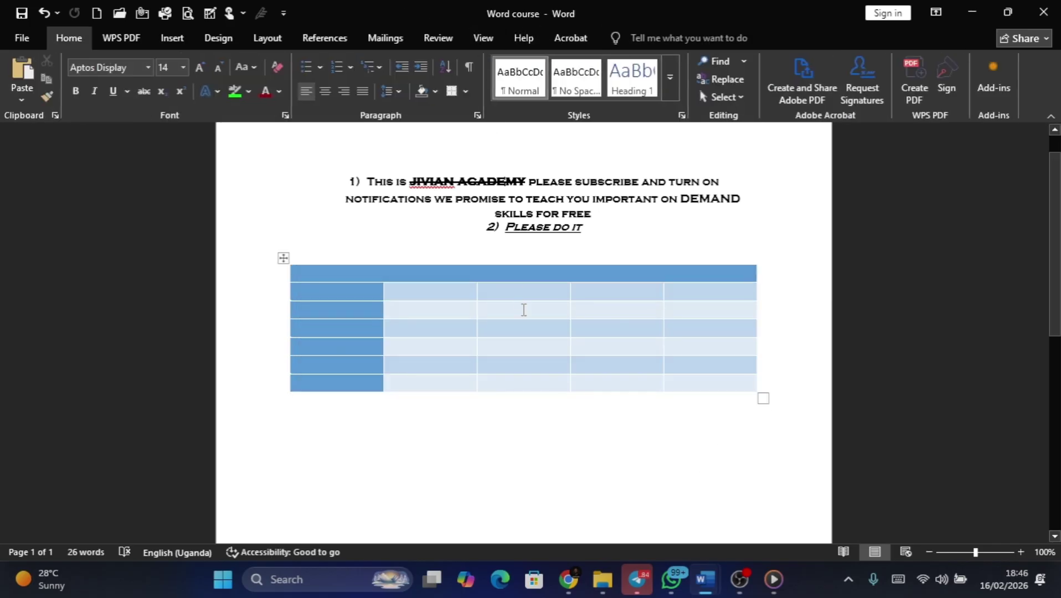
{"action": "left_click", "coordinate": [523, 308]}
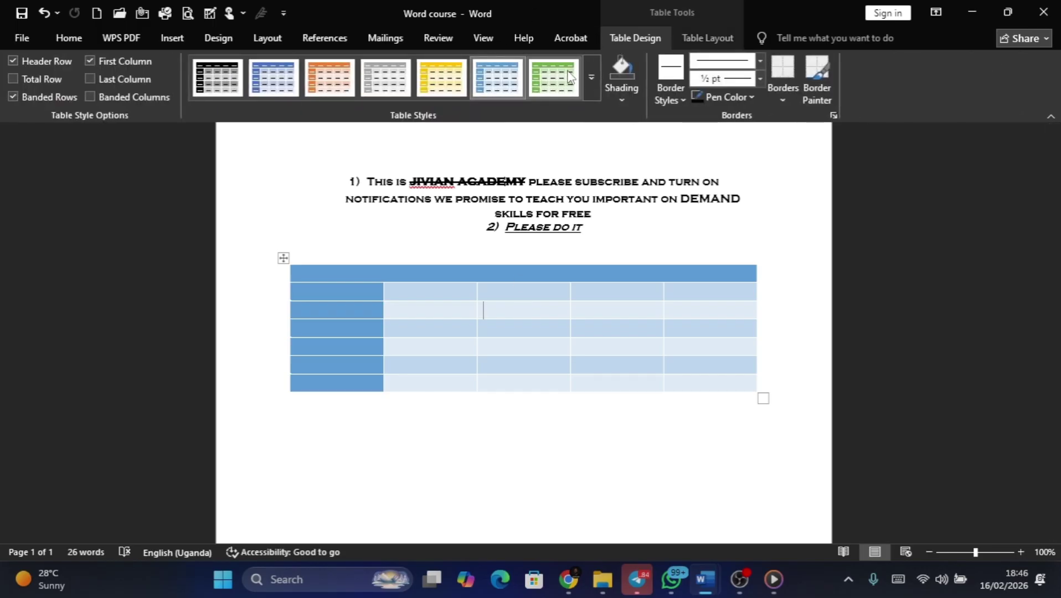
{"action": "left_click", "coordinate": [793, 245]}
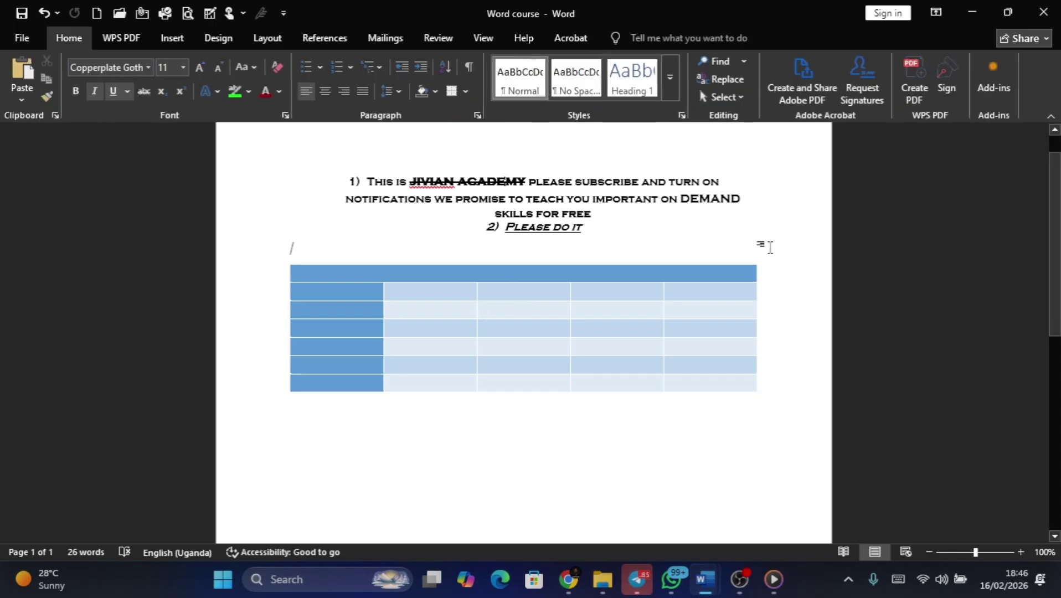
Place the cursor on the empty line below the table and start inserting a picture from this device
{"action": "scroll", "coordinate": [292, 248], "scroll_direction": "down", "scroll_amount": 3}
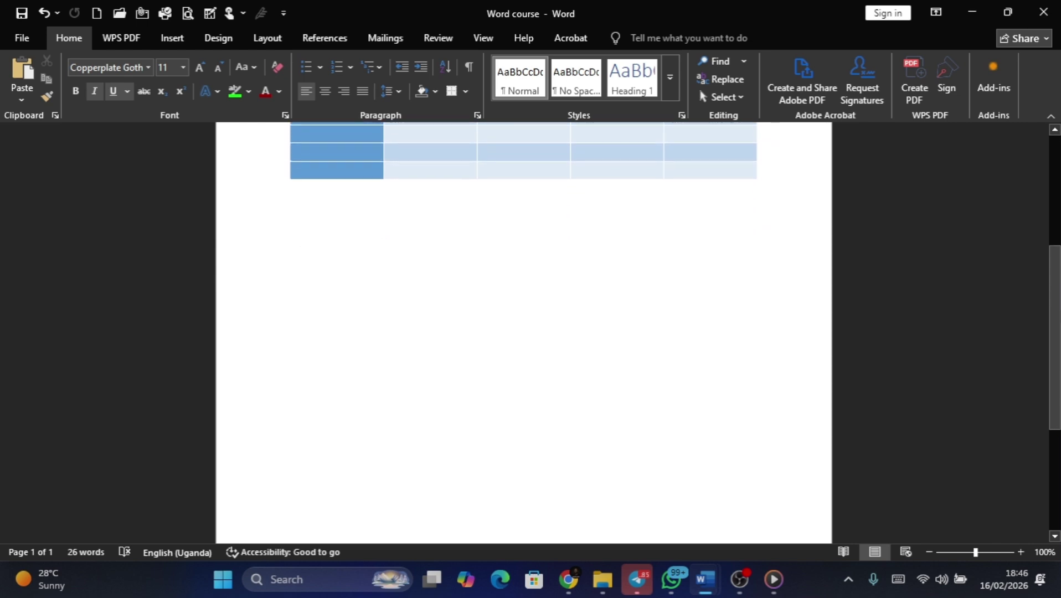
{"action": "left_click_drag", "start_coordinate": [1056, 312], "coordinate": [971, 303]}
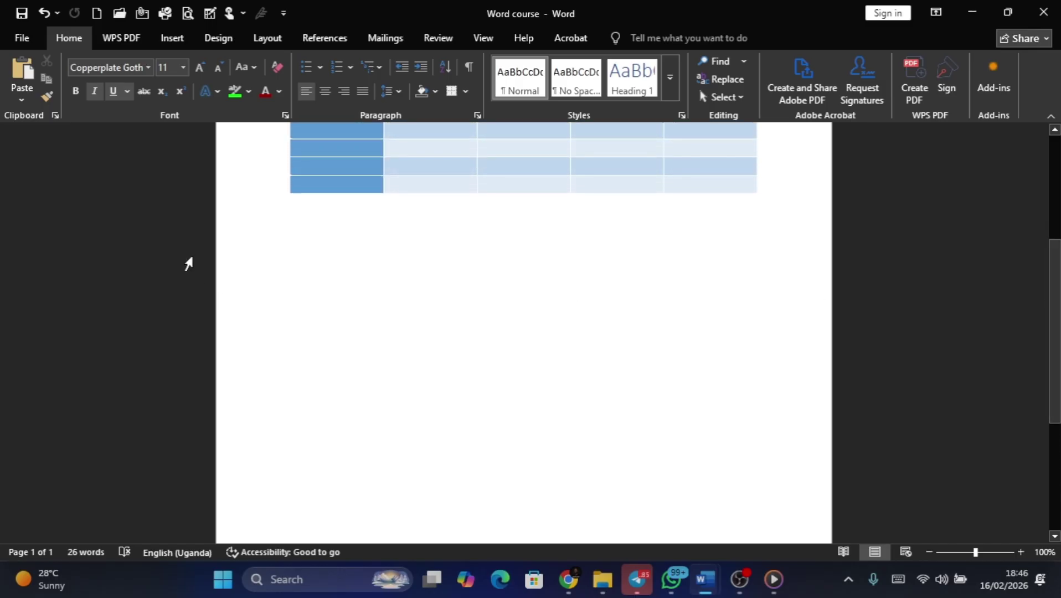
{"action": "left_click", "coordinate": [330, 260]}
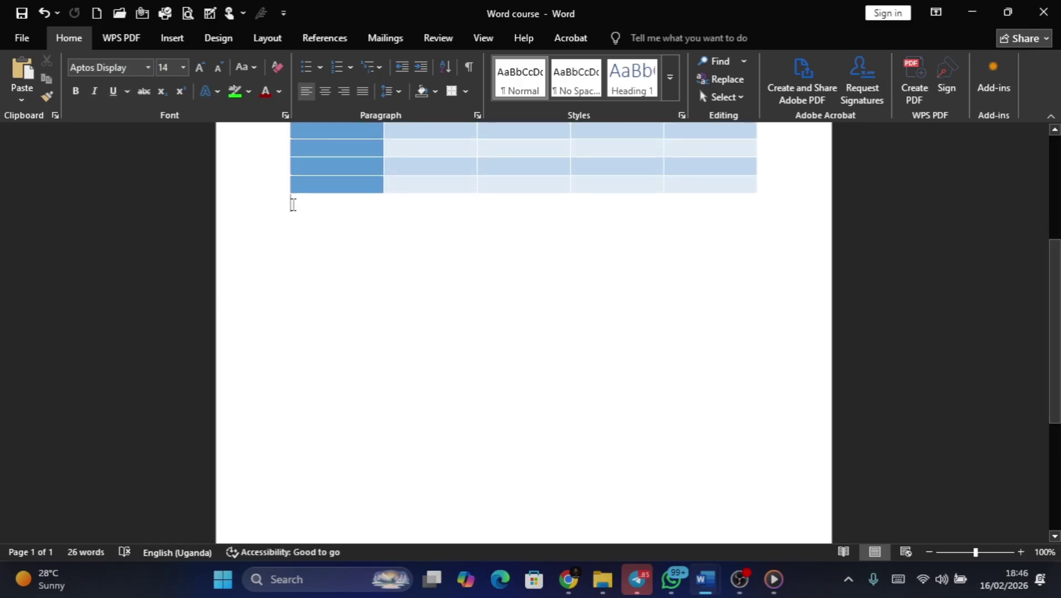
{"action": "left_click", "coordinate": [182, 38]}
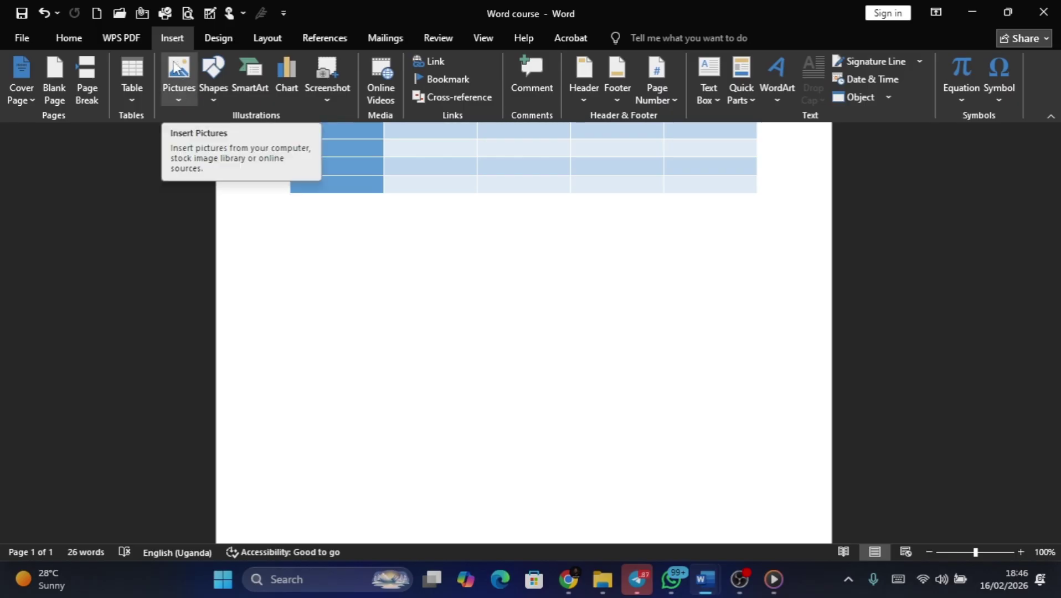
{"action": "left_click", "coordinate": [185, 93]}
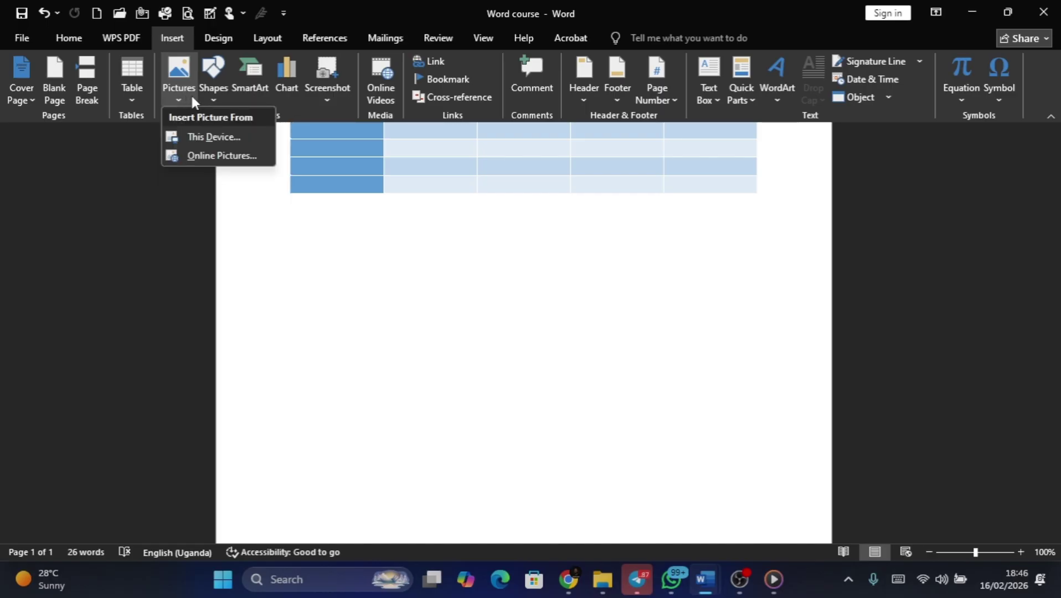
{"action": "left_click", "coordinate": [180, 76]}
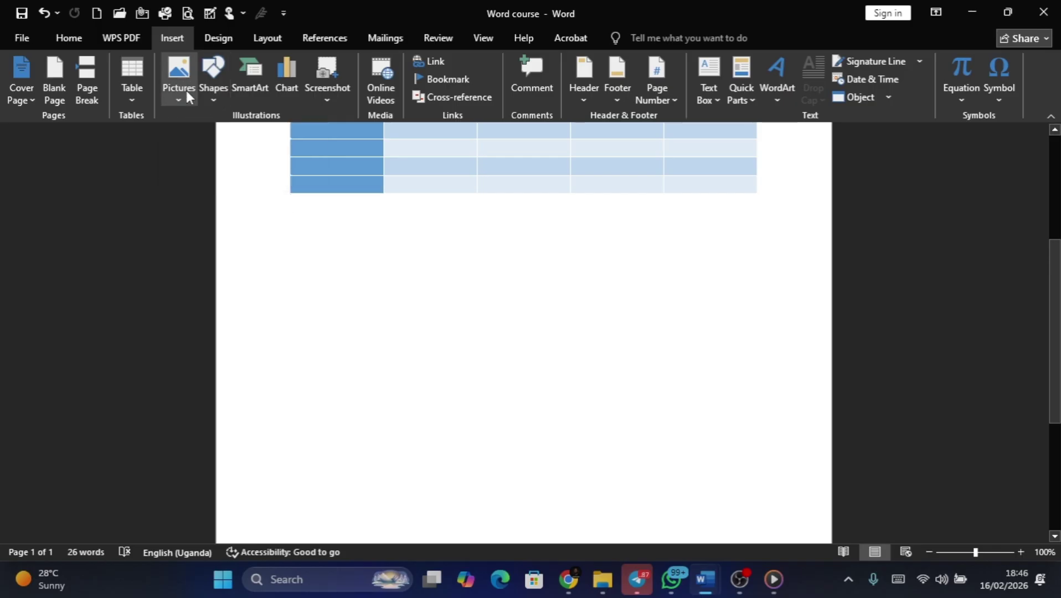
{"action": "left_click", "coordinate": [185, 84]}
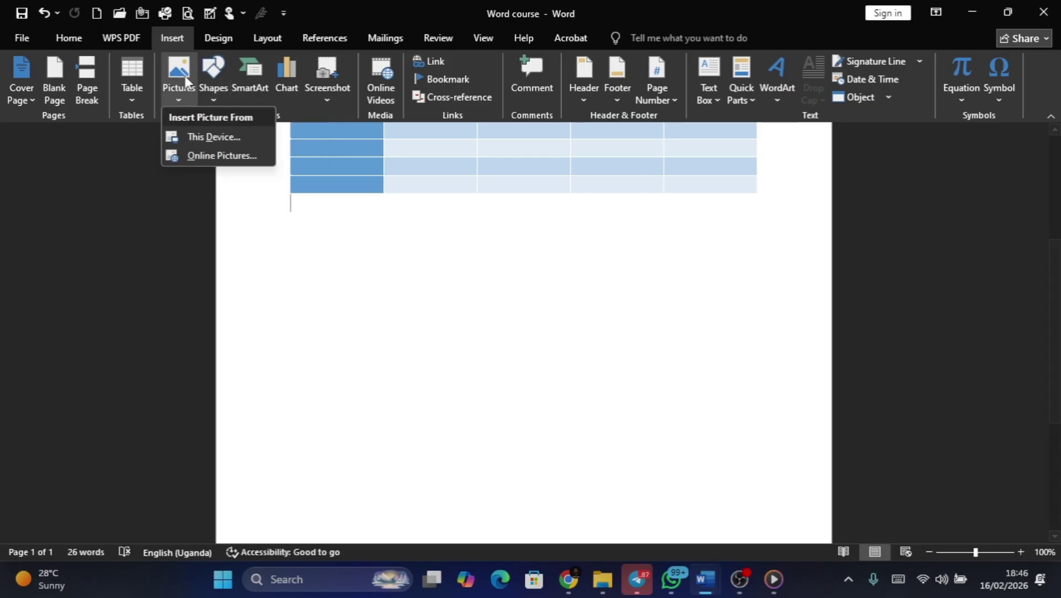
{"action": "left_click", "coordinate": [199, 133]}
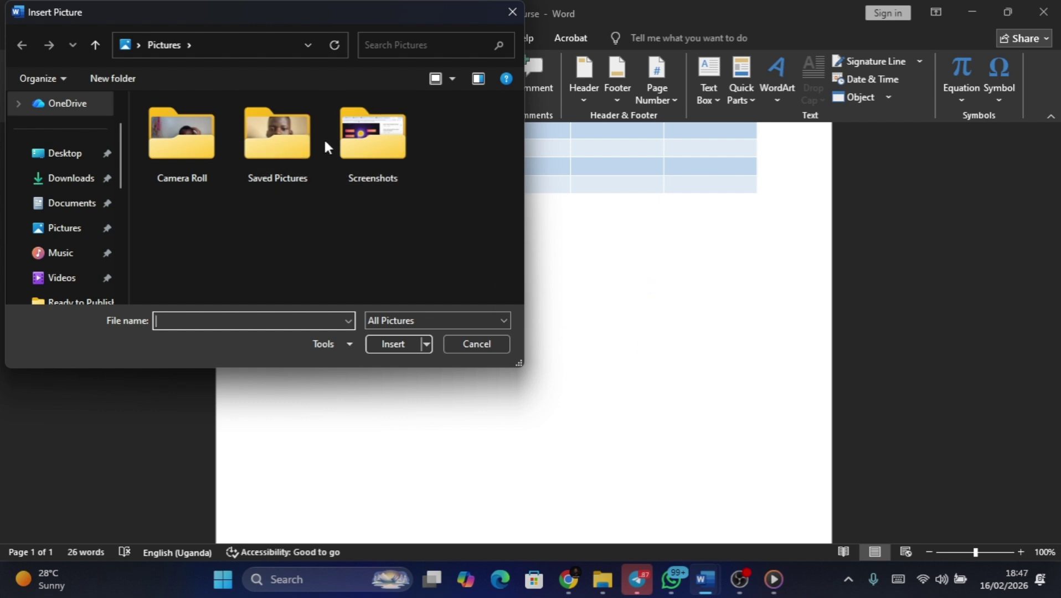
{"action": "double_click", "coordinate": [366, 137]}
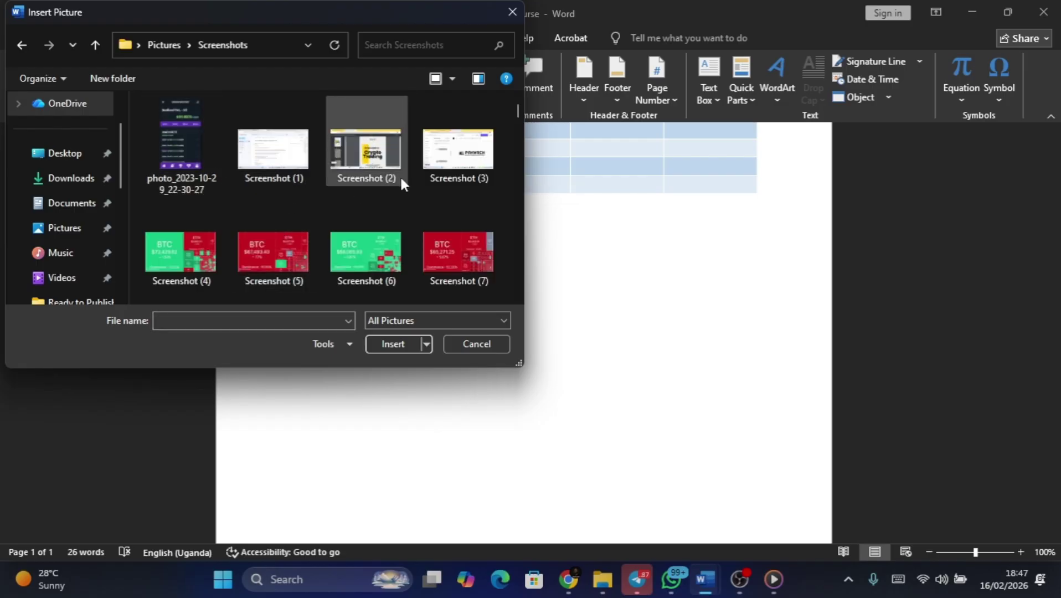
{"action": "scroll", "coordinate": [406, 186], "scroll_direction": "down", "scroll_amount": 8}
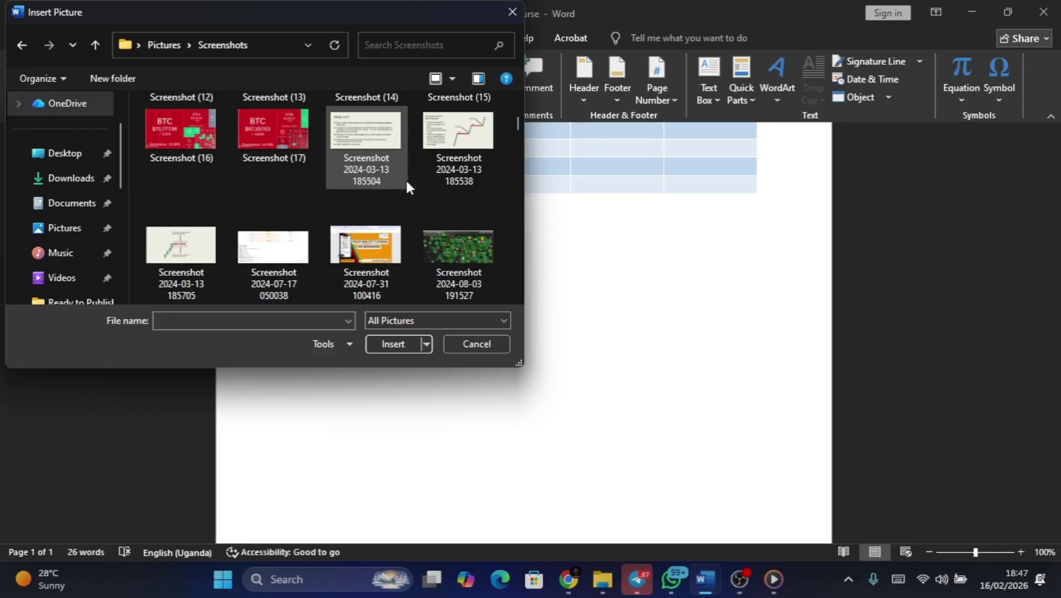
{"action": "scroll", "coordinate": [406, 187], "scroll_direction": "down", "scroll_amount": 2}
{"action": "scroll", "coordinate": [406, 178], "scroll_direction": "down", "scroll_amount": 2}
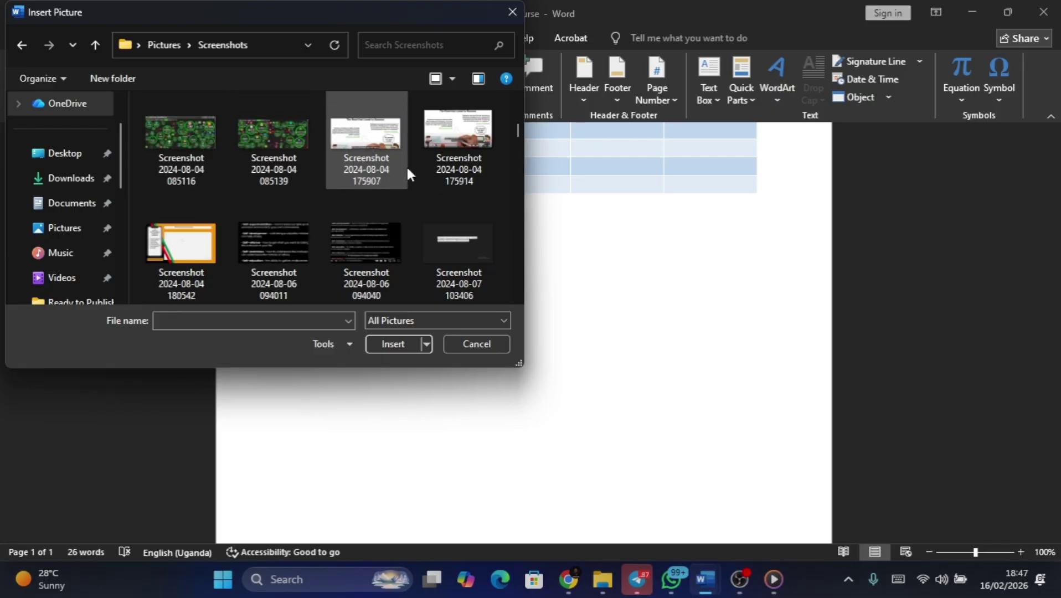
{"action": "scroll", "coordinate": [405, 166], "scroll_direction": "down", "scroll_amount": 4}
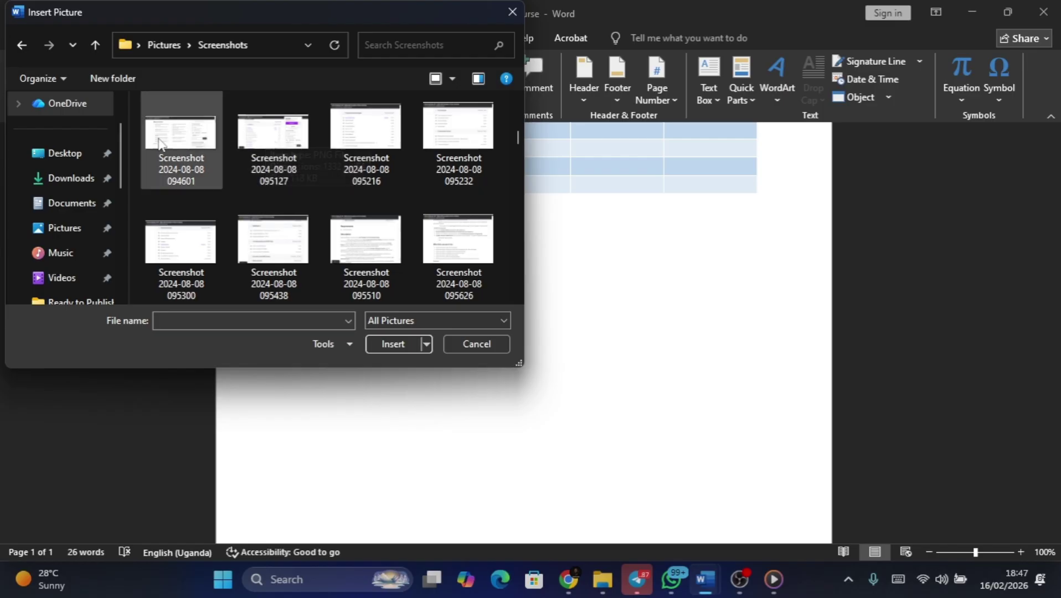
{"action": "left_click", "coordinate": [178, 147]}
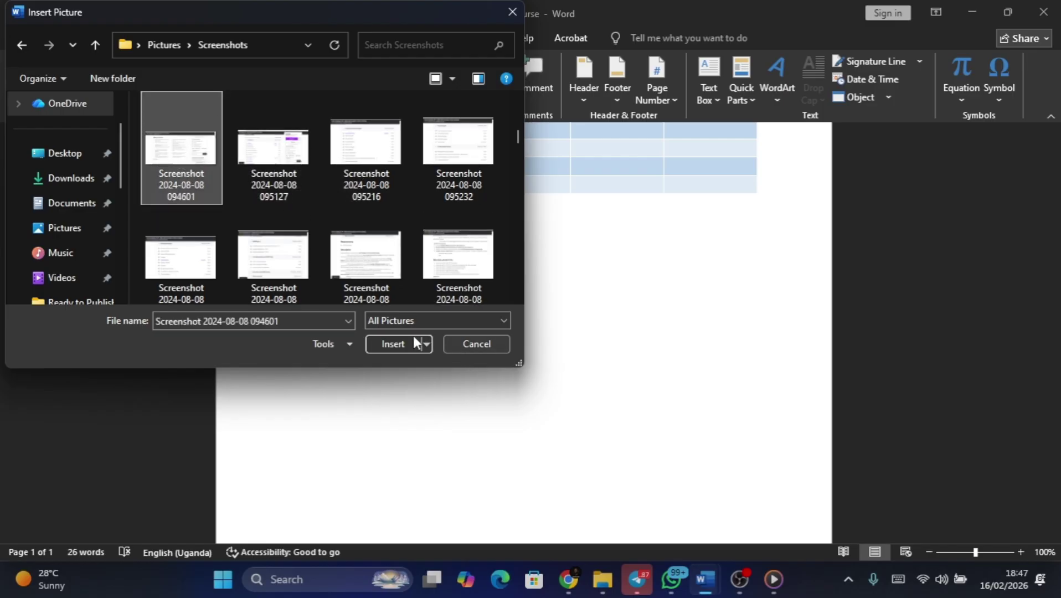
{"action": "left_click", "coordinate": [393, 344]}
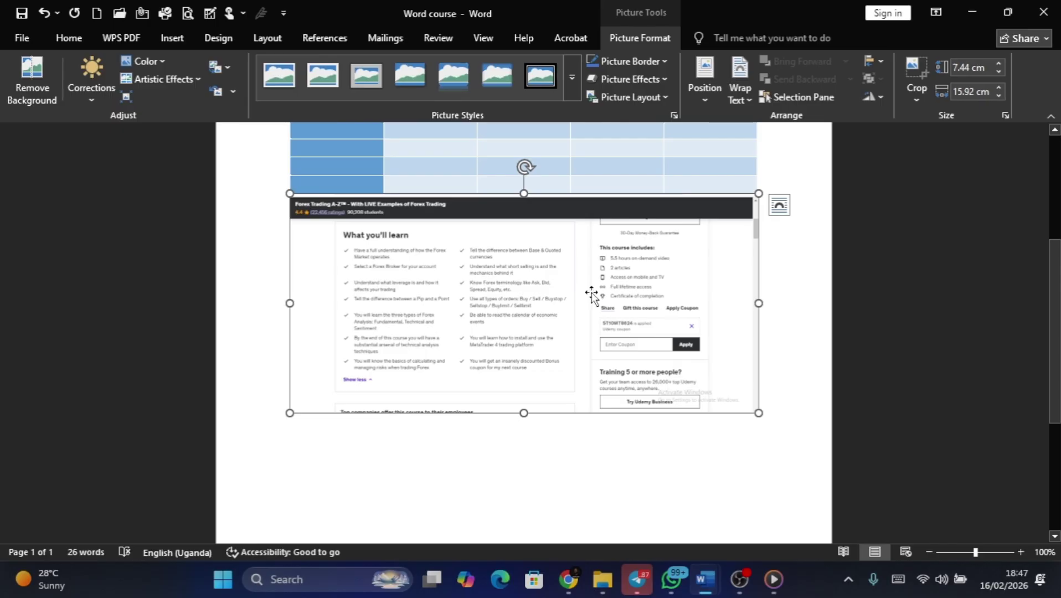
Scale the inserted picture down to about 4.68 cm high and 10.03 cm wide
{"action": "left_click_drag", "start_coordinate": [593, 294], "coordinate": [592, 334]}
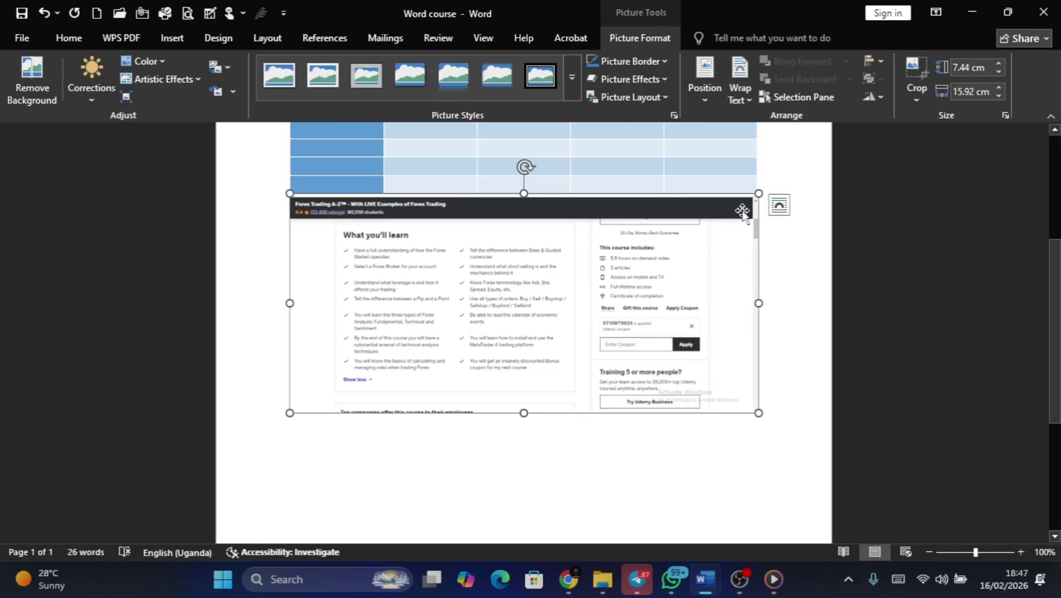
{"action": "left_click_drag", "start_coordinate": [760, 192], "coordinate": [583, 277]}
{"action": "mouse_move", "coordinate": [458, 252]}
{"action": "left_mouse_down"}
{"action": "mouse_move", "coordinate": [474, 279]}
{"action": "mouse_move", "coordinate": [450, 237]}
{"action": "left_mouse_up"}
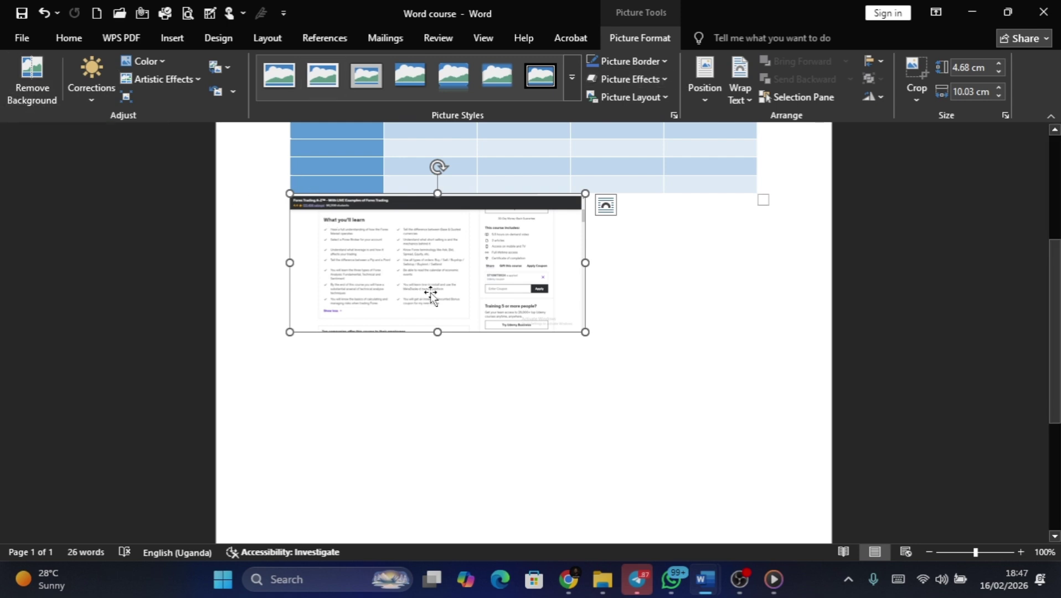
Stretch the picture below the table to about 7.33 cm high and 16.14 cm wide, and deselect it
{"action": "left_click_drag", "start_coordinate": [431, 296], "coordinate": [454, 410]}
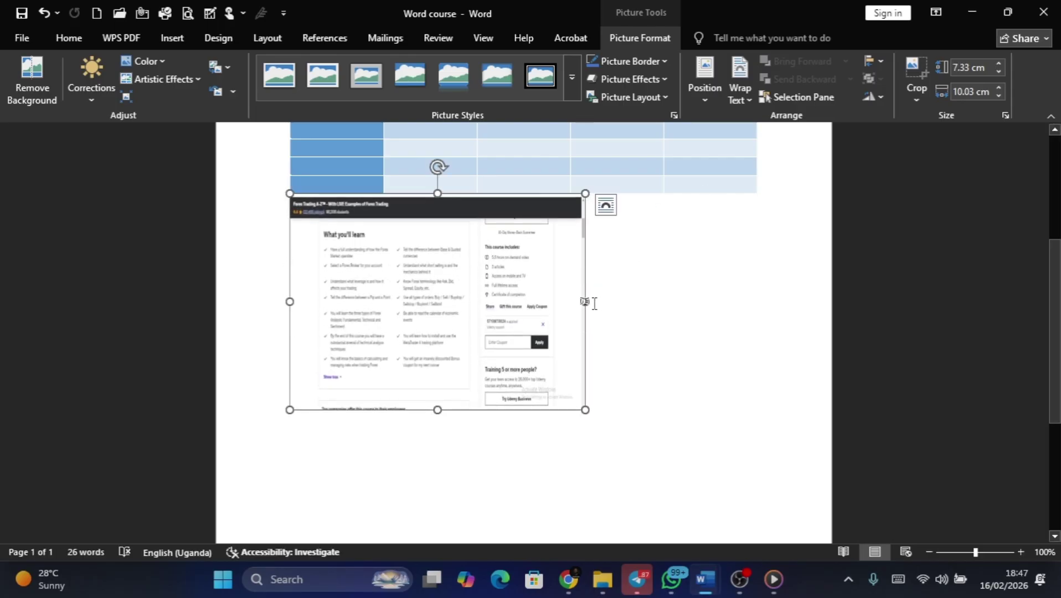
{"action": "left_click_drag", "start_coordinate": [585, 302], "coordinate": [764, 326]}
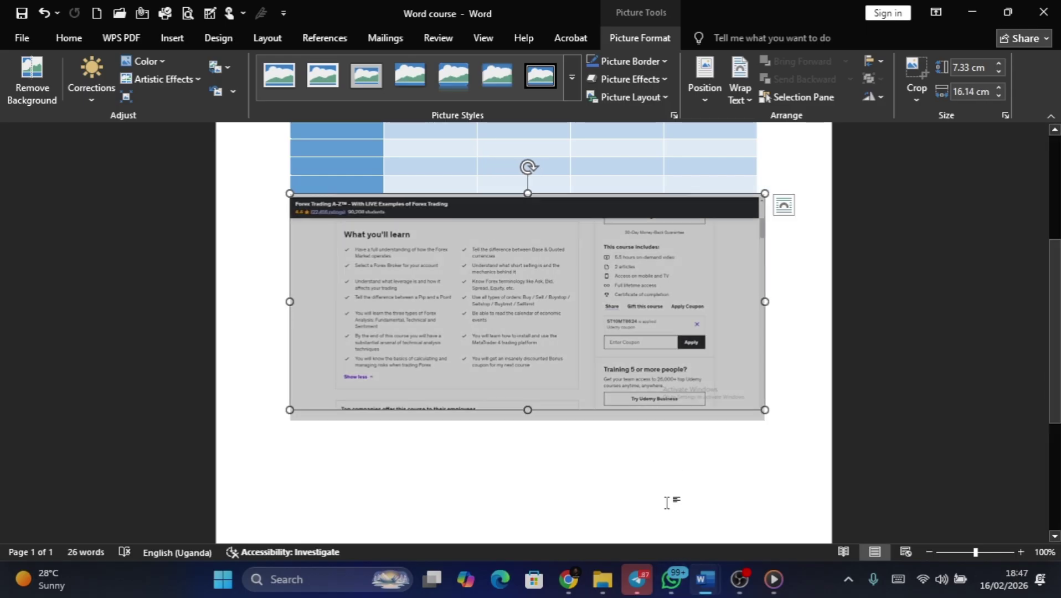
{"action": "left_click", "coordinate": [806, 162]}
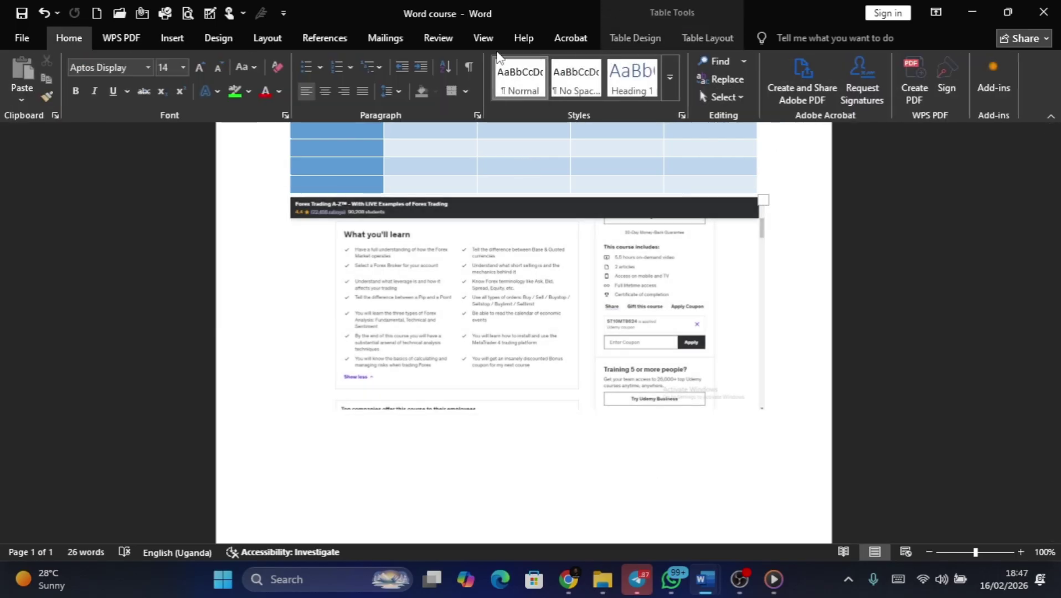
{"action": "left_click", "coordinate": [602, 299]}
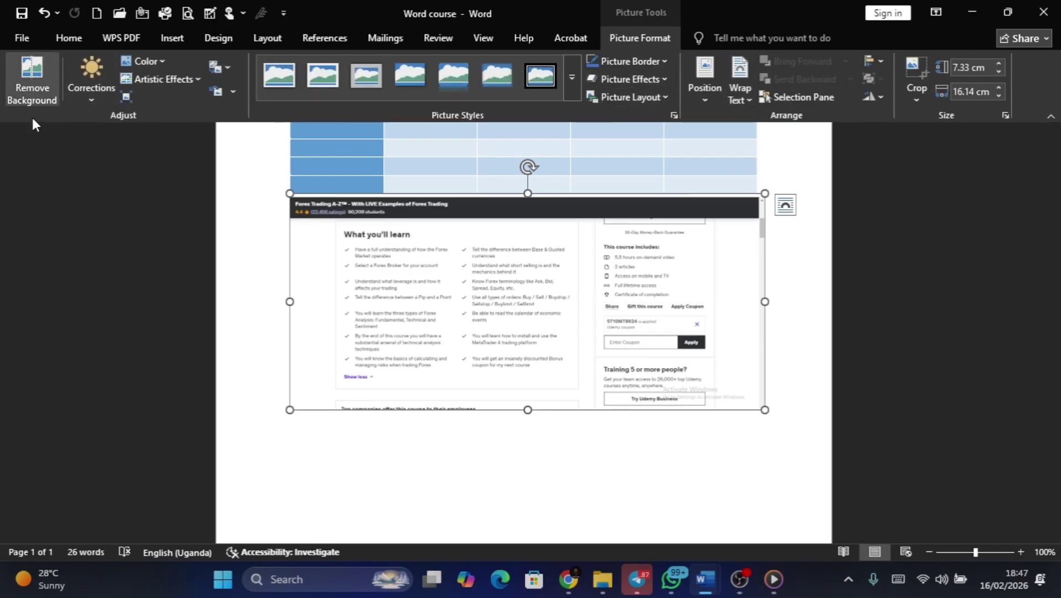
{"action": "scroll", "coordinate": [524, 315], "scroll_direction": "up", "scroll_amount": 5}
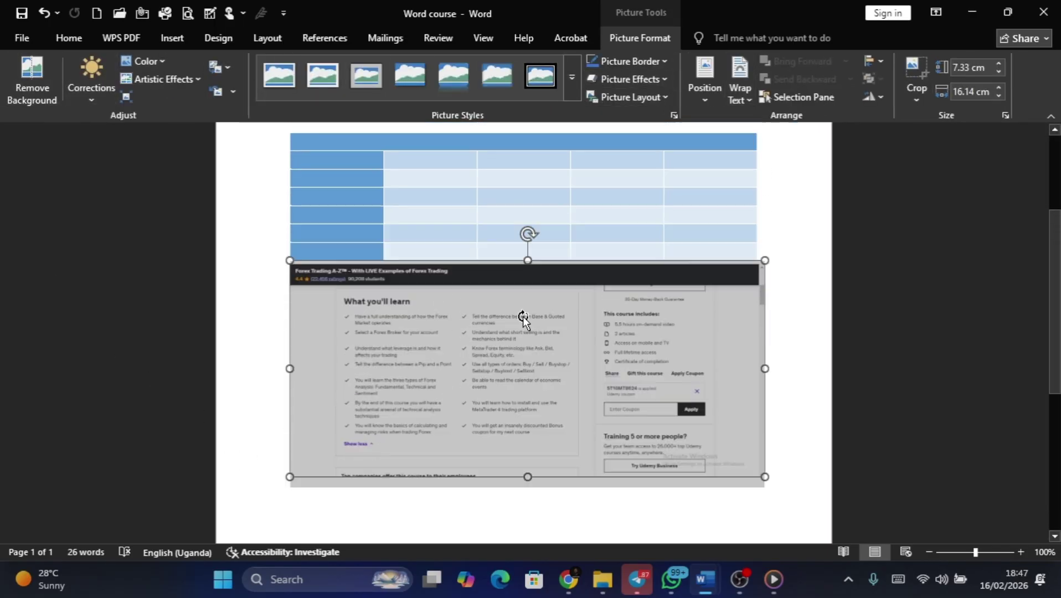
{"action": "left_click", "coordinate": [355, 208]}
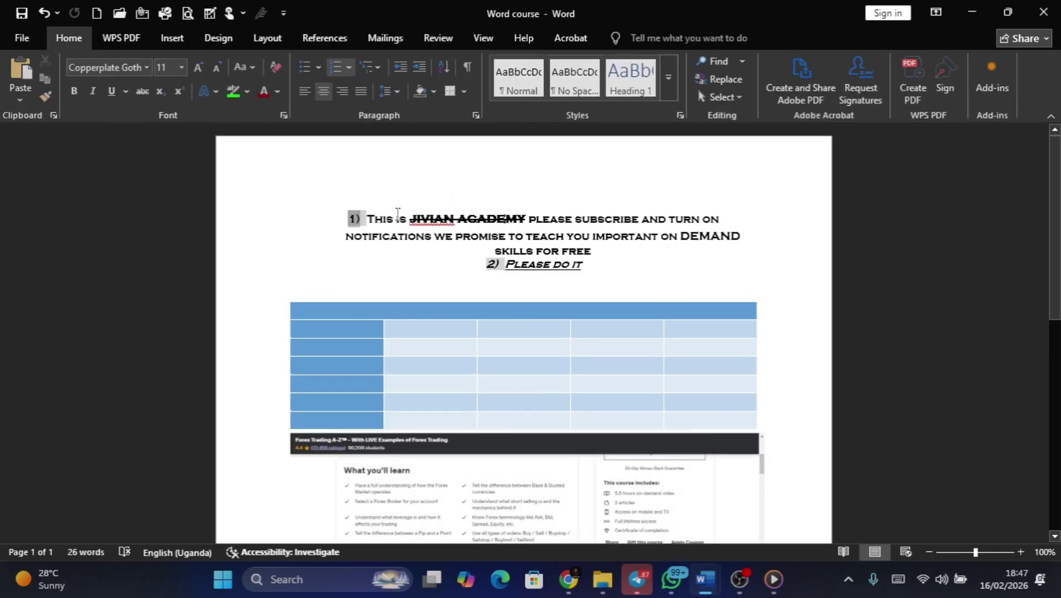
{"action": "left_click", "coordinate": [454, 212]}
{"action": "scroll", "coordinate": [454, 213], "scroll_direction": "down", "scroll_amount": 6}
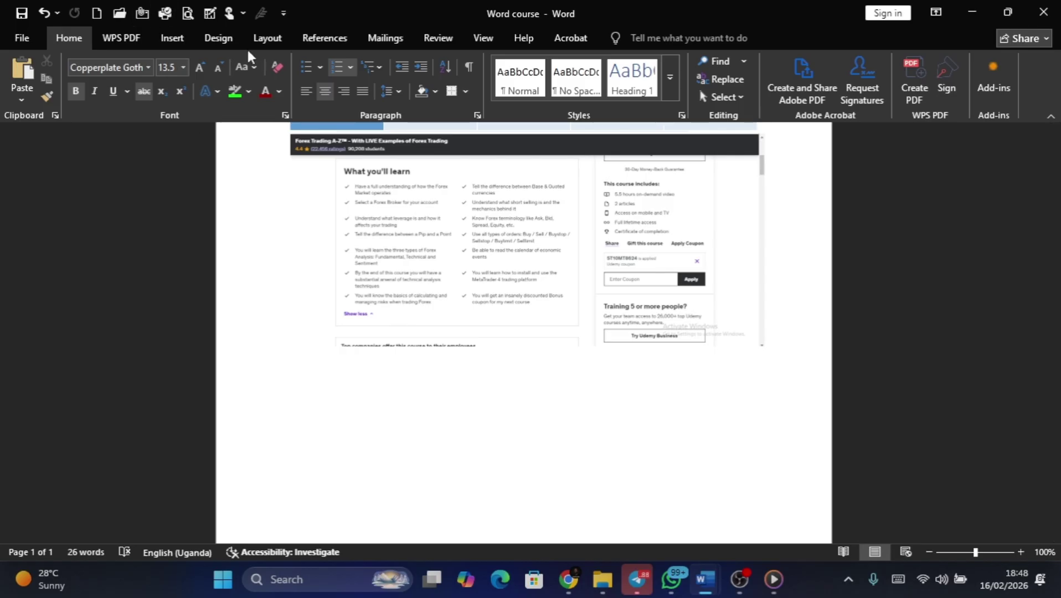
Add the CONFIDENTIAL 1 watermark to the page and undo it
{"action": "left_click", "coordinate": [221, 38]}
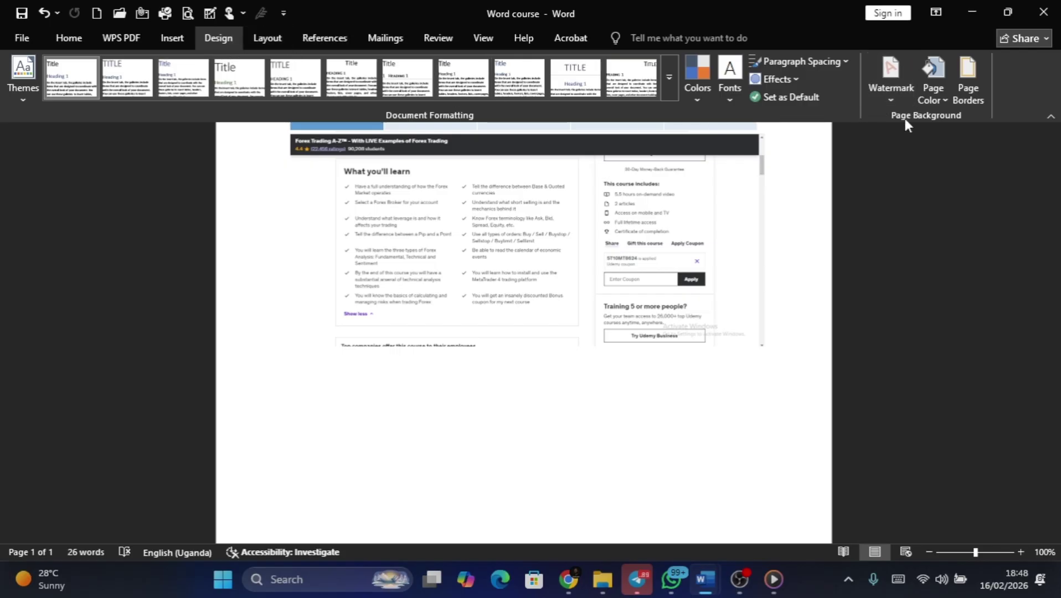
{"action": "left_click", "coordinate": [899, 100]}
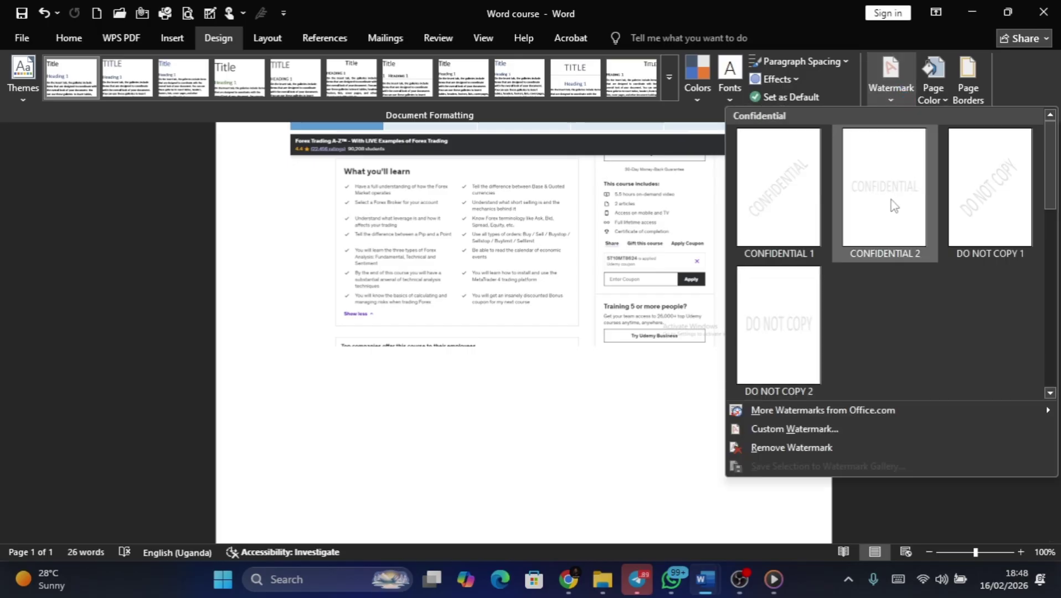
{"action": "left_click", "coordinate": [788, 198]}
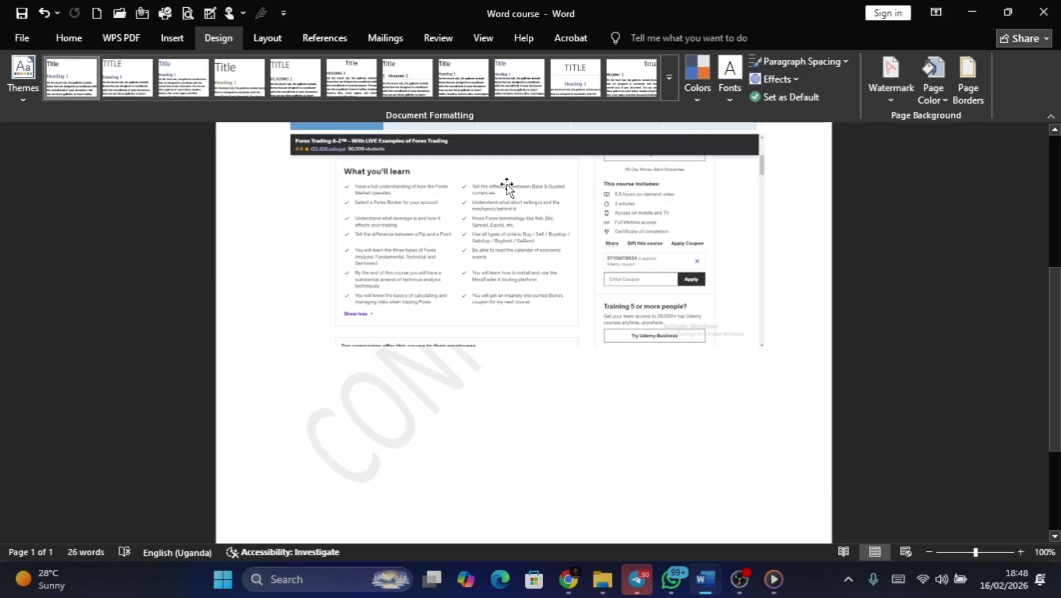
{"action": "left_click", "coordinate": [44, 12]}
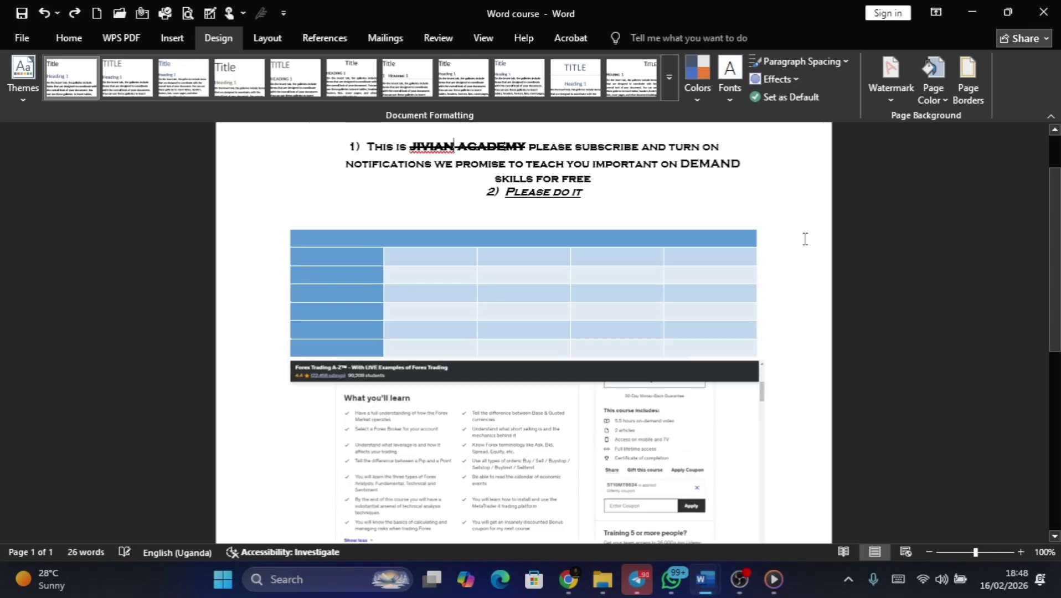
Add a custom text watermark reading JIVIAN to the page with the Diagonal layout
{"action": "left_click", "coordinate": [892, 91]}
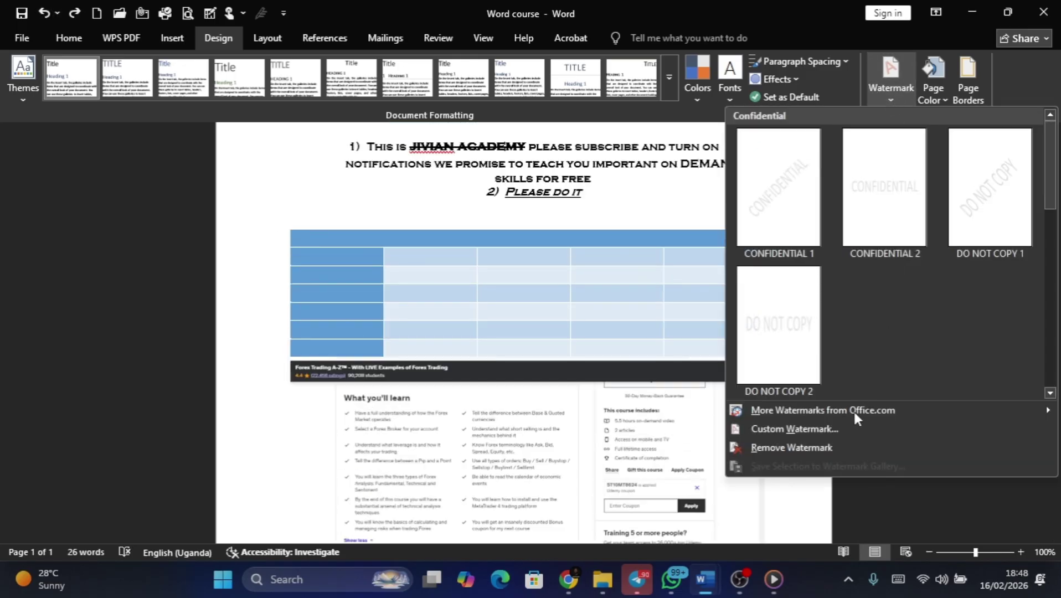
{"action": "mouse_move", "coordinate": [854, 411]}
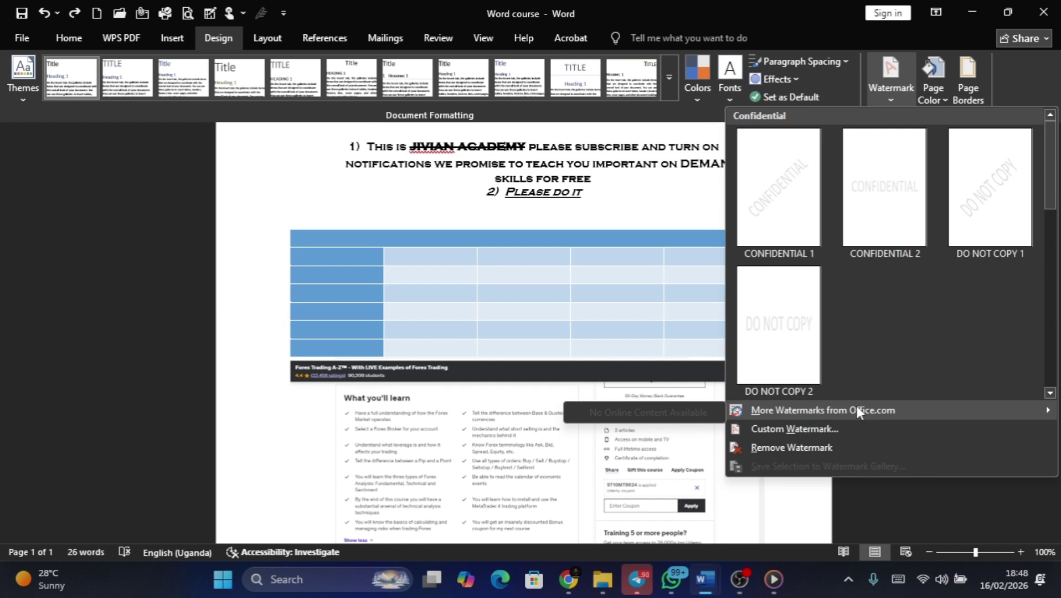
{"action": "left_click", "coordinate": [843, 428]}
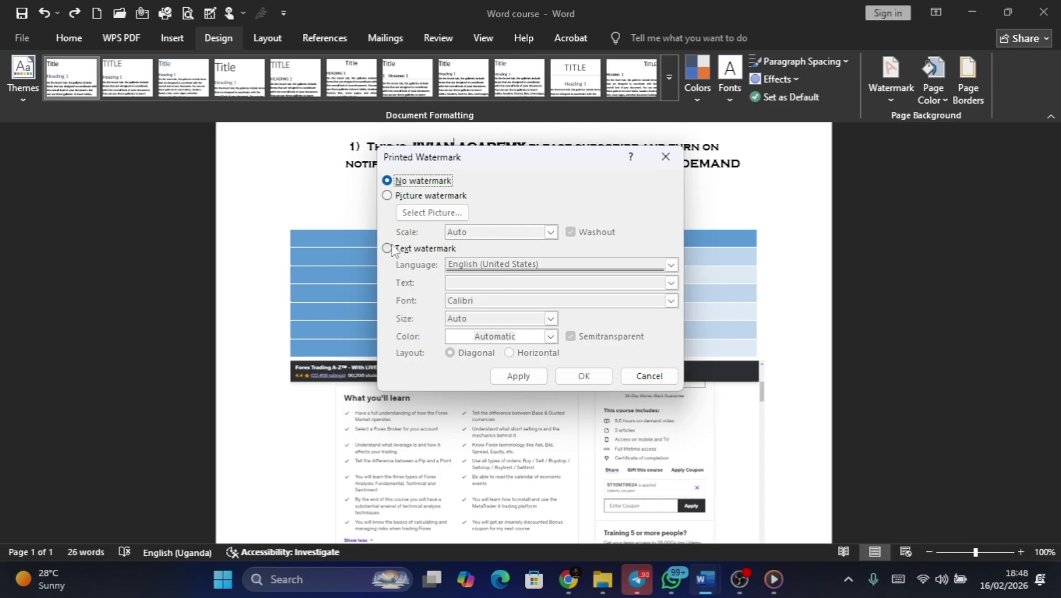
{"action": "left_click", "coordinate": [388, 248]}
{"action": "left_click", "coordinate": [470, 282]}
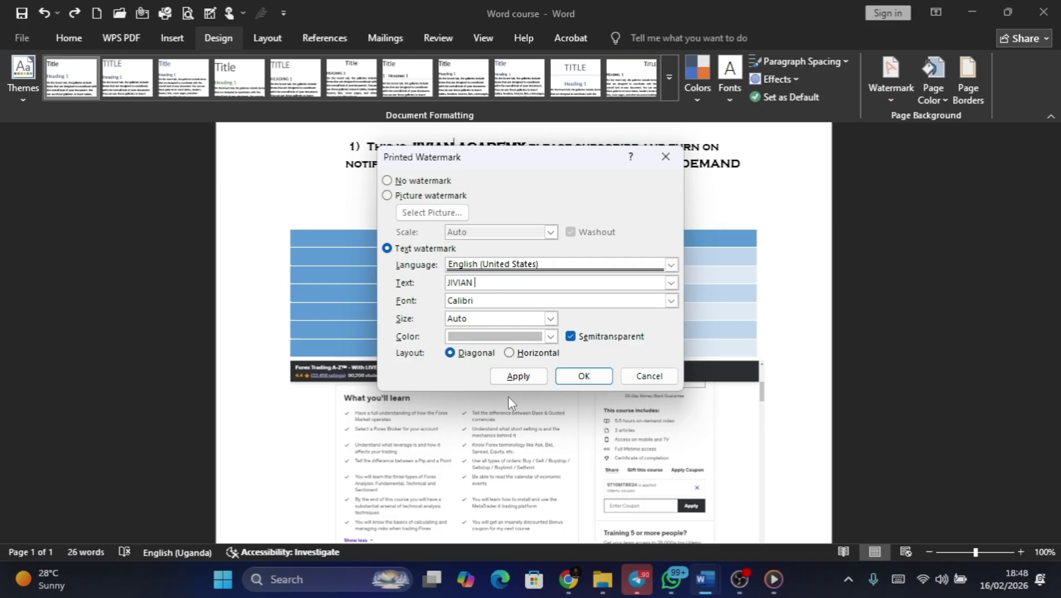
{"action": "left_click", "coordinate": [537, 377]}
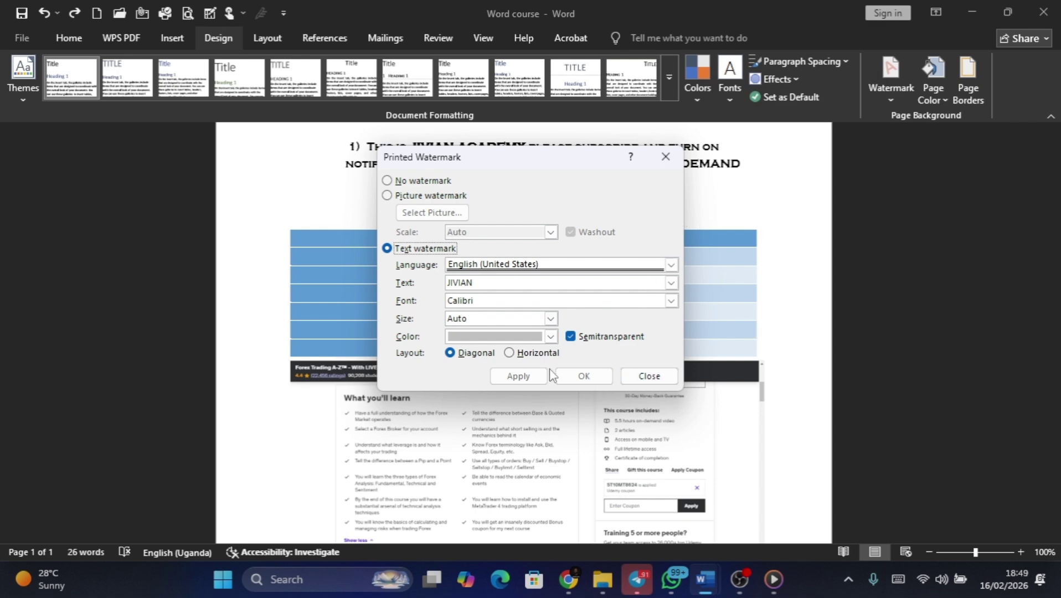
{"action": "left_click", "coordinate": [509, 355]}
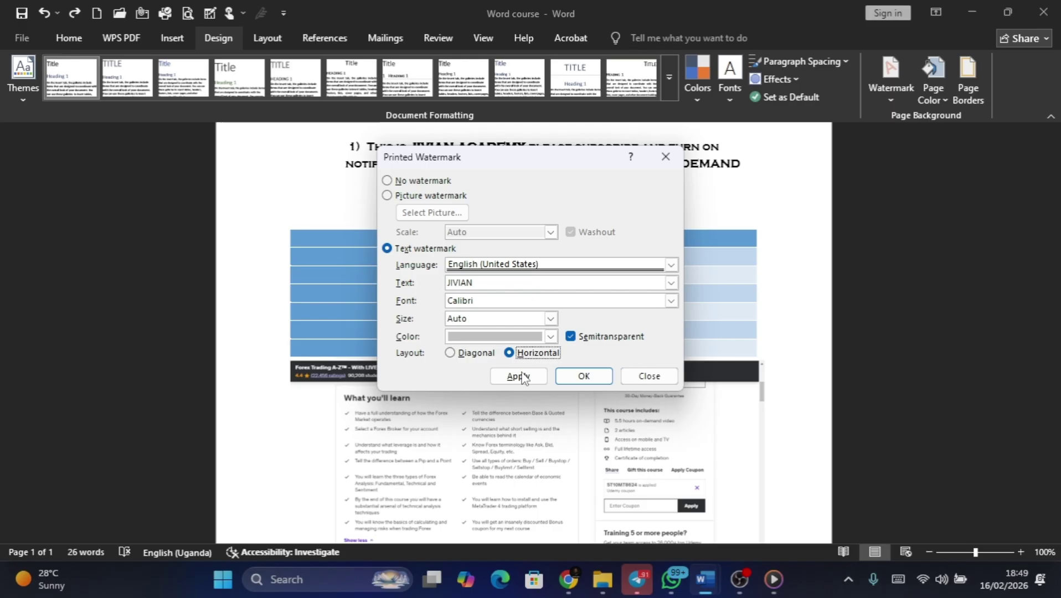
{"action": "left_click", "coordinate": [454, 353]}
{"action": "left_click", "coordinate": [540, 375]}
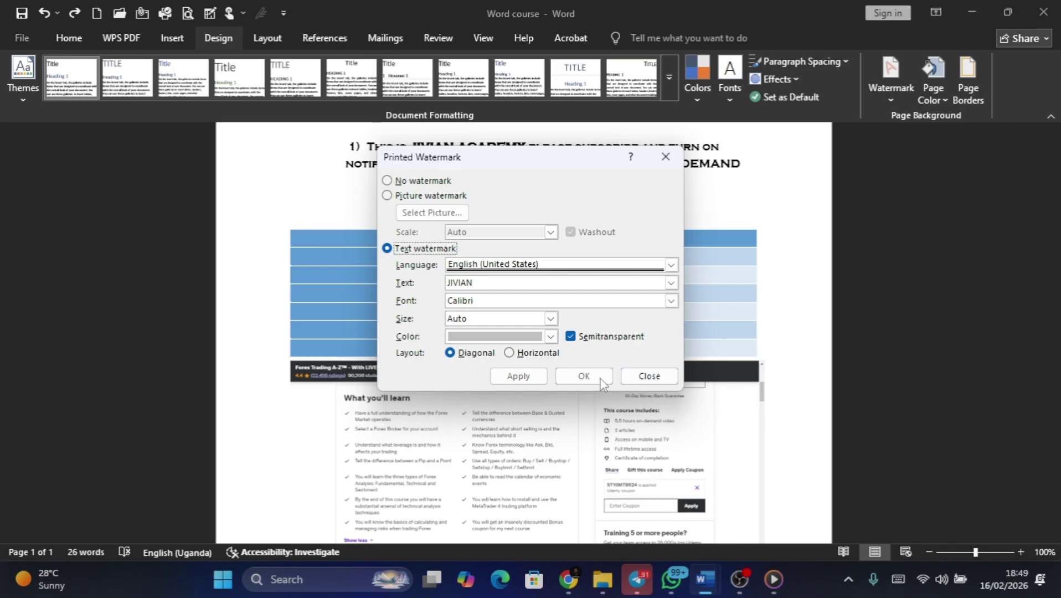
{"action": "left_click", "coordinate": [651, 376]}
Examine how the JIVIAN watermark appears on the page around the table and the picture
{"action": "scroll", "coordinate": [692, 311], "scroll_direction": "down", "scroll_amount": 6}
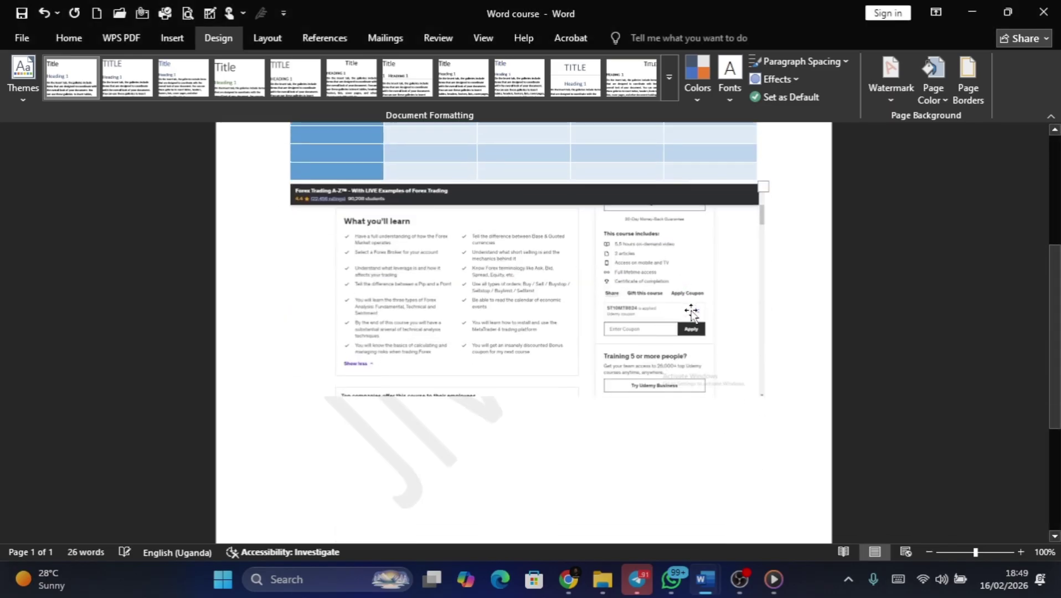
{"action": "scroll", "coordinate": [693, 310], "scroll_direction": "up", "scroll_amount": 8}
{"action": "scroll", "coordinate": [691, 310], "scroll_direction": "down", "scroll_amount": 8}
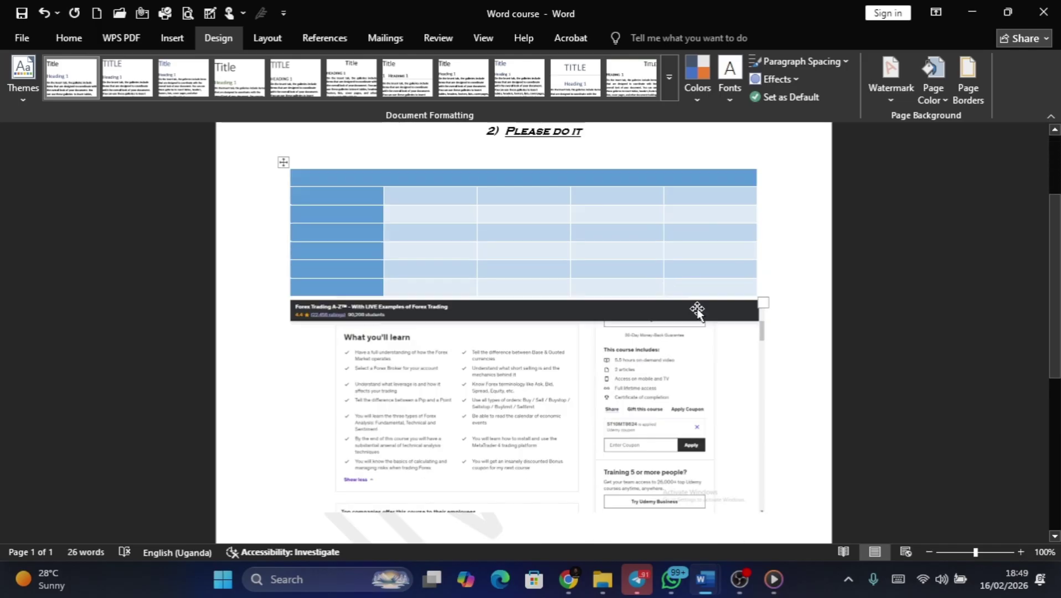
{"action": "scroll", "coordinate": [581, 294], "scroll_direction": "up", "scroll_amount": 5}
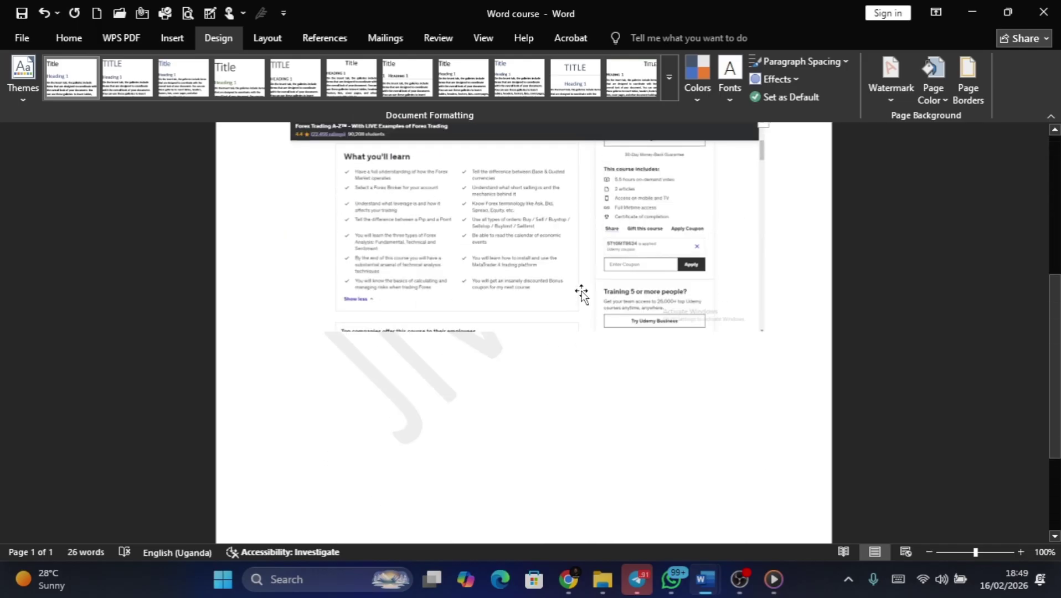
{"action": "scroll", "coordinate": [813, 163], "scroll_direction": "down", "scroll_amount": 4}
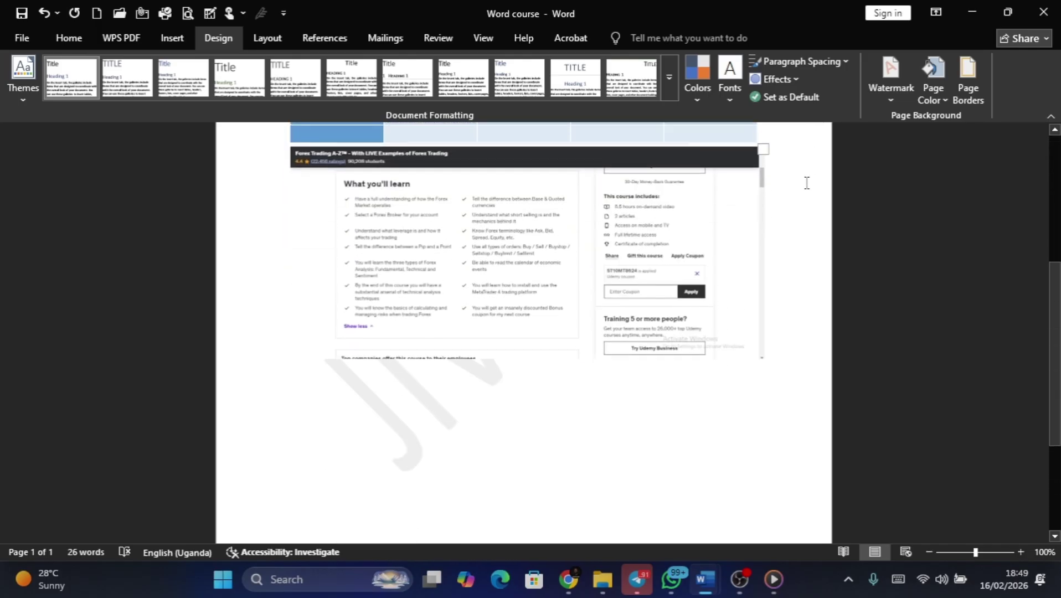
{"action": "scroll", "coordinate": [498, 349], "scroll_direction": "down", "scroll_amount": 3}
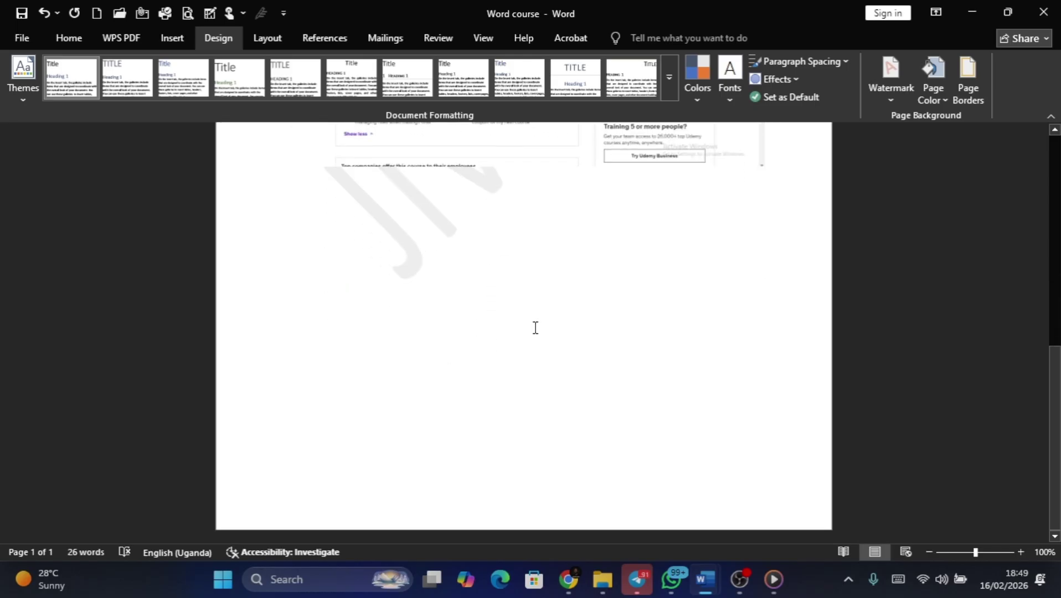
{"action": "scroll", "coordinate": [533, 331], "scroll_direction": "up", "scroll_amount": 6}
{"action": "scroll", "coordinate": [535, 330], "scroll_direction": "up", "scroll_amount": 3}
{"action": "scroll", "coordinate": [528, 279], "scroll_direction": "down", "scroll_amount": 4}
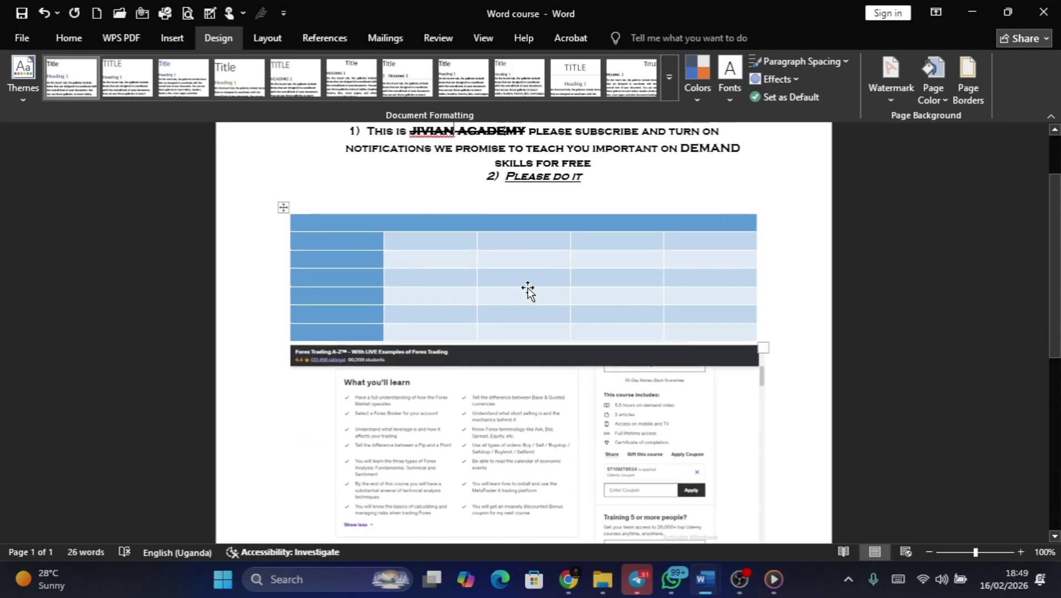
{"action": "scroll", "coordinate": [525, 292], "scroll_direction": "down", "scroll_amount": 3}
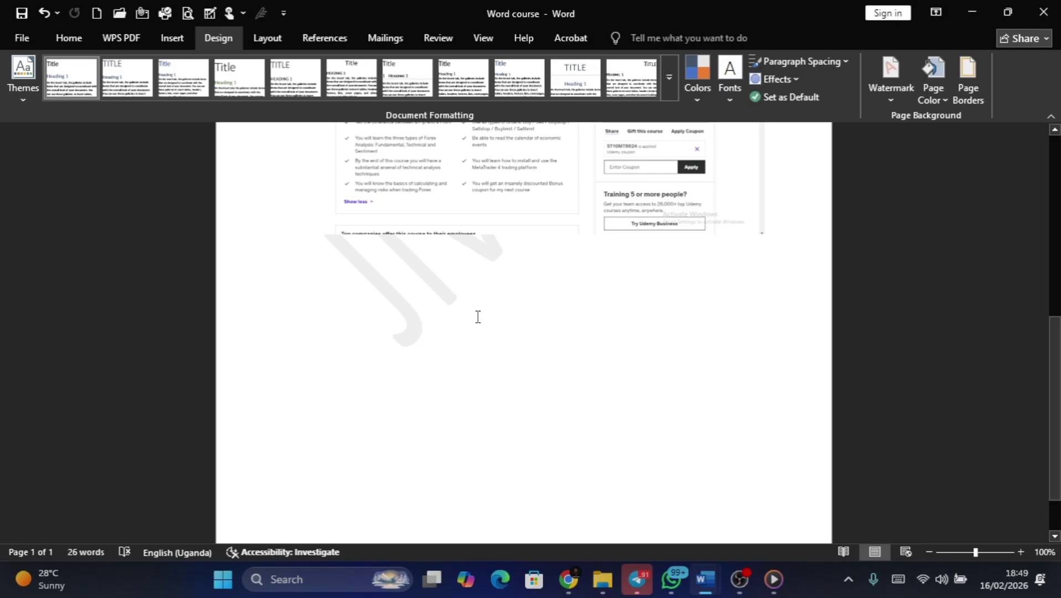
Undo the JIVIAN text watermark
{"action": "key", "text": "ctrl+z"}
{"action": "scroll", "coordinate": [476, 311], "scroll_direction": "down", "scroll_amount": 5}
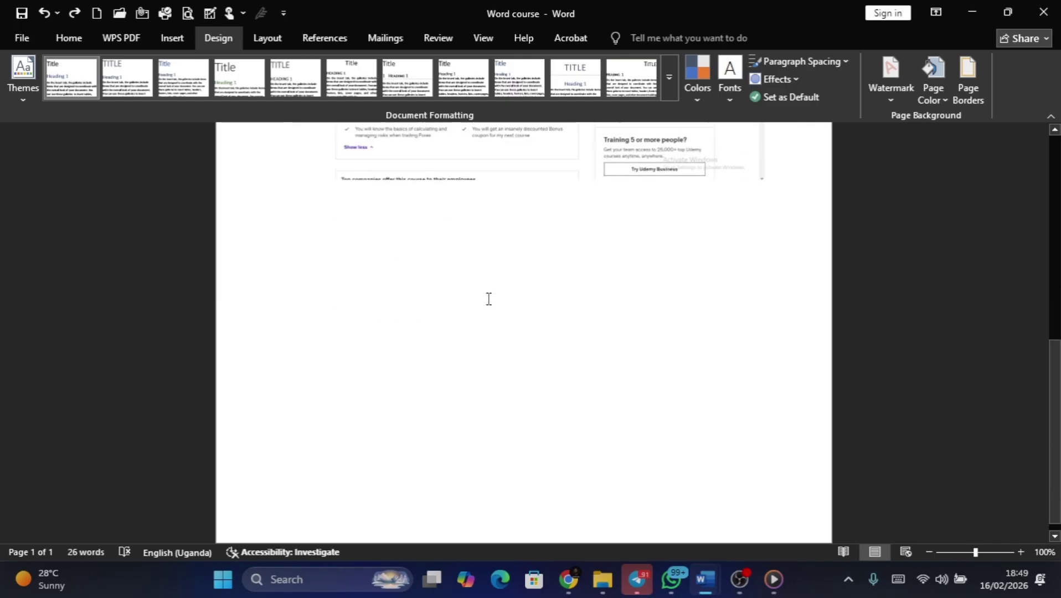
{"action": "scroll", "coordinate": [614, 405], "scroll_direction": "up", "scroll_amount": 8}
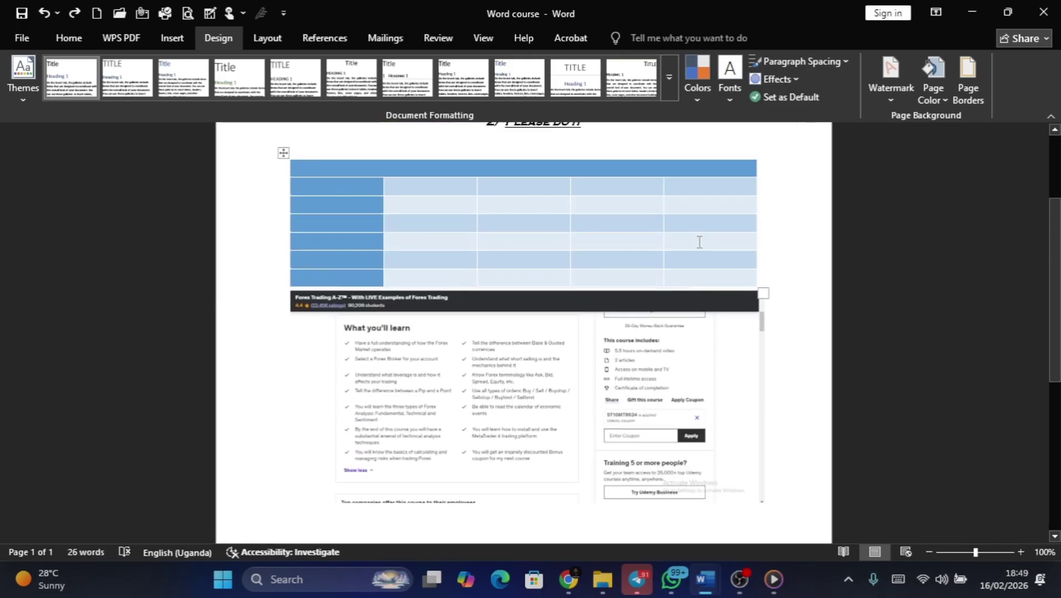
{"action": "scroll", "coordinate": [699, 242], "scroll_direction": "up", "scroll_amount": 2}
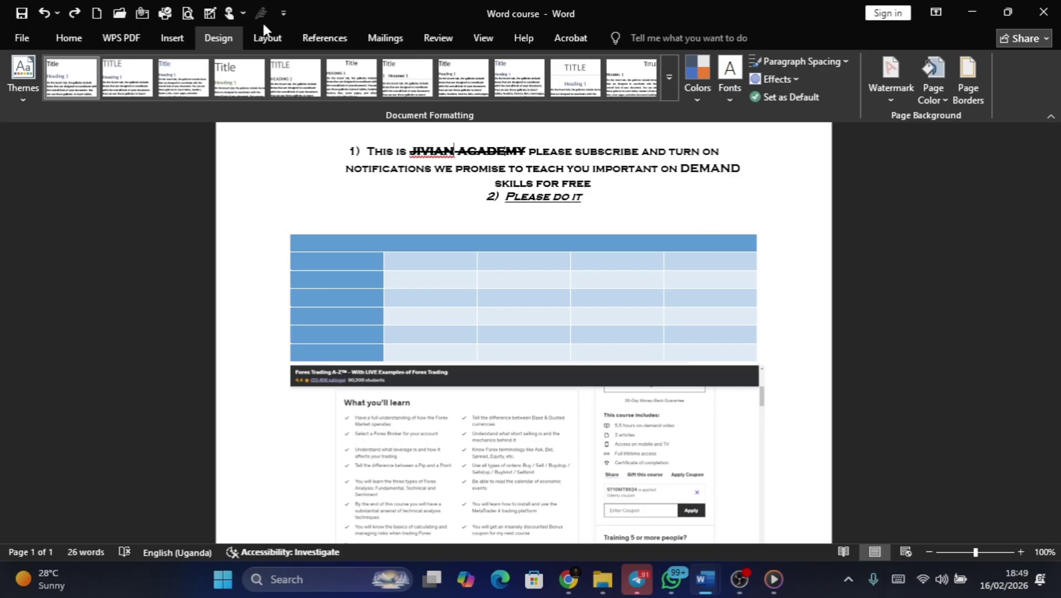
Switch the page orientation to Landscape and back to Portrait, and view the available paper sizes
{"action": "left_click", "coordinate": [273, 38]}
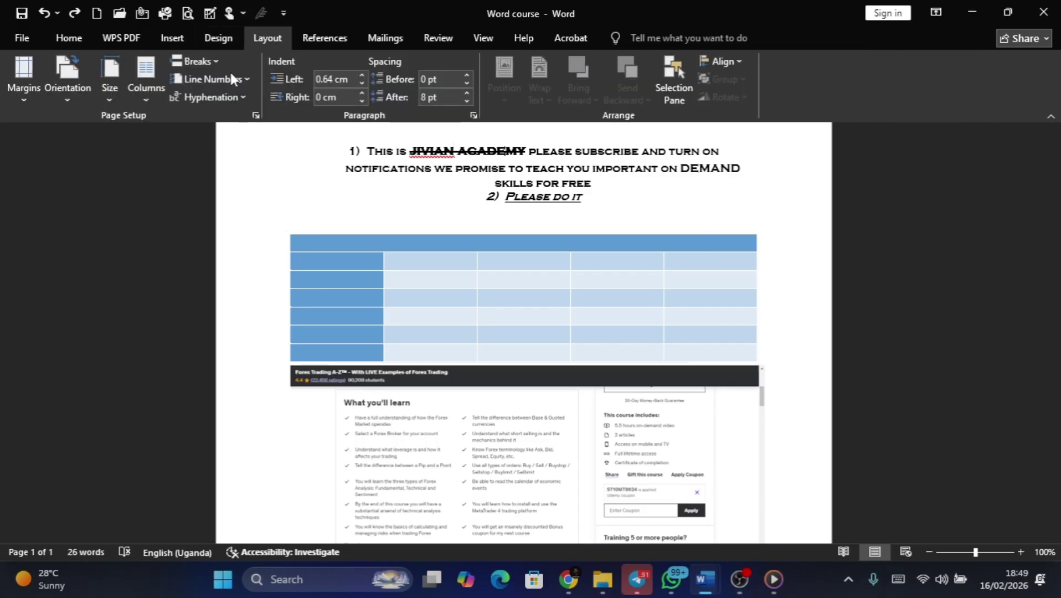
{"action": "left_click", "coordinate": [67, 103]}
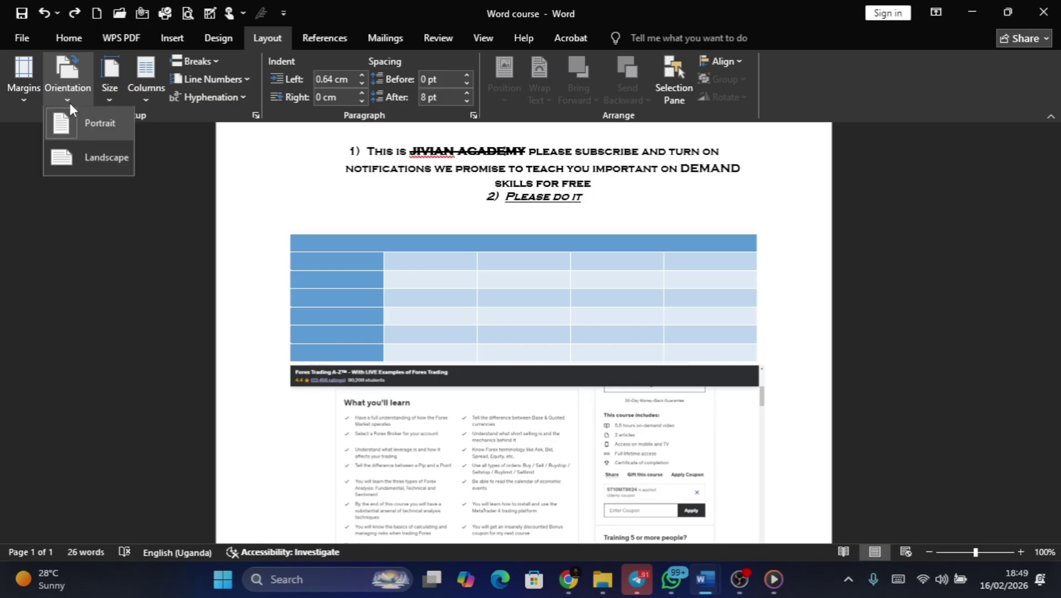
{"action": "left_click", "coordinate": [98, 158]}
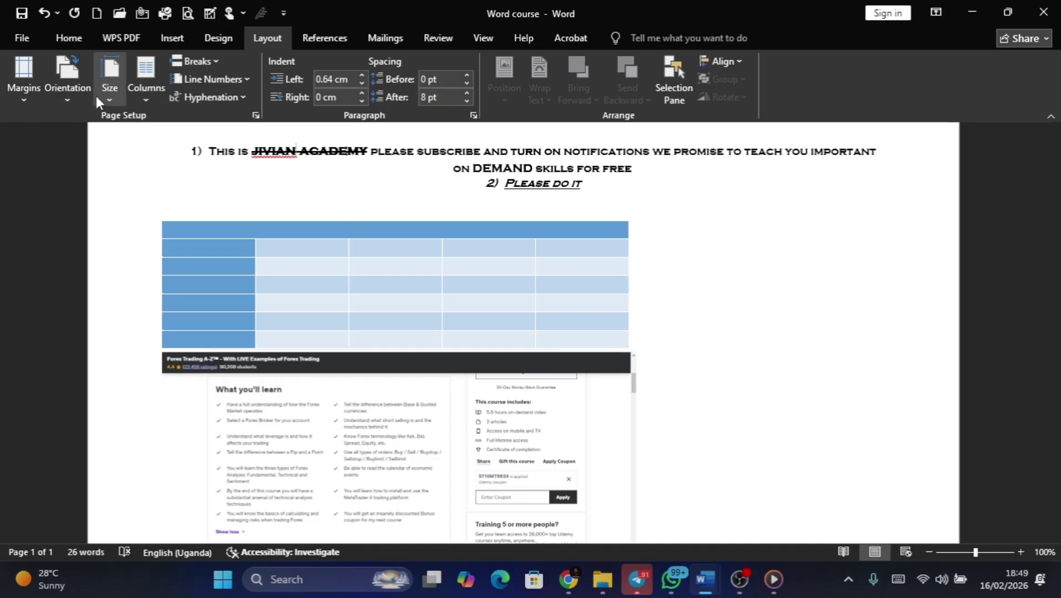
{"action": "left_click", "coordinate": [71, 98]}
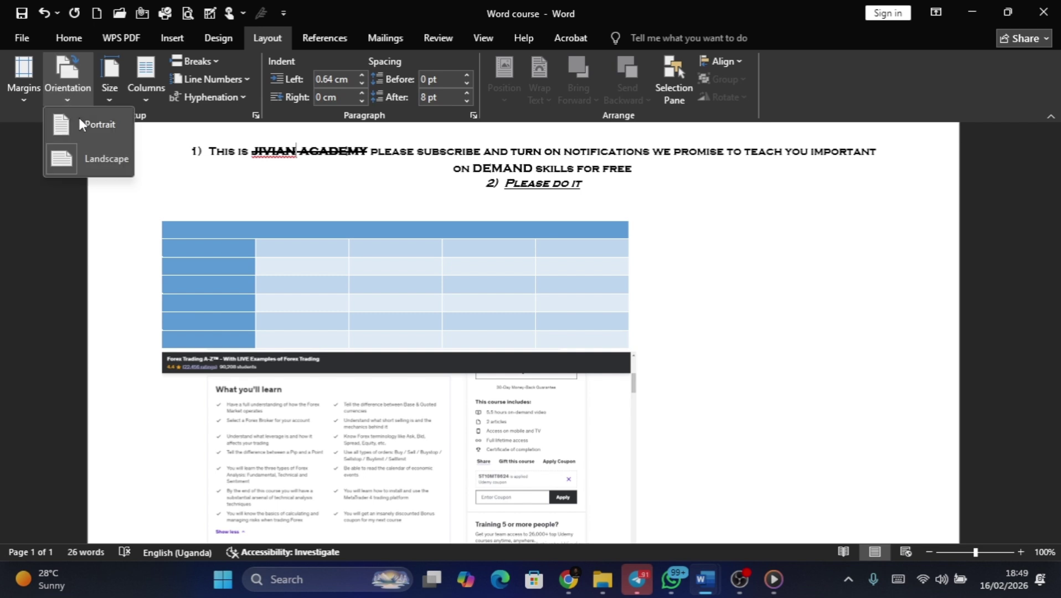
{"action": "left_click", "coordinate": [84, 118]}
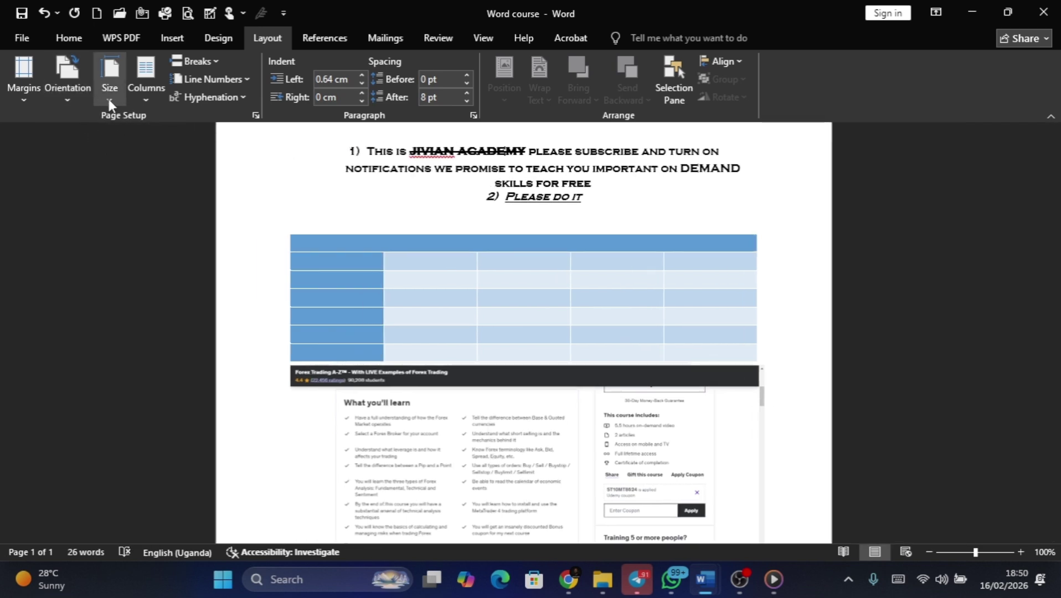
{"action": "left_click", "coordinate": [110, 100]}
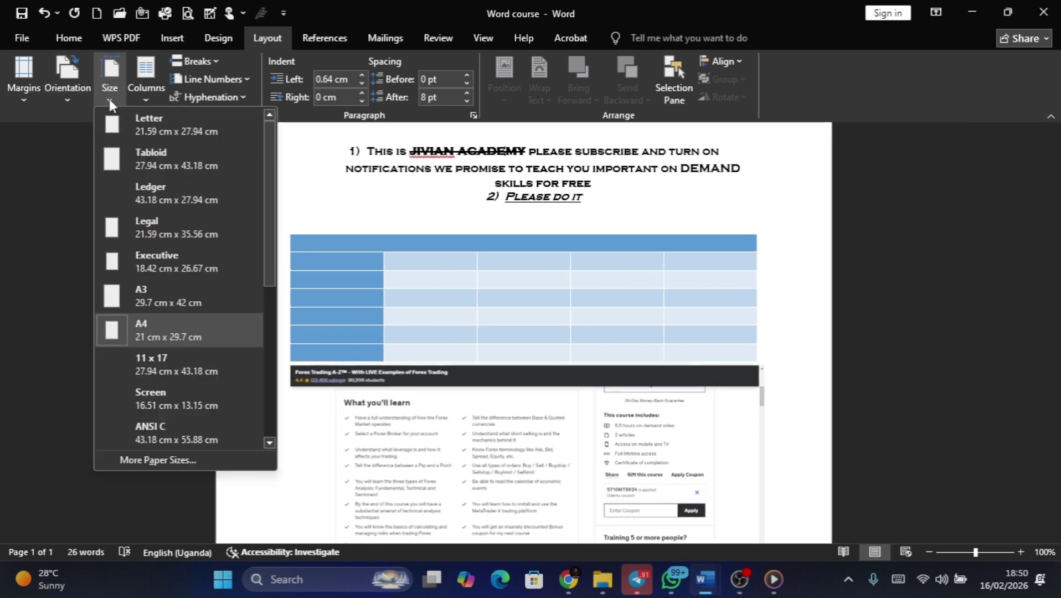
{"action": "left_click", "coordinate": [27, 100]}
Set the page margins to Narrow and return them to Normal
{"action": "left_click", "coordinate": [26, 100]}
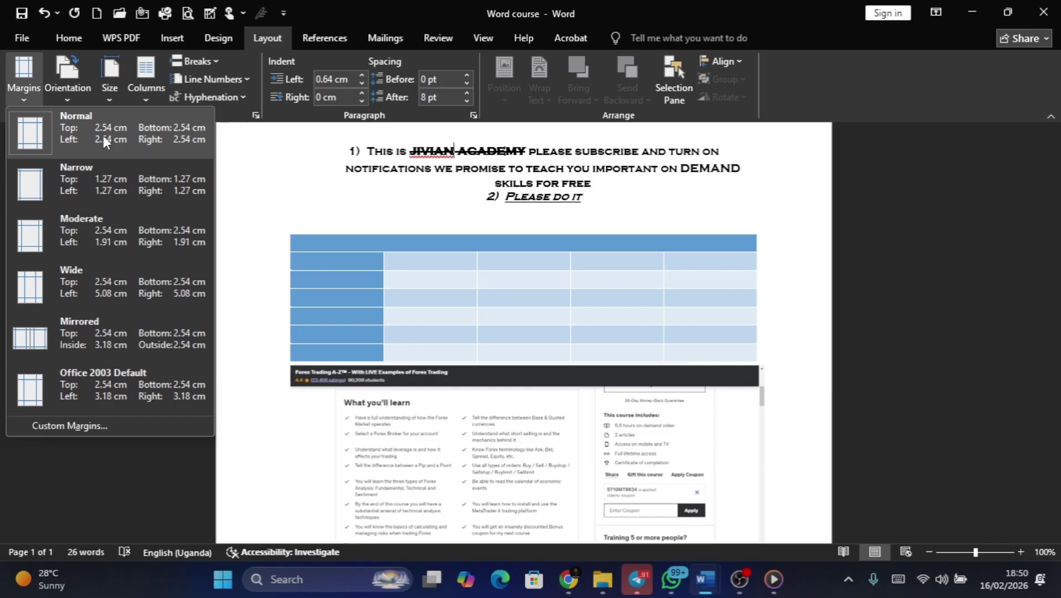
{"action": "left_click", "coordinate": [111, 178]}
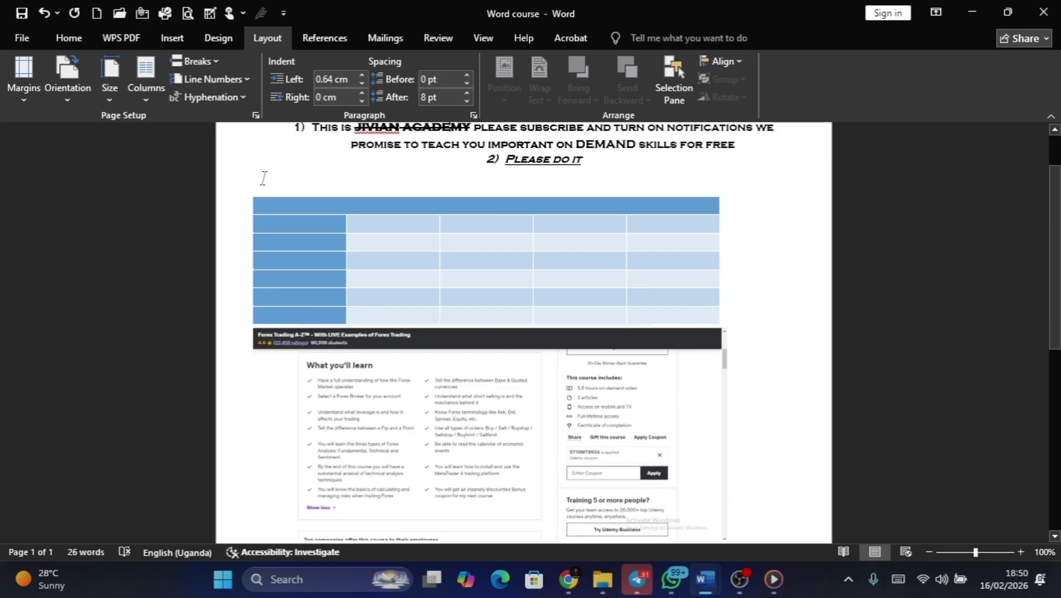
{"action": "scroll", "coordinate": [169, 153], "scroll_direction": "up", "scroll_amount": 2}
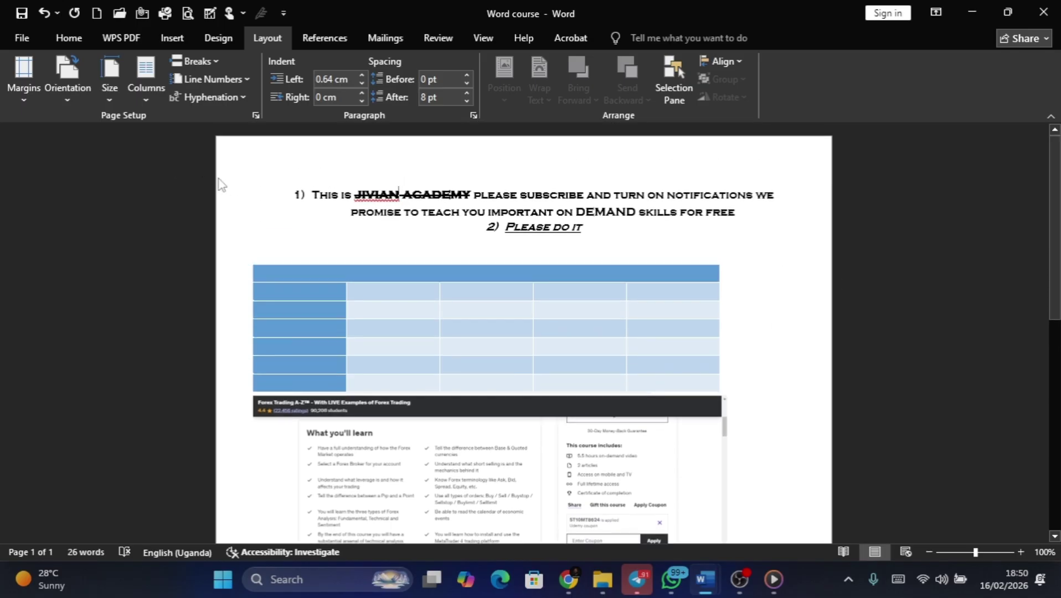
{"action": "left_click", "coordinate": [39, 96]}
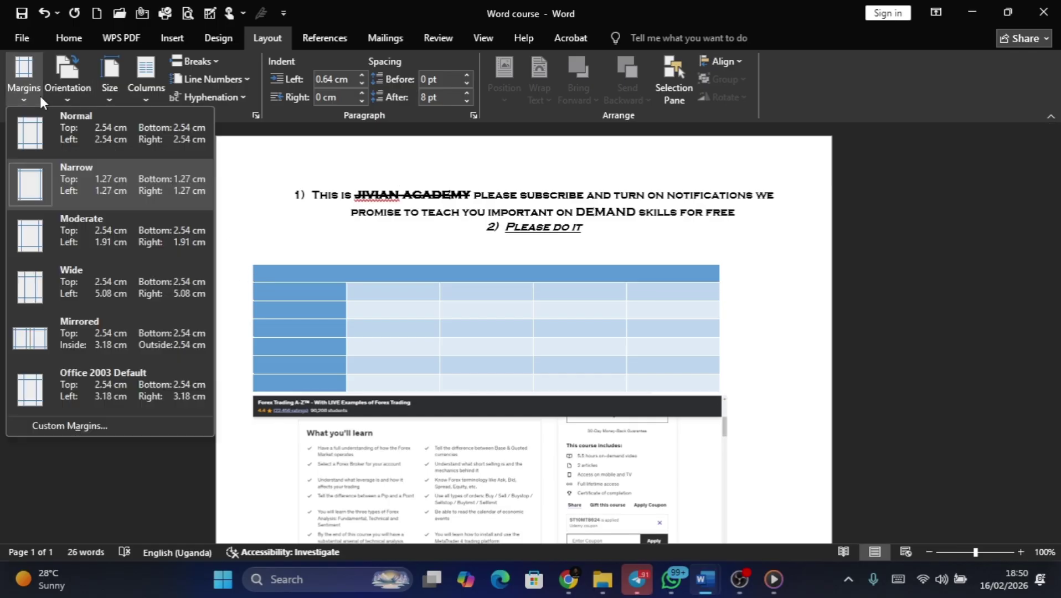
{"action": "left_click", "coordinate": [110, 138]}
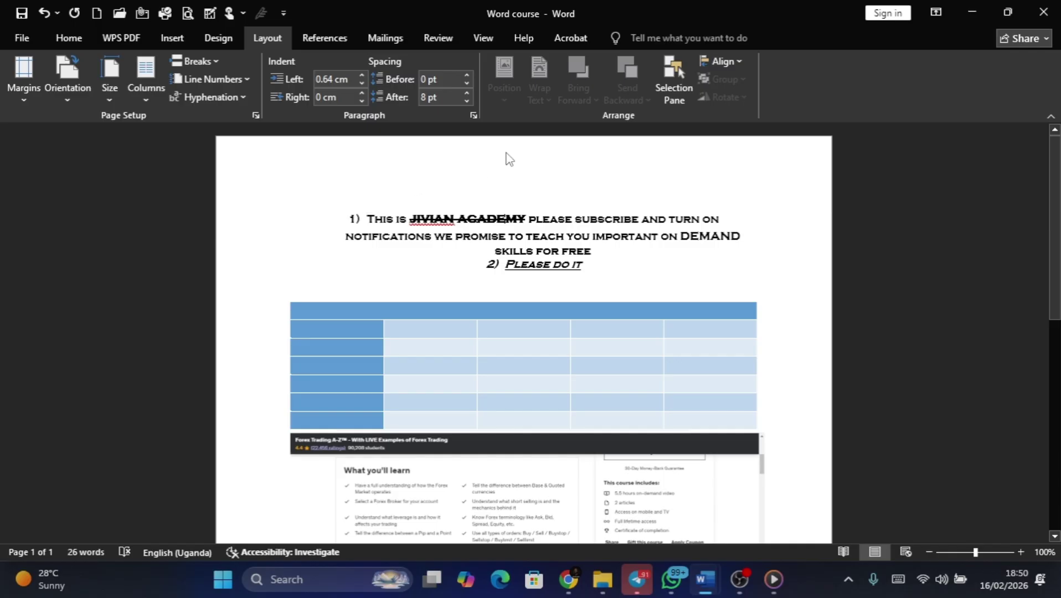
{"action": "scroll", "coordinate": [759, 171], "scroll_direction": "down", "scroll_amount": 3}
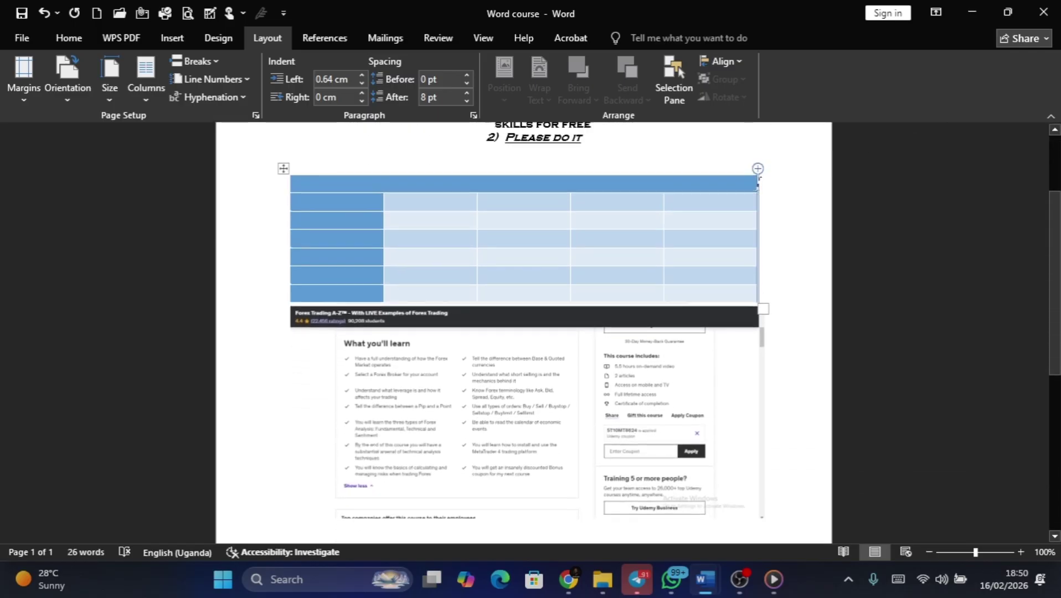
{"action": "scroll", "coordinate": [760, 195], "scroll_direction": "up", "scroll_amount": 3}
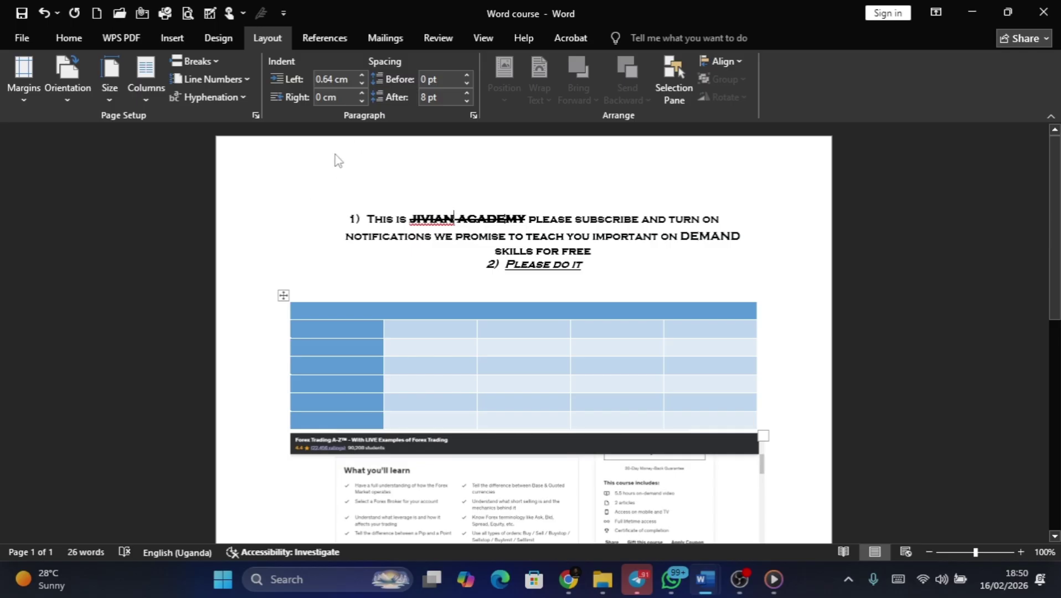
Open the page header for editing, enter the sample text REUHAHERRER and delete it again
{"action": "left_click", "coordinate": [354, 220]}
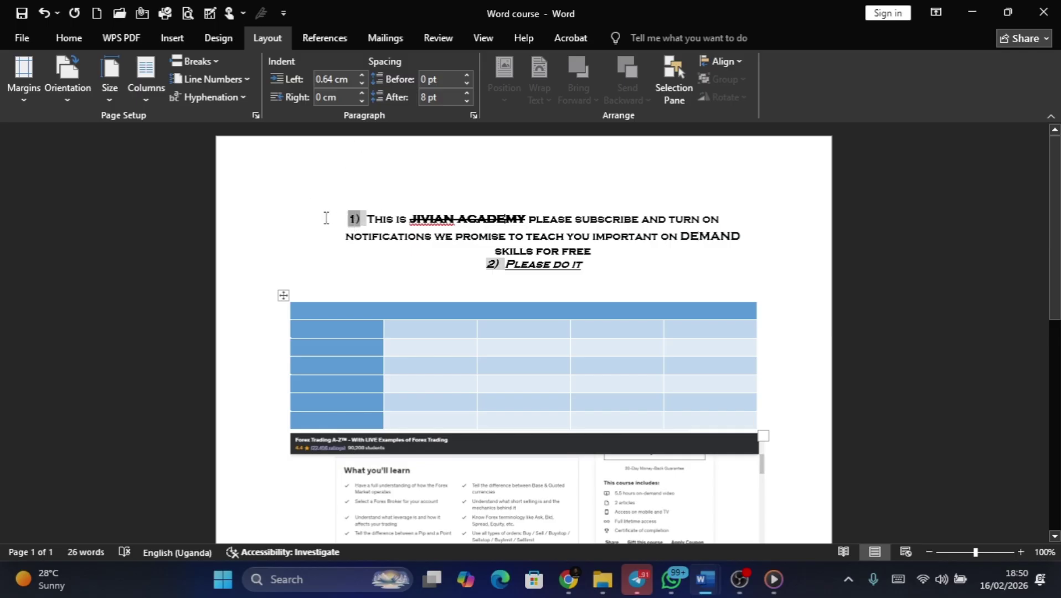
{"action": "left_click", "coordinate": [439, 239]}
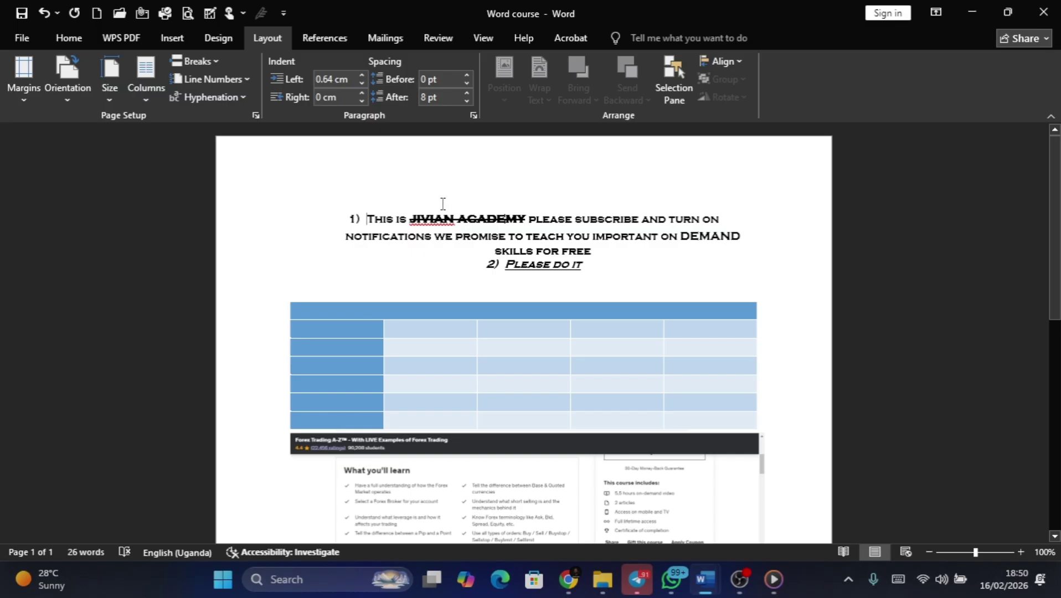
{"action": "double_click", "coordinate": [344, 163]}
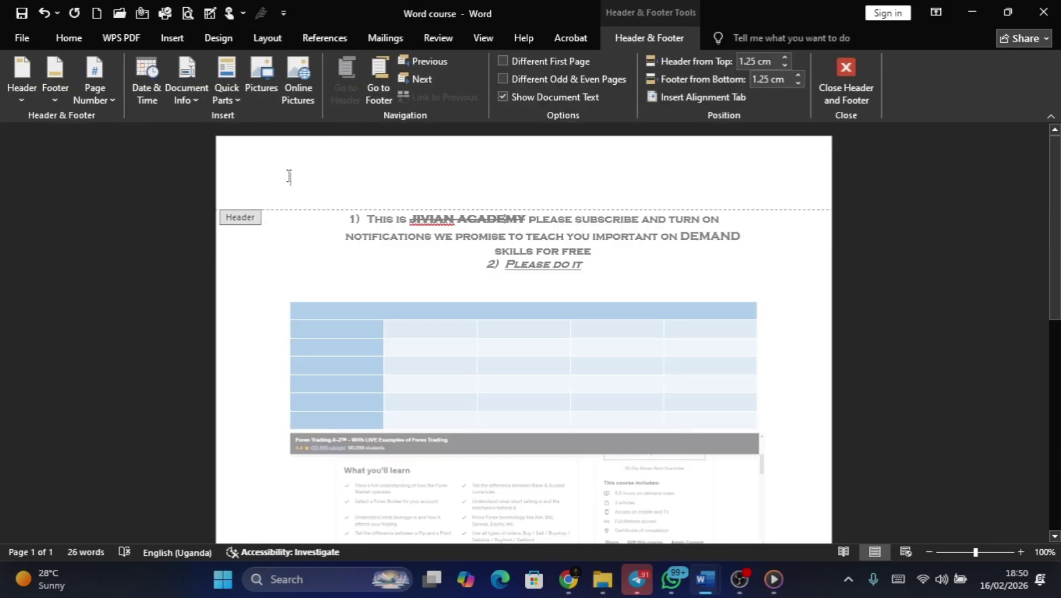
{"action": "type", "text": "REUHAHERRER"}
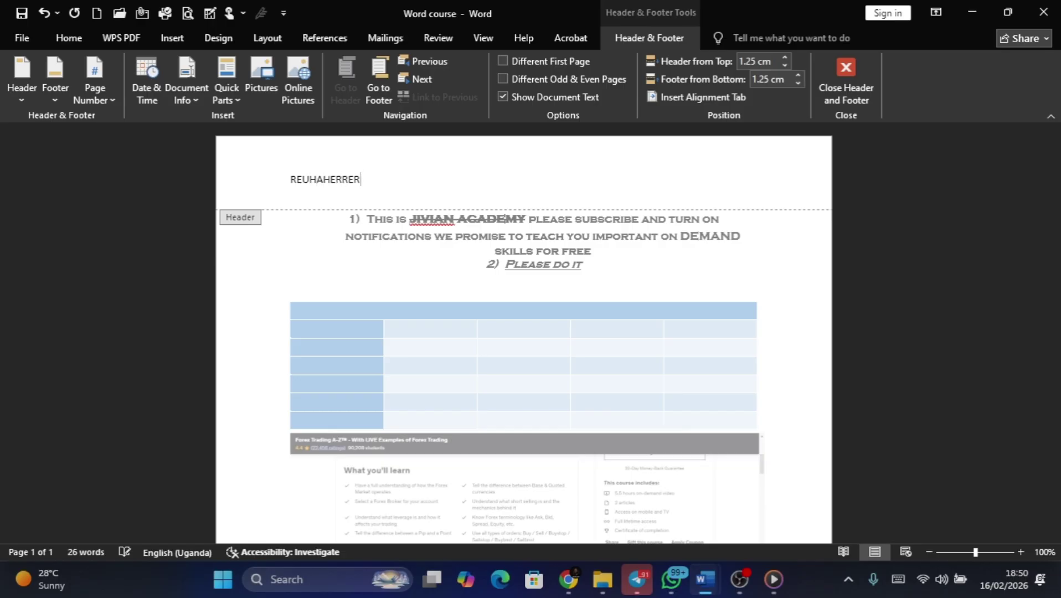
{"action": "key", "text": "BackSpace"}
{"action": "key", "text": "BackSpace"}
{"action": "key", "text": "BackSpace"}
{"action": "key", "text": "BackSpace"}
{"action": "key", "text": "BackSpace"}
{"action": "key", "text": "BackSpace"}
{"action": "key", "text": "BackSpace"}
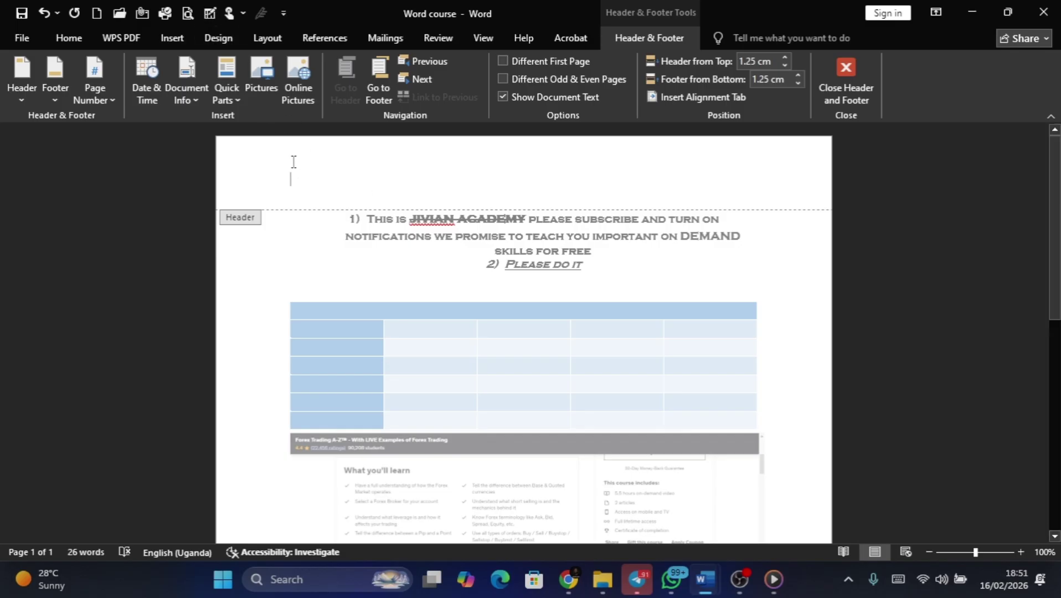
Insert a page number at the top of the page using the Plain Number 1 style
{"action": "left_click", "coordinate": [111, 101]}
{"action": "mouse_move", "coordinate": [124, 116]}
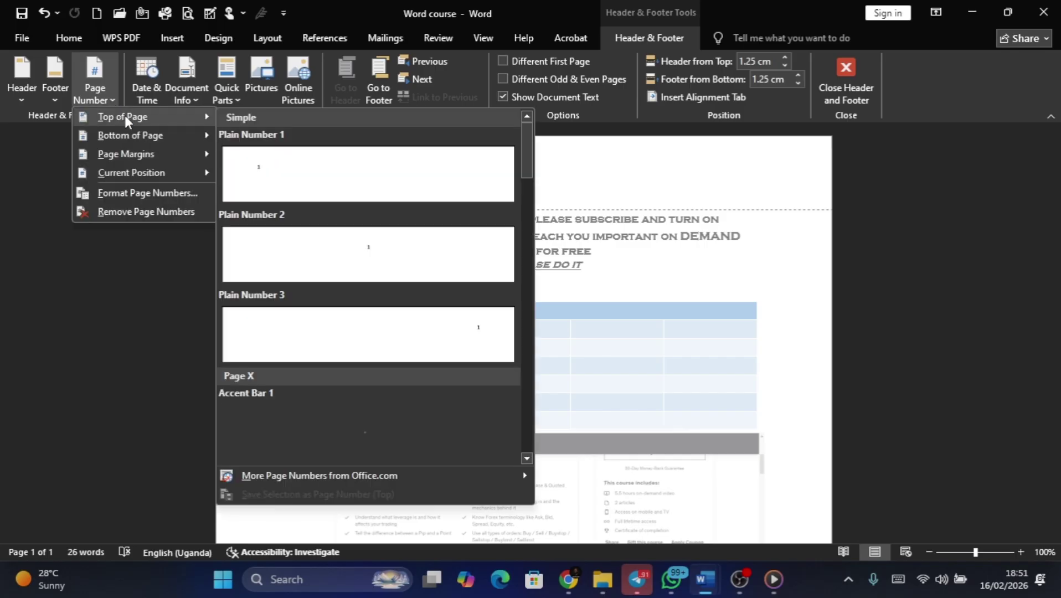
{"action": "left_click", "coordinate": [246, 167]}
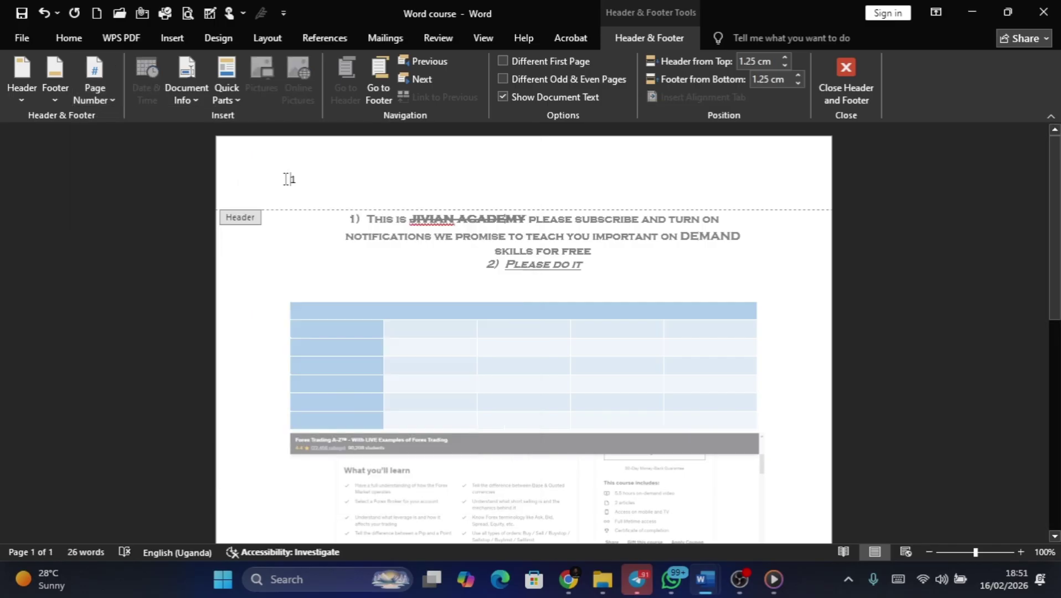
{"action": "scroll", "coordinate": [302, 169], "scroll_direction": "down", "scroll_amount": 10}
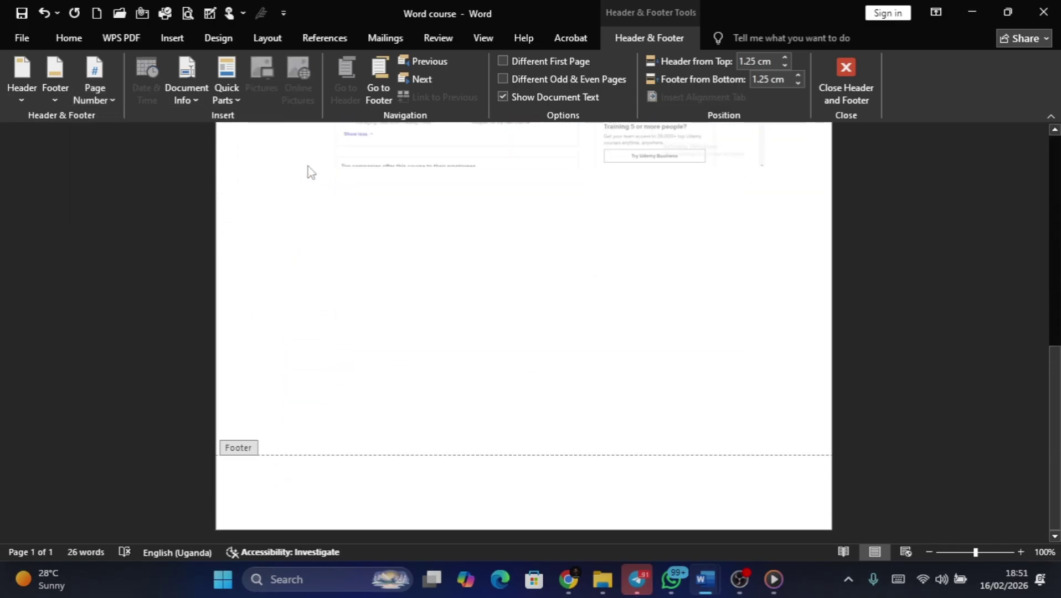
{"action": "scroll", "coordinate": [307, 167], "scroll_direction": "up", "scroll_amount": 10}
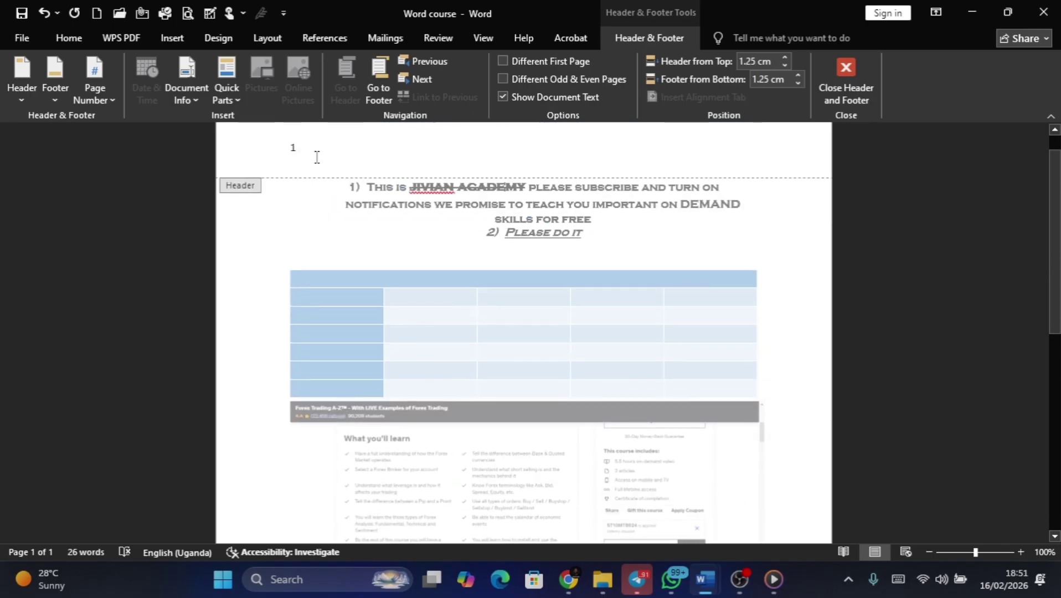
{"action": "scroll", "coordinate": [317, 157], "scroll_direction": "up", "scroll_amount": 1}
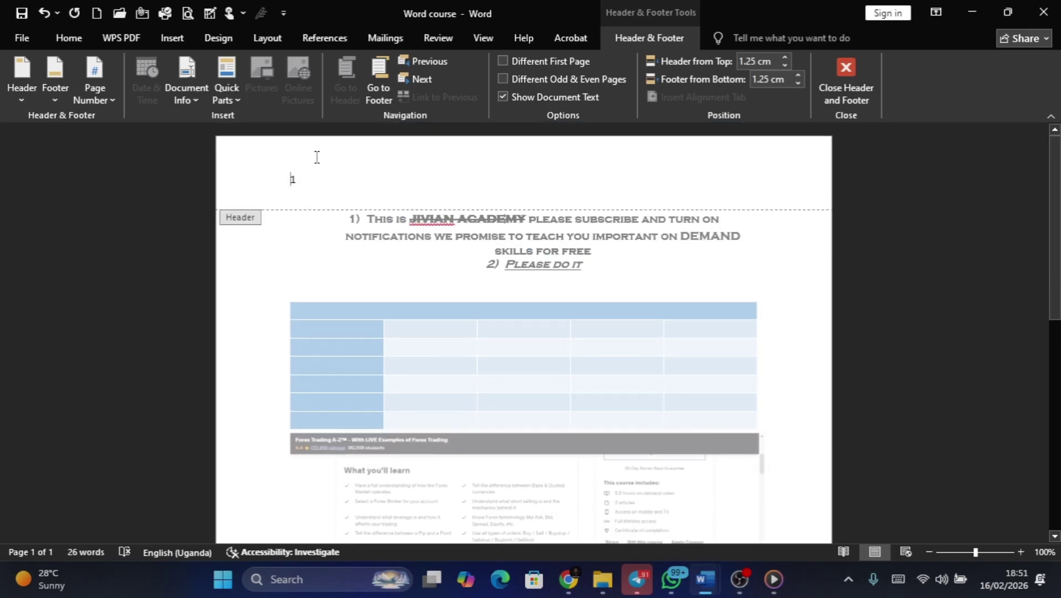
{"action": "left_click", "coordinate": [294, 178]}
{"action": "left_click", "coordinate": [306, 187]}
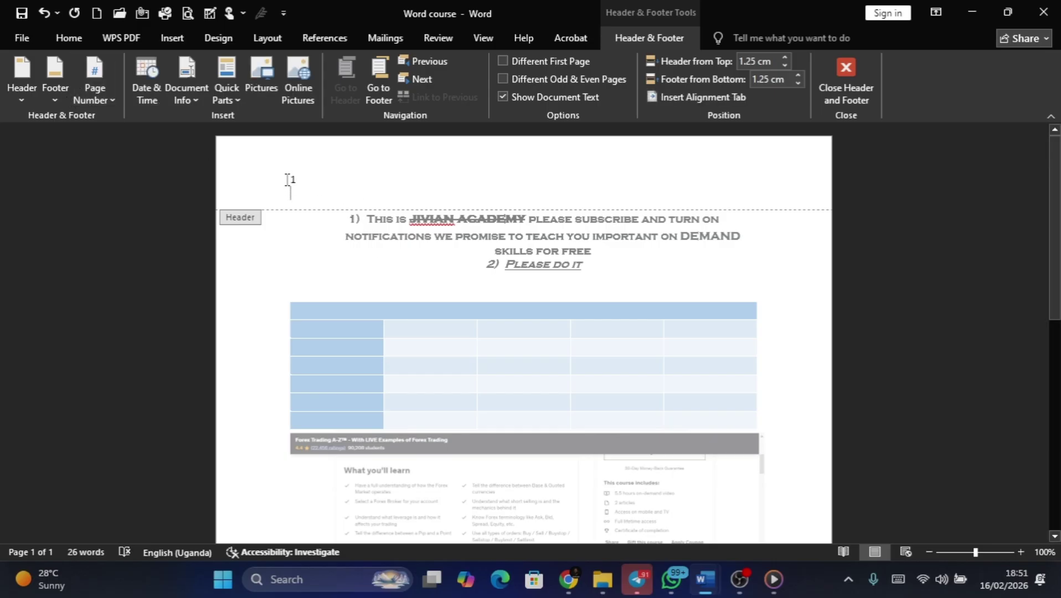
Replace the page number in the header with the text ALIAS and return to the document body
{"action": "double_click", "coordinate": [297, 177]}
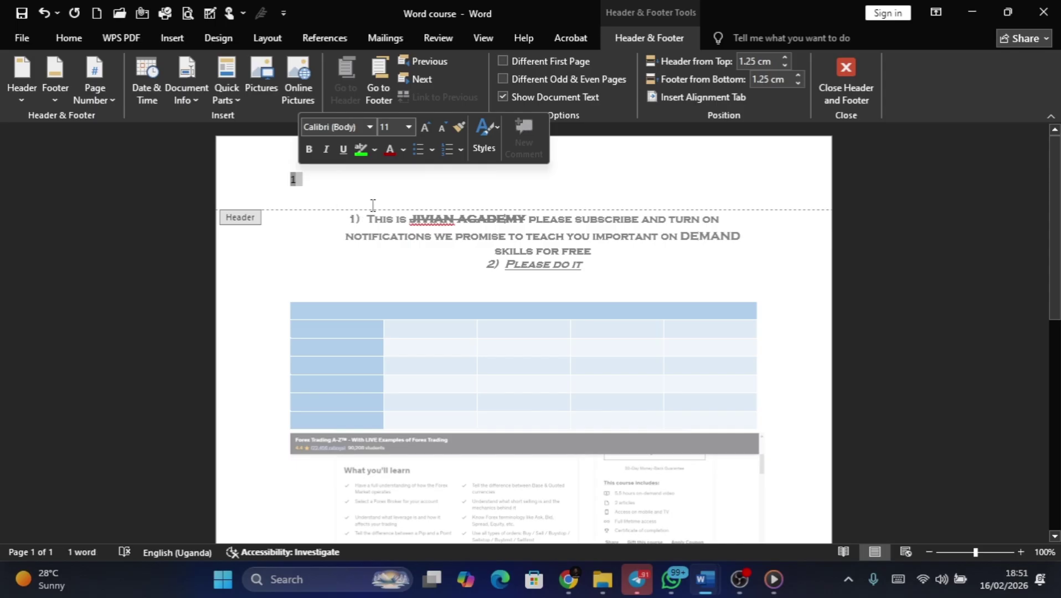
{"action": "type", "text": "A"}
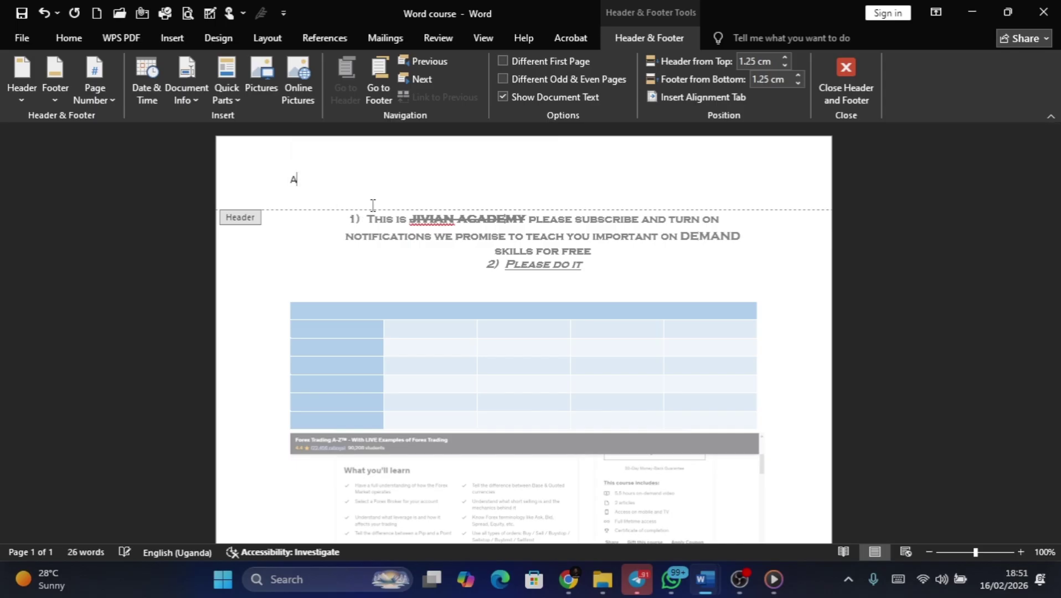
{"action": "type", "text": "LIAS"}
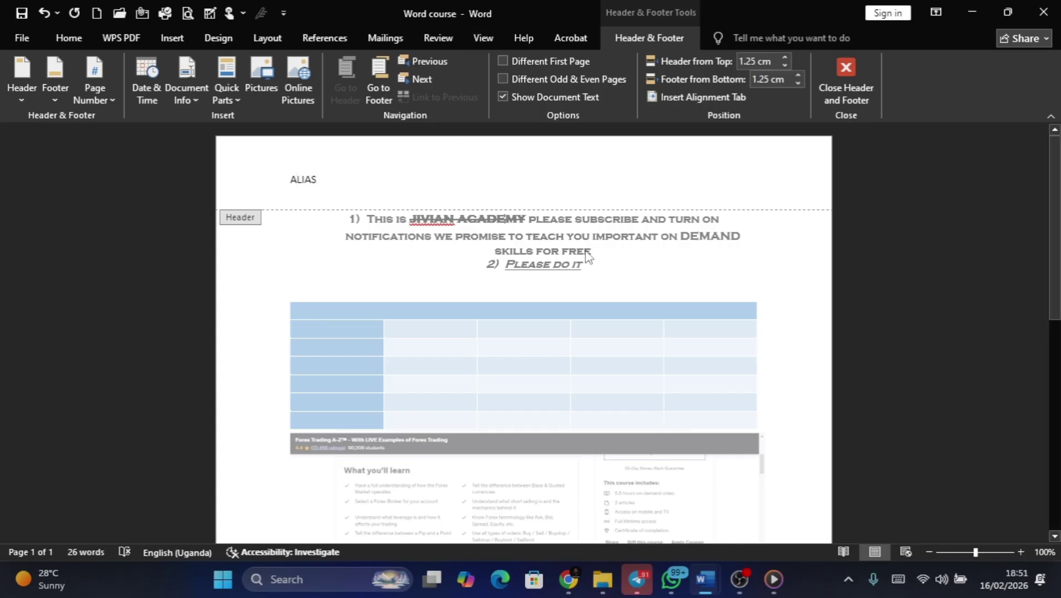
{"action": "double_click", "coordinate": [643, 268]}
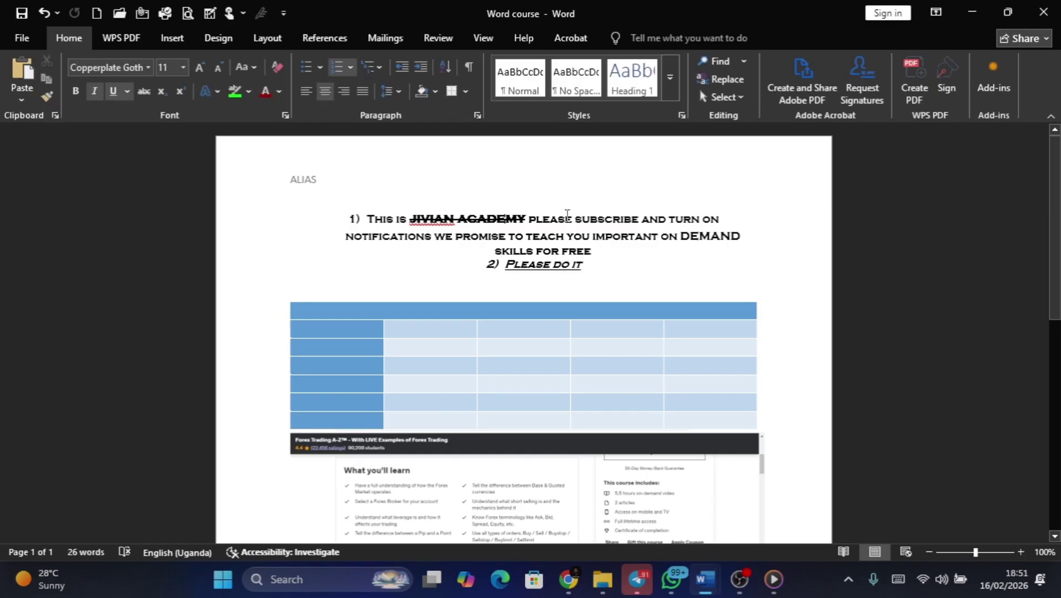
{"action": "left_click", "coordinate": [284, 177]}
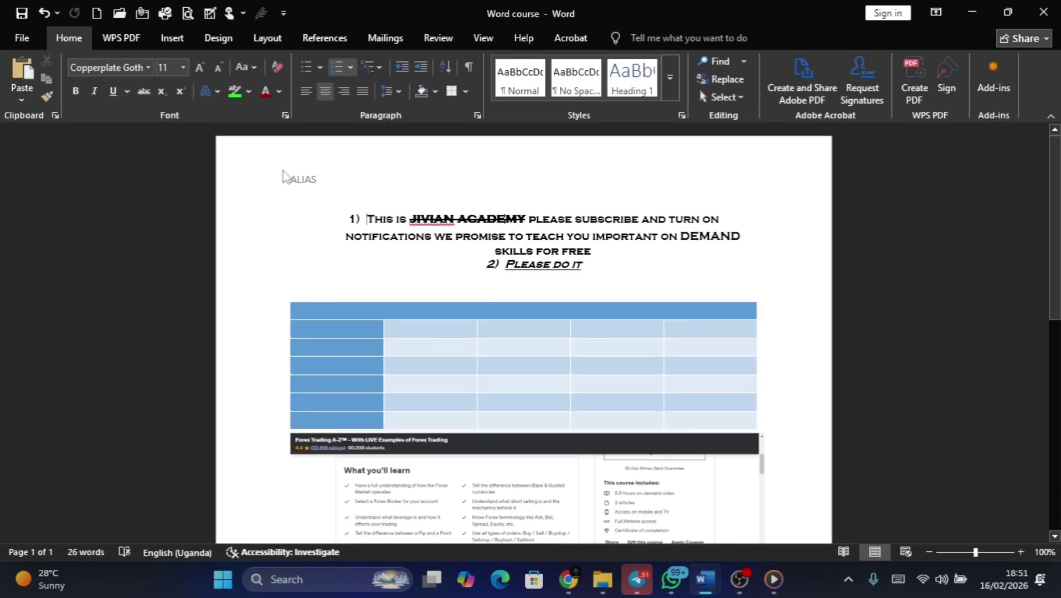
Insert a blank page ahead of the numbered text at the start of the document
{"action": "scroll", "coordinate": [327, 196], "scroll_direction": "down", "scroll_amount": 10}
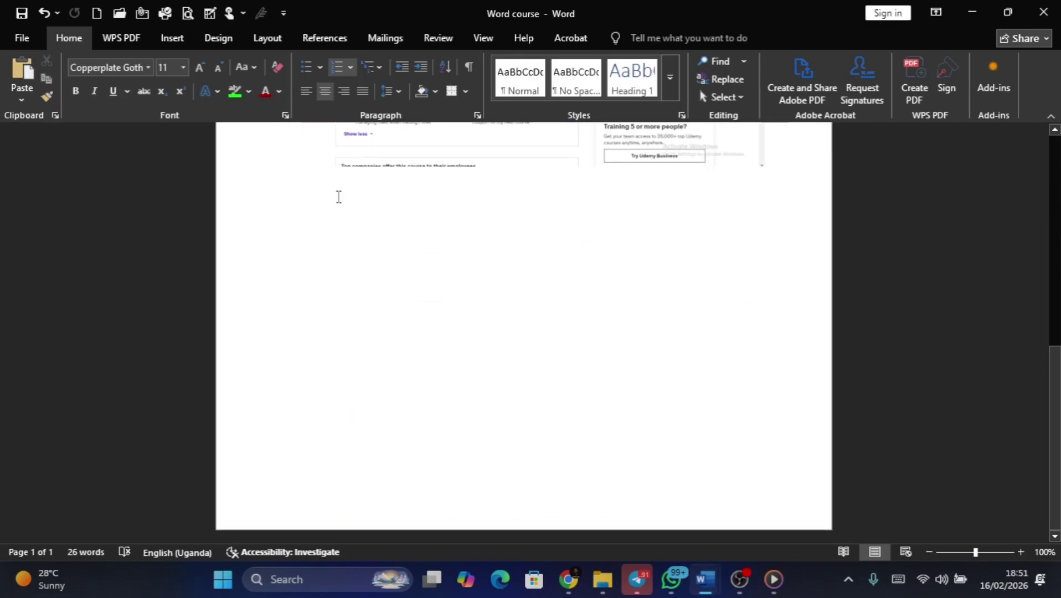
{"action": "scroll", "coordinate": [339, 198], "scroll_direction": "up", "scroll_amount": 10}
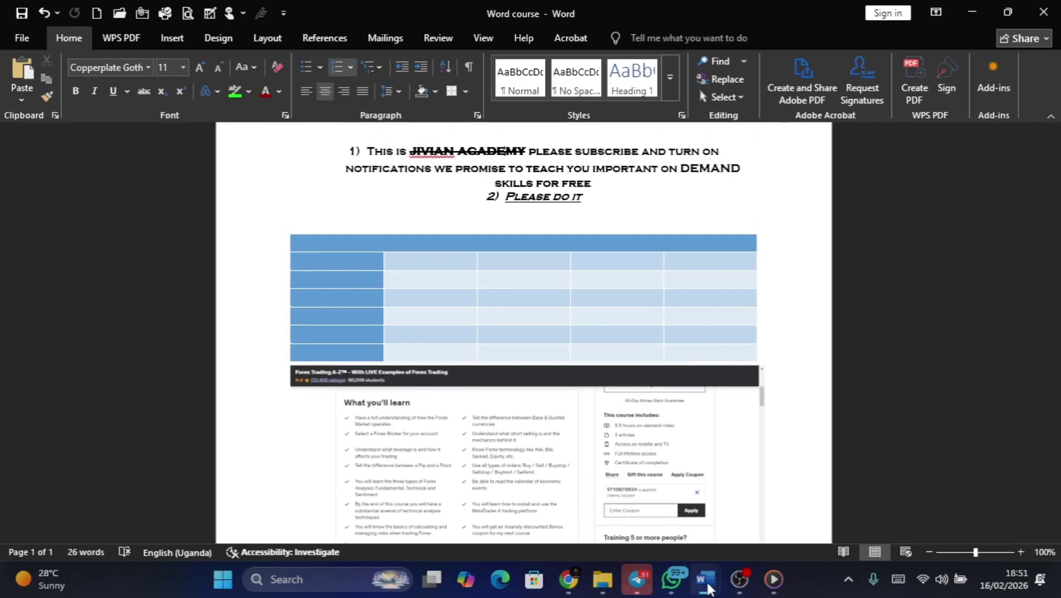
{"action": "mouse_move", "coordinate": [708, 588]}
{"action": "scroll", "coordinate": [514, 272], "scroll_direction": "down", "scroll_amount": 10}
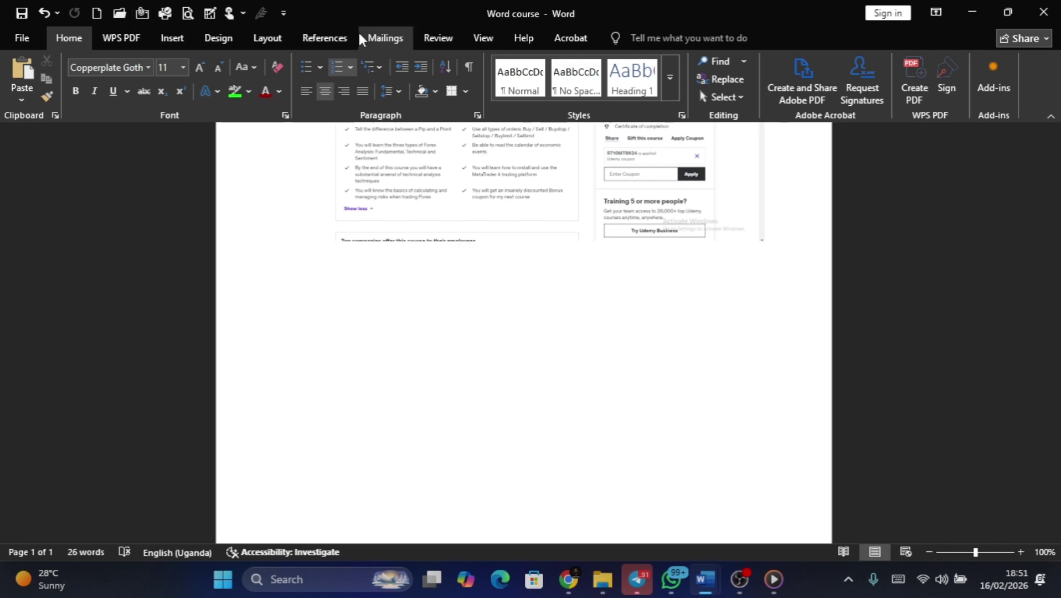
{"action": "left_click", "coordinate": [279, 37]}
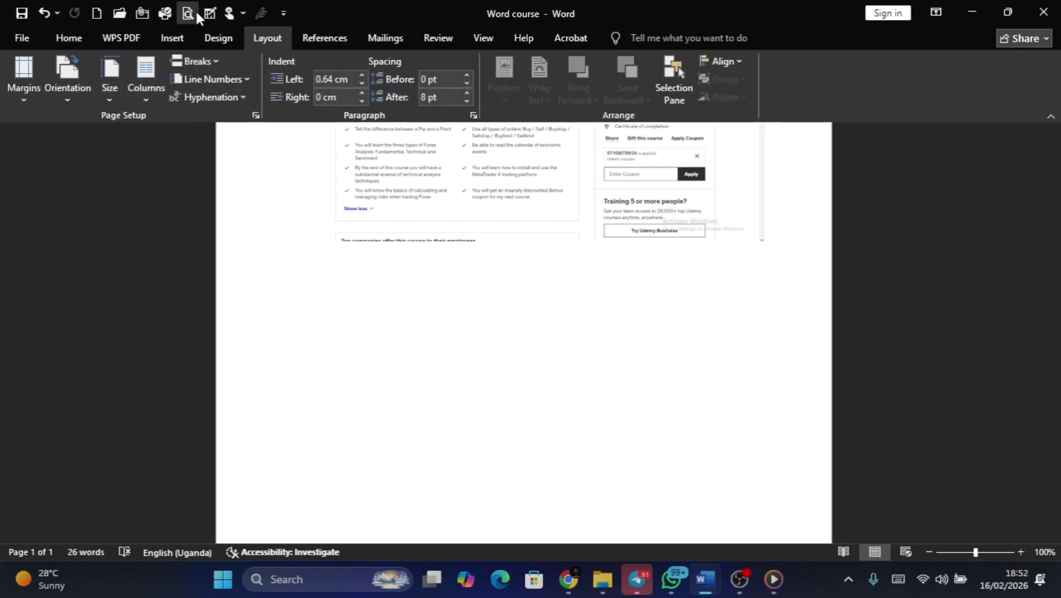
{"action": "left_click", "coordinate": [217, 37]}
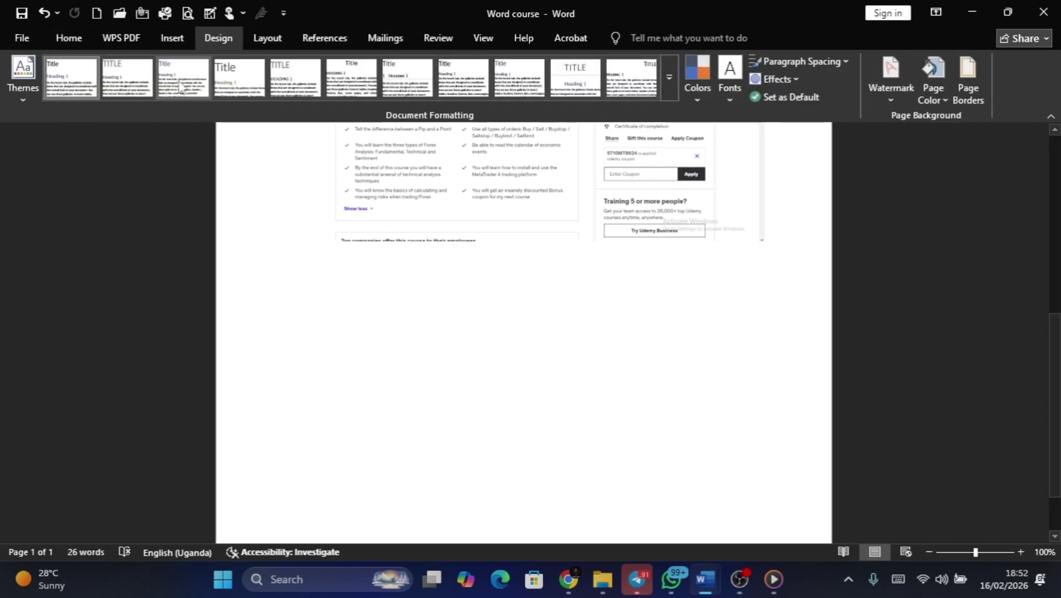
{"action": "left_click", "coordinate": [172, 38]}
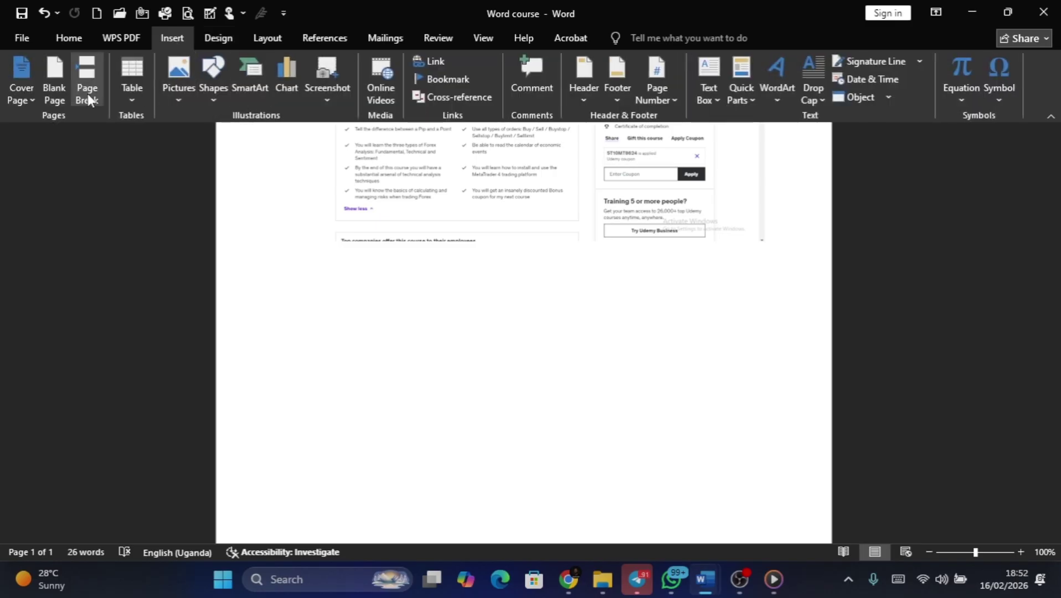
{"action": "scroll", "coordinate": [335, 275], "scroll_direction": "up", "scroll_amount": 1}
{"action": "scroll", "coordinate": [335, 275], "scroll_direction": "up", "scroll_amount": 3}
{"action": "scroll", "coordinate": [463, 316], "scroll_direction": "down", "scroll_amount": 4}
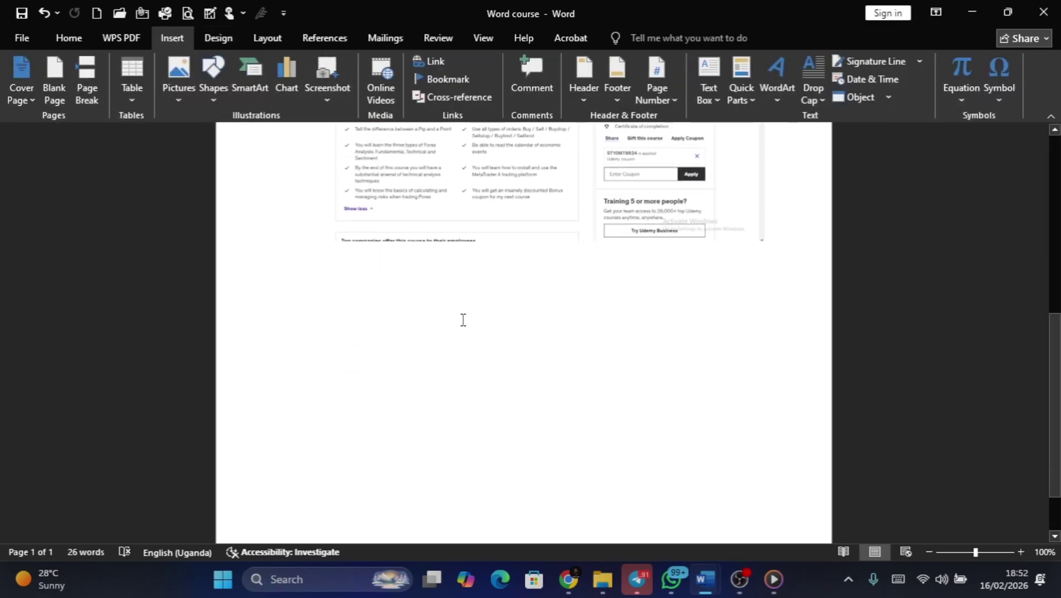
{"action": "left_click", "coordinate": [55, 78]}
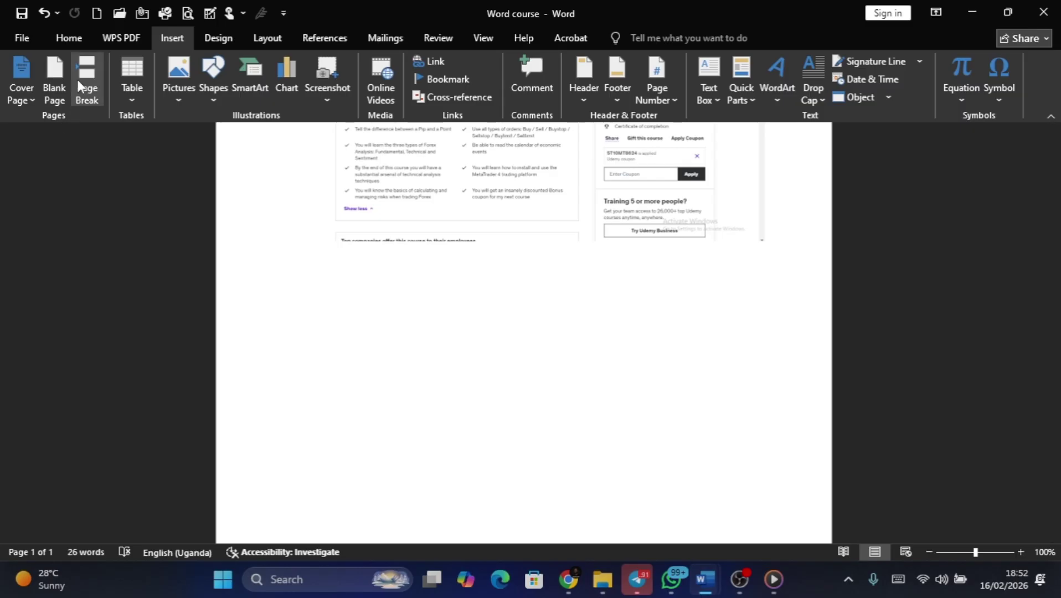
Add a page break directly before the first numbered paragraph
{"action": "scroll", "coordinate": [478, 317], "scroll_direction": "up", "scroll_amount": 13}
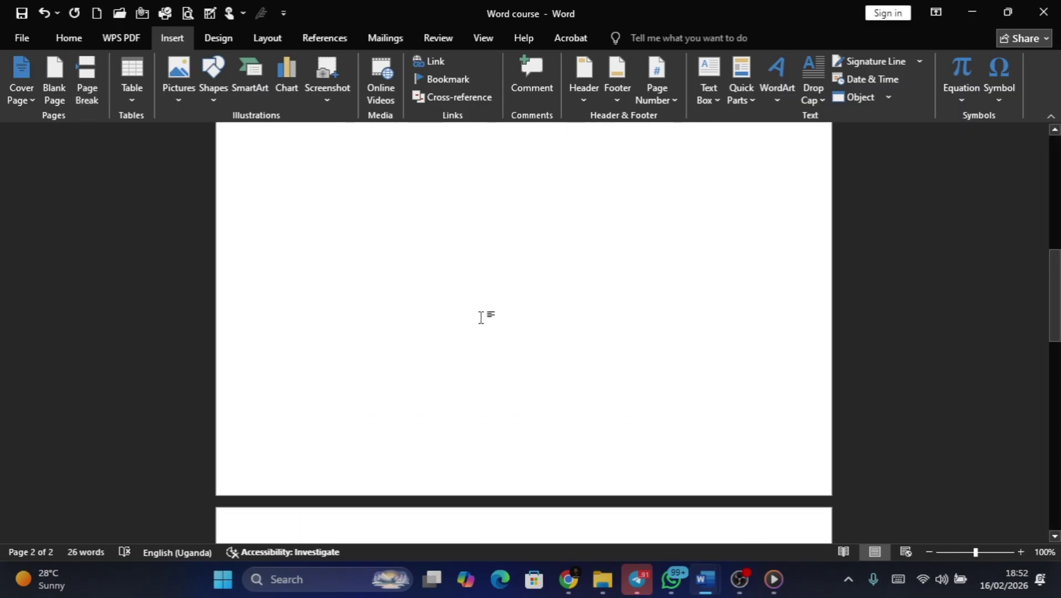
{"action": "scroll", "coordinate": [293, 203], "scroll_direction": "down", "scroll_amount": 3}
{"action": "scroll", "coordinate": [293, 203], "scroll_direction": "down", "scroll_amount": 10}
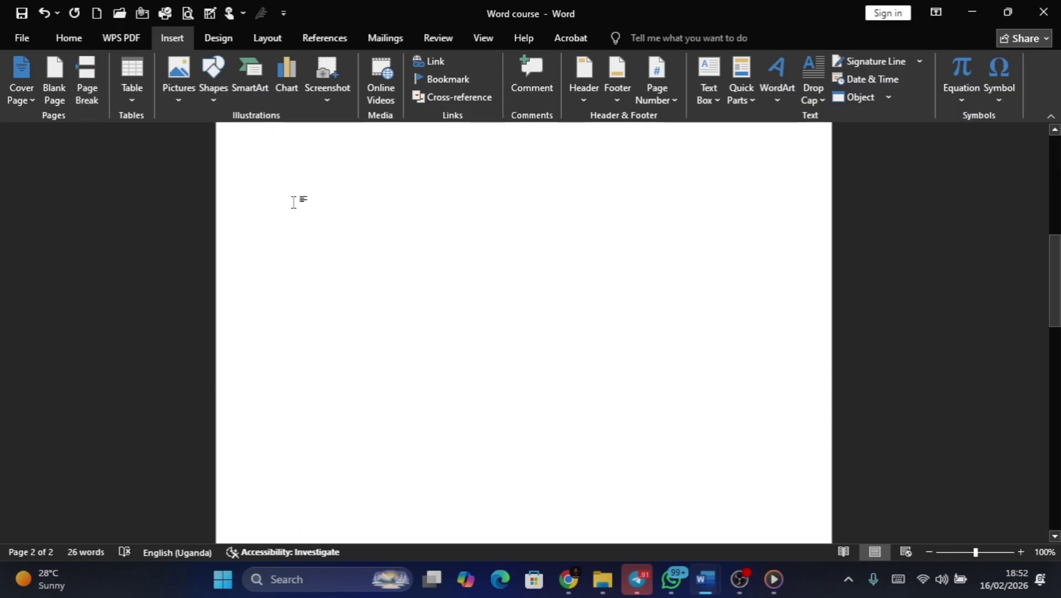
{"action": "scroll", "coordinate": [332, 232], "scroll_direction": "up", "scroll_amount": 3}
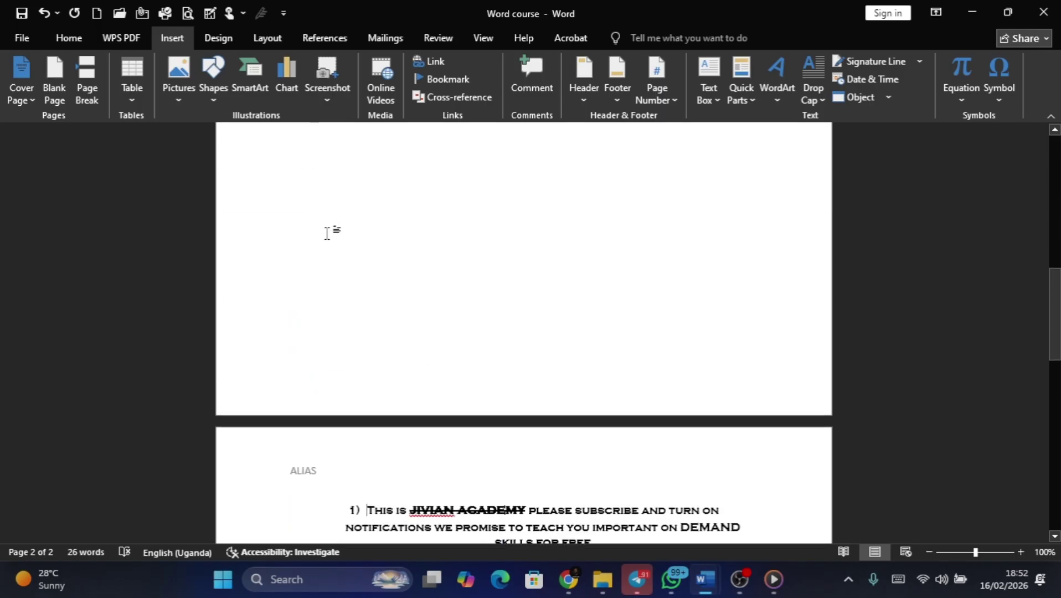
{"action": "scroll", "coordinate": [331, 232], "scroll_direction": "down", "scroll_amount": 5}
{"action": "left_click", "coordinate": [88, 81]}
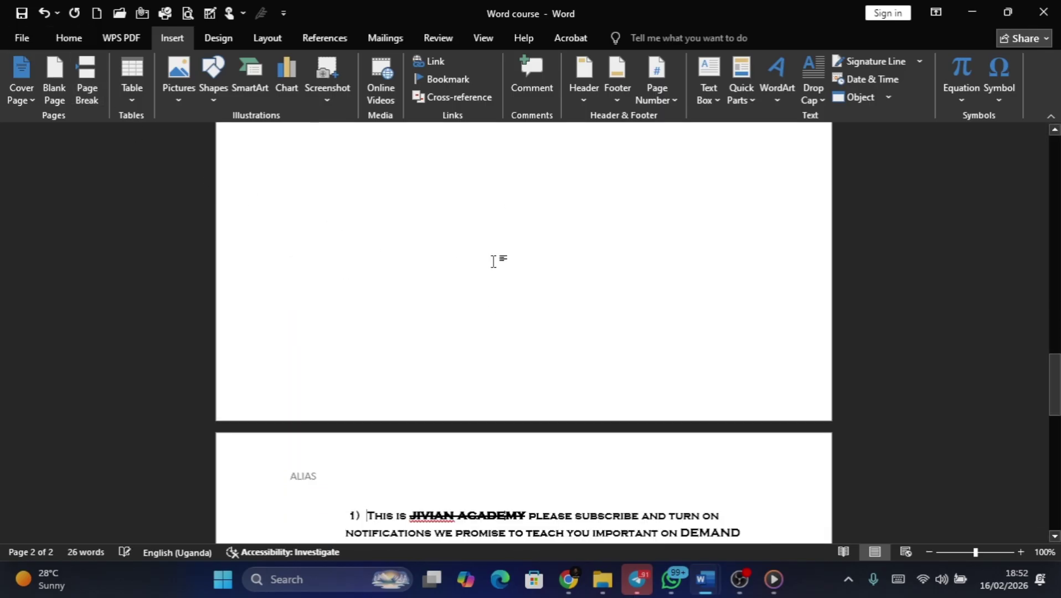
Look through all pages of the document to examine whether the header text repeats on each one
{"action": "scroll", "coordinate": [497, 260], "scroll_direction": "up", "scroll_amount": 12}
{"action": "scroll", "coordinate": [502, 264], "scroll_direction": "up", "scroll_amount": 10}
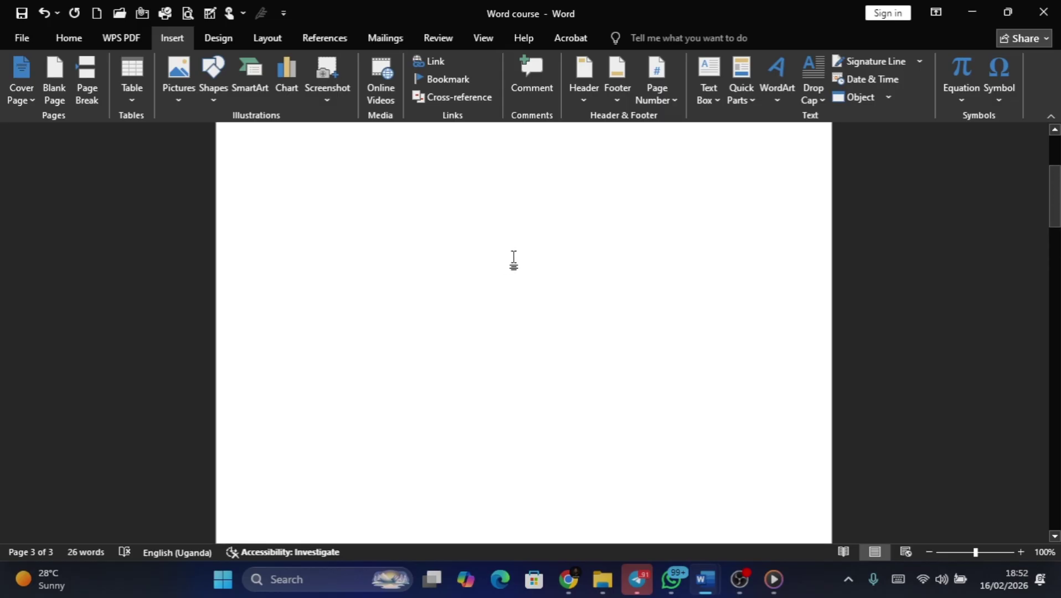
{"action": "scroll", "coordinate": [505, 255], "scroll_direction": "up", "scroll_amount": 2}
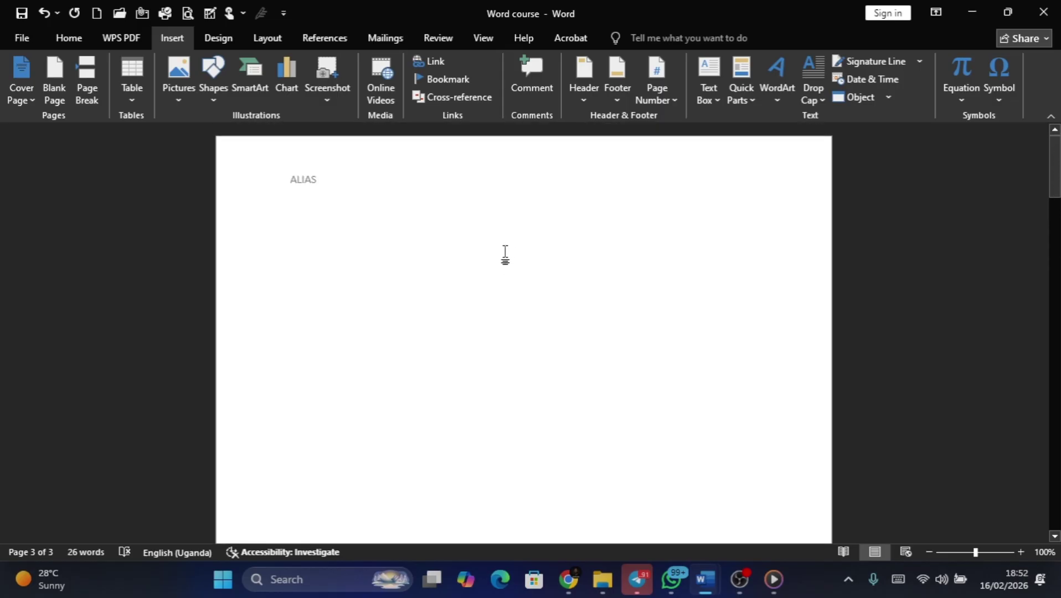
{"action": "left_click", "coordinate": [293, 180]}
{"action": "scroll", "coordinate": [339, 244], "scroll_direction": "down", "scroll_amount": 10}
{"action": "scroll", "coordinate": [338, 243], "scroll_direction": "down", "scroll_amount": 2}
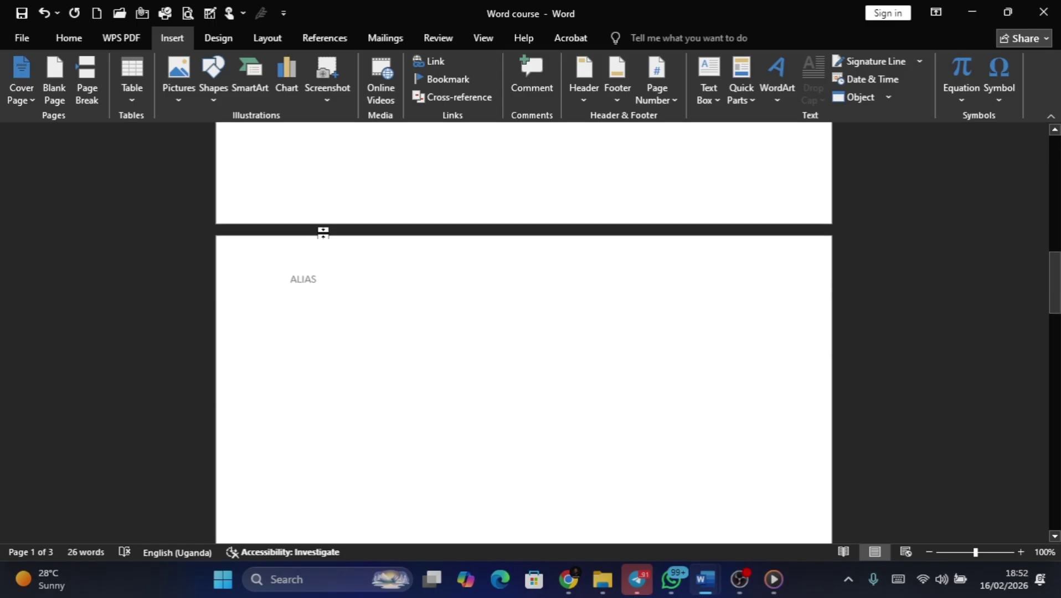
{"action": "scroll", "coordinate": [408, 326], "scroll_direction": "down", "scroll_amount": 6}
{"action": "scroll", "coordinate": [405, 294], "scroll_direction": "down", "scroll_amount": 10}
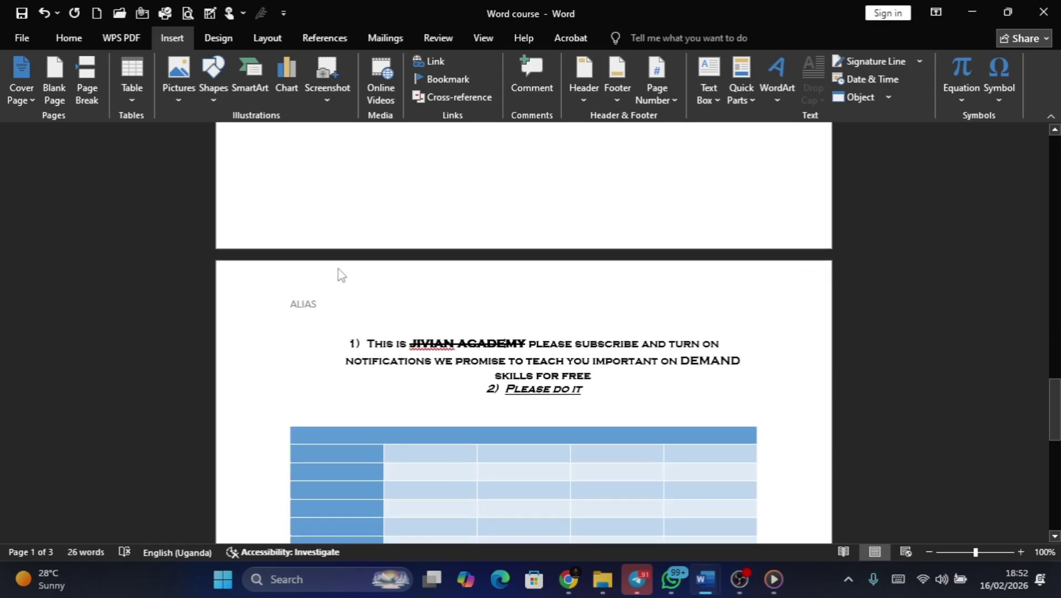
{"action": "scroll", "coordinate": [445, 331], "scroll_direction": "up", "scroll_amount": 10}
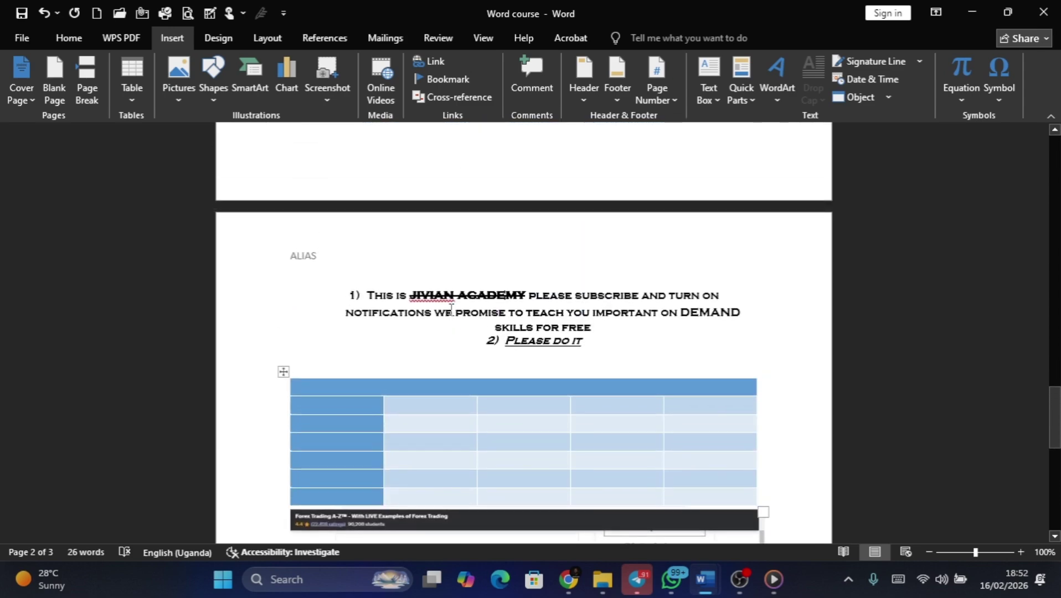
{"action": "scroll", "coordinate": [450, 310], "scroll_direction": "down", "scroll_amount": 5}
{"action": "scroll", "coordinate": [445, 303], "scroll_direction": "up", "scroll_amount": 1}
{"action": "scroll", "coordinate": [443, 302], "scroll_direction": "up", "scroll_amount": 1}
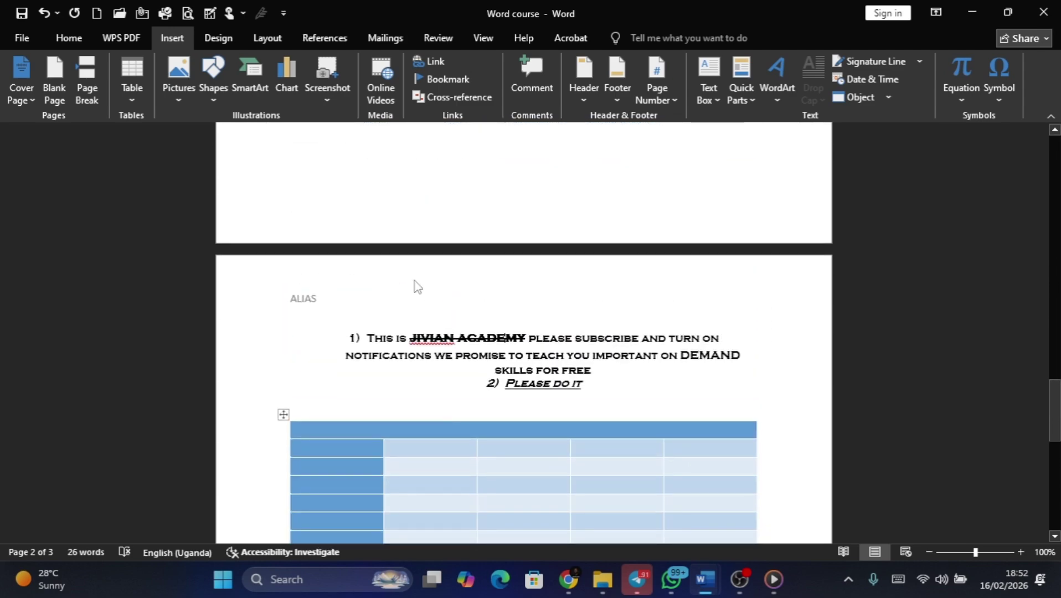
Enter JIVIAN ACADEMY in the page footer, return to the document body and review the page
{"action": "double_click", "coordinate": [414, 283]}
{"action": "scroll", "coordinate": [434, 281], "scroll_direction": "down", "scroll_amount": 10}
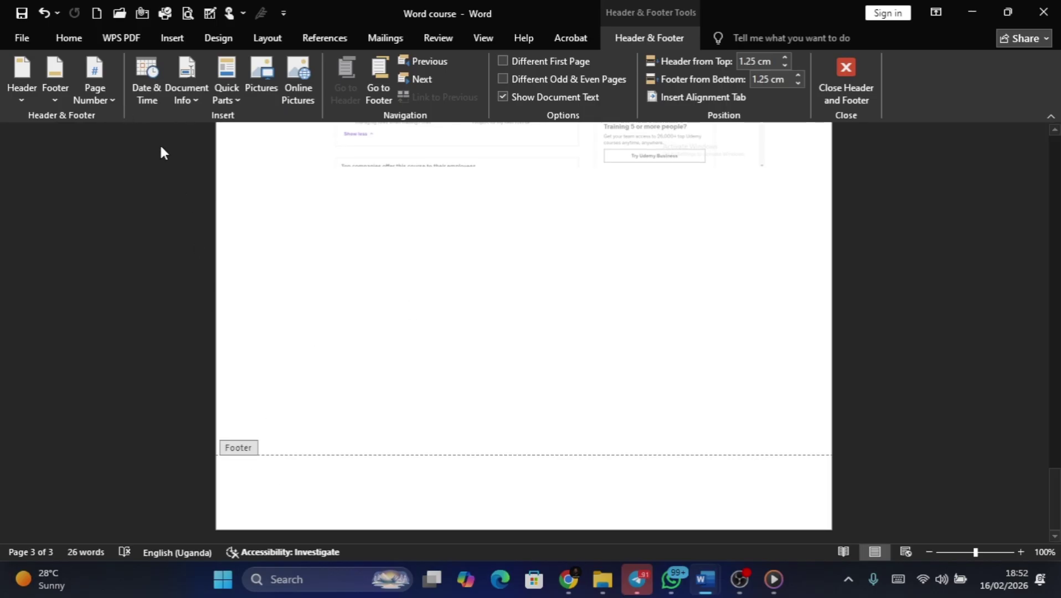
{"action": "left_click", "coordinate": [411, 485]}
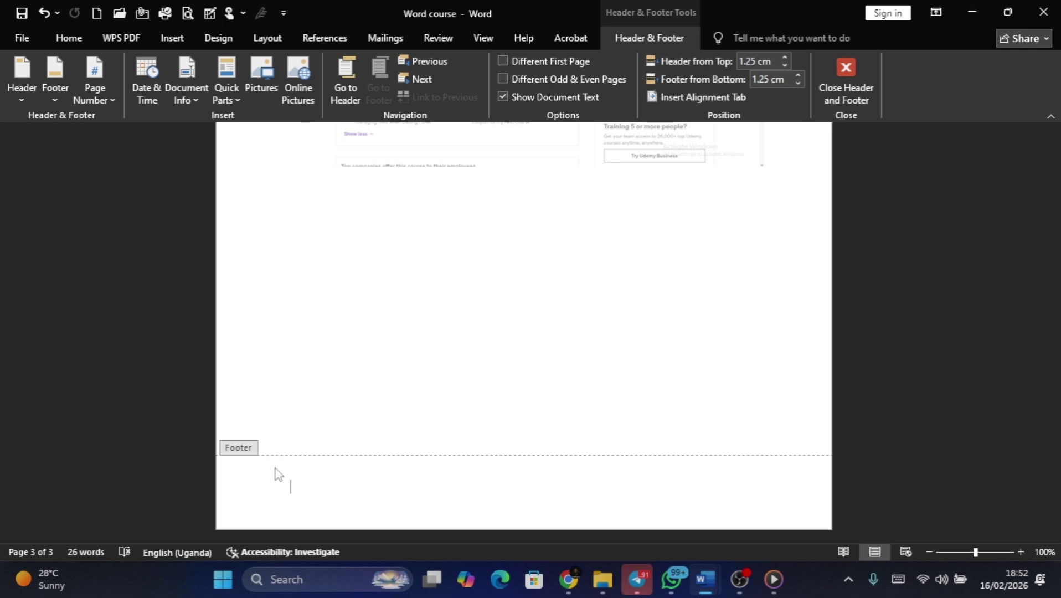
{"action": "type", "text": "JIVIAN ACADEMY"}
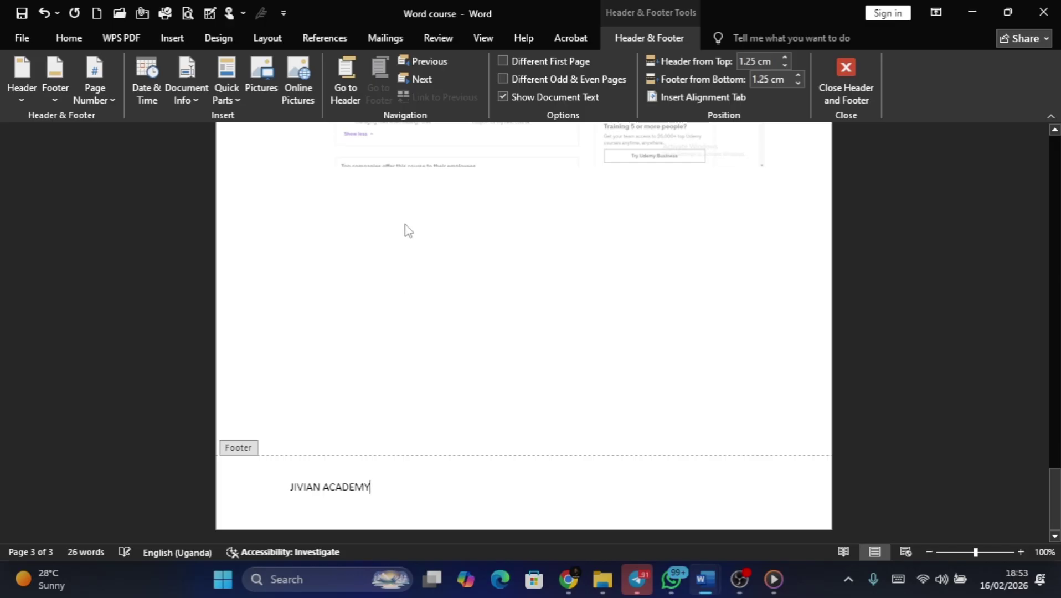
{"action": "scroll", "coordinate": [443, 262], "scroll_direction": "up", "scroll_amount": 1}
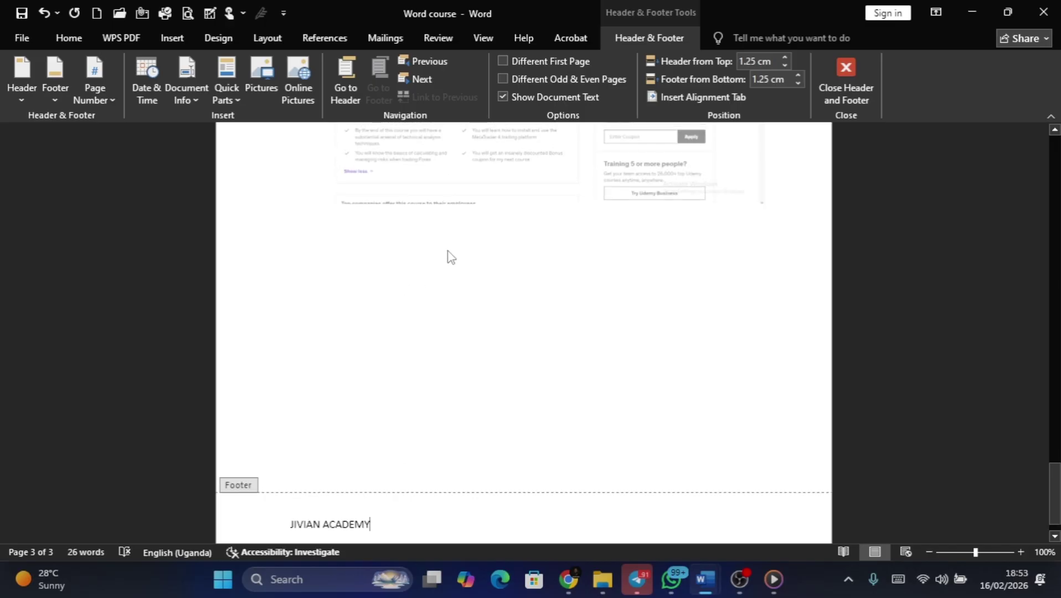
{"action": "double_click", "coordinate": [448, 256]}
{"action": "scroll", "coordinate": [454, 260], "scroll_direction": "down", "scroll_amount": 6}
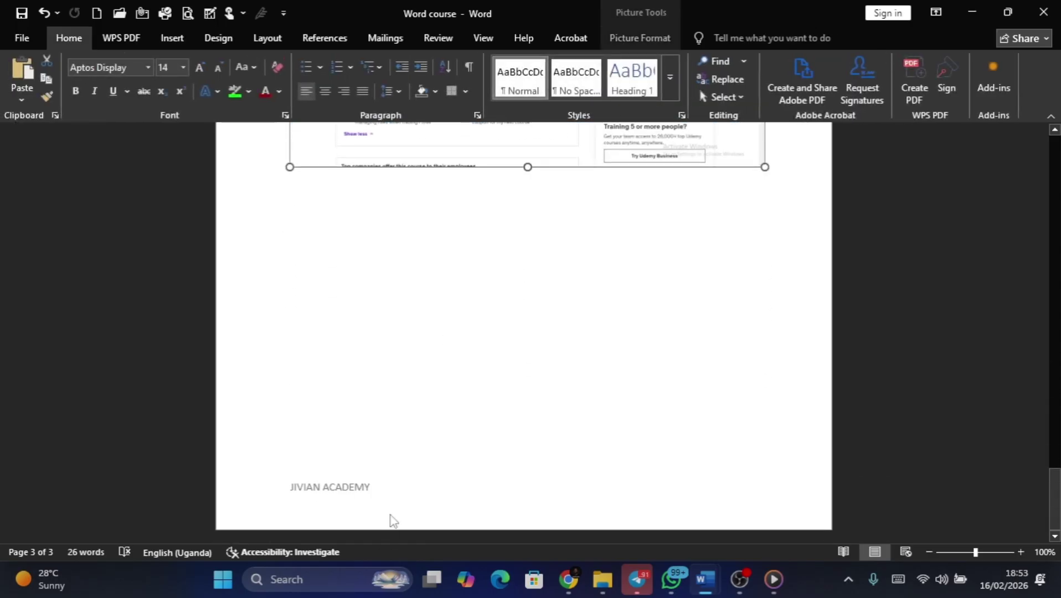
{"action": "scroll", "coordinate": [366, 465], "scroll_direction": "up", "scroll_amount": 15}
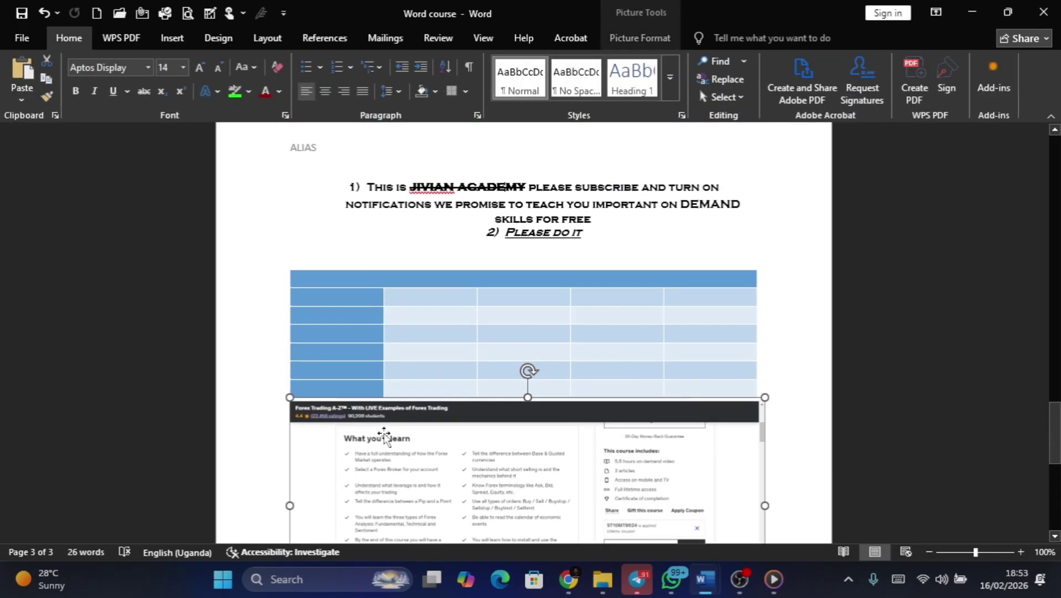
Look through all pages to examine how the header and footer repeat, briefly opening the footer and returning to the body
{"action": "scroll", "coordinate": [379, 378], "scroll_direction": "down", "scroll_amount": 10}
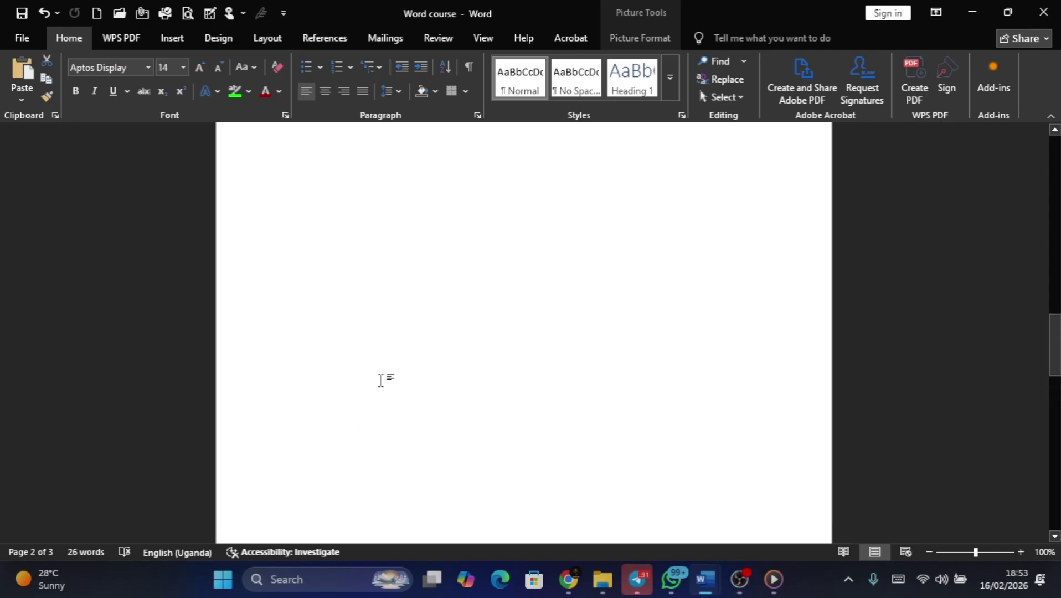
{"action": "scroll", "coordinate": [380, 381], "scroll_direction": "up", "scroll_amount": 7}
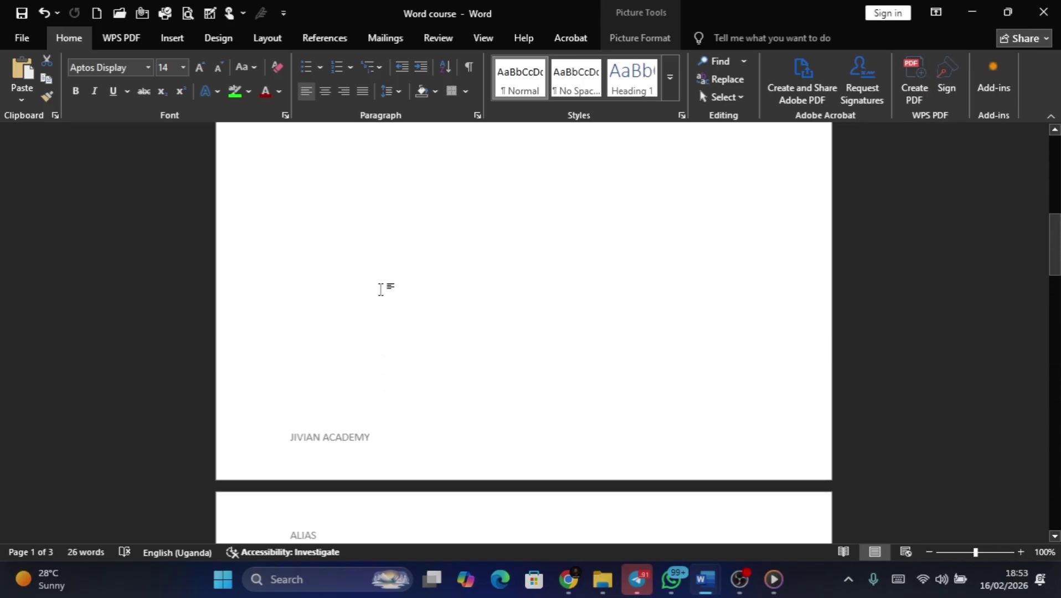
{"action": "scroll", "coordinate": [414, 277], "scroll_direction": "down", "scroll_amount": 3}
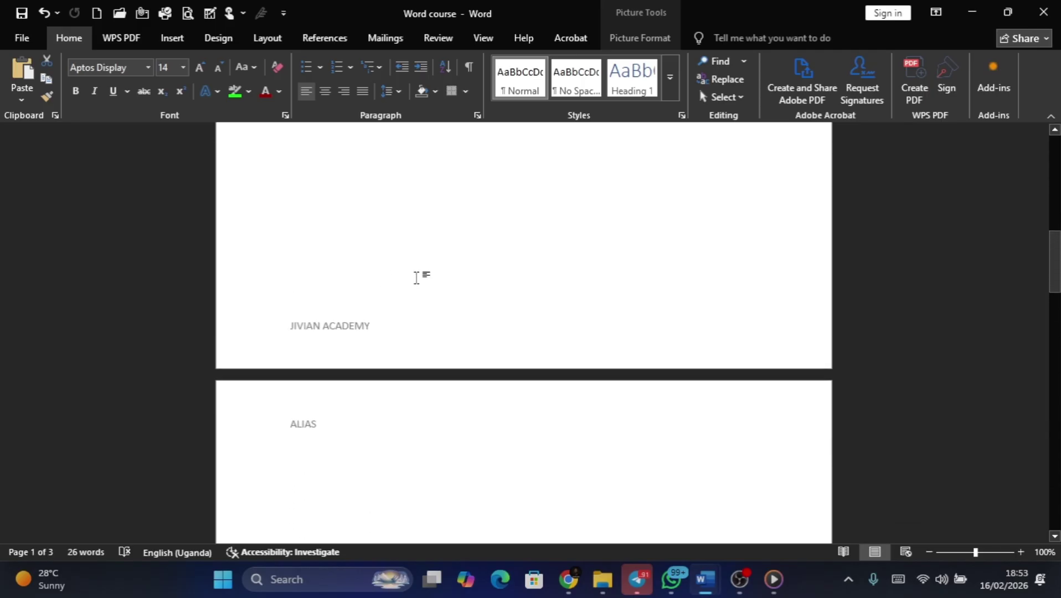
{"action": "left_click", "coordinate": [407, 354]}
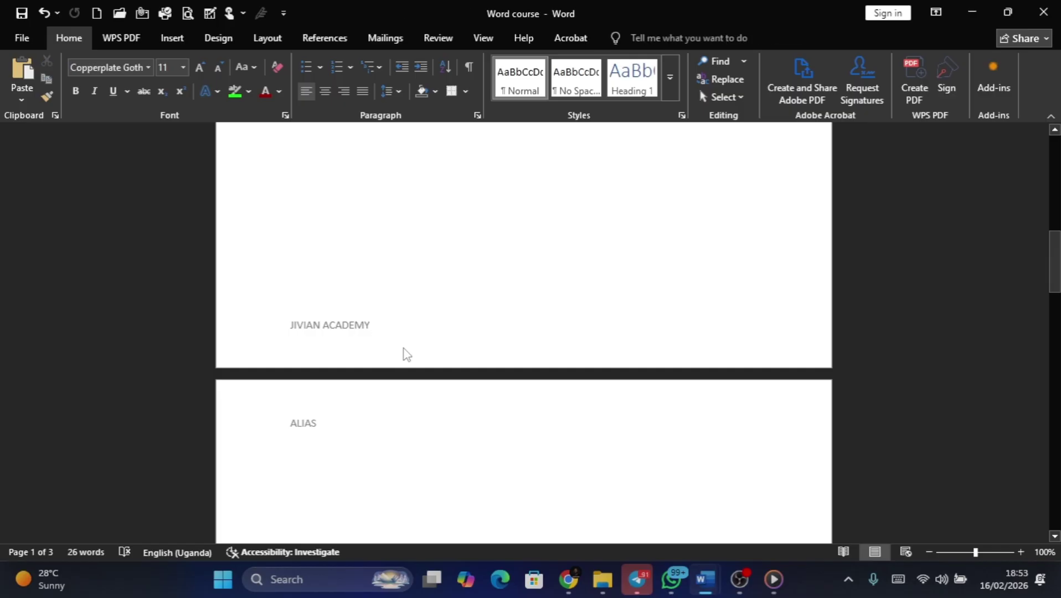
{"action": "double_click", "coordinate": [407, 354]}
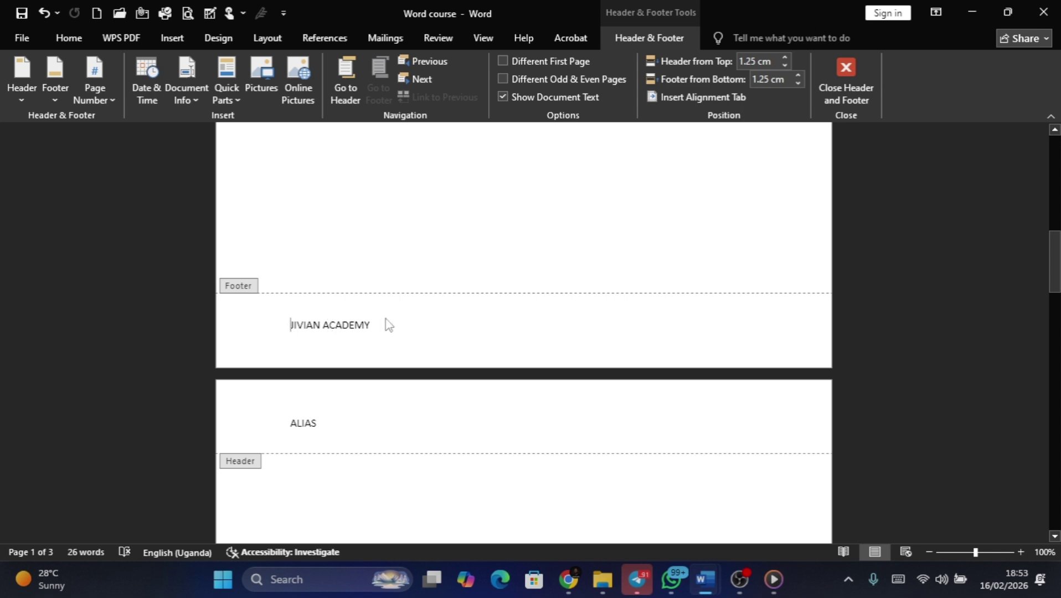
{"action": "double_click", "coordinate": [398, 240]}
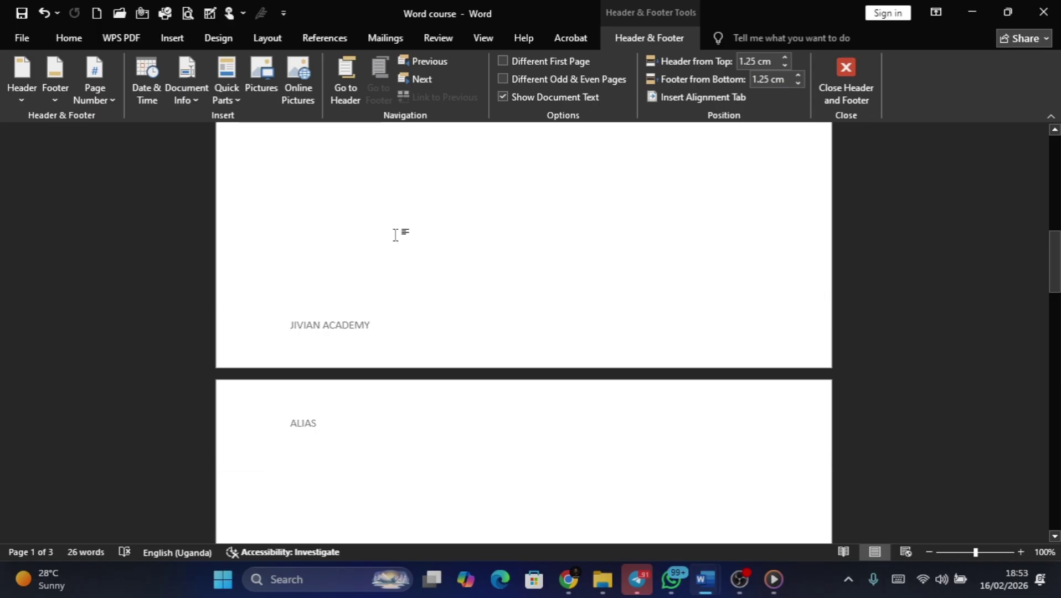
{"action": "scroll", "coordinate": [371, 245], "scroll_direction": "down", "scroll_amount": 5}
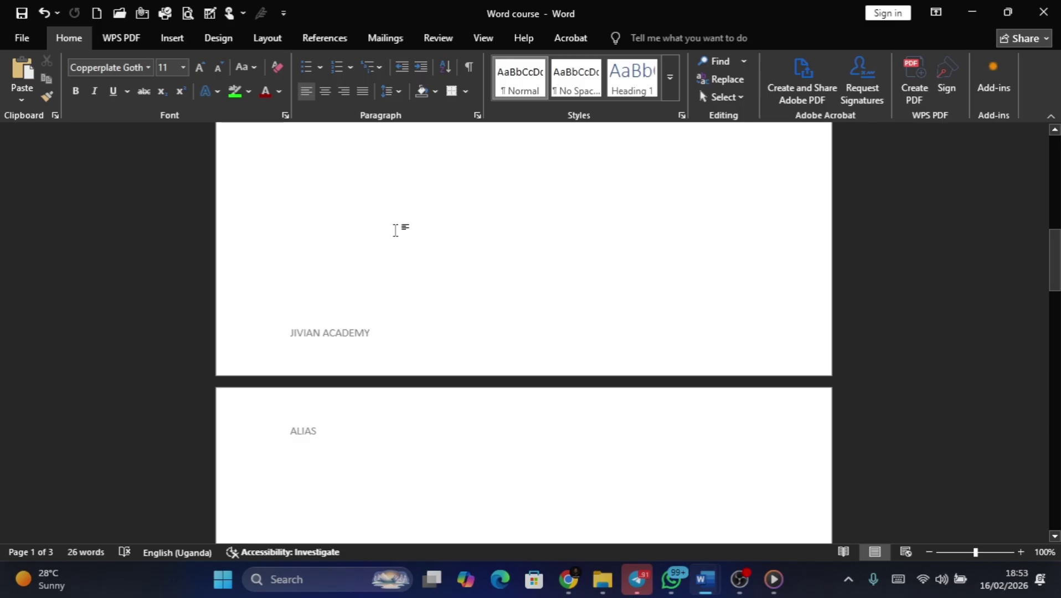
{"action": "scroll", "coordinate": [396, 238], "scroll_direction": "down", "scroll_amount": 6}
{"action": "scroll", "coordinate": [397, 236], "scroll_direction": "down", "scroll_amount": 3}
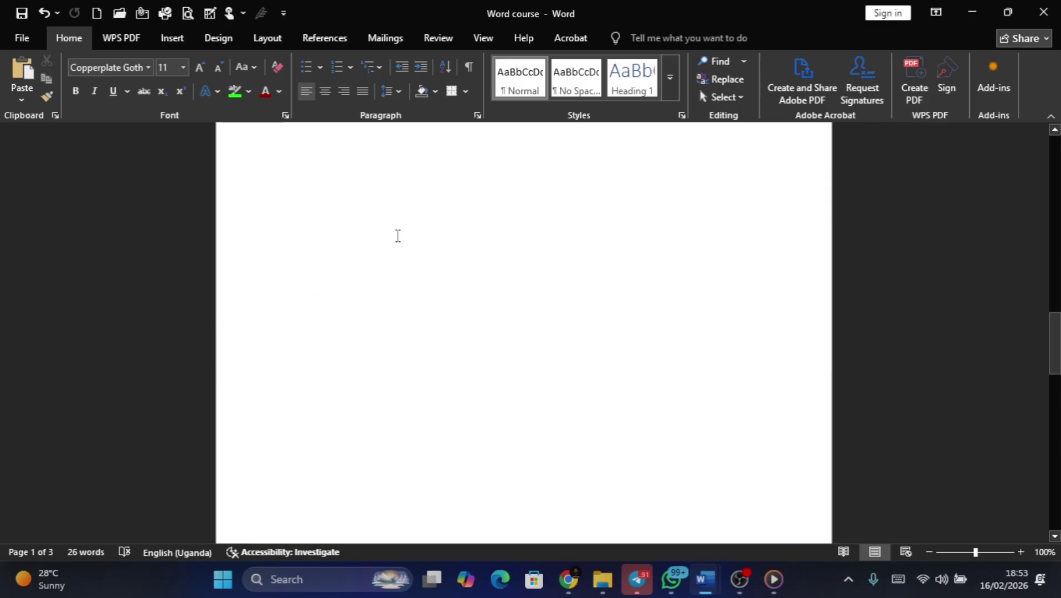
{"action": "scroll", "coordinate": [398, 236], "scroll_direction": "up", "scroll_amount": 2}
{"action": "scroll", "coordinate": [397, 235], "scroll_direction": "up", "scroll_amount": 5}
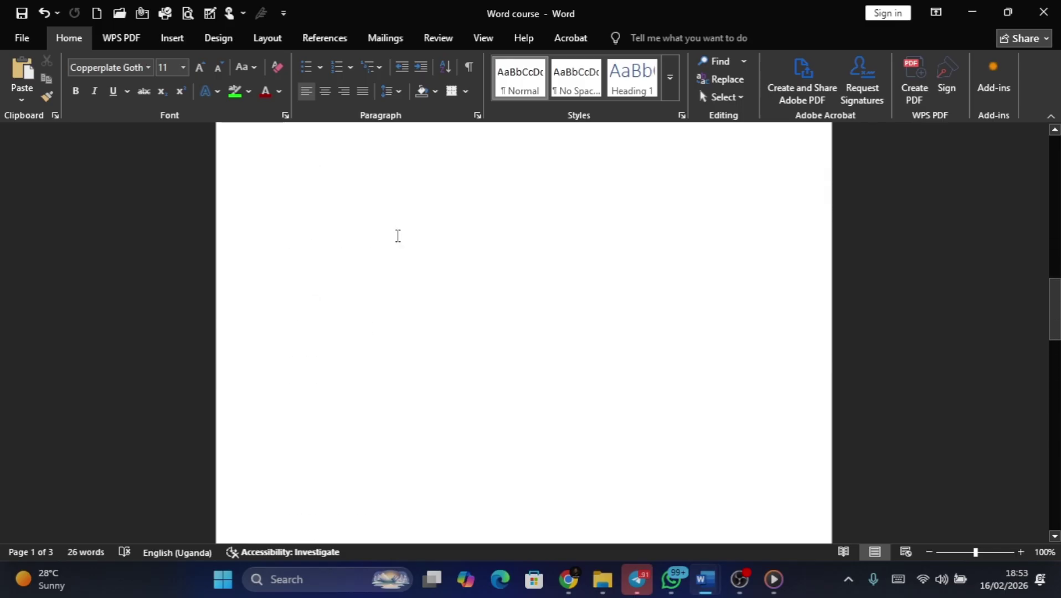
{"action": "scroll", "coordinate": [398, 238], "scroll_direction": "up", "scroll_amount": 6}
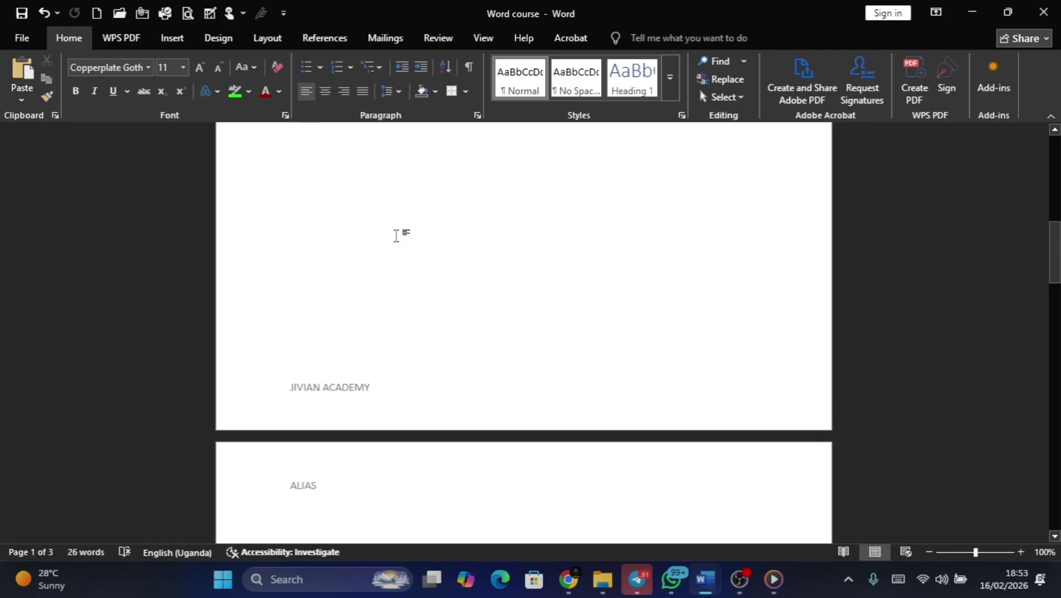
{"action": "scroll", "coordinate": [397, 236], "scroll_direction": "up", "scroll_amount": 3}
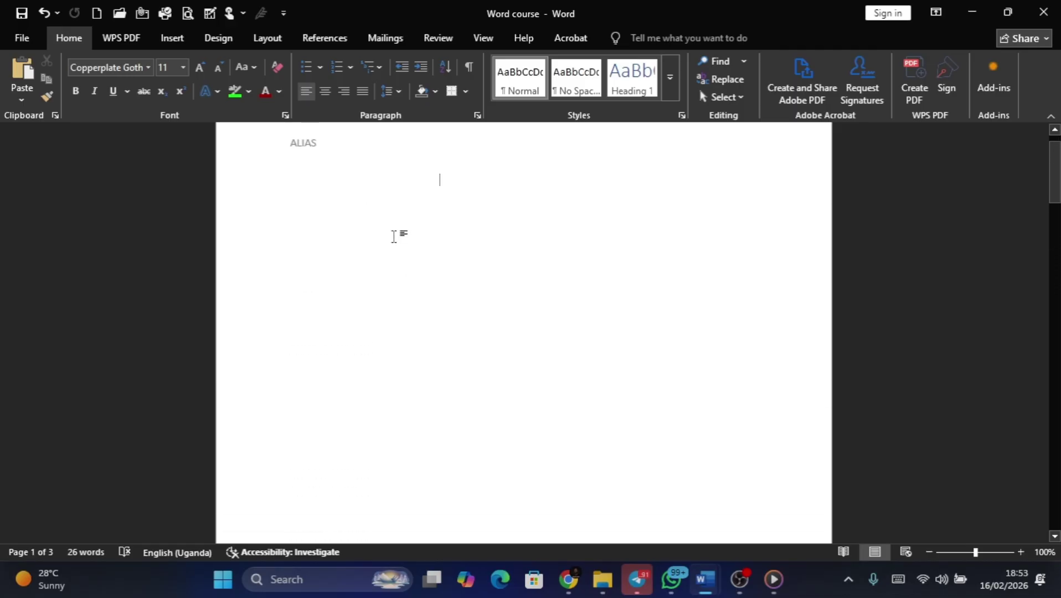
Write the line "Ctrl + c- Copy" at the start of the first page's body
{"action": "scroll", "coordinate": [387, 235], "scroll_direction": "down", "scroll_amount": 1}
{"action": "type", "text": "C"}
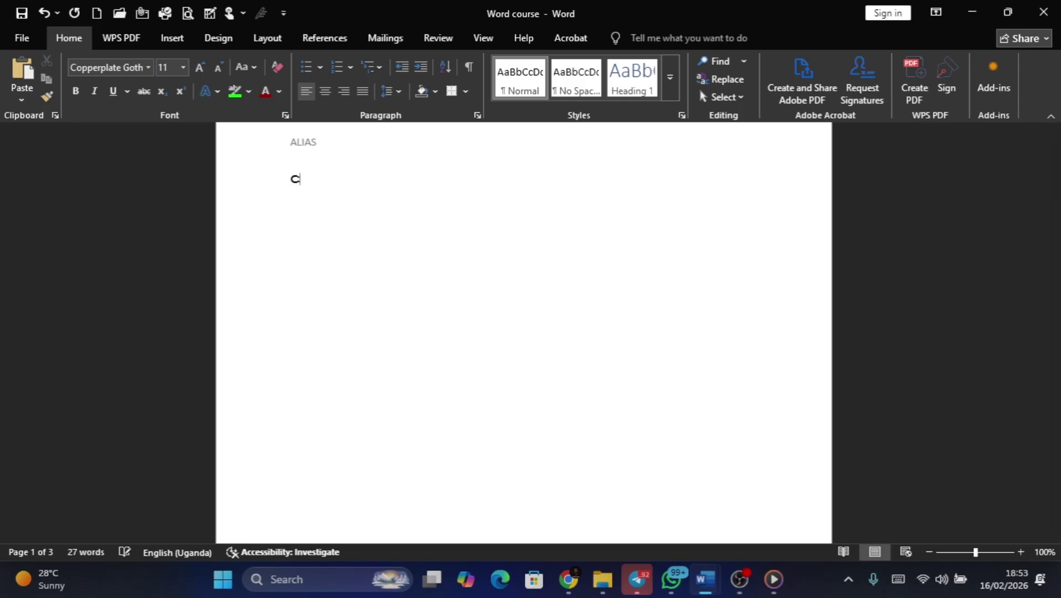
{"action": "type", "text": "trl + c"}
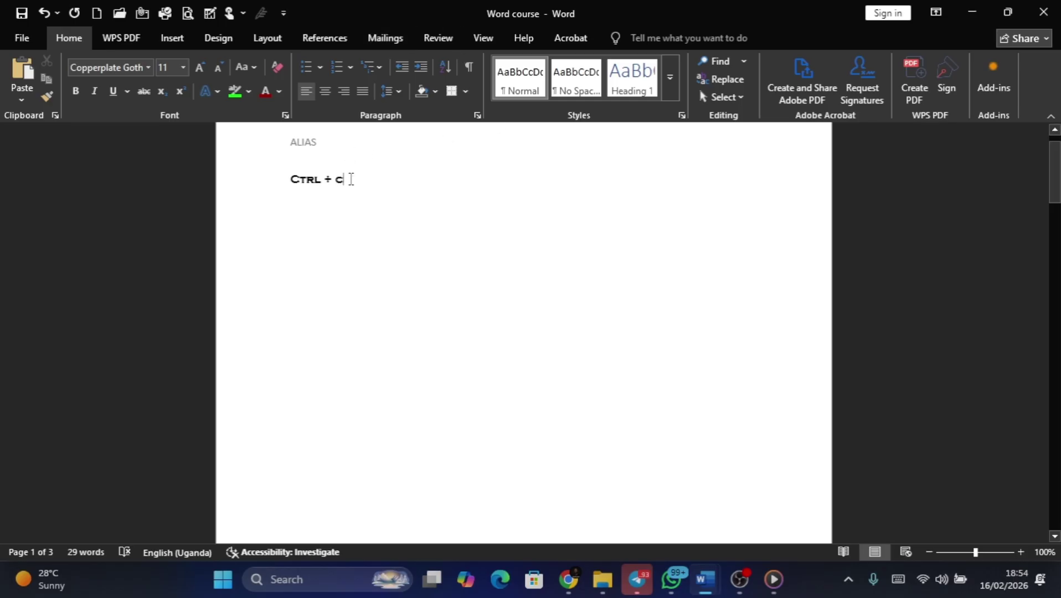
{"action": "left_click_drag", "start_coordinate": [344, 180], "coordinate": [292, 183]}
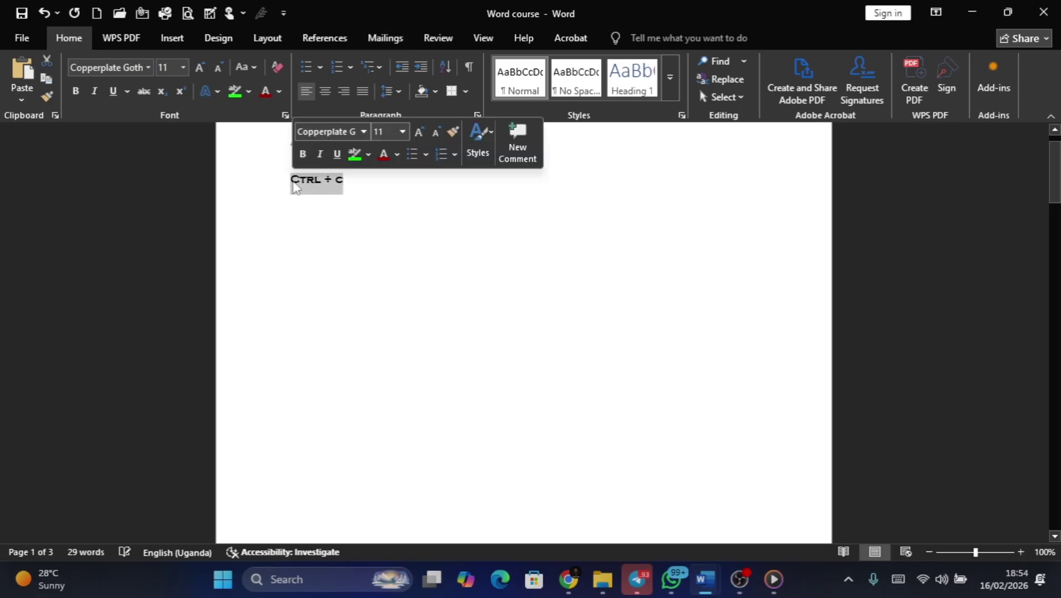
{"action": "right_click", "coordinate": [300, 187]}
{"action": "left_click", "coordinate": [378, 177]}
{"action": "left_click", "coordinate": [378, 177]}
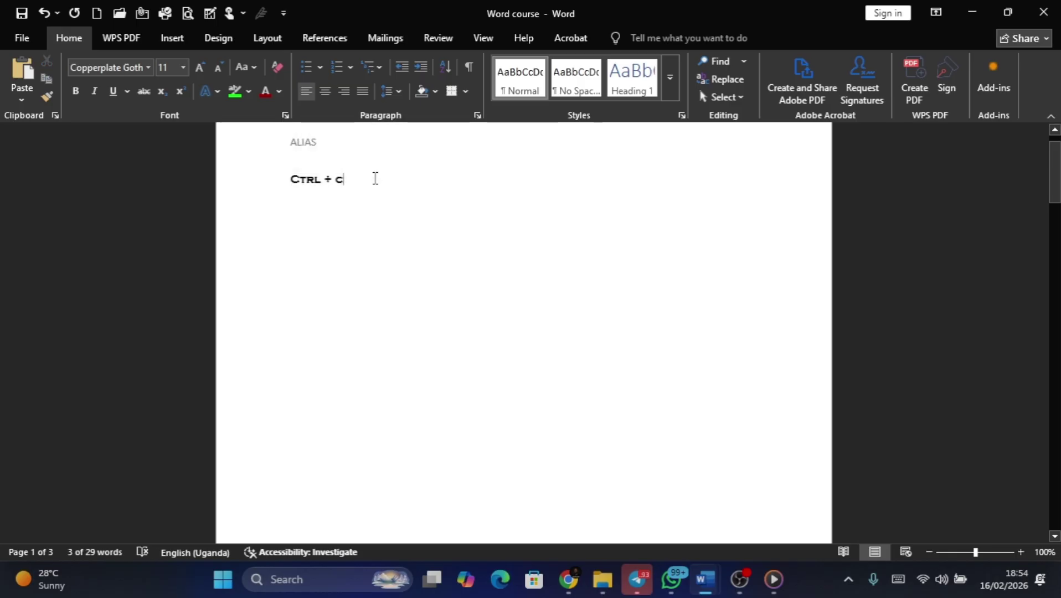
{"action": "type", "text": "-"}
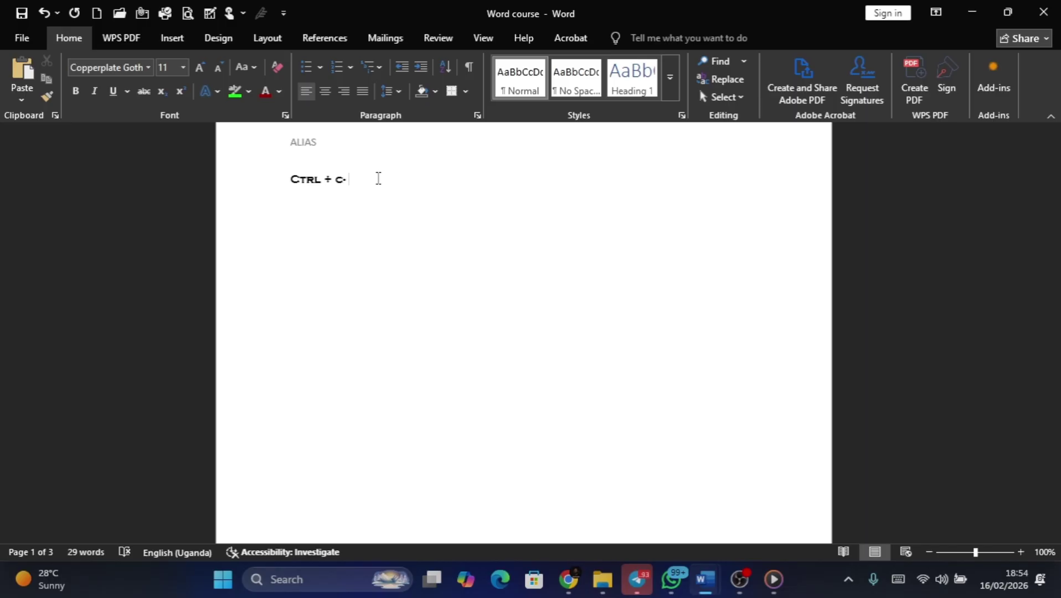
{"action": "type", "text": " Comp"}
{"action": "key", "text": "BackSpace"}
{"action": "key", "text": "BackSpace"}
{"action": "key", "text": "BackSpace"}
{"action": "type", "text": "opy"}
Copy the whole "Ctrl + c- Copy" line and paste it on a new line directly below
{"action": "left_click_drag", "start_coordinate": [387, 179], "coordinate": [324, 180]}
{"action": "left_click", "coordinate": [285, 180]}
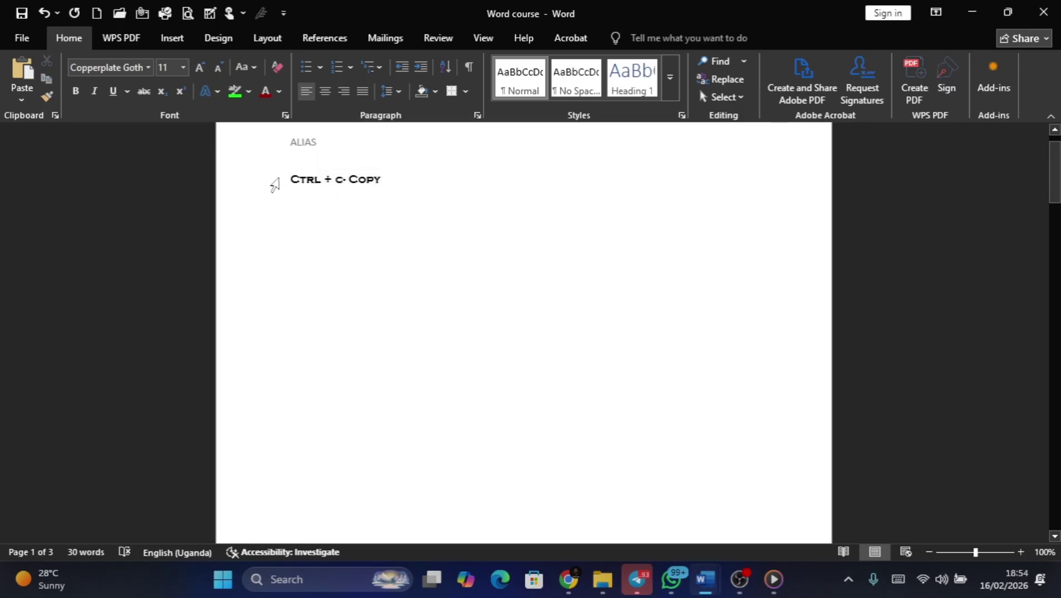
{"action": "left_click", "coordinate": [273, 185]}
{"action": "left_click", "coordinate": [284, 194]}
{"action": "left_click", "coordinate": [313, 184]}
{"action": "left_click", "coordinate": [267, 191]}
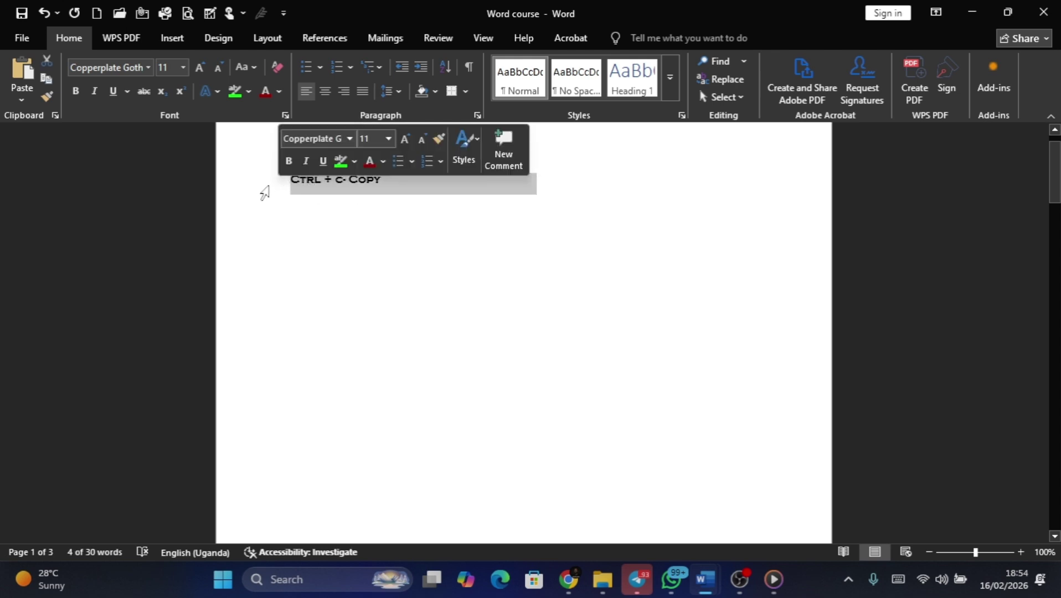
{"action": "left_click", "coordinate": [304, 185]}
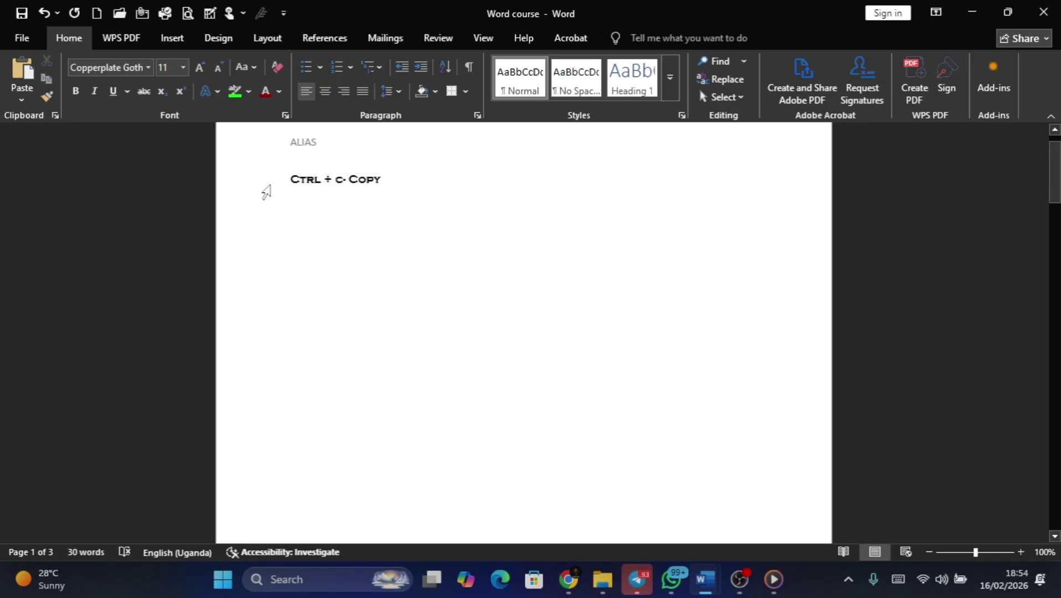
{"action": "left_click", "coordinate": [266, 192]}
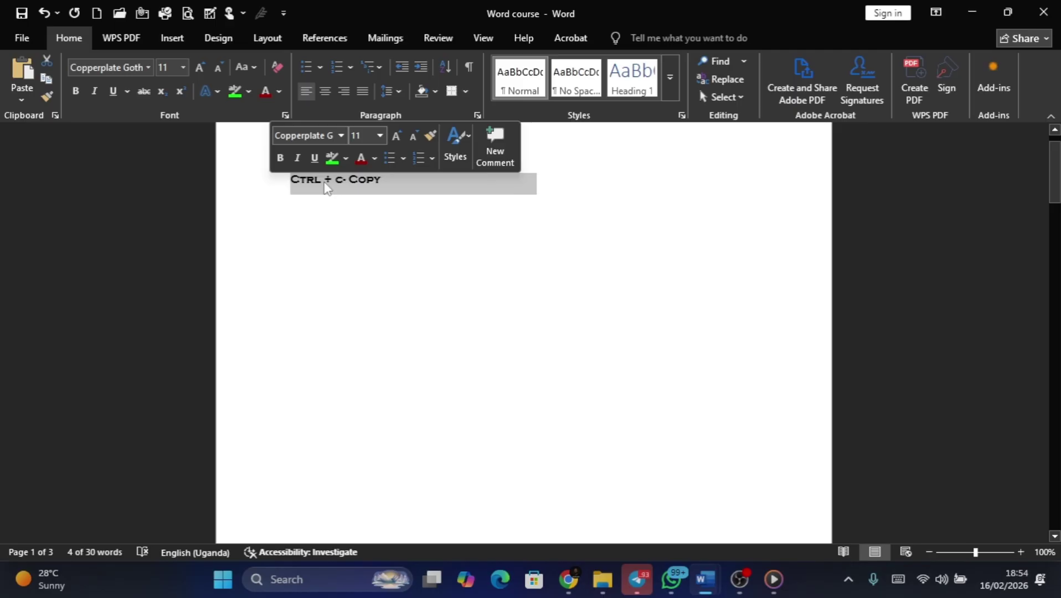
{"action": "key", "text": "ctrl+c"}
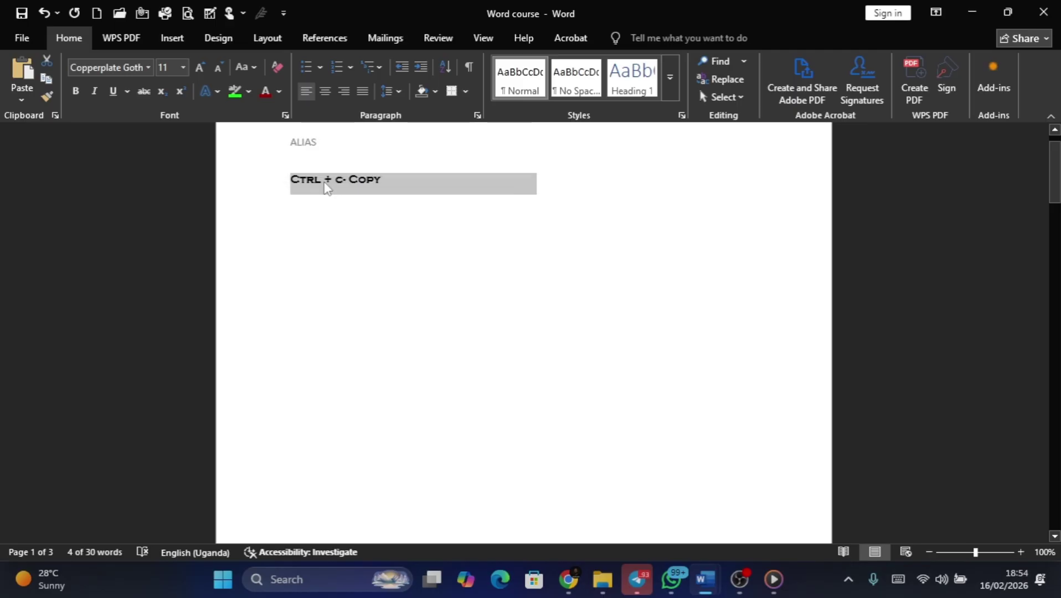
{"action": "left_click", "coordinate": [403, 185]}
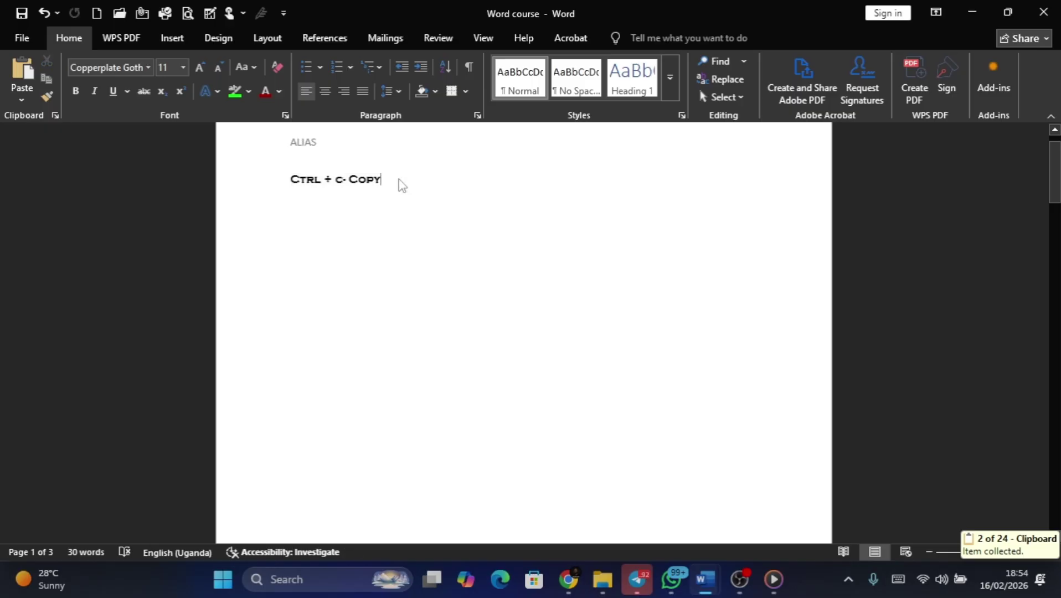
{"action": "key", "text": "Return"}
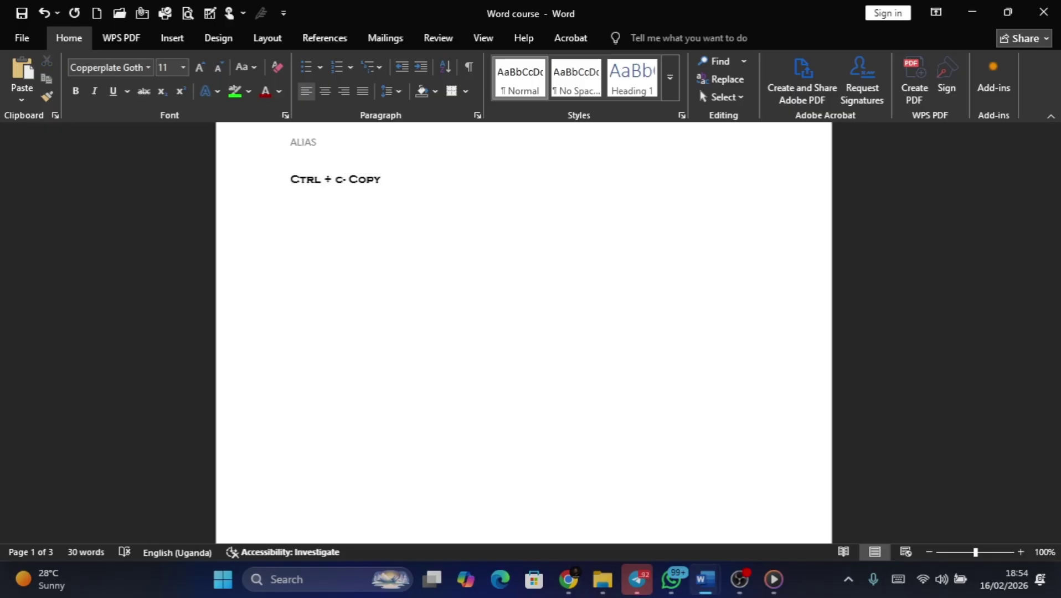
{"action": "key", "text": "ctrl+v"}
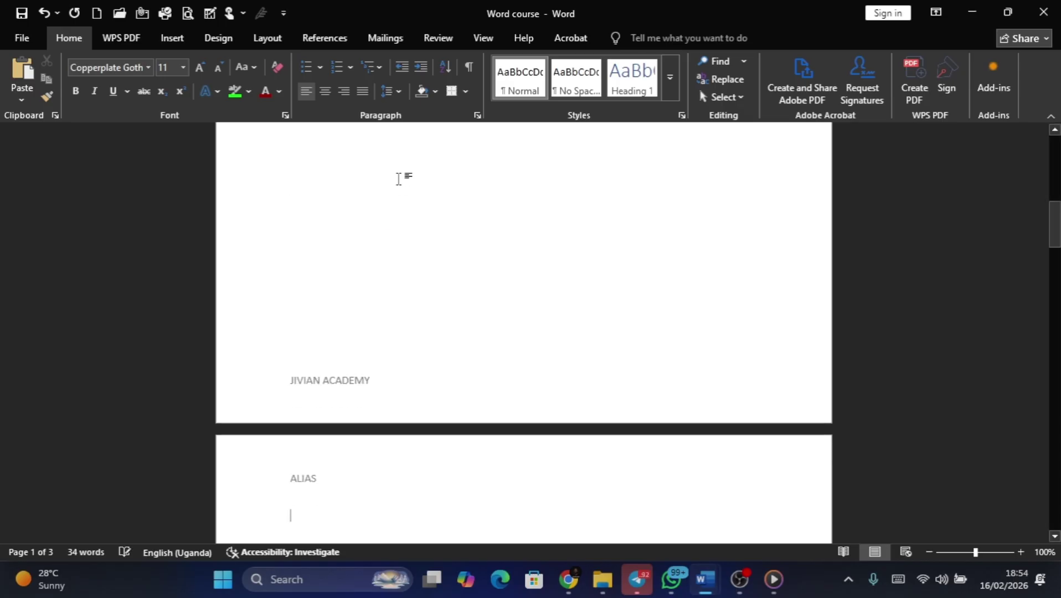
Change the pasted second line on the first page to read "Ctrl + V- PASTE"
{"action": "scroll", "coordinate": [468, 281], "scroll_direction": "down", "scroll_amount": 5}
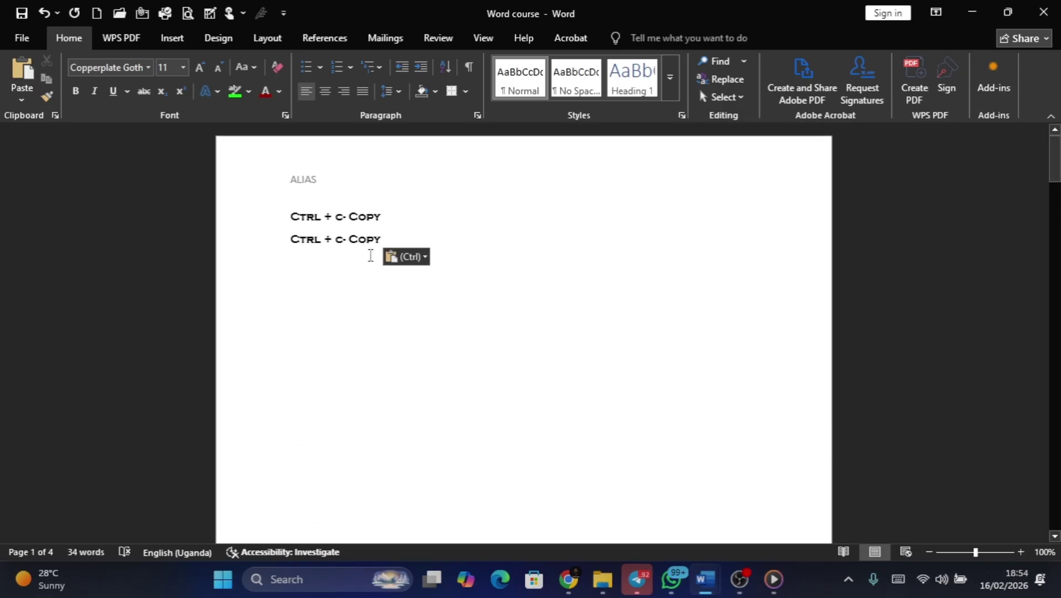
{"action": "left_click", "coordinate": [384, 239]}
{"action": "key", "text": "ctrl+Left"}
{"action": "key", "text": "ctrl+Left"}
{"action": "key", "text": "Delete"}
{"action": "key", "text": "Delete"}
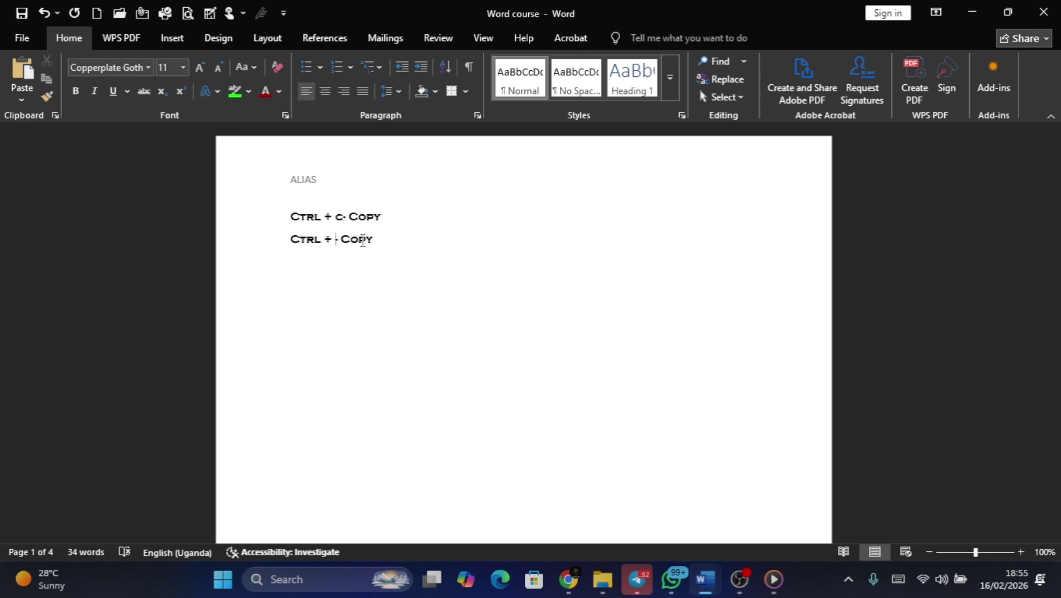
{"action": "type", "text": "V"}
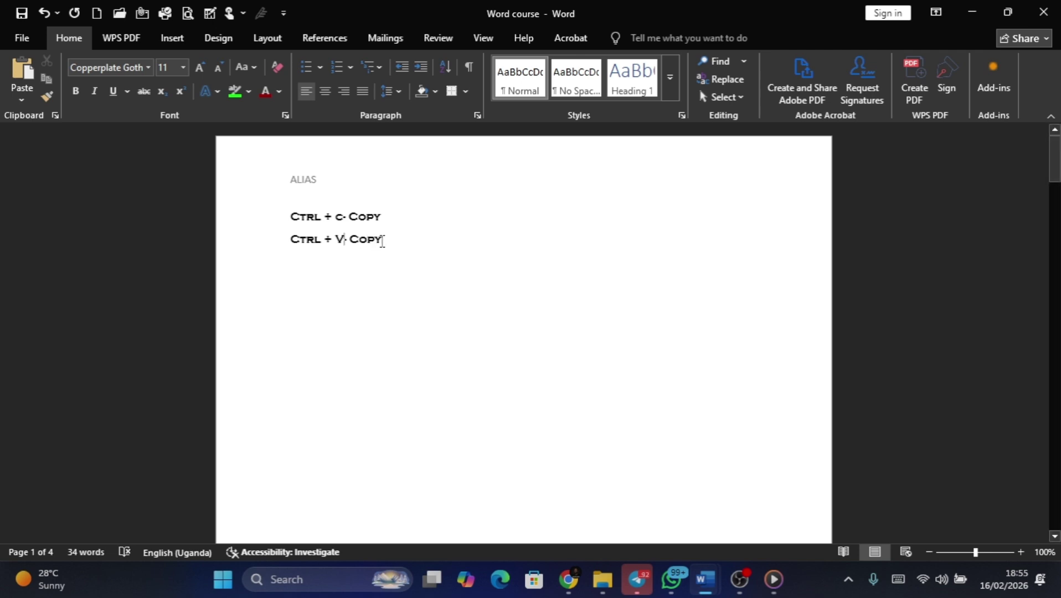
{"action": "left_click", "coordinate": [384, 239]}
{"action": "key", "text": "BackSpace"}
{"action": "key", "text": "BackSpace"}
{"action": "key", "text": "BackSpace"}
{"action": "key", "text": "BackSpace"}
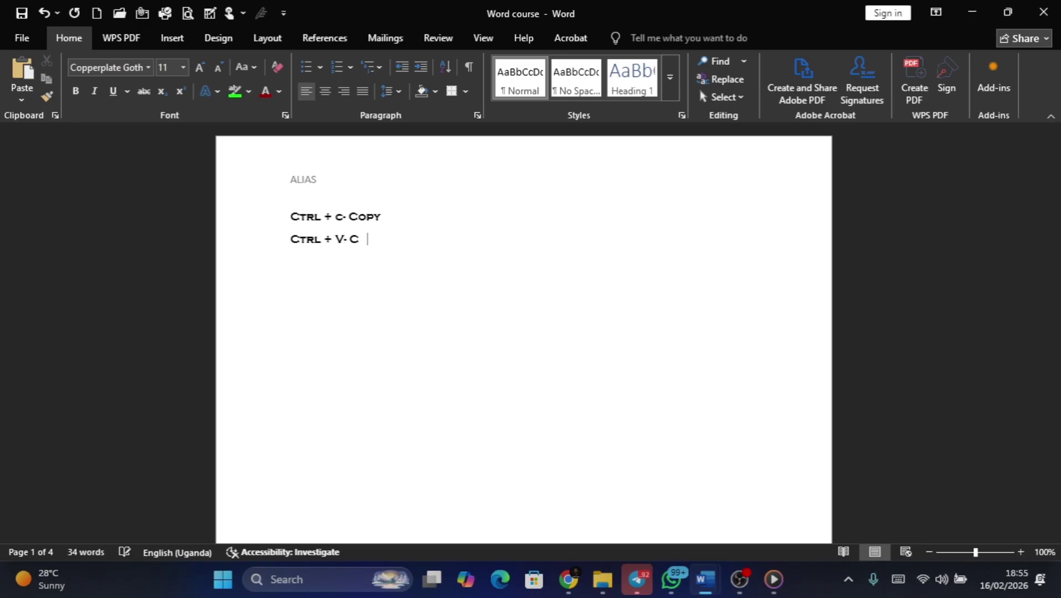
{"action": "type", "text": "PASTE"}
Paste the copied line below the PASTE line and change it to read "Ctrl + Z- UNDO"
{"action": "key", "text": "ctrl+v"}
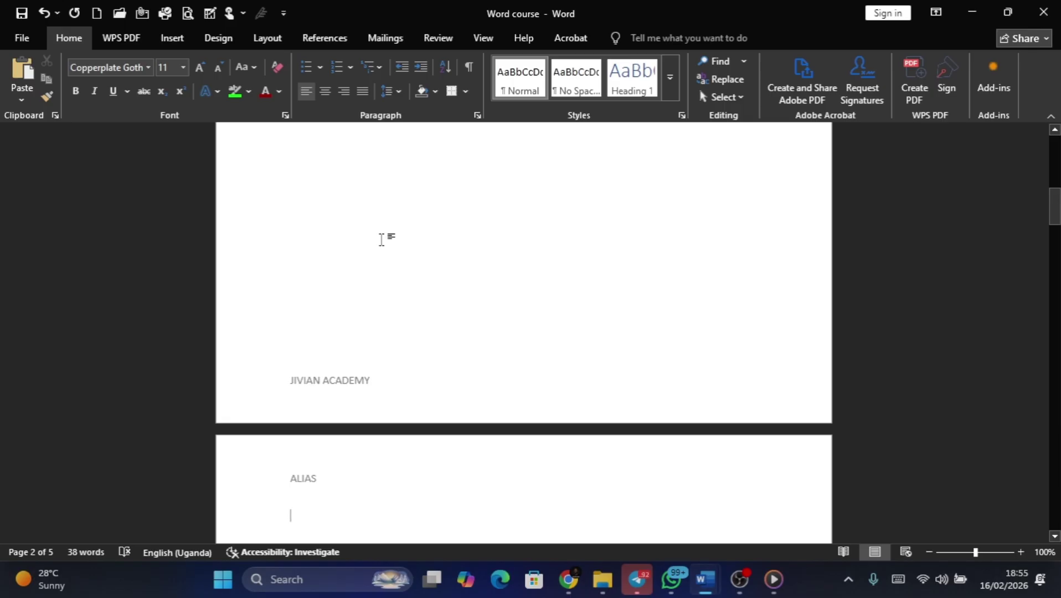
{"action": "scroll", "coordinate": [381, 239], "scroll_direction": "down", "scroll_amount": 5}
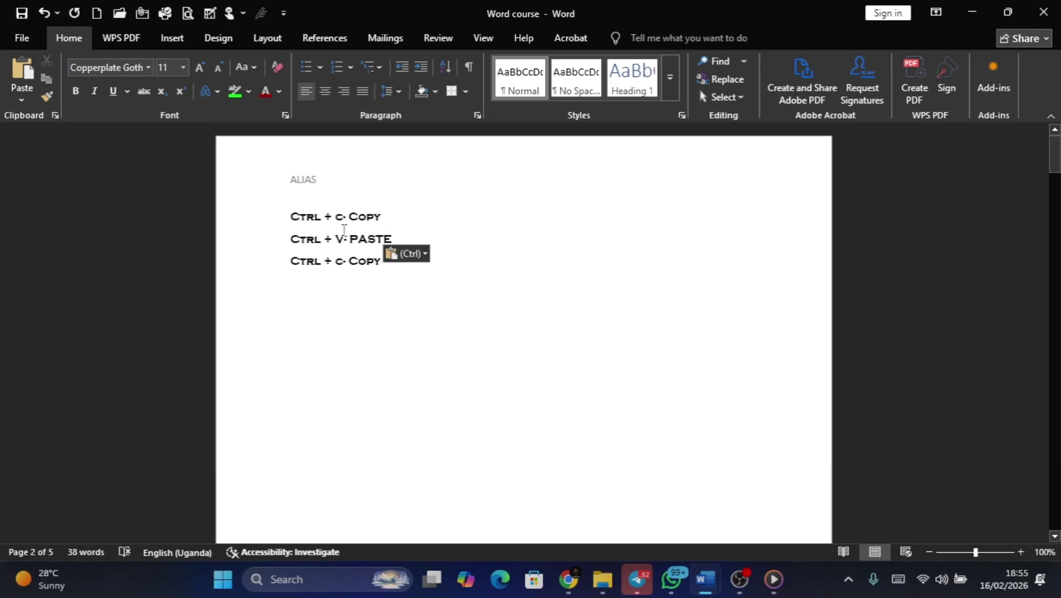
{"action": "left_click", "coordinate": [344, 259]}
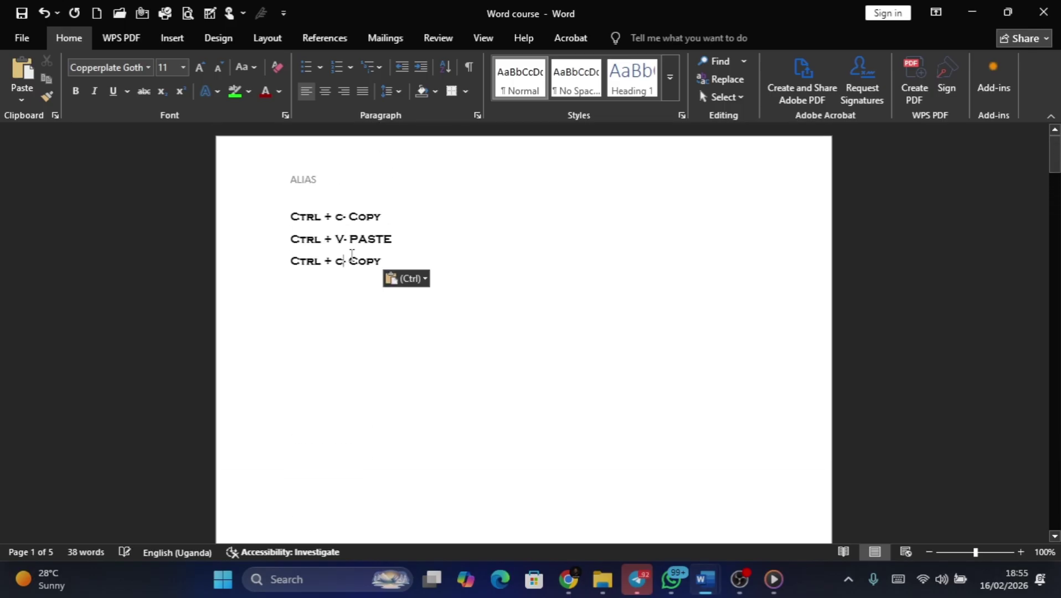
{"action": "key", "text": "BackSpace"}
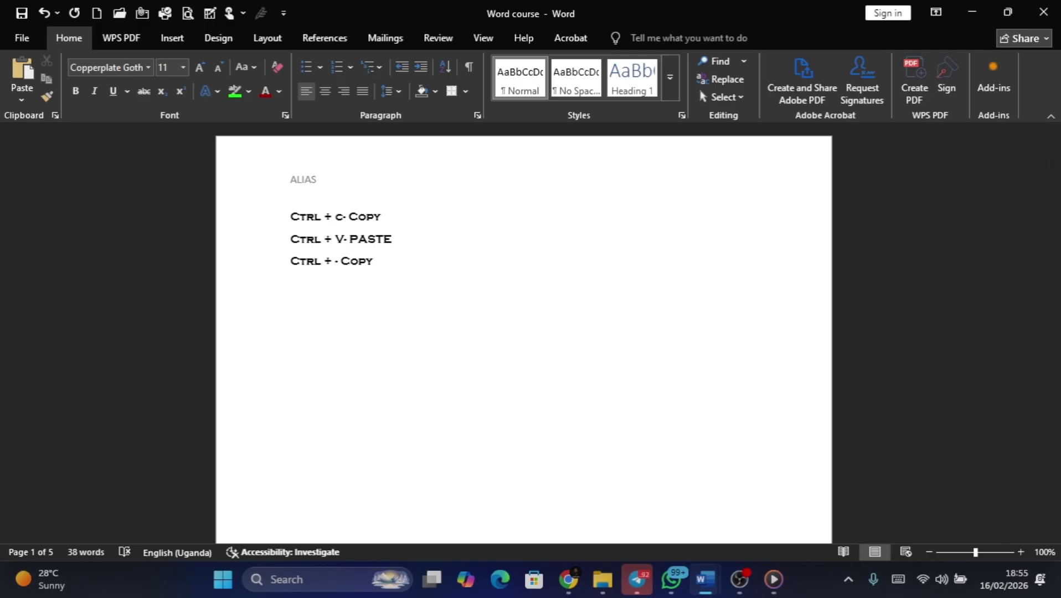
{"action": "type", "text": "Z"}
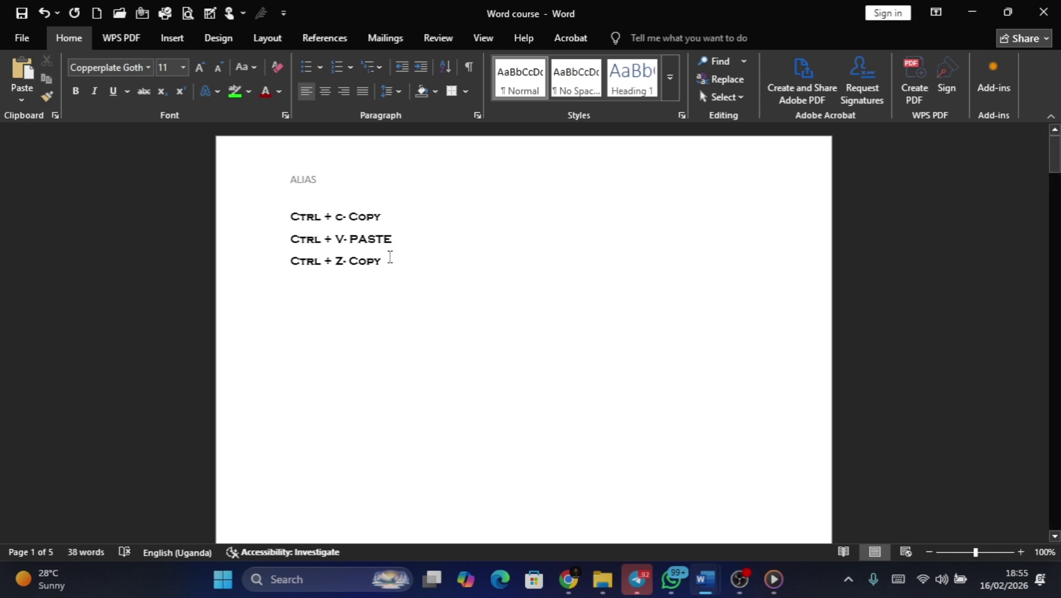
{"action": "key", "text": "BackSpace"}
{"action": "key", "text": "BackSpace"}
{"action": "key", "text": "BackSpace"}
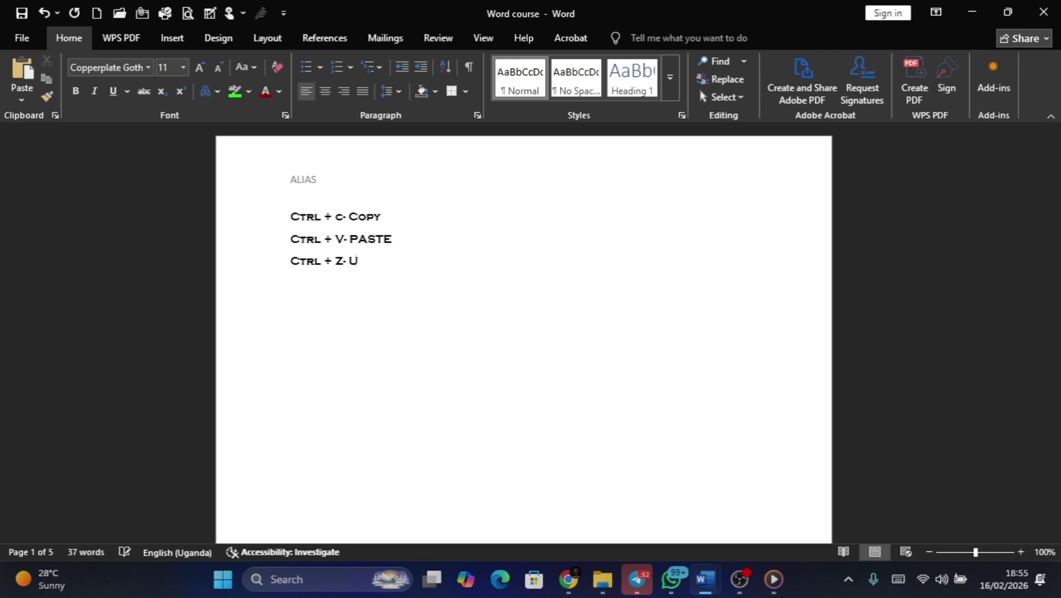
{"action": "type", "text": "UNDO "}
Finish the word UNDO in the third line and paste the copied "Ctrl + c- Copy" line below it
{"action": "type", "text": "v"}
{"action": "key", "text": "BackSpace"}
{"action": "key", "text": "ctrl+Return"}
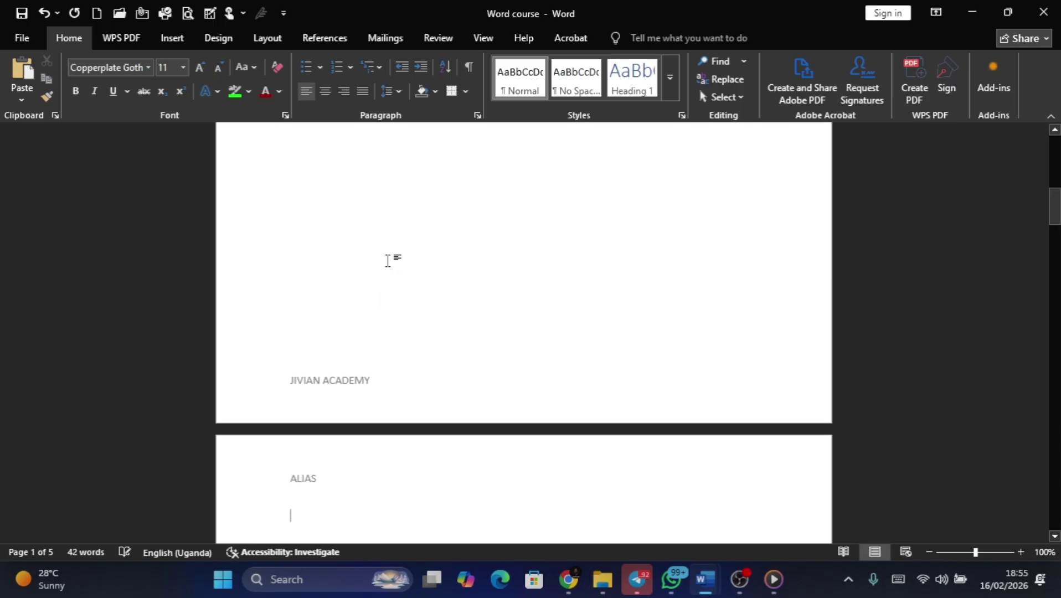
{"action": "key", "text": "ctrl+v"}
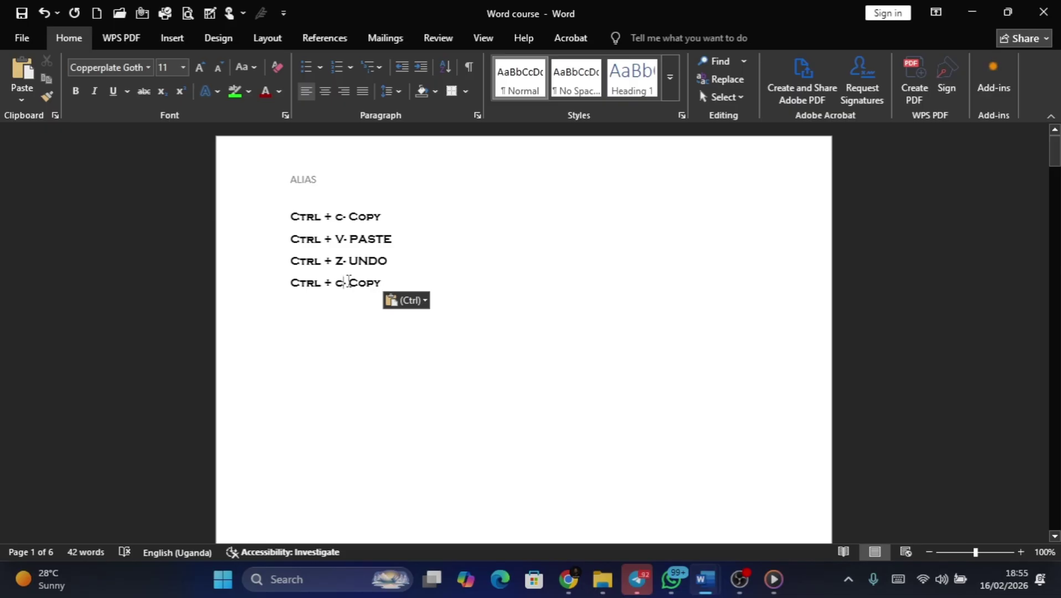
Change the pasted fourth line to read "Ctrl + s- Save"
{"action": "left_click", "coordinate": [340, 282]}
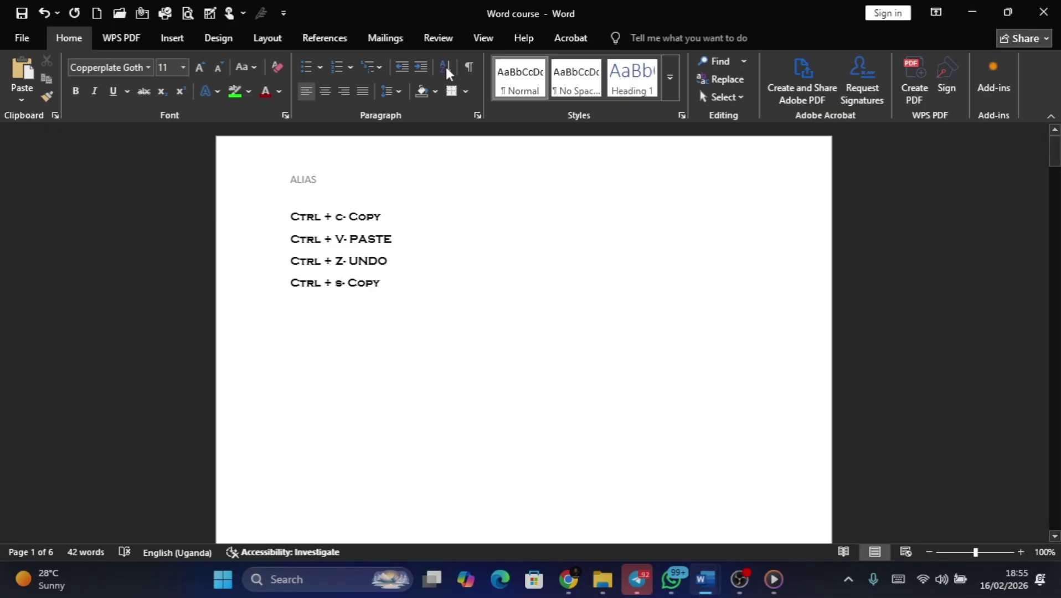
{"action": "left_click", "coordinate": [396, 276]}
{"action": "key", "text": "BackSpace"}
{"action": "key", "text": "BackSpace"}
{"action": "key", "text": "BackSpace"}
{"action": "key", "text": "BackSpace"}
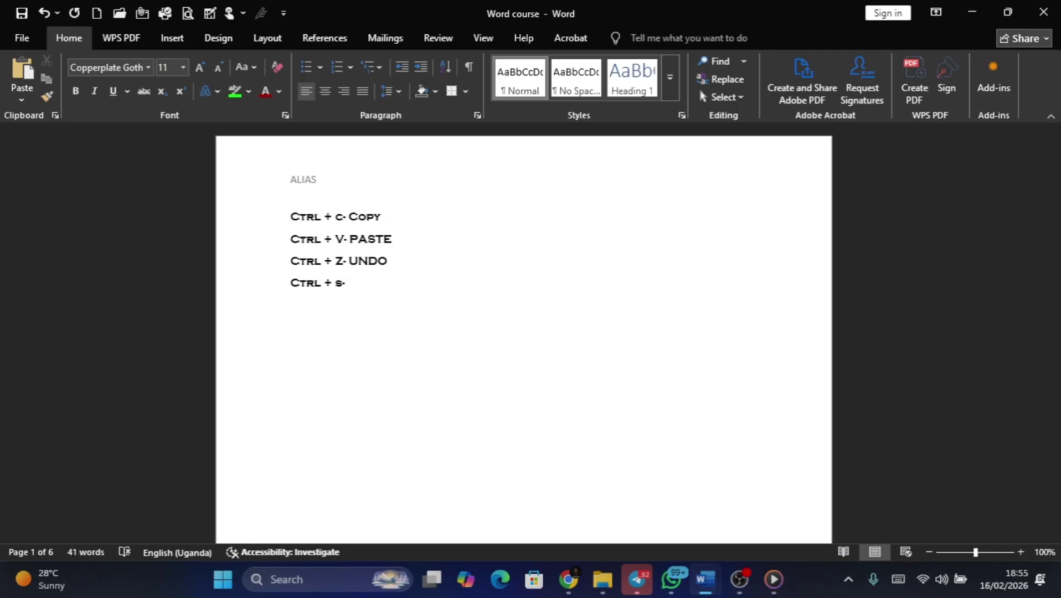
{"action": "type", "text": "sAVE"}
Look through the pages that follow the shortcut list and return to the first page
{"action": "scroll", "coordinate": [280, 221], "scroll_direction": "down", "scroll_amount": 5}
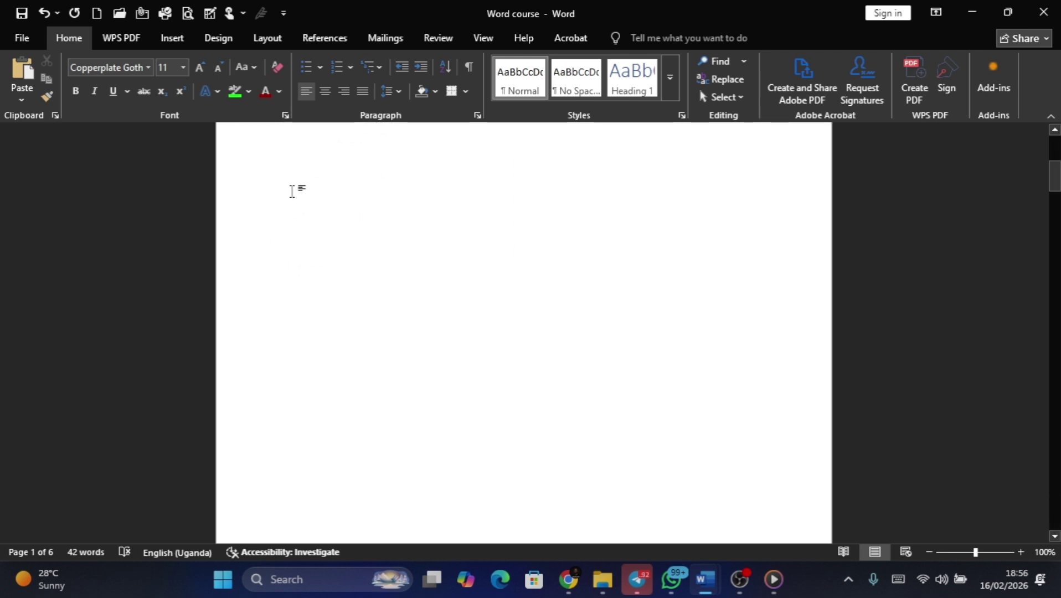
{"action": "scroll", "coordinate": [292, 192], "scroll_direction": "down", "scroll_amount": 10}
{"action": "scroll", "coordinate": [296, 180], "scroll_direction": "up", "scroll_amount": 5}
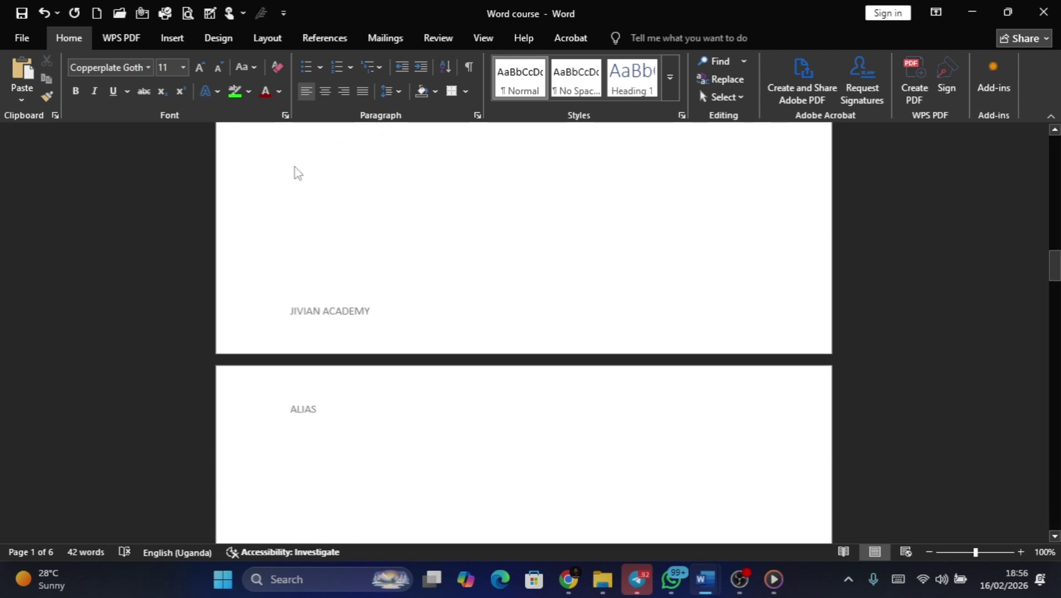
{"action": "scroll", "coordinate": [295, 169], "scroll_direction": "down", "scroll_amount": 3}
{"action": "scroll", "coordinate": [295, 166], "scroll_direction": "up", "scroll_amount": 6}
{"action": "scroll", "coordinate": [295, 166], "scroll_direction": "down", "scroll_amount": 9}
{"action": "scroll", "coordinate": [294, 166], "scroll_direction": "up", "scroll_amount": 5}
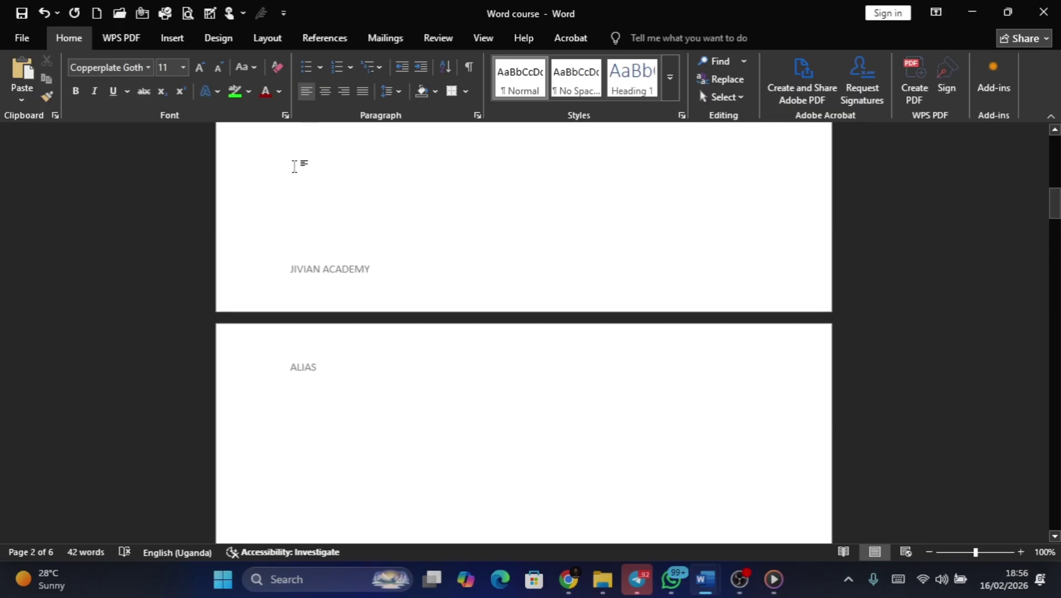
{"action": "scroll", "coordinate": [294, 166], "scroll_direction": "up", "scroll_amount": 8}
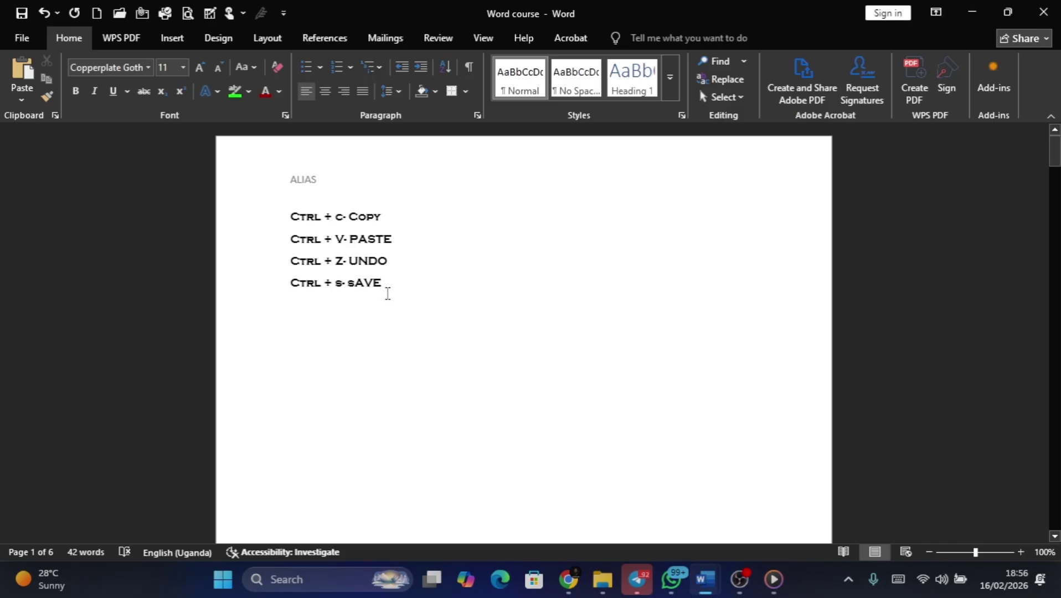
Paste the copied "Ctrl + c- Copy" line on a new line below the Save line
{"action": "key", "text": "Return"}
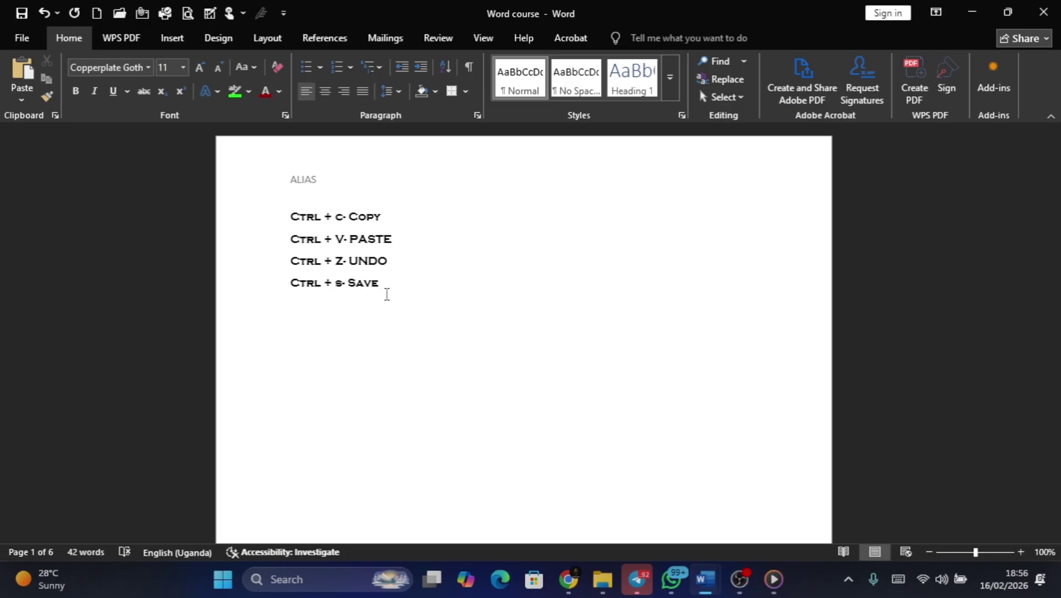
{"action": "type", "text": "Ctrl + c- Copy"}
{"action": "key", "text": "ctrl+Return"}
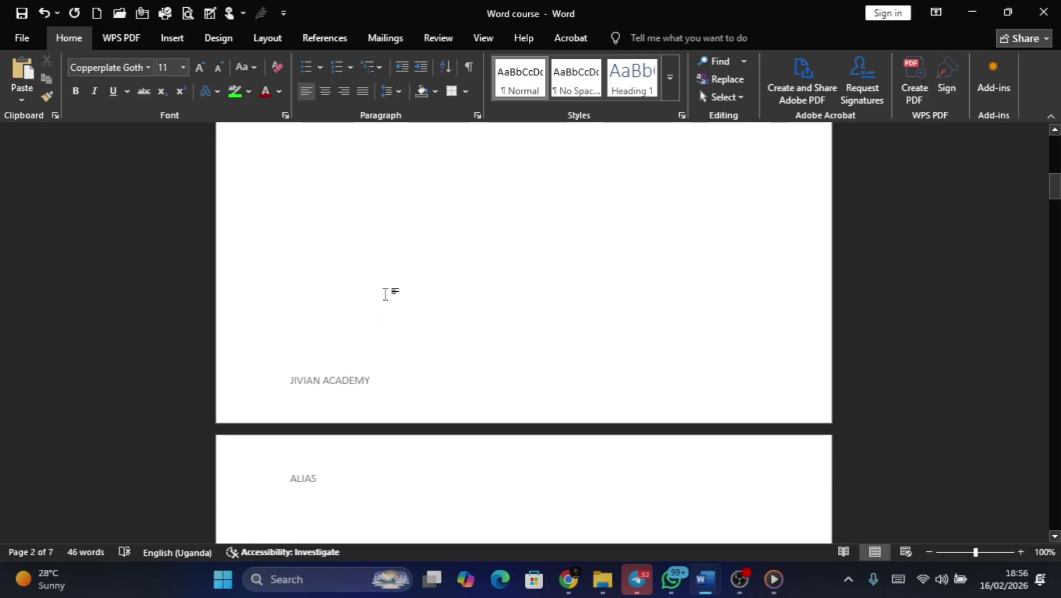
{"action": "key", "text": "ctrl+z"}
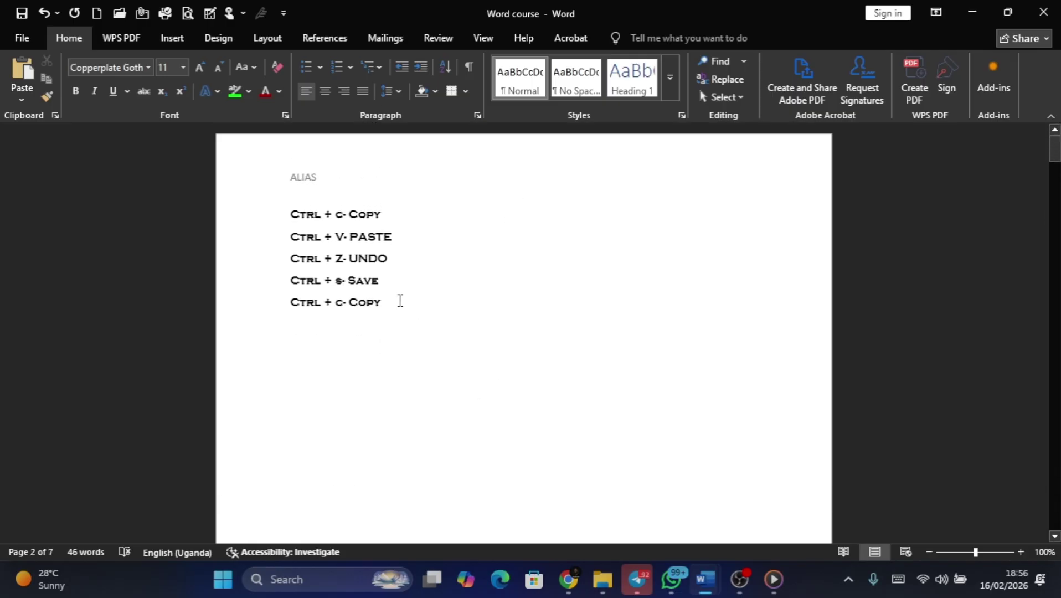
Change the pasted fifth line to read "Ctrl + a- select all"
{"action": "left_click", "coordinate": [344, 300]}
{"action": "key", "text": "BackSpace"}
{"action": "type", "text": "a"}
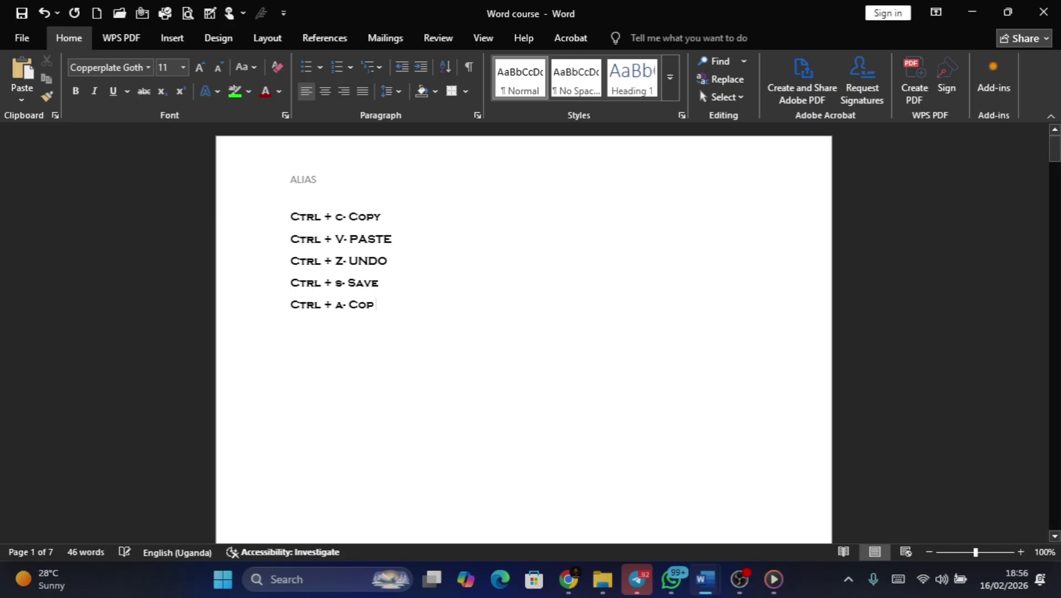
{"action": "key", "text": "BackSpace"}
{"action": "key", "text": "BackSpace"}
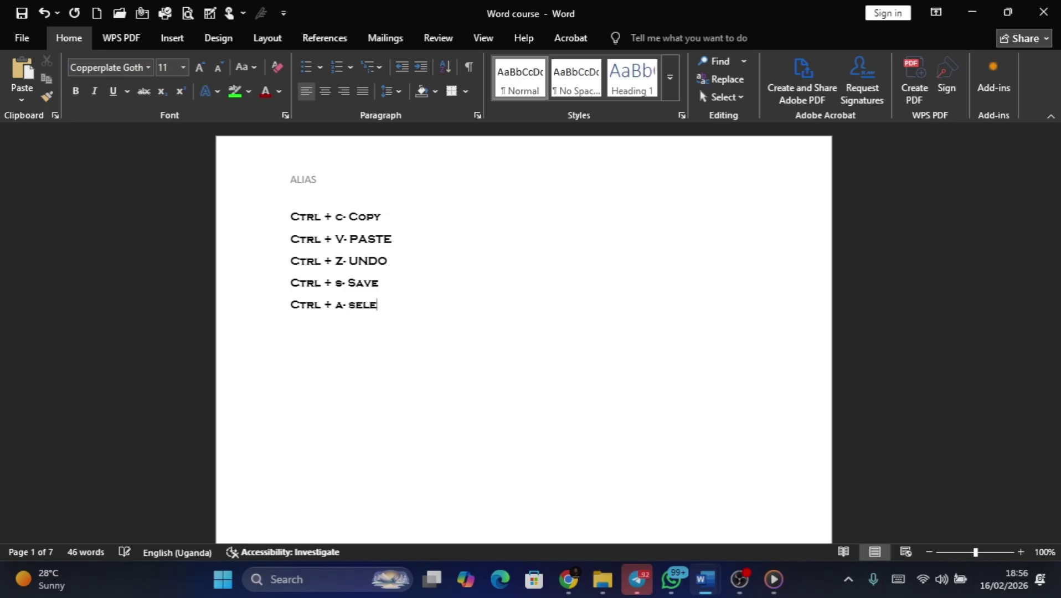
{"action": "type", "text": "ll"}
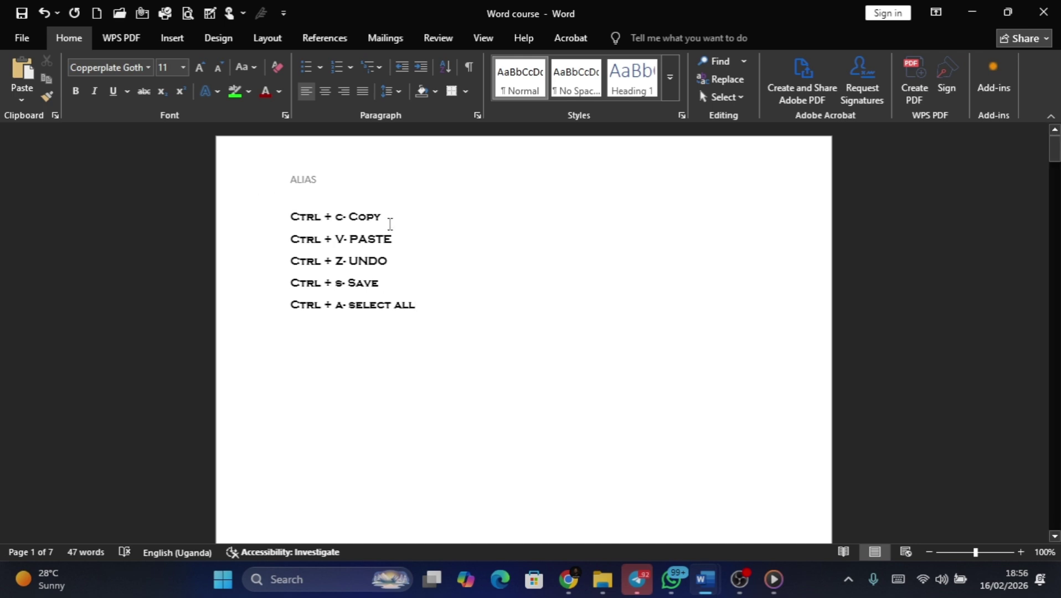
Set the font colour of the first line, "Ctrl + c- Copy", to standard red
{"action": "left_click_drag", "start_coordinate": [385, 218], "coordinate": [289, 219]}
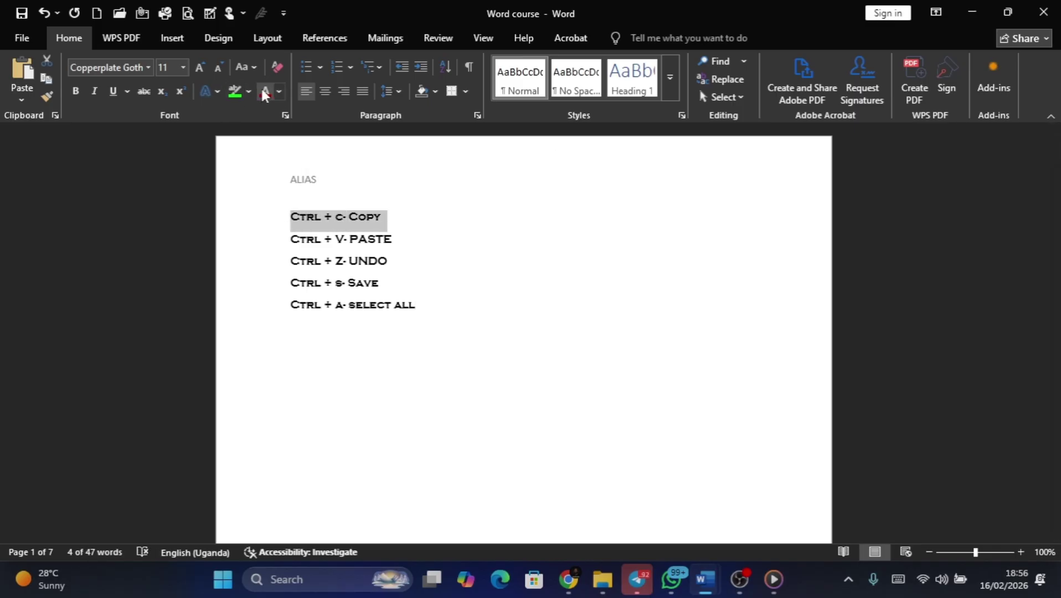
{"action": "left_click", "coordinate": [279, 93]}
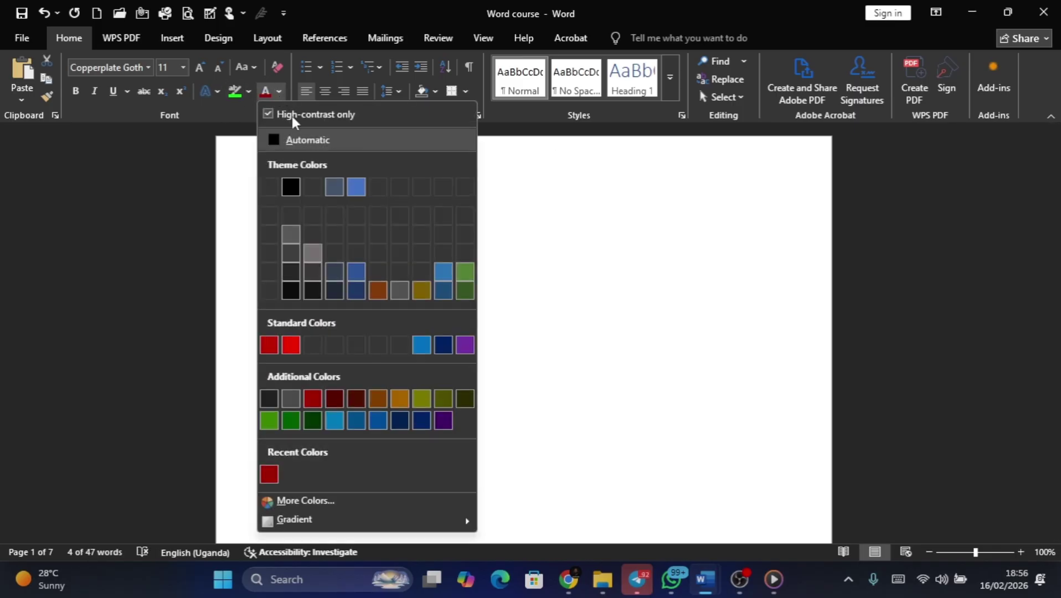
{"action": "left_click", "coordinate": [294, 349]}
{"action": "left_click", "coordinate": [424, 213]}
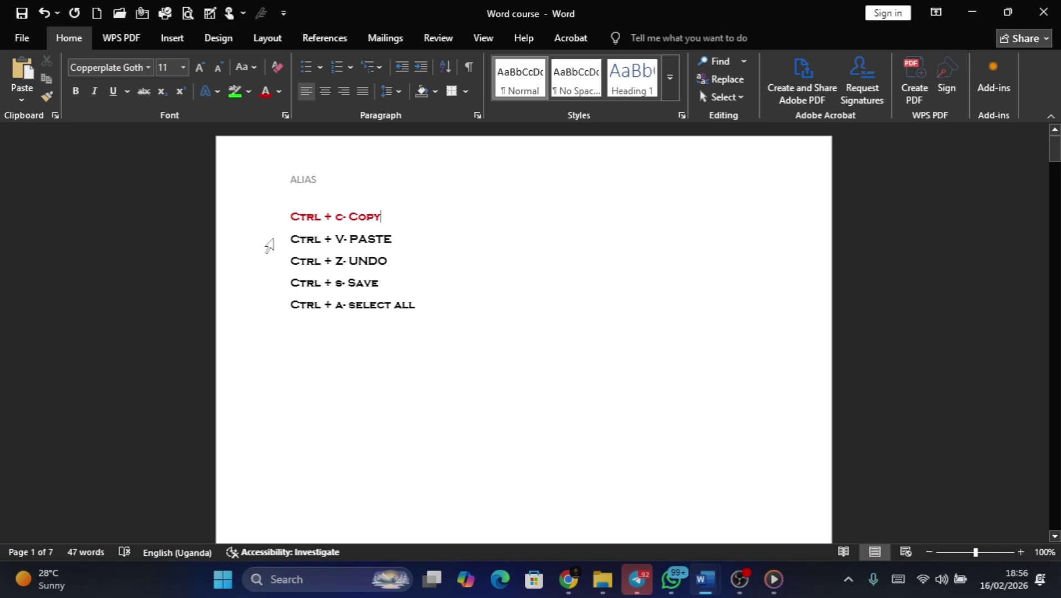
Select the whole PASTE line and the whole UNDO line in turn, clearing each selection
{"action": "double_click", "coordinate": [309, 242]}
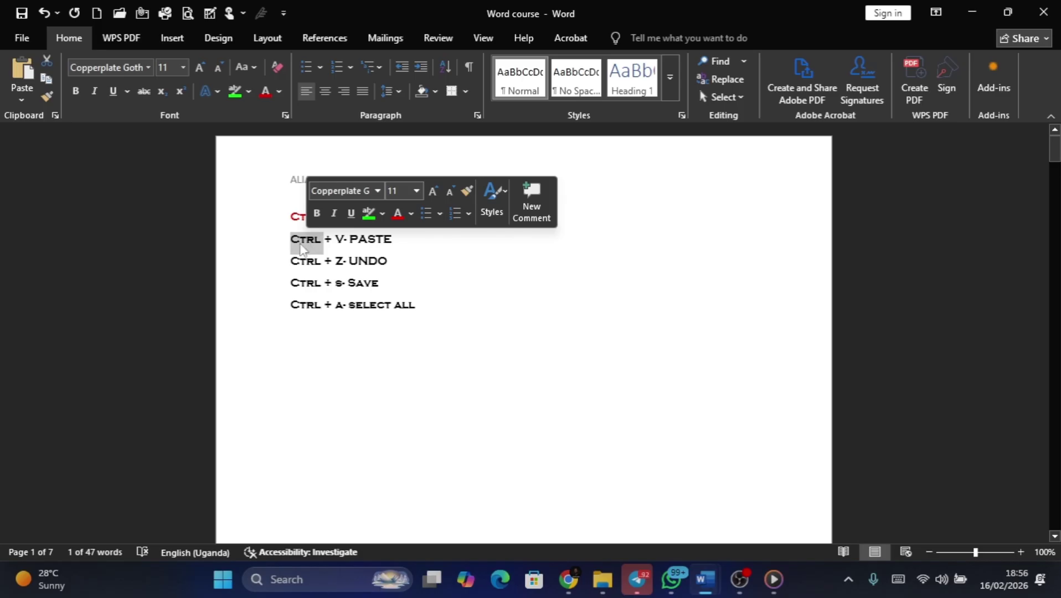
{"action": "left_click", "coordinate": [262, 245]}
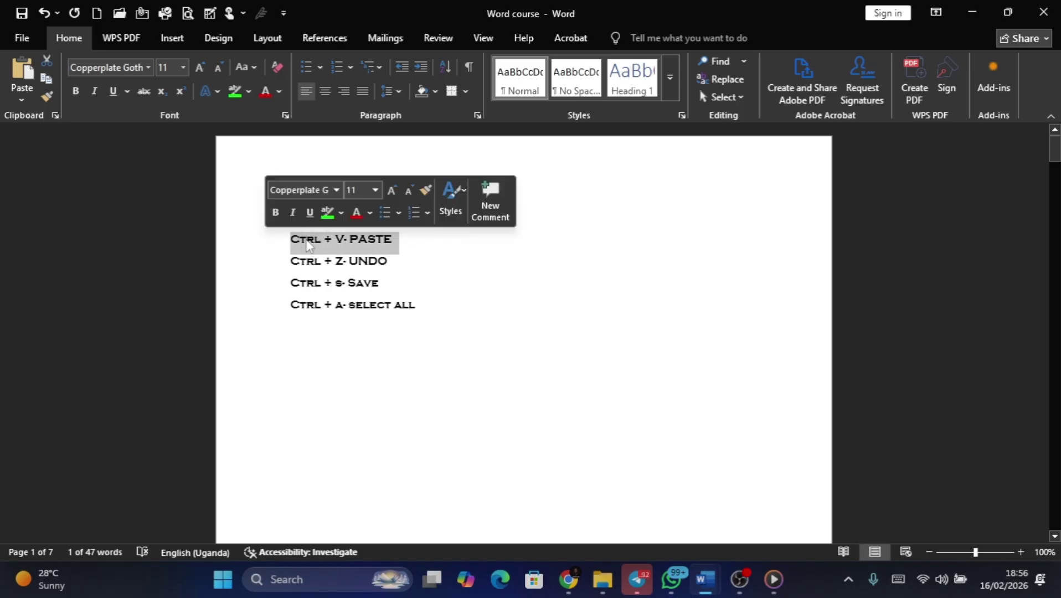
{"action": "left_click", "coordinate": [415, 249]}
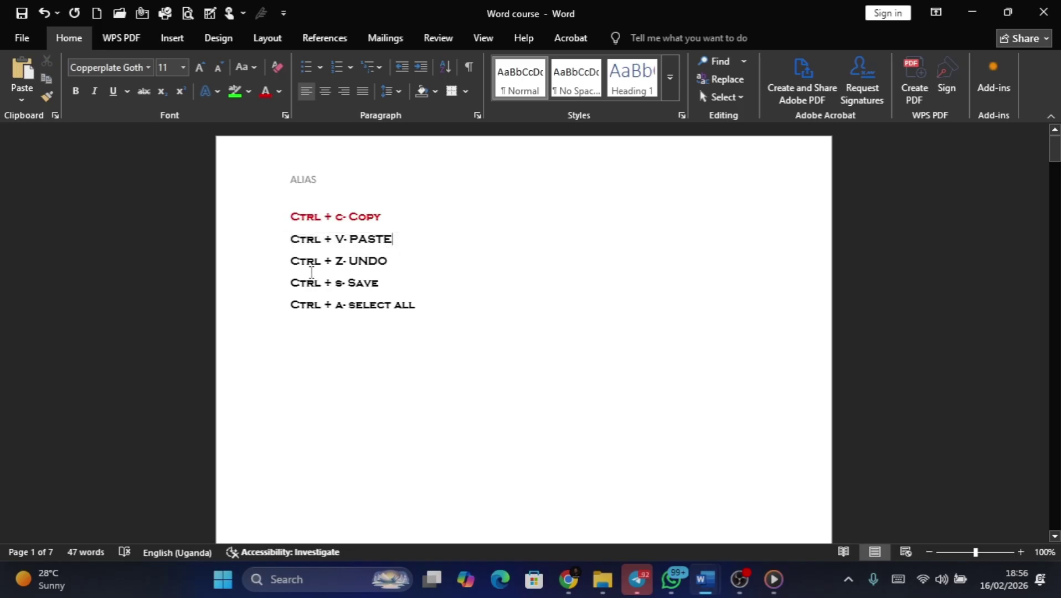
{"action": "left_click", "coordinate": [264, 268]}
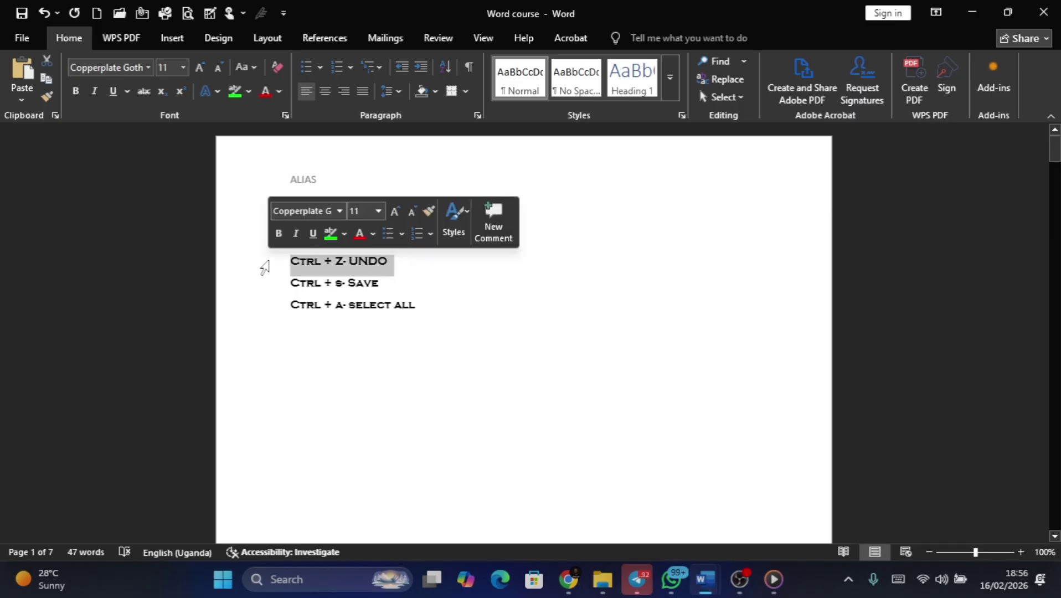
{"action": "left_click", "coordinate": [416, 271]}
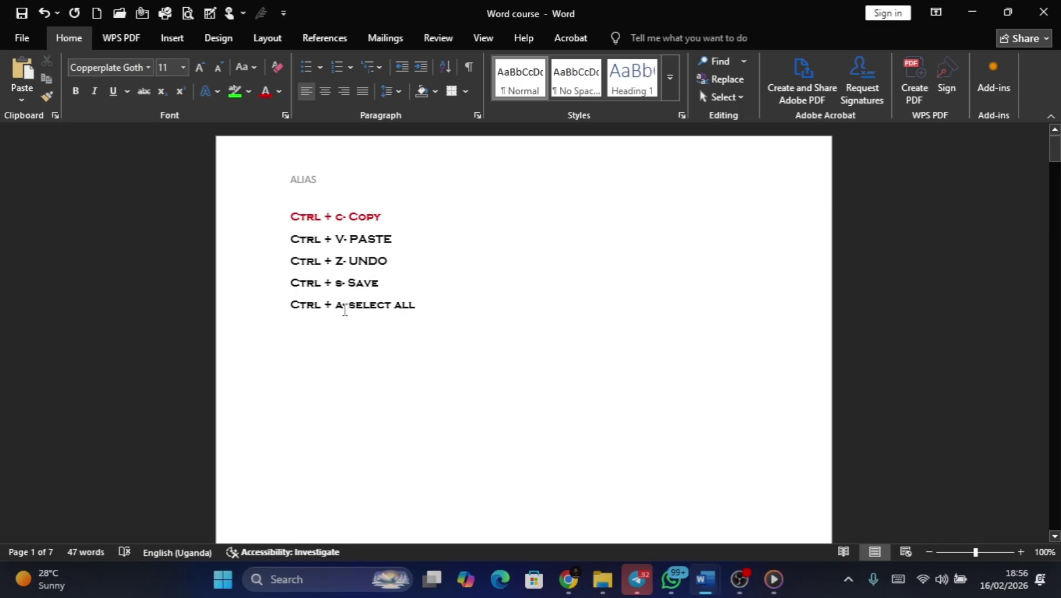
Select the entire content of the document
{"action": "scroll", "coordinate": [381, 233], "scroll_direction": "down", "scroll_amount": 12}
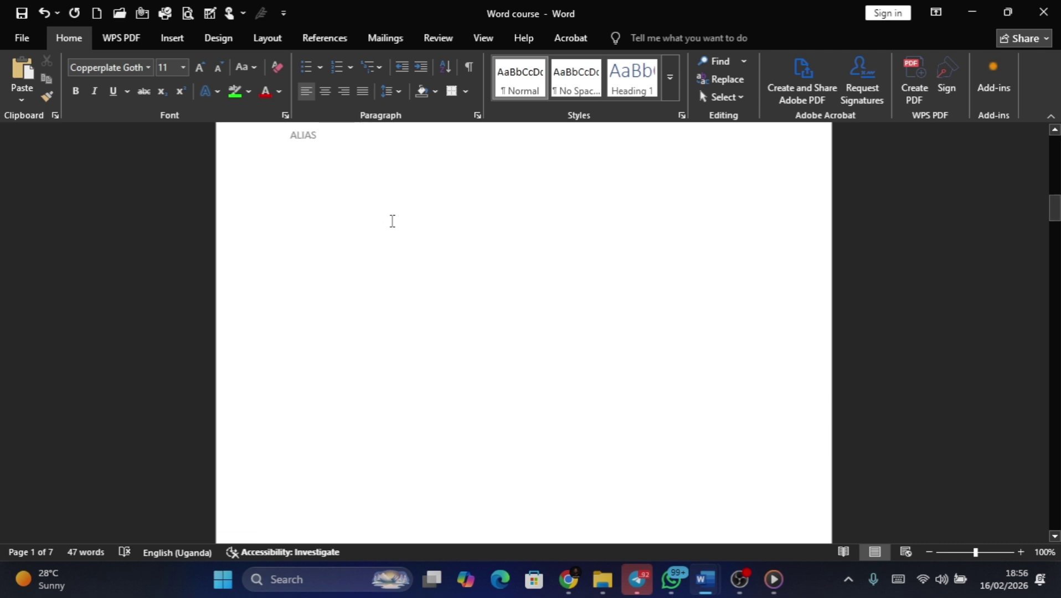
{"action": "scroll", "coordinate": [392, 221], "scroll_direction": "up", "scroll_amount": 12}
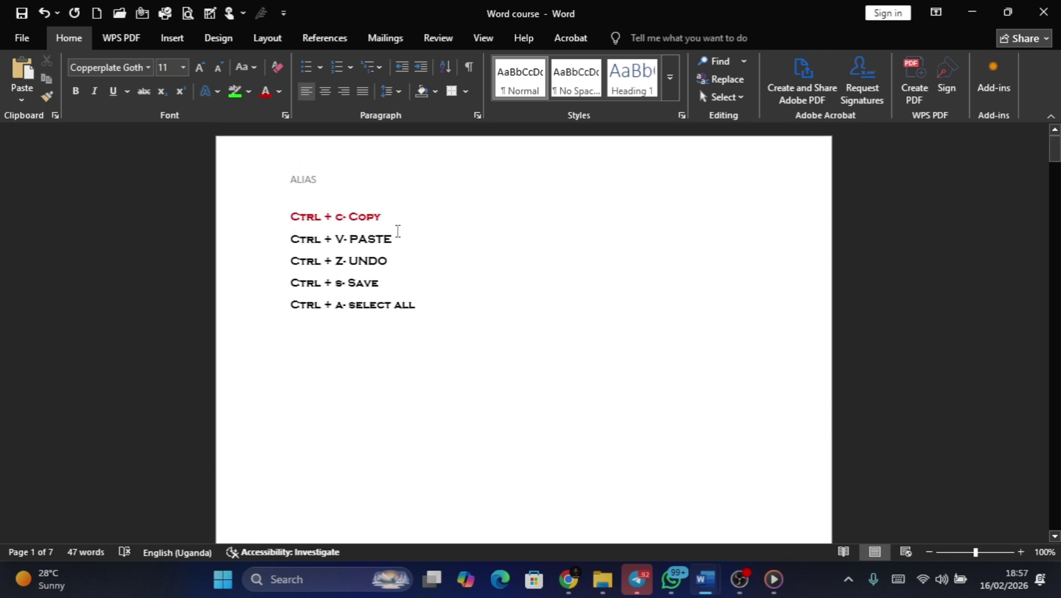
{"action": "key", "text": "ctrl+a"}
Examine how far the selection extends over all pages, including the numbered text, table and picture, and return to the first page
{"action": "scroll", "coordinate": [402, 227], "scroll_direction": "up", "scroll_amount": 3}
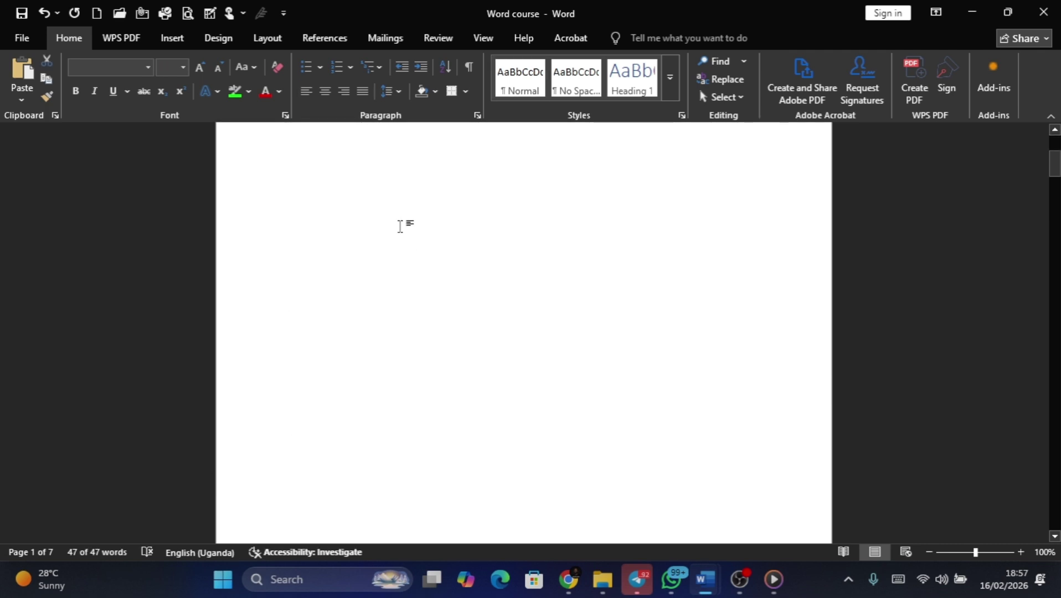
{"action": "scroll", "coordinate": [400, 224], "scroll_direction": "down", "scroll_amount": 20}
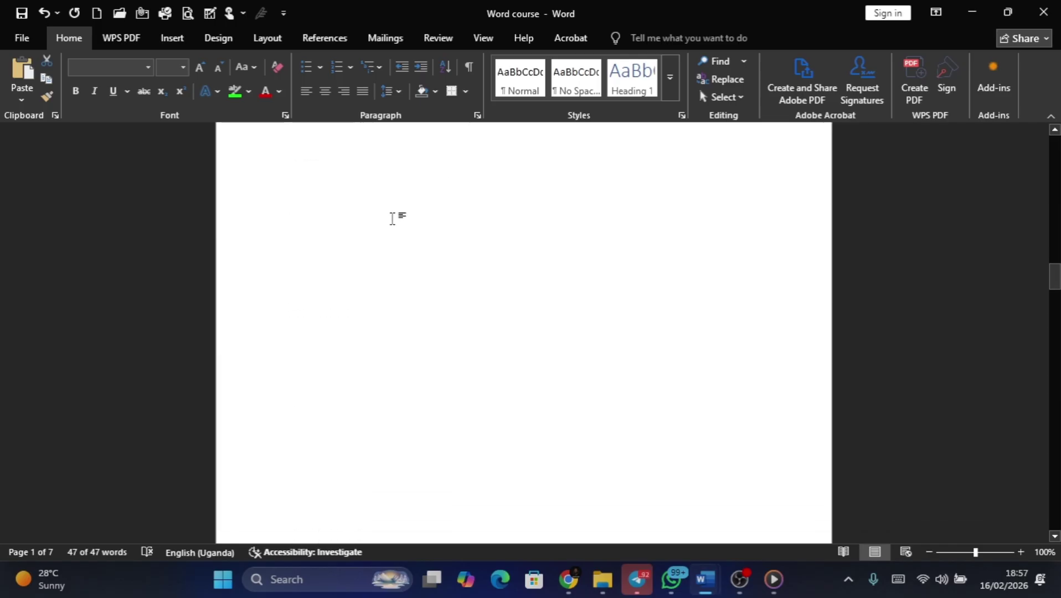
{"action": "scroll", "coordinate": [394, 219], "scroll_direction": "down", "scroll_amount": 20}
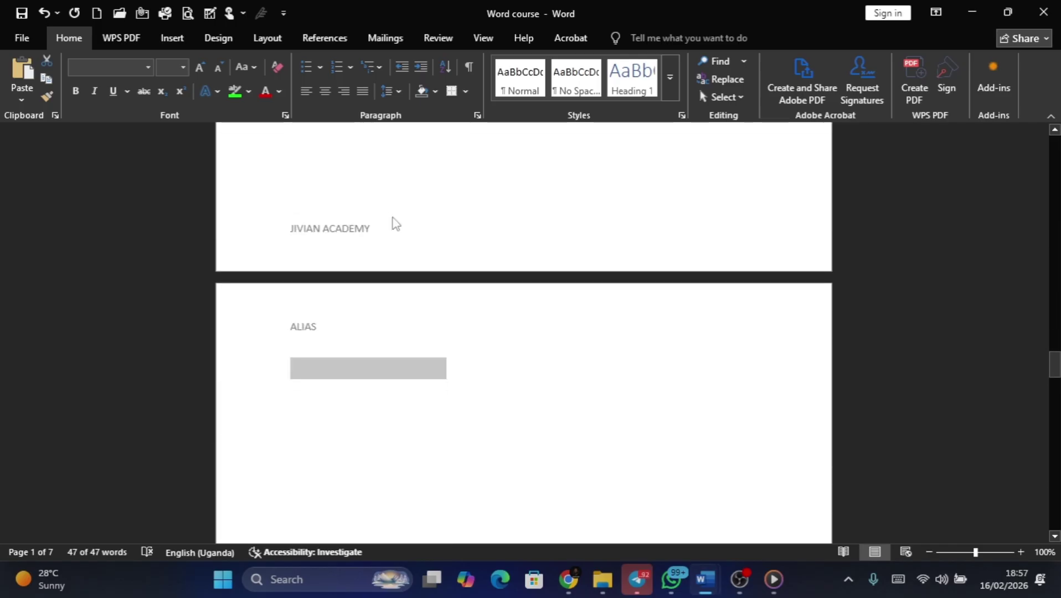
{"action": "scroll", "coordinate": [392, 218], "scroll_direction": "down", "scroll_amount": 20}
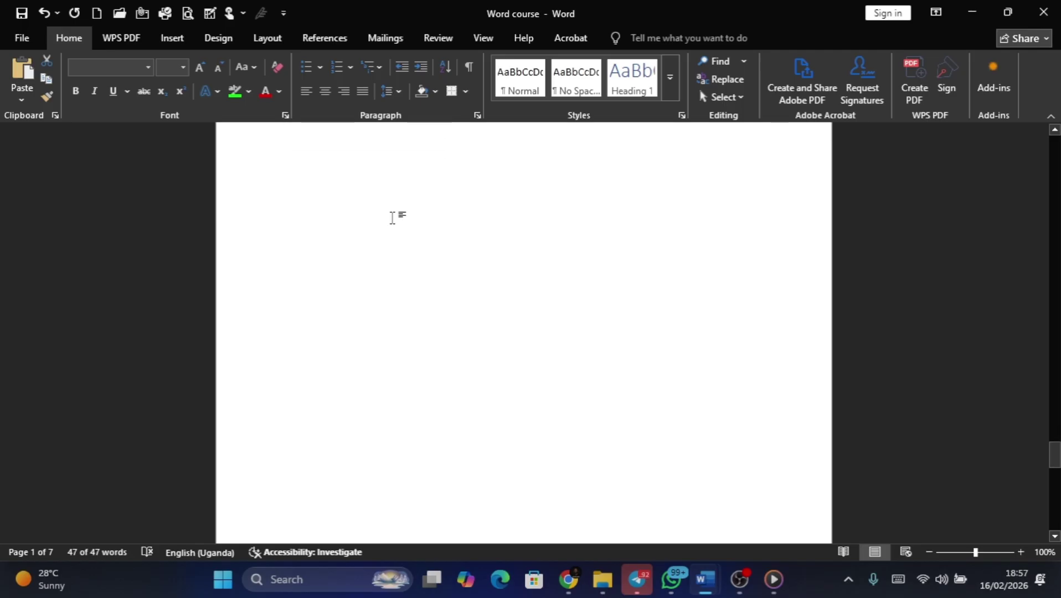
{"action": "scroll", "coordinate": [393, 224], "scroll_direction": "down", "scroll_amount": 1}
{"action": "scroll", "coordinate": [512, 262], "scroll_direction": "down", "scroll_amount": 3}
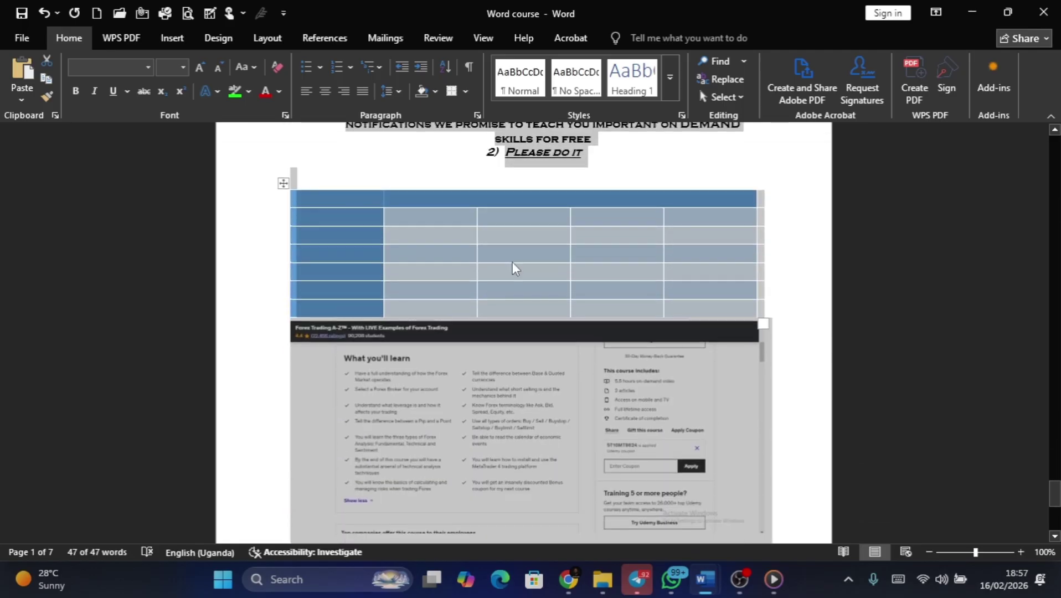
{"action": "scroll", "coordinate": [513, 261], "scroll_direction": "up", "scroll_amount": 2}
{"action": "scroll", "coordinate": [513, 265], "scroll_direction": "up", "scroll_amount": 2}
{"action": "scroll", "coordinate": [514, 261], "scroll_direction": "down", "scroll_amount": 8}
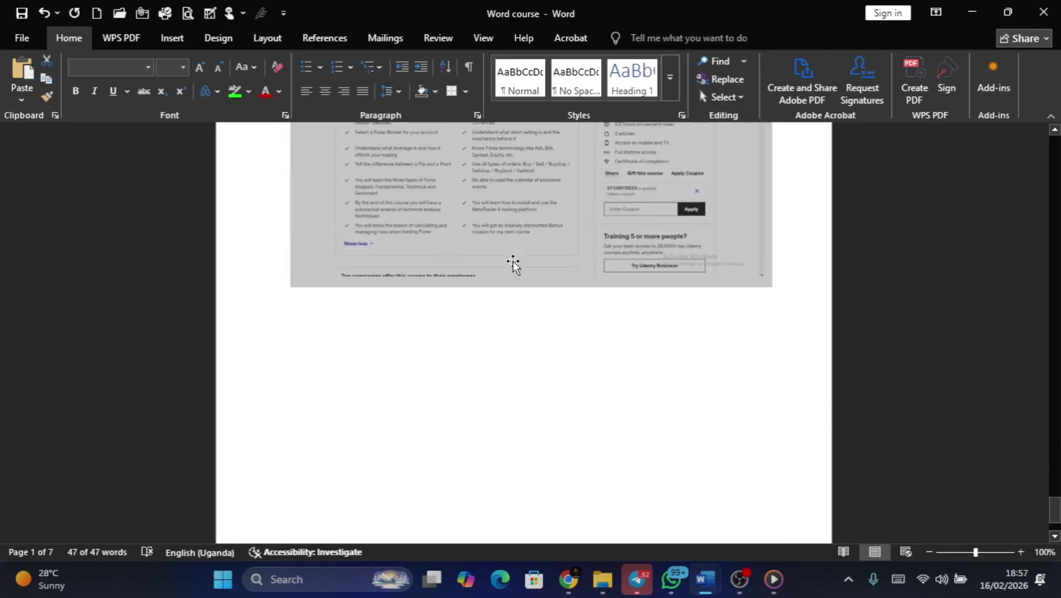
{"action": "scroll", "coordinate": [518, 261], "scroll_direction": "up", "scroll_amount": 10}
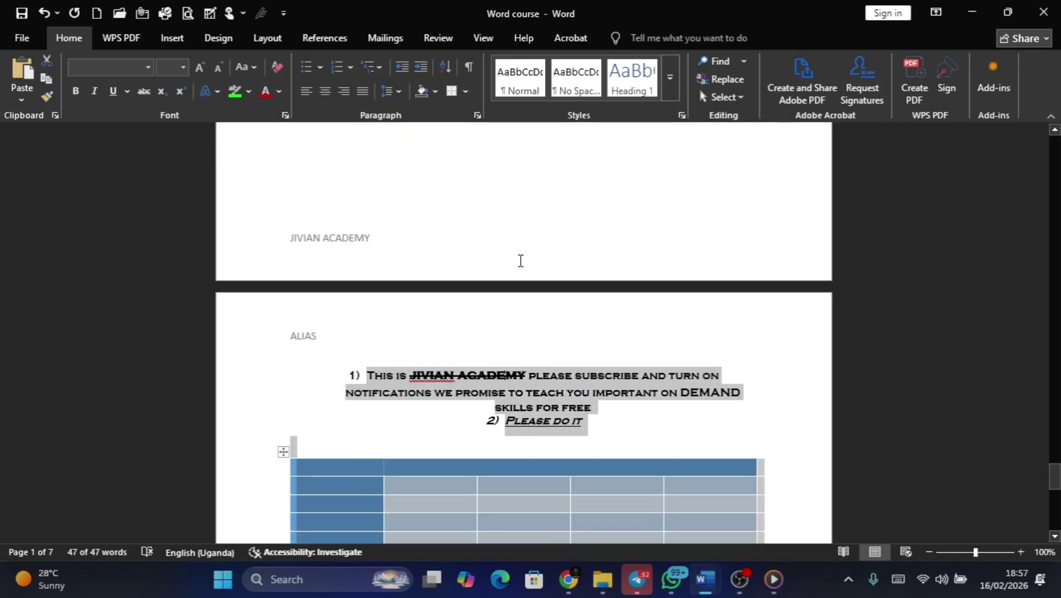
{"action": "left_click_drag", "start_coordinate": [1055, 468], "coordinate": [1055, 133]}
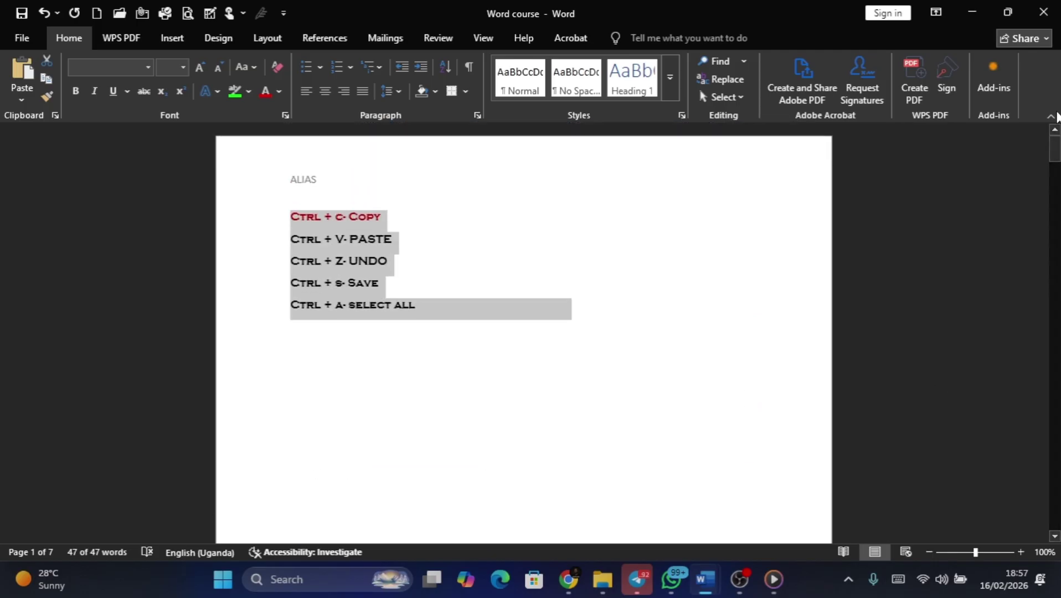
Replace the ALIAS header with a top-of-page page number in the Plain Number 3 style
{"action": "double_click", "coordinate": [745, 163]}
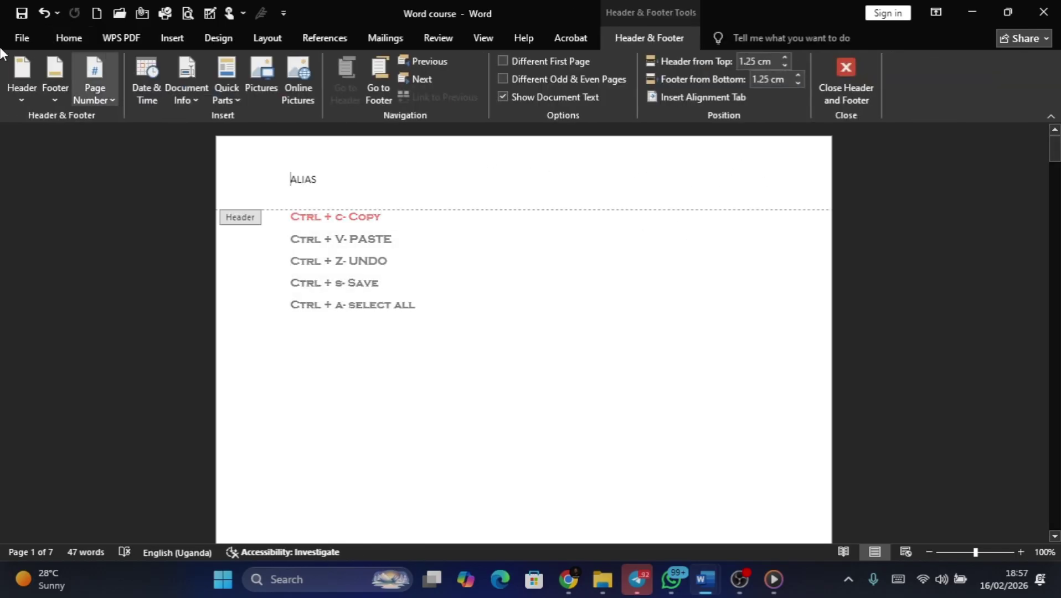
{"action": "left_click", "coordinate": [110, 95]}
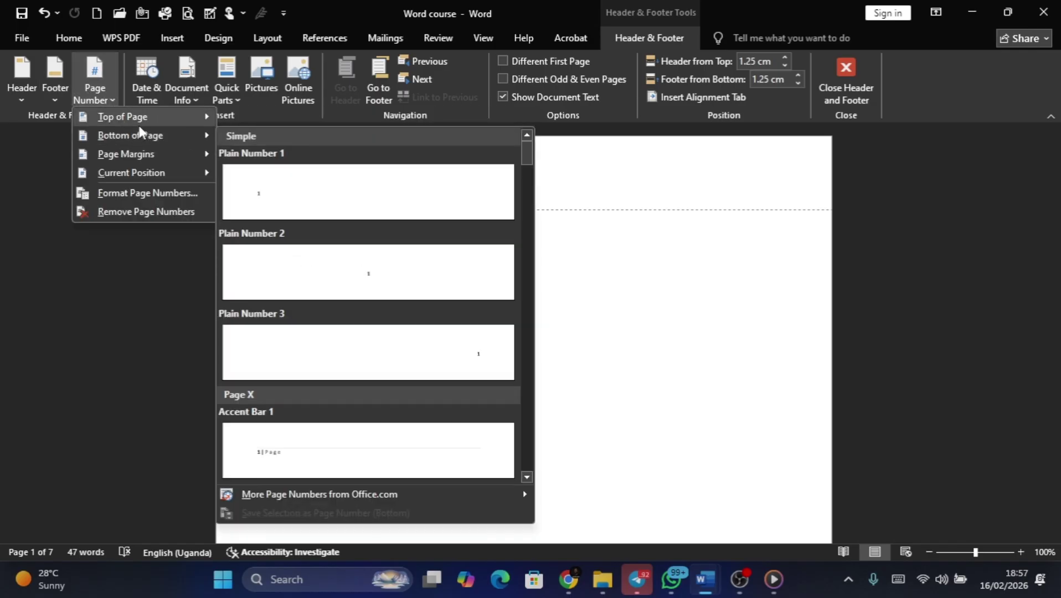
{"action": "mouse_move", "coordinate": [142, 118]}
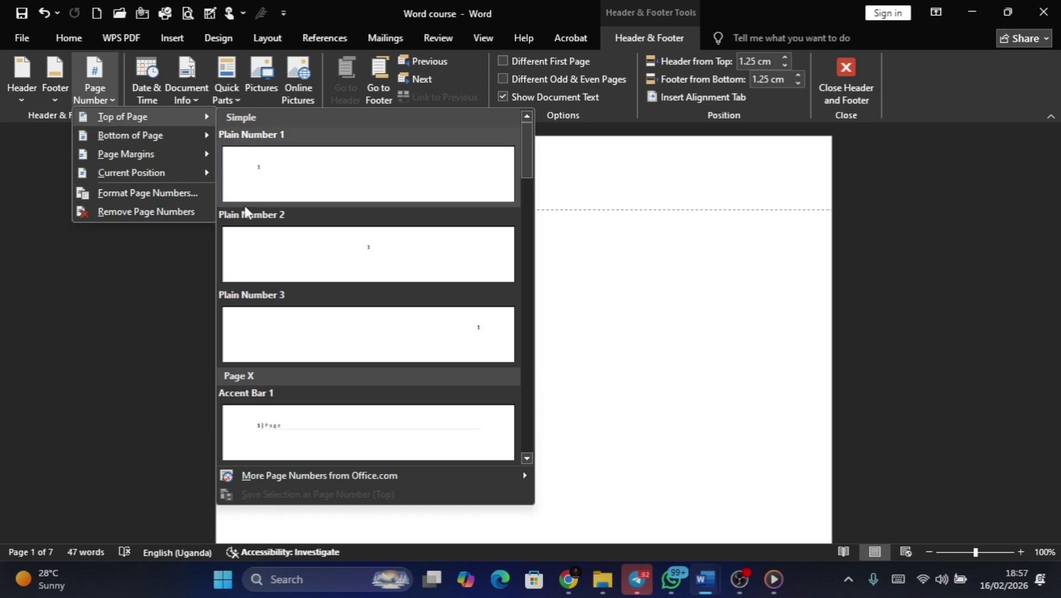
{"action": "left_click", "coordinate": [319, 329]}
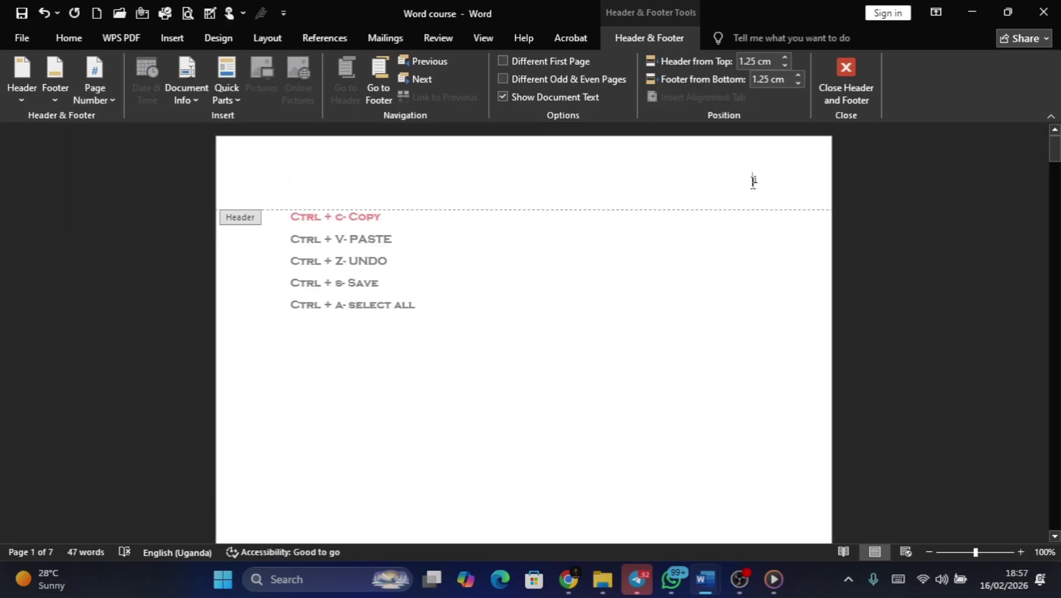
Examine the page numbering in the headers of the first three pages, and leave header editing to return to the body text on page 1
{"action": "scroll", "coordinate": [758, 283], "scroll_direction": "down", "scroll_amount": 8}
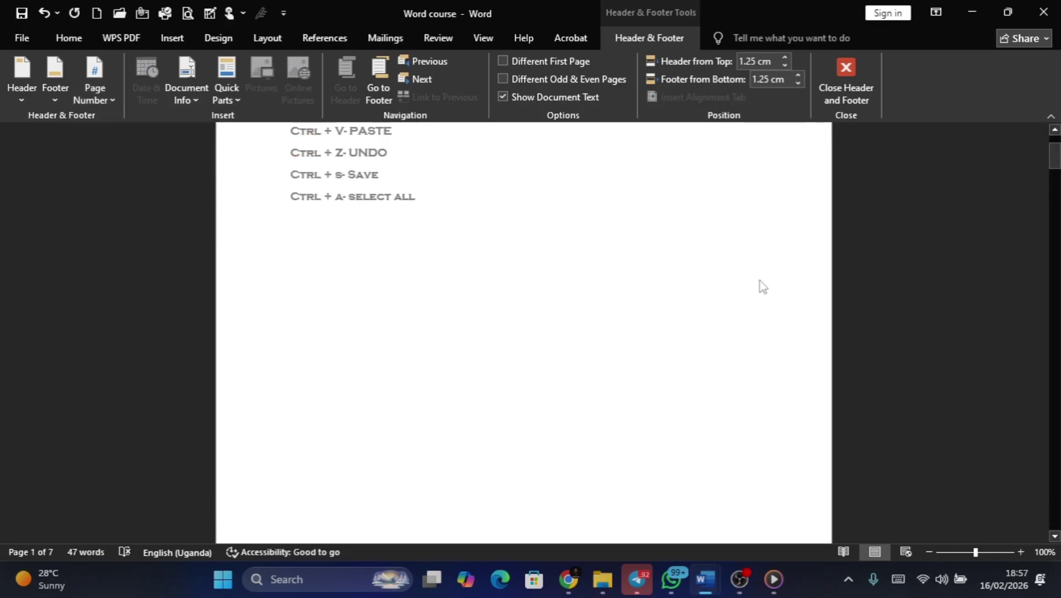
{"action": "scroll", "coordinate": [760, 268], "scroll_direction": "down", "scroll_amount": 10}
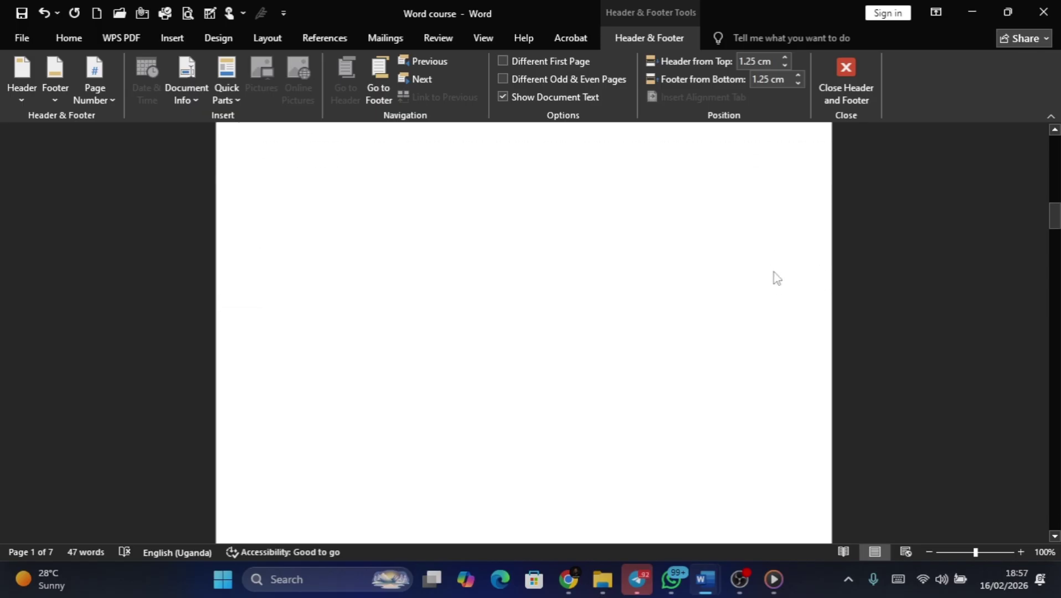
{"action": "scroll", "coordinate": [775, 270], "scroll_direction": "down", "scroll_amount": 10}
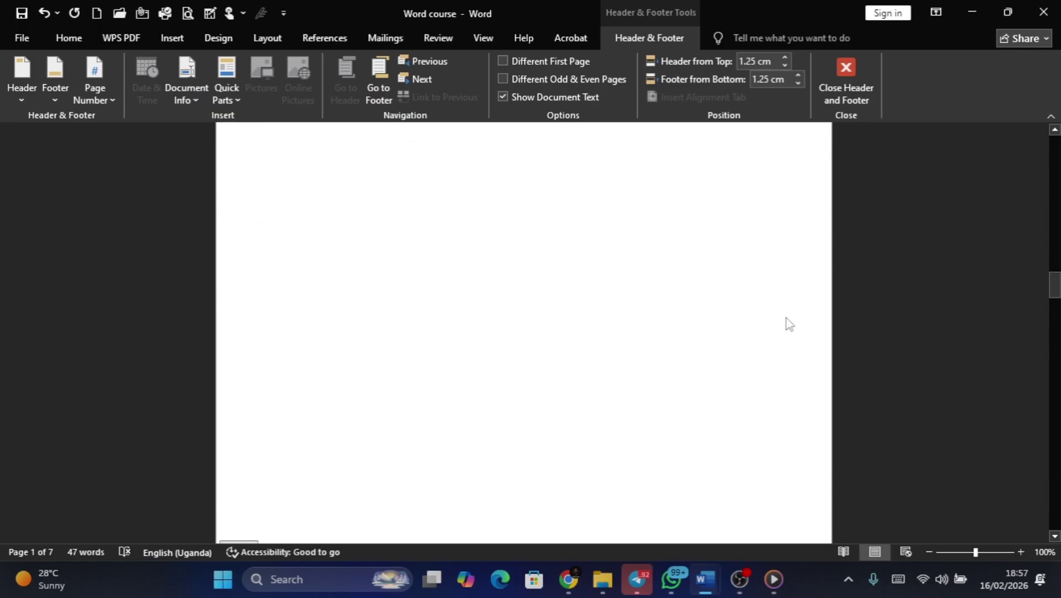
{"action": "scroll", "coordinate": [786, 322], "scroll_direction": "down", "scroll_amount": 3}
{"action": "scroll", "coordinate": [776, 310], "scroll_direction": "up", "scroll_amount": 10}
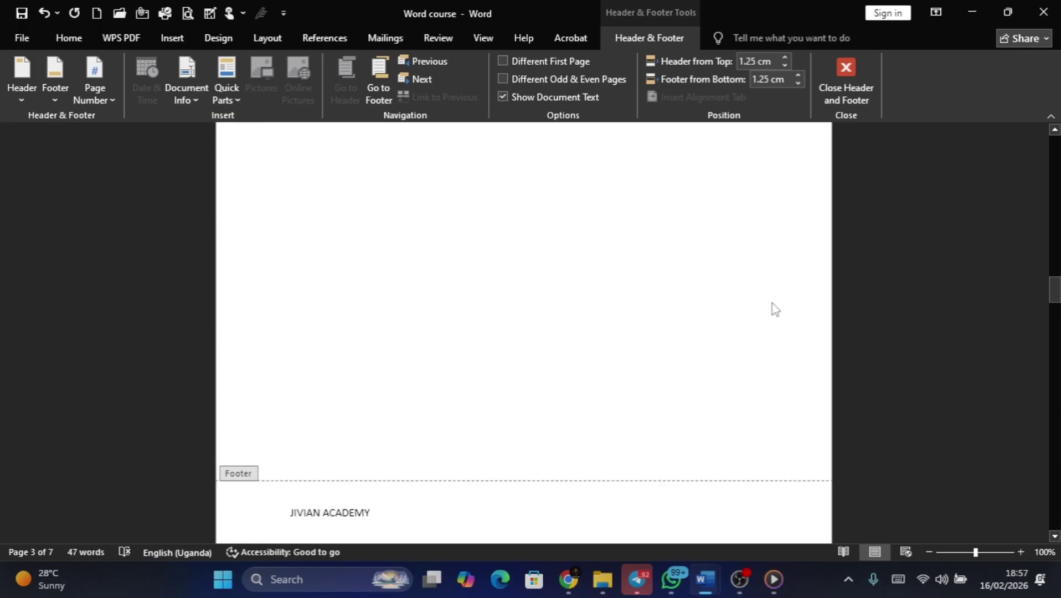
{"action": "scroll", "coordinate": [688, 258], "scroll_direction": "up", "scroll_amount": 3}
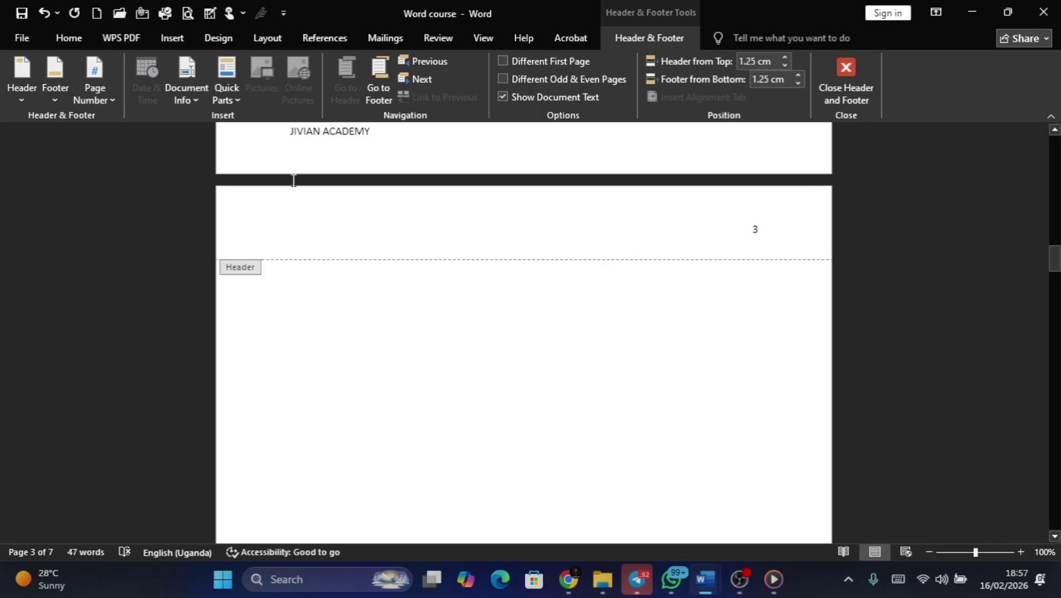
{"action": "scroll", "coordinate": [381, 179], "scroll_direction": "up", "scroll_amount": 3}
{"action": "scroll", "coordinate": [382, 179], "scroll_direction": "up", "scroll_amount": 15}
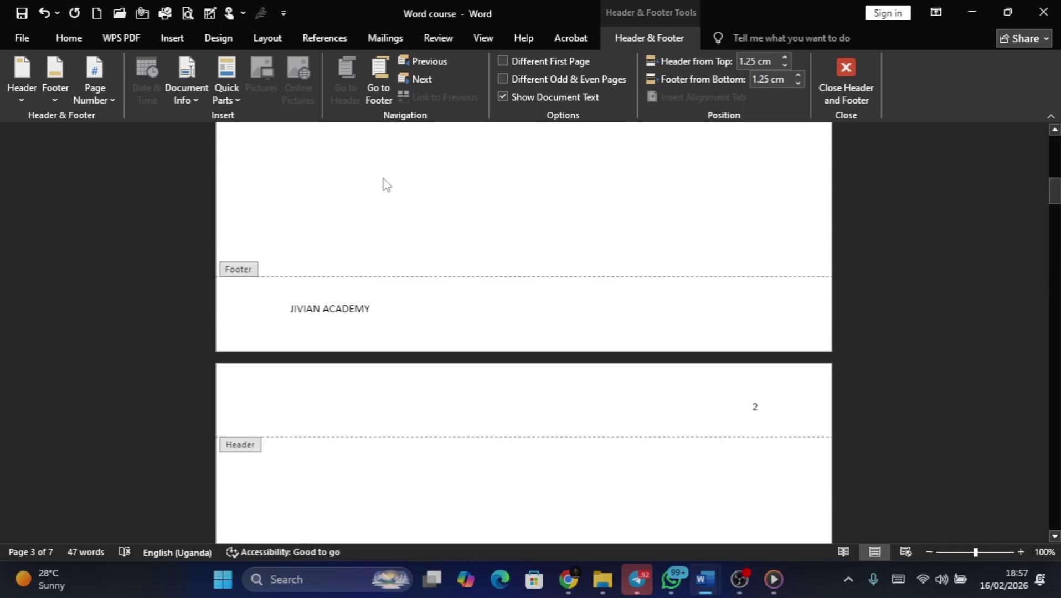
{"action": "double_click", "coordinate": [403, 231]}
{"action": "scroll", "coordinate": [388, 199], "scroll_direction": "up", "scroll_amount": 5}
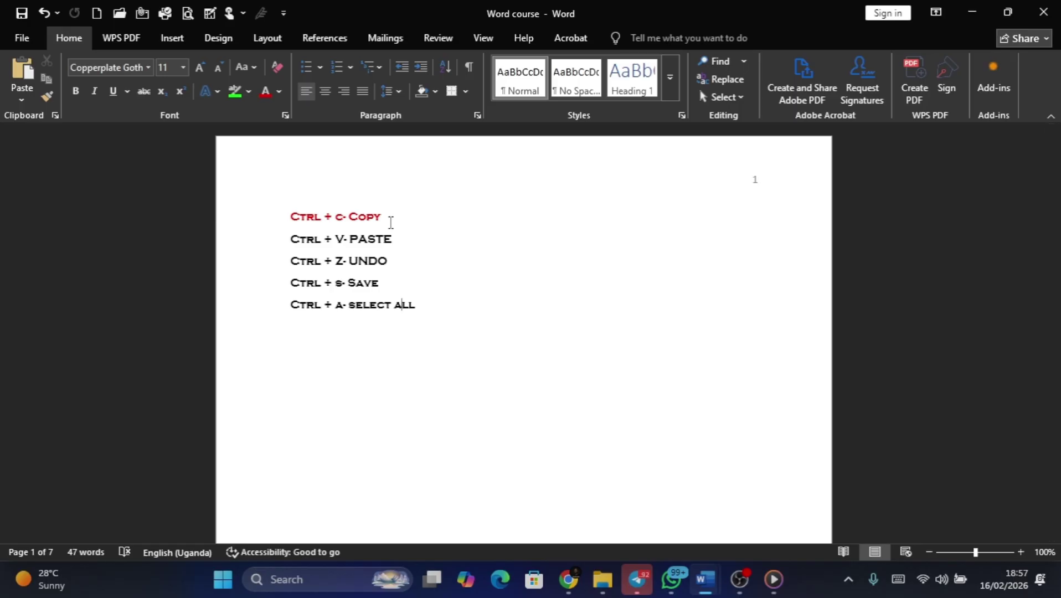
{"action": "scroll", "coordinate": [390, 222], "scroll_direction": "down", "scroll_amount": 2}
{"action": "scroll", "coordinate": [390, 222], "scroll_direction": "up", "scroll_amount": 2}
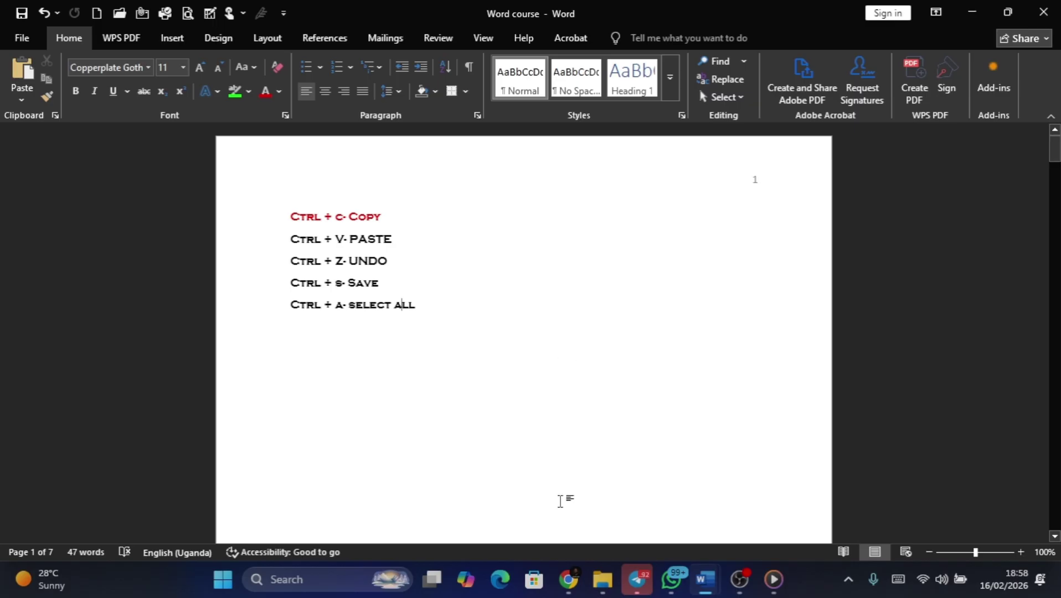
{"action": "left_click", "coordinate": [740, 579]}
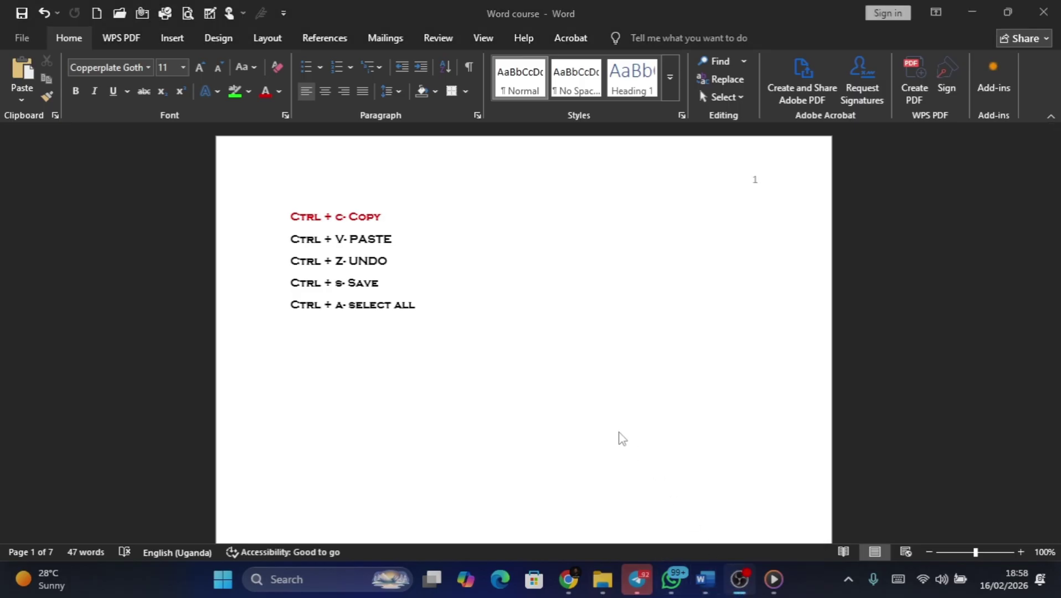